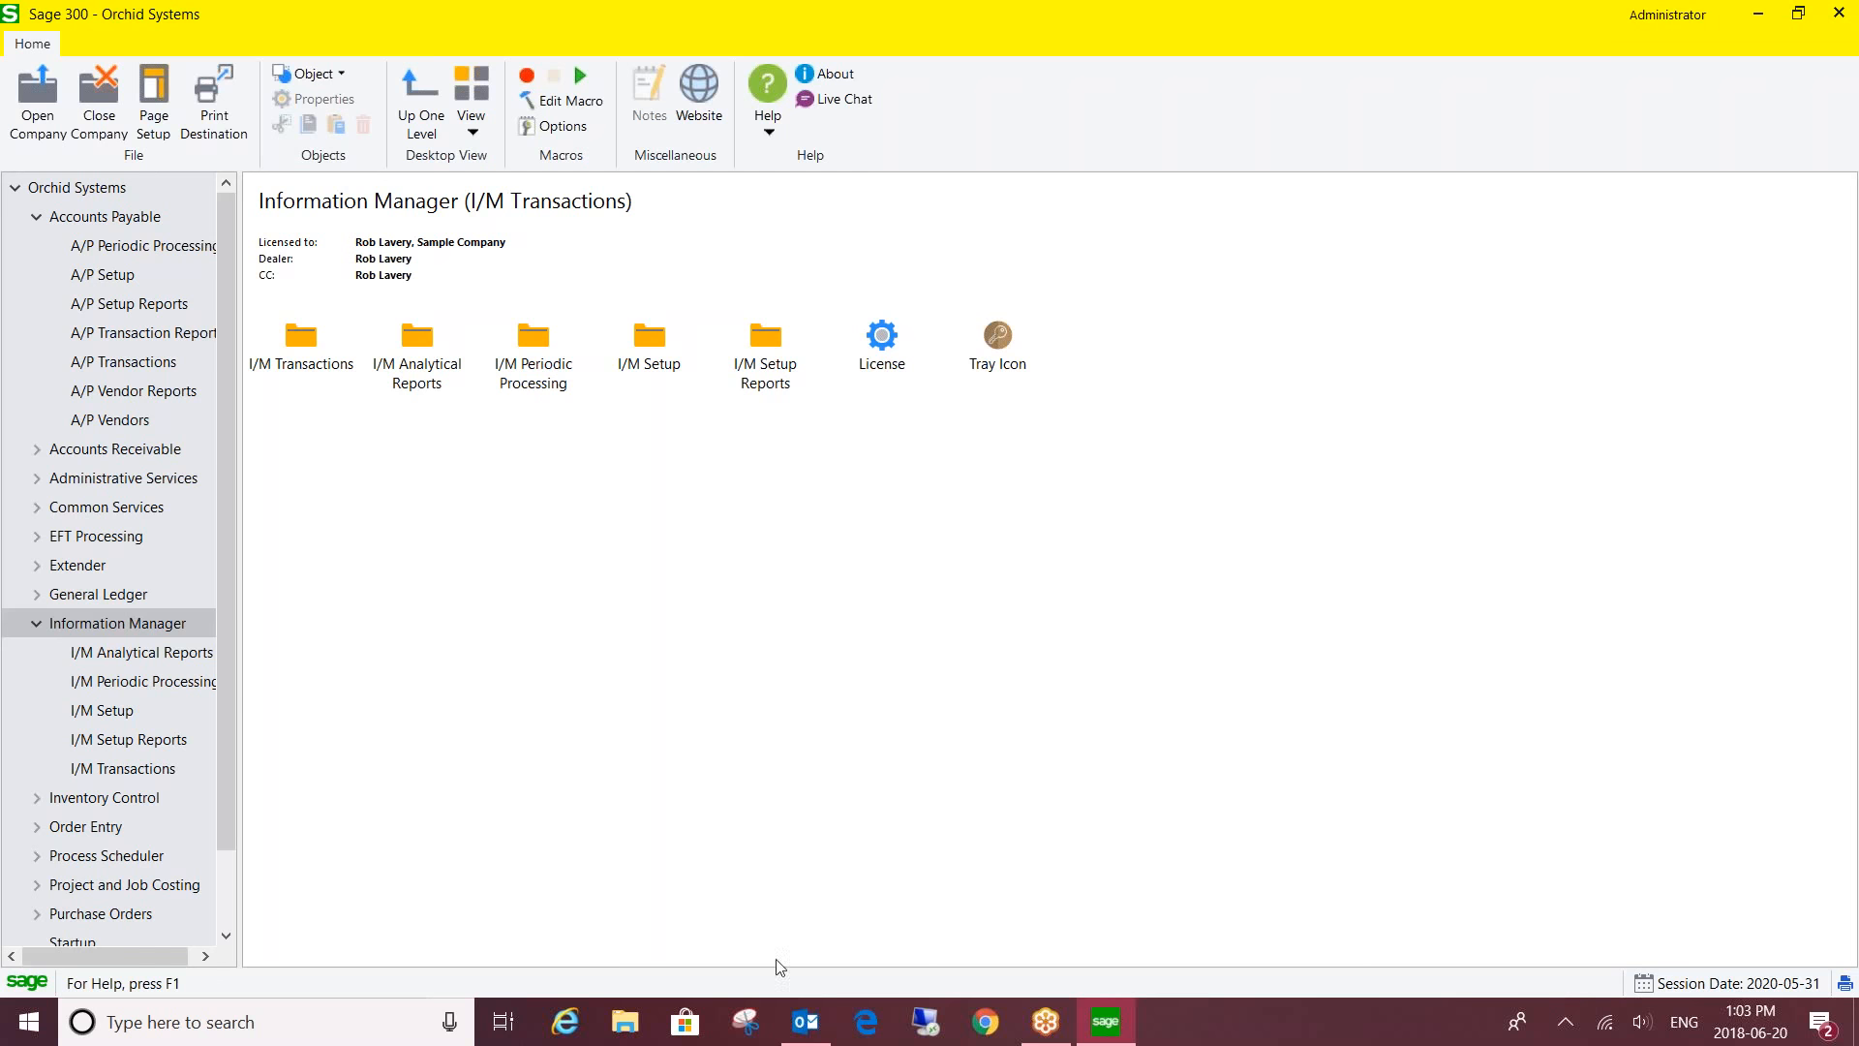
click(623, 1025)
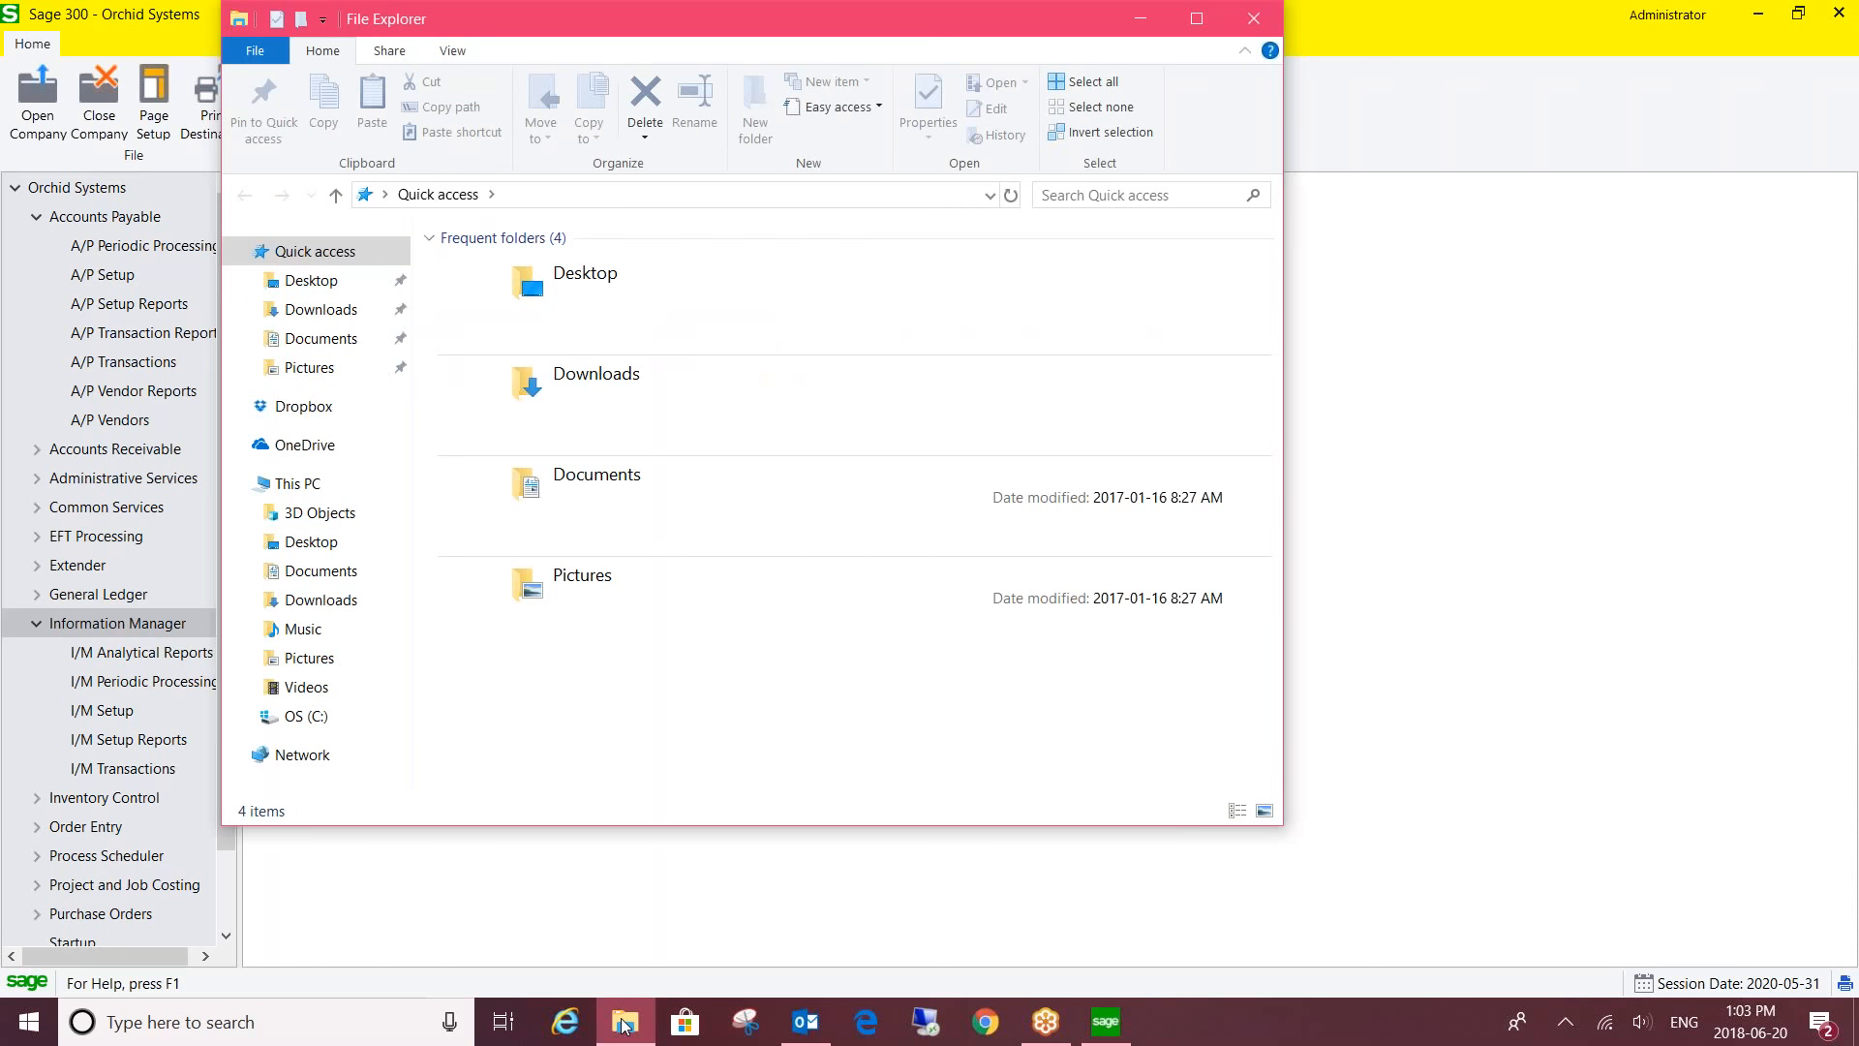
click(299, 721)
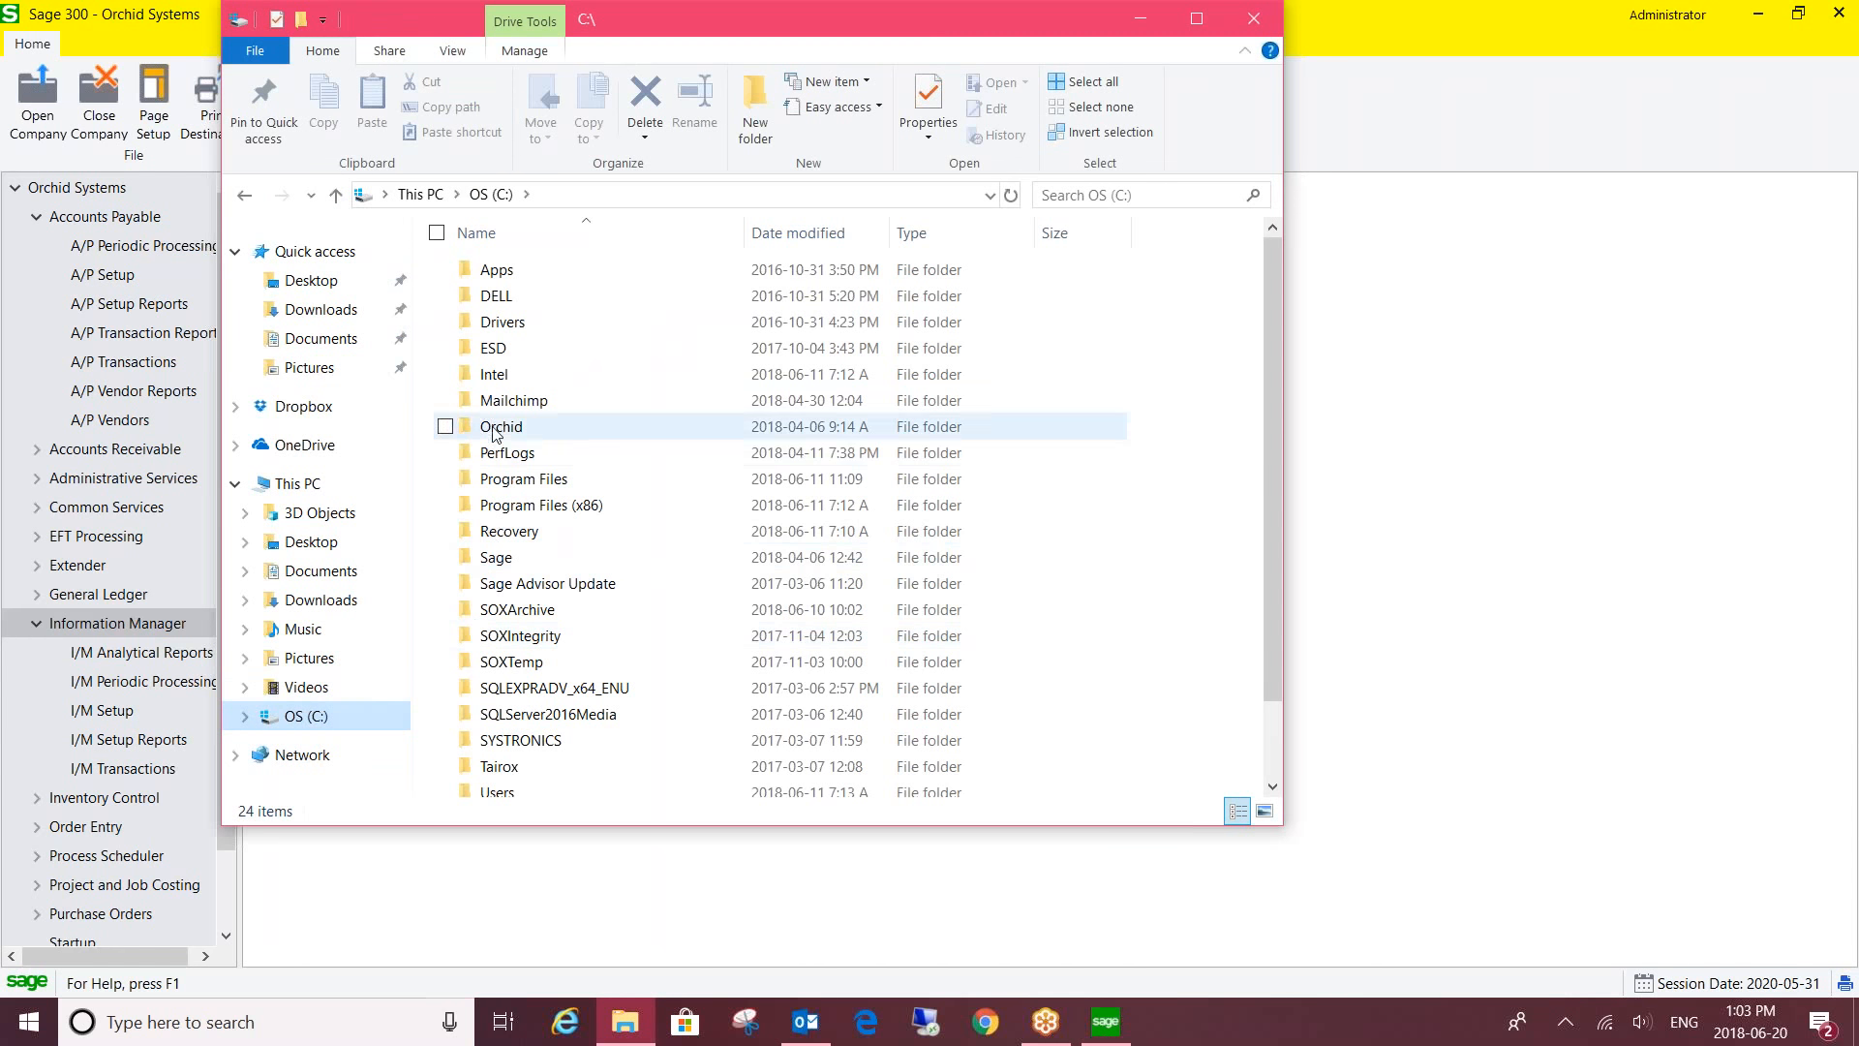
double_click(495, 429)
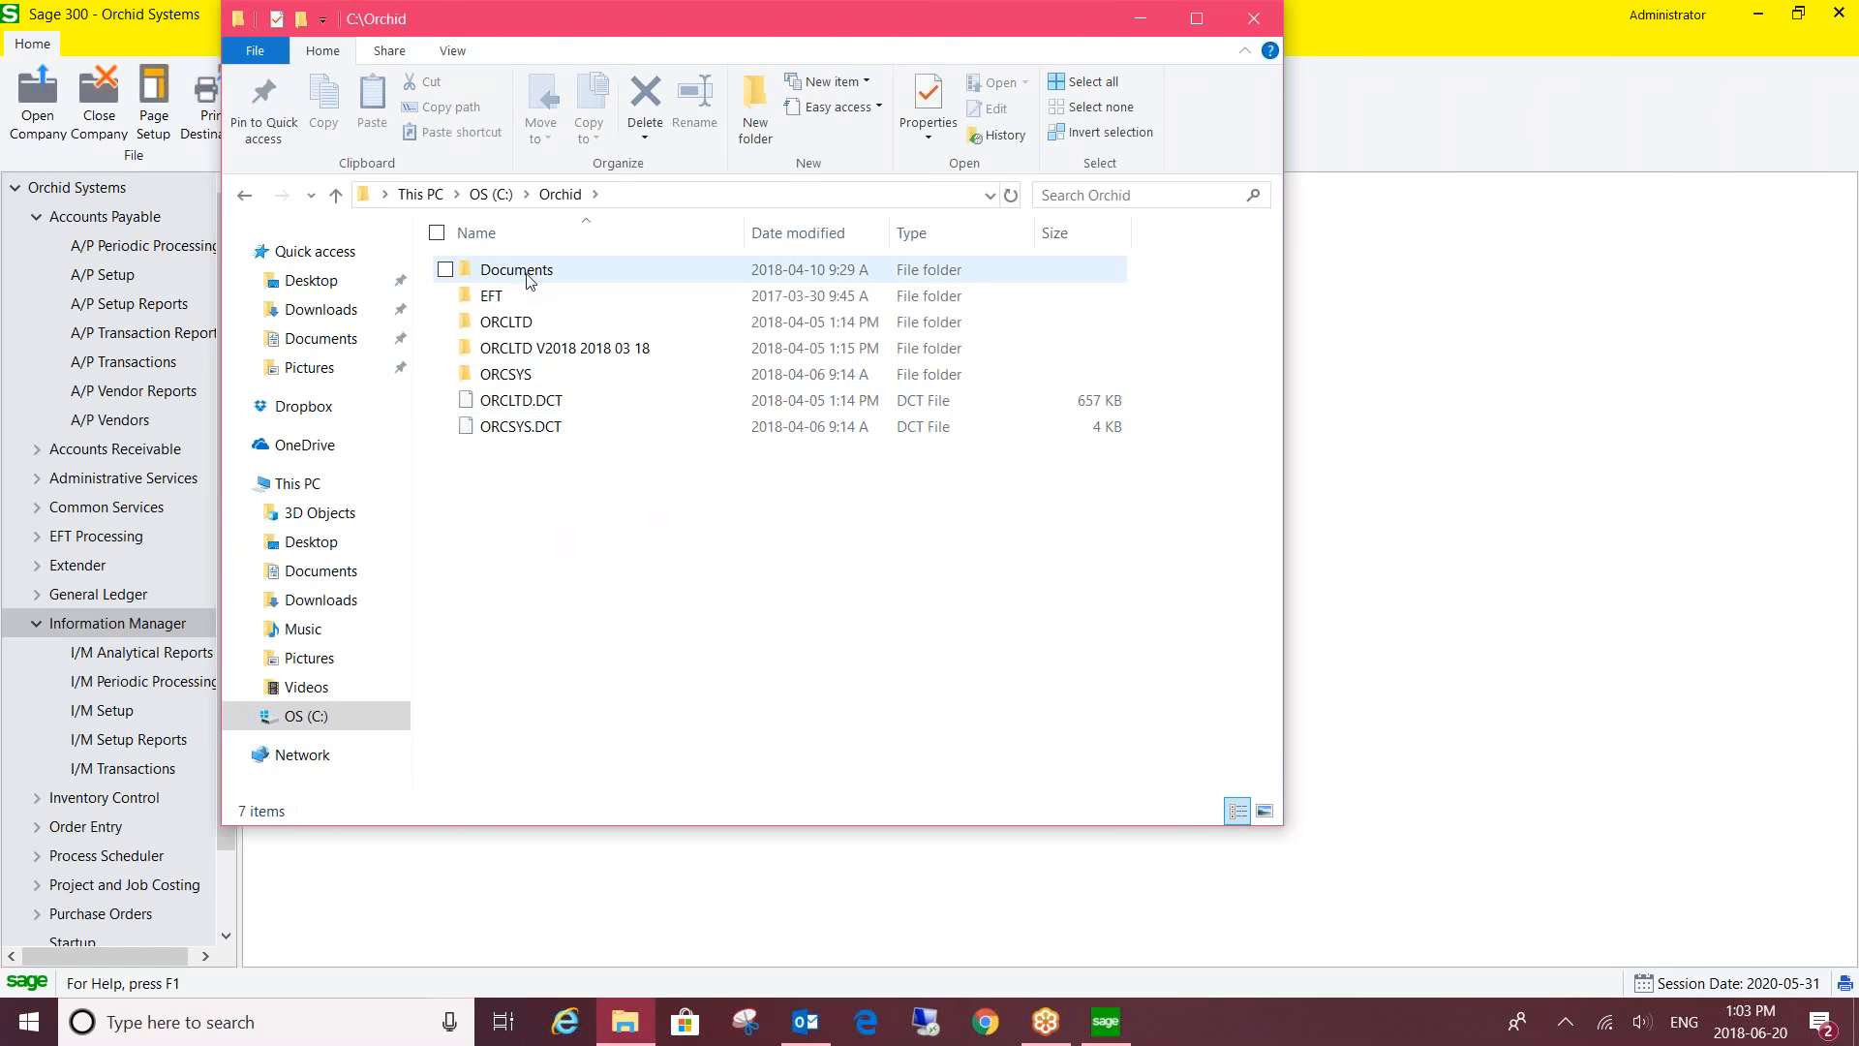
double_click(531, 279)
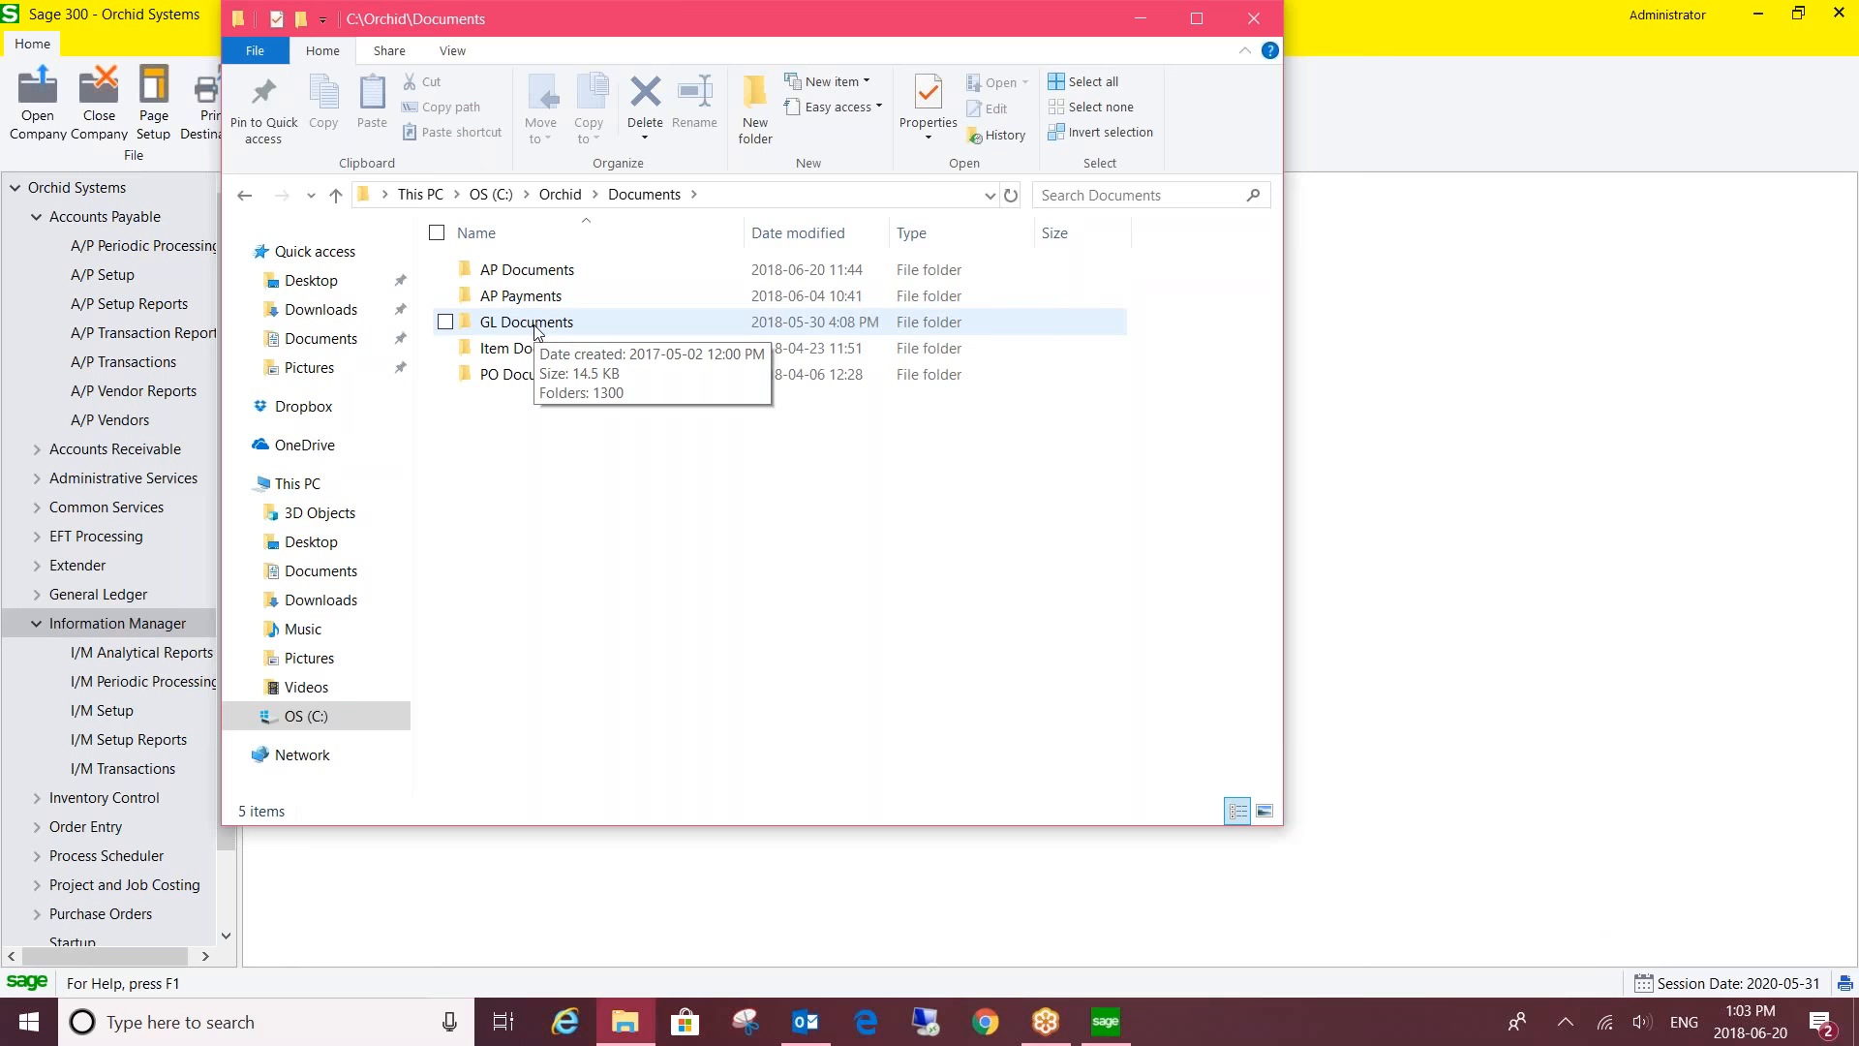
double_click(574, 271)
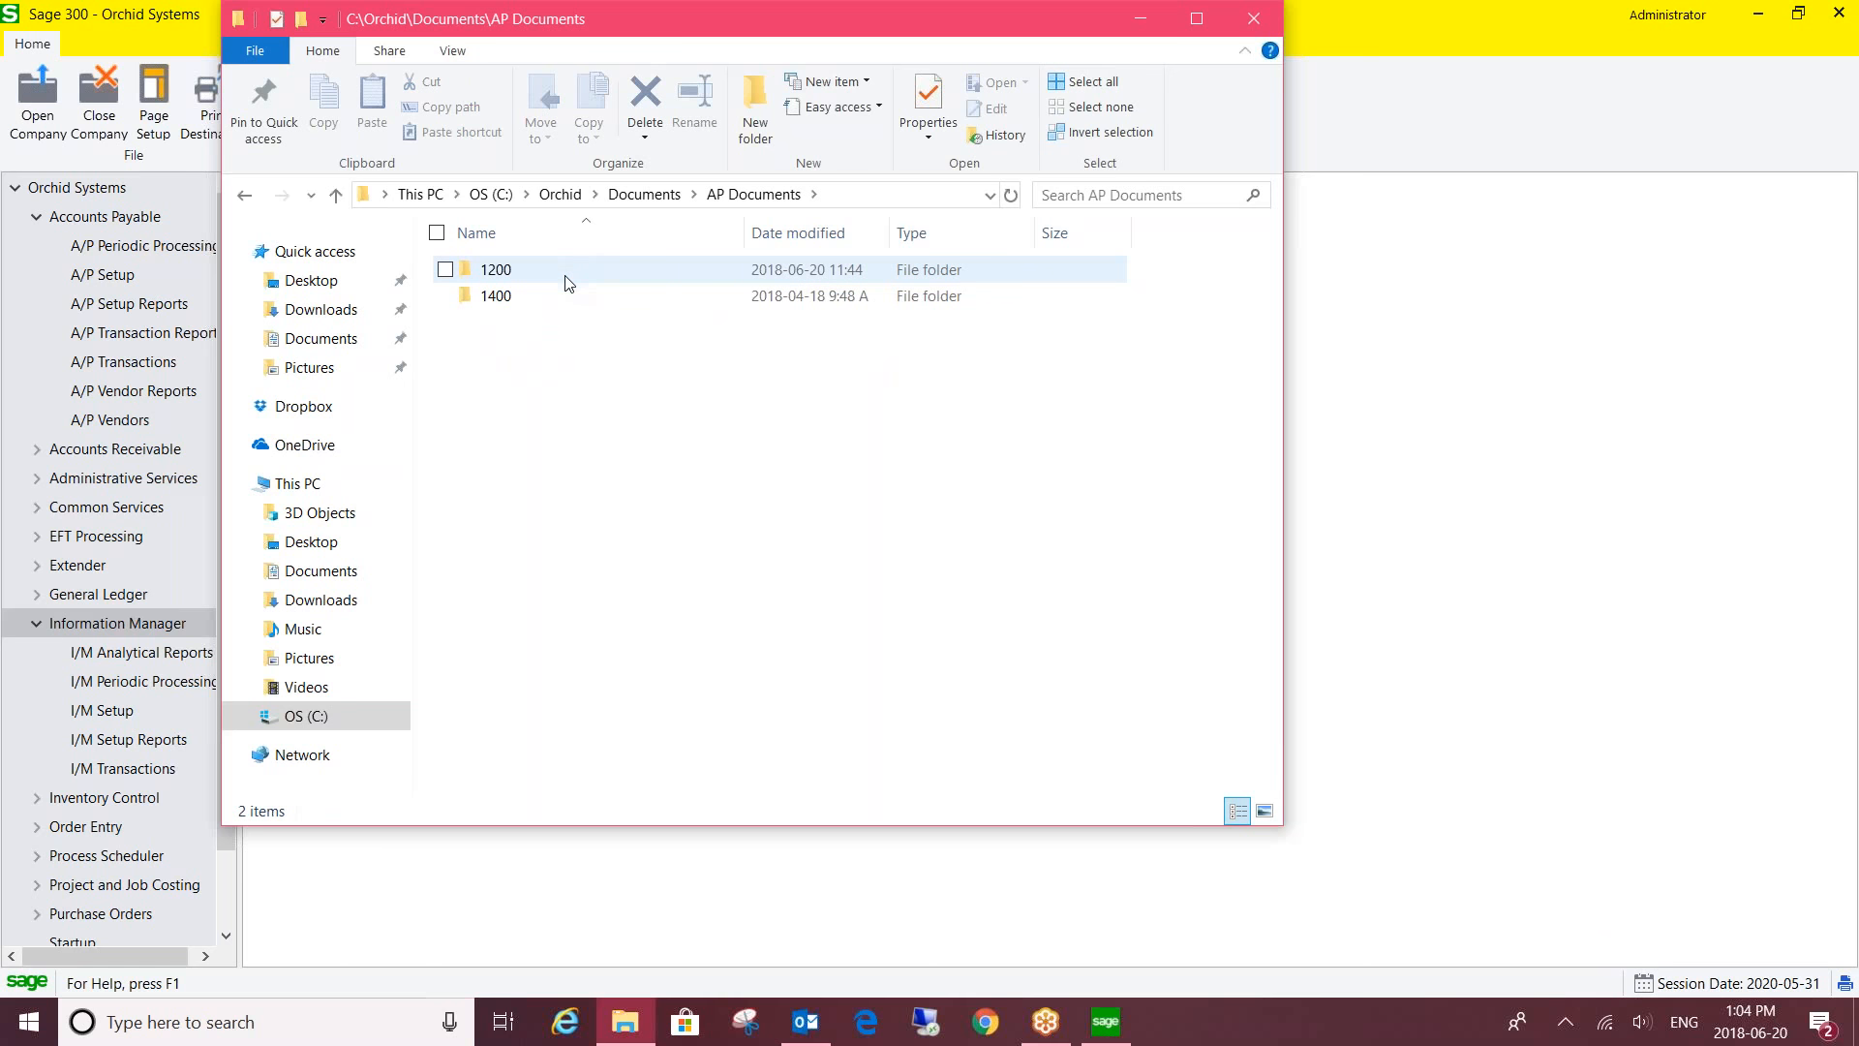
mouse_move(570, 303)
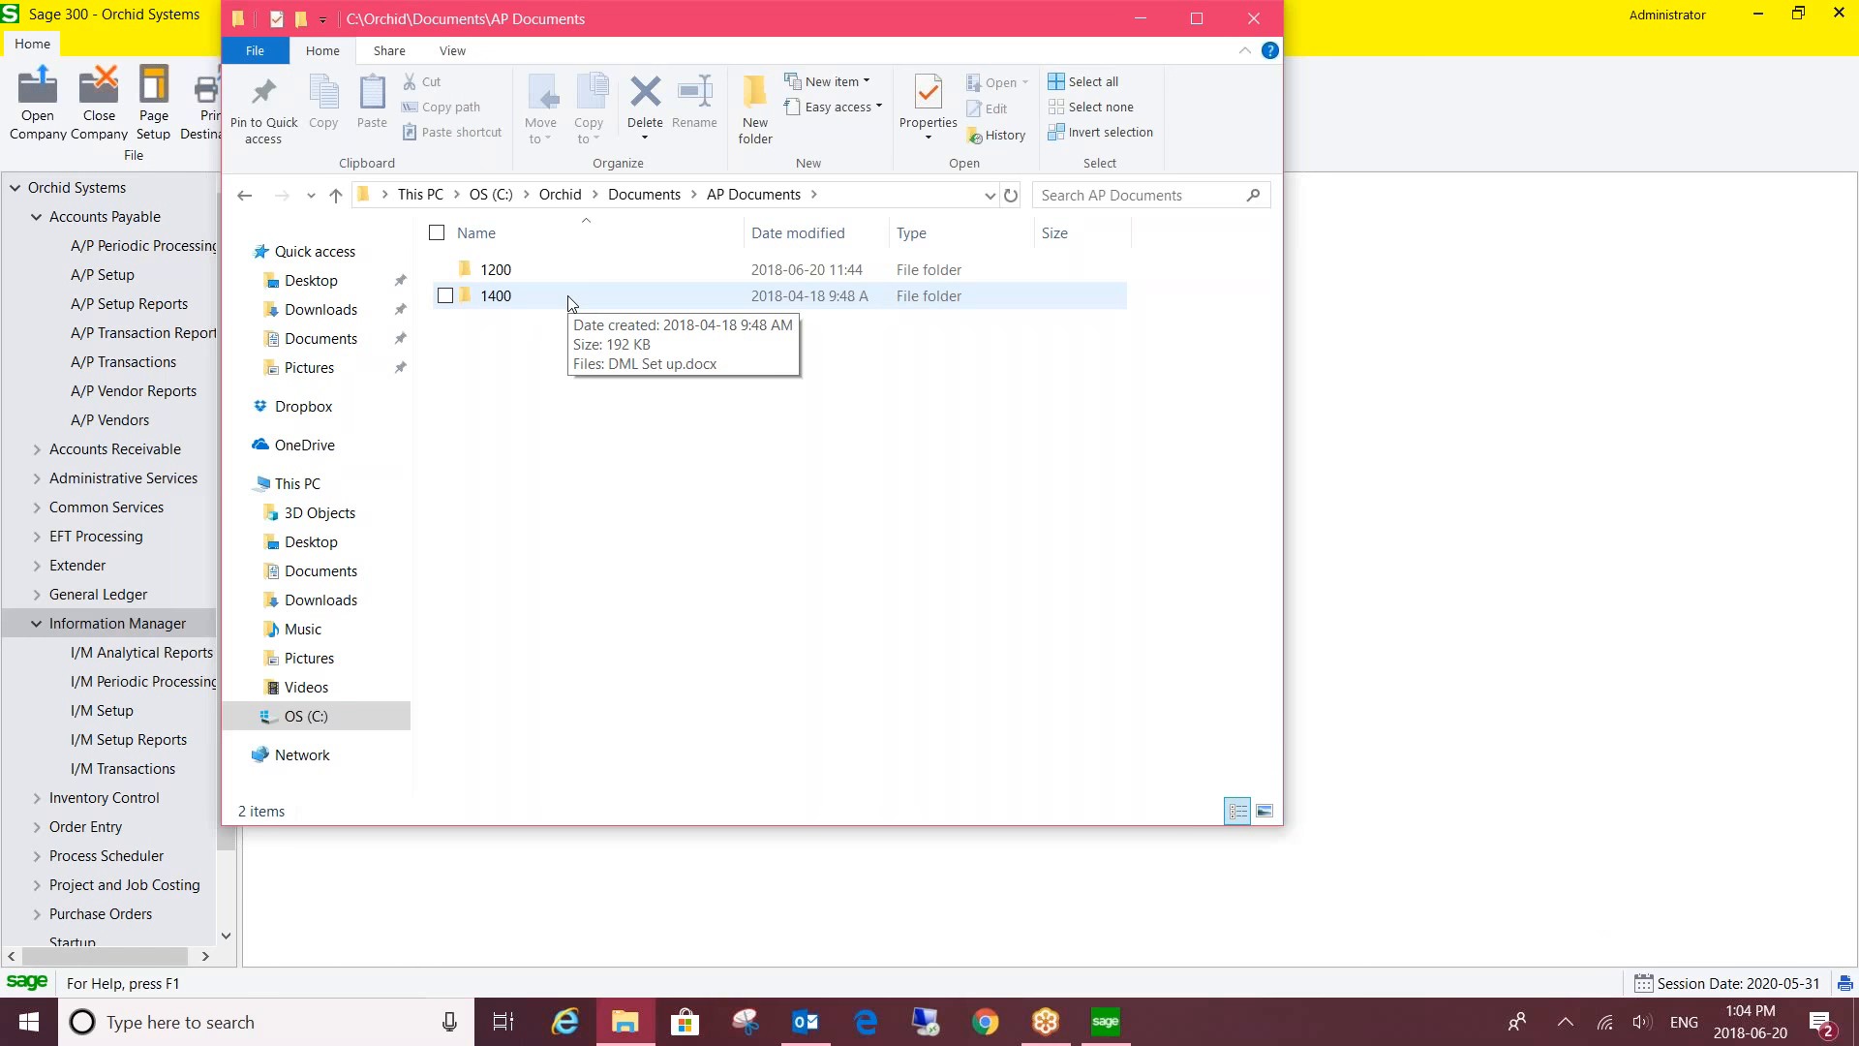
double_click(574, 271)
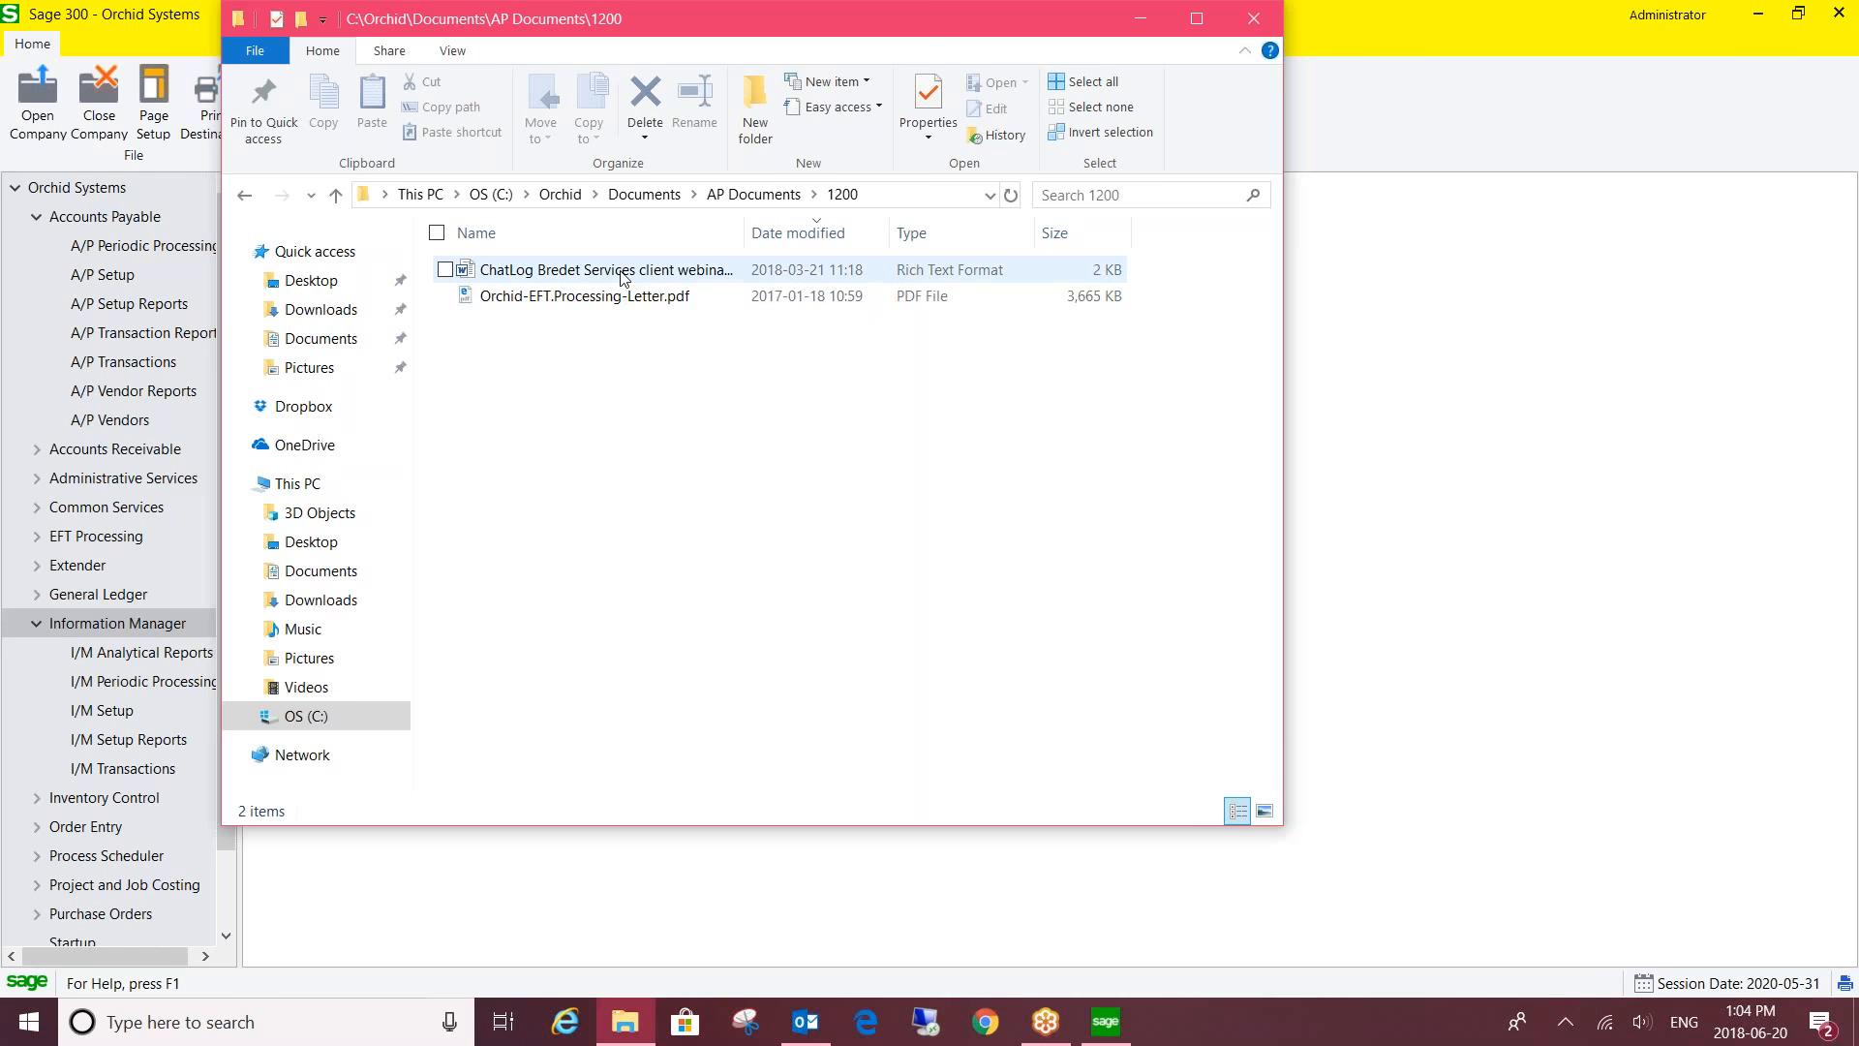
click(1252, 24)
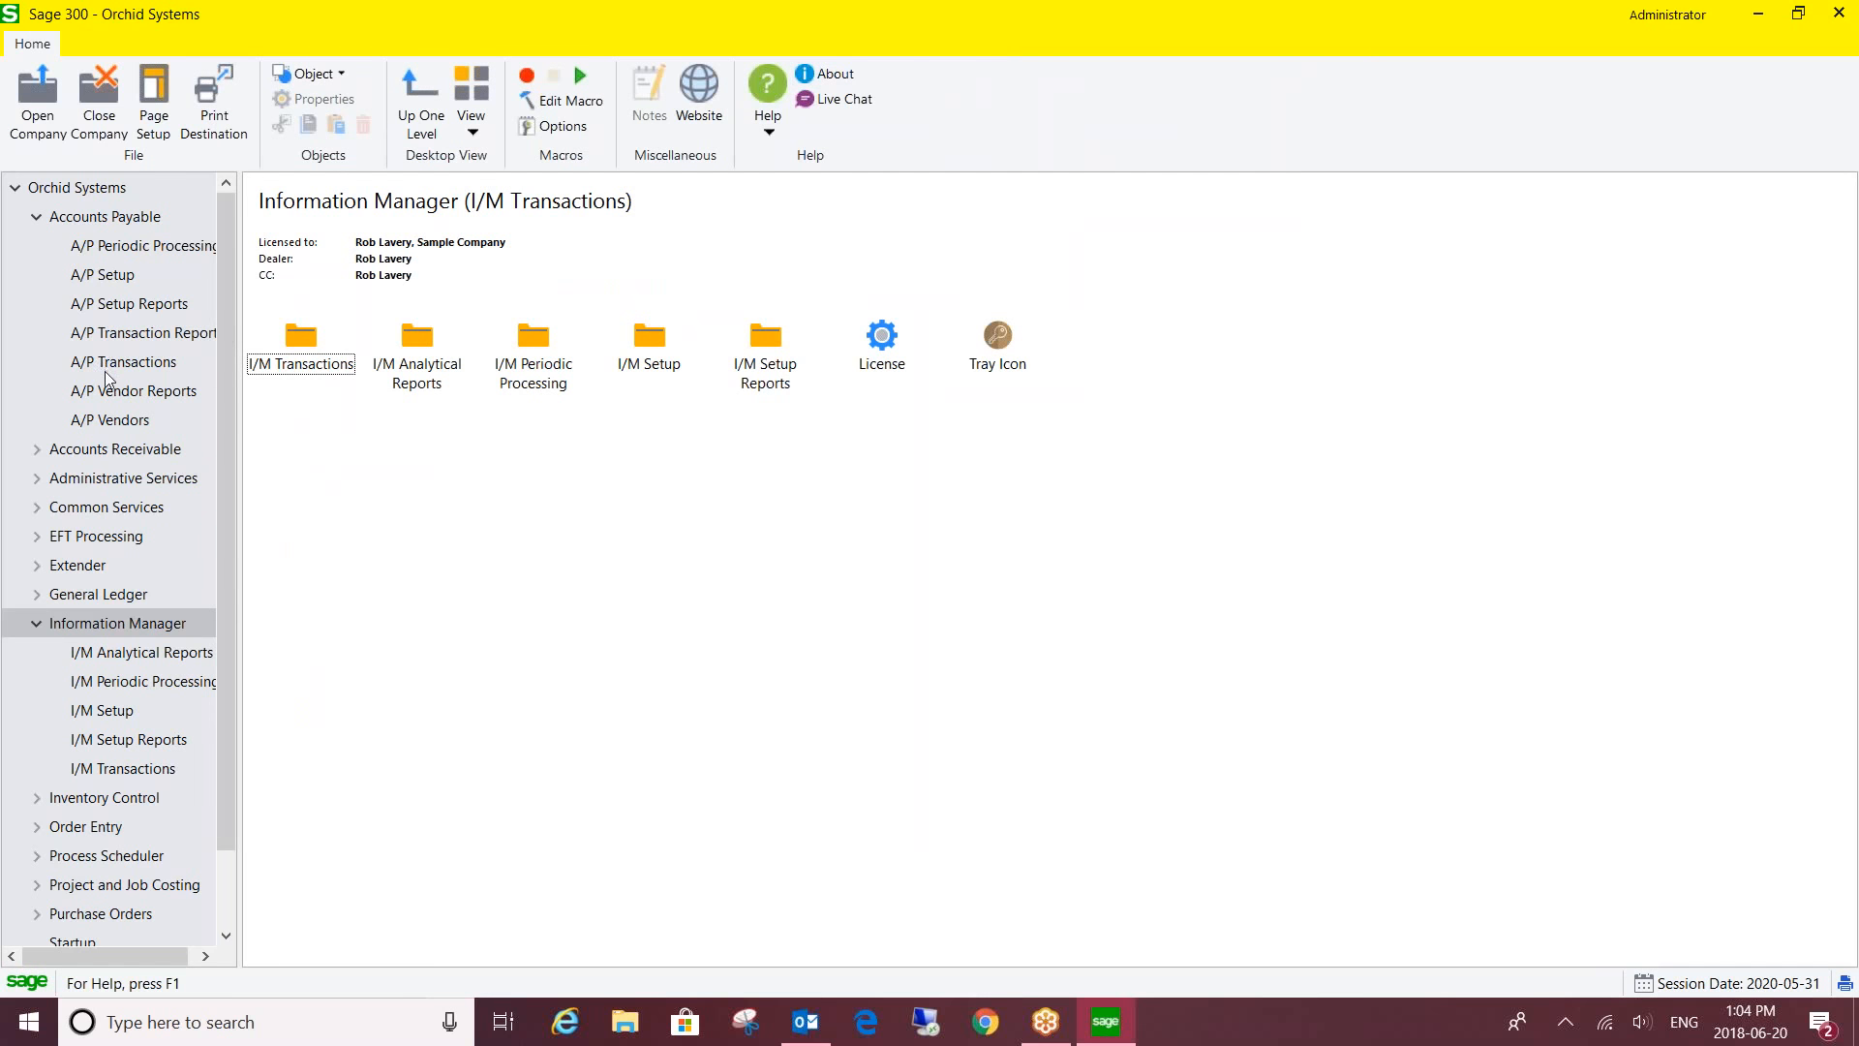
- From A/P Transactions' Invoice Batch List, open batch 26, DML Batch, in Invoice Entry
click(107, 363)
double_click(304, 339)
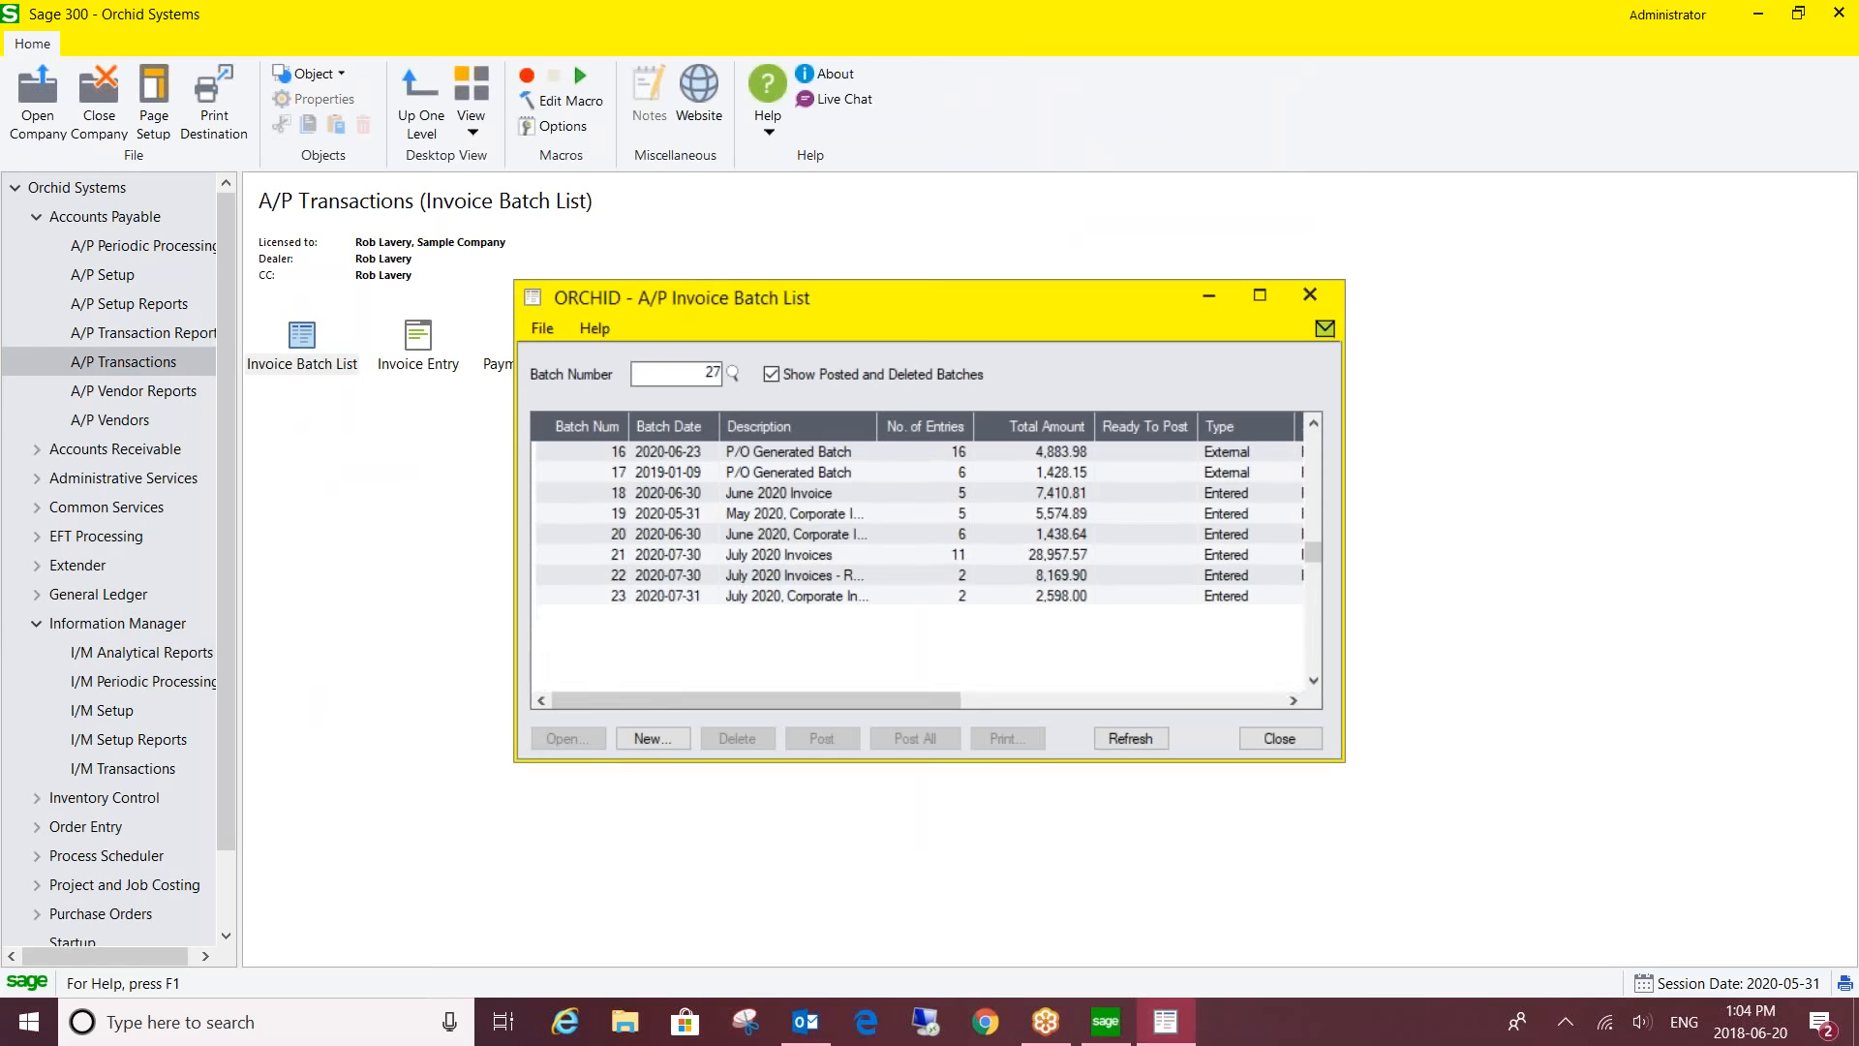
click(743, 676)
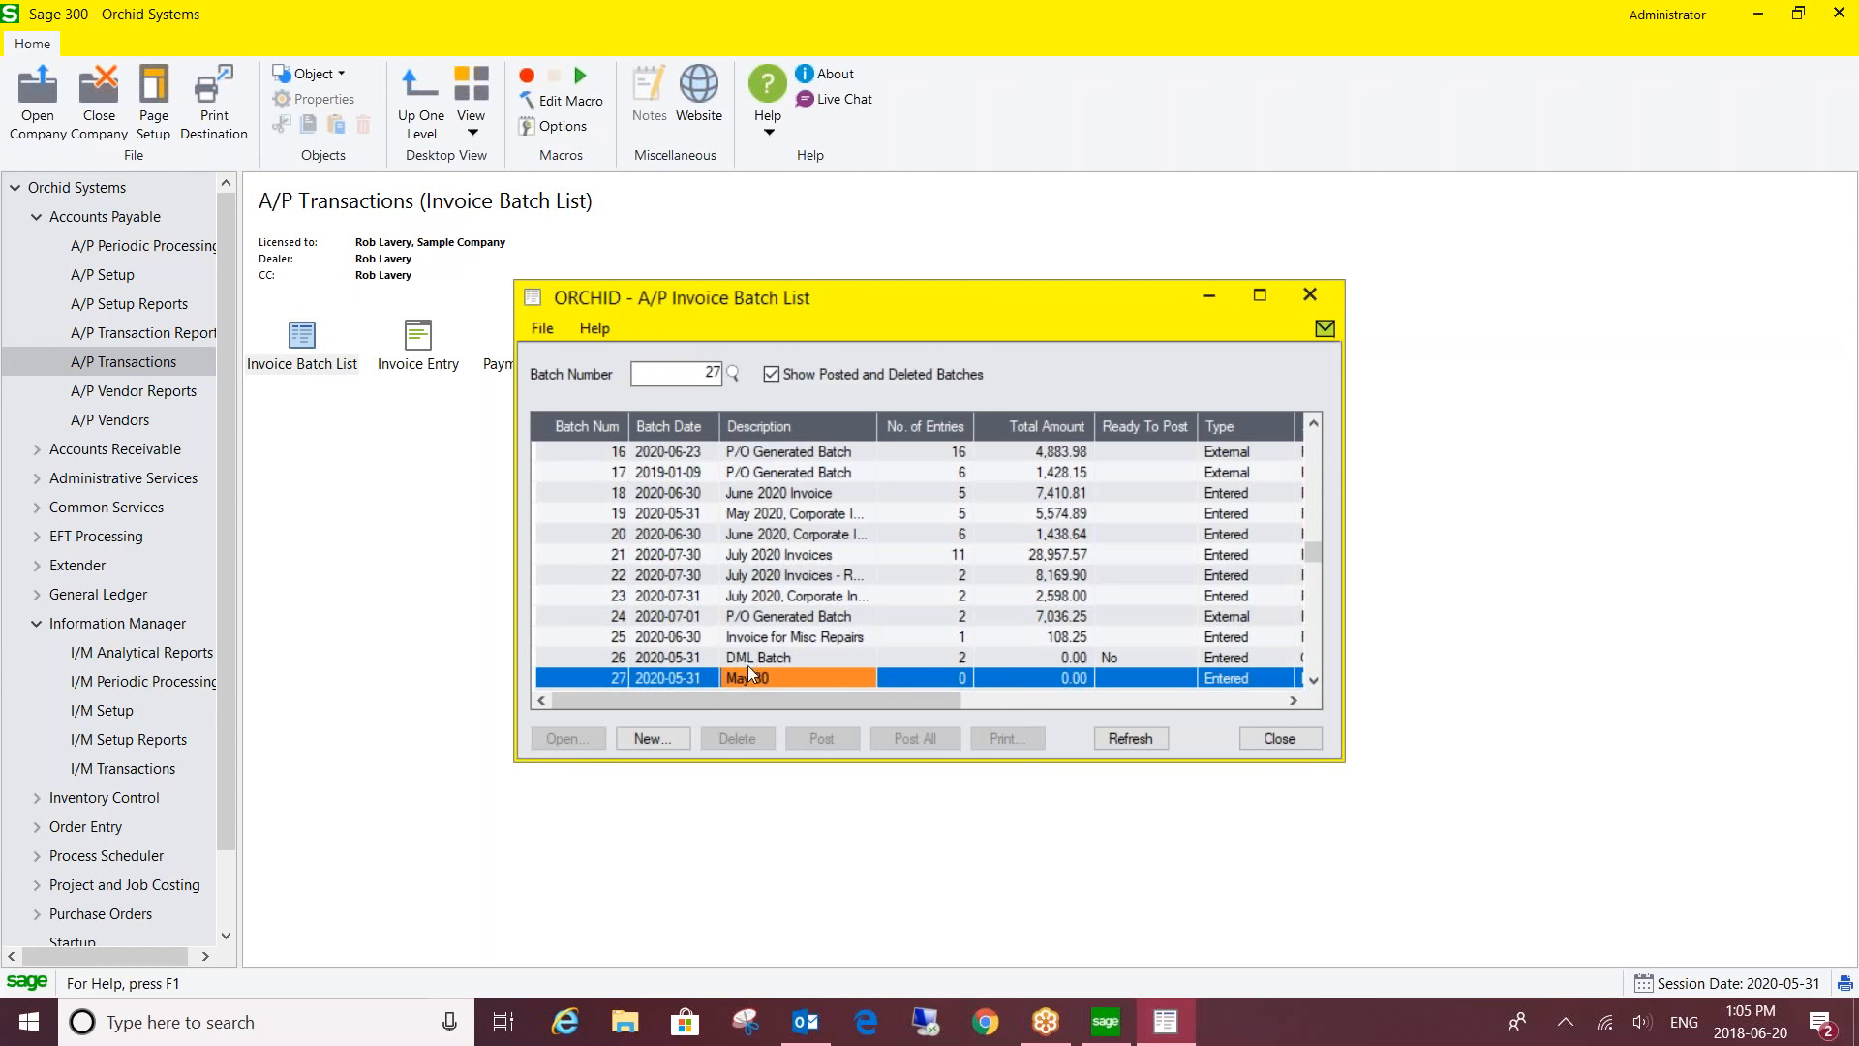
click(751, 656)
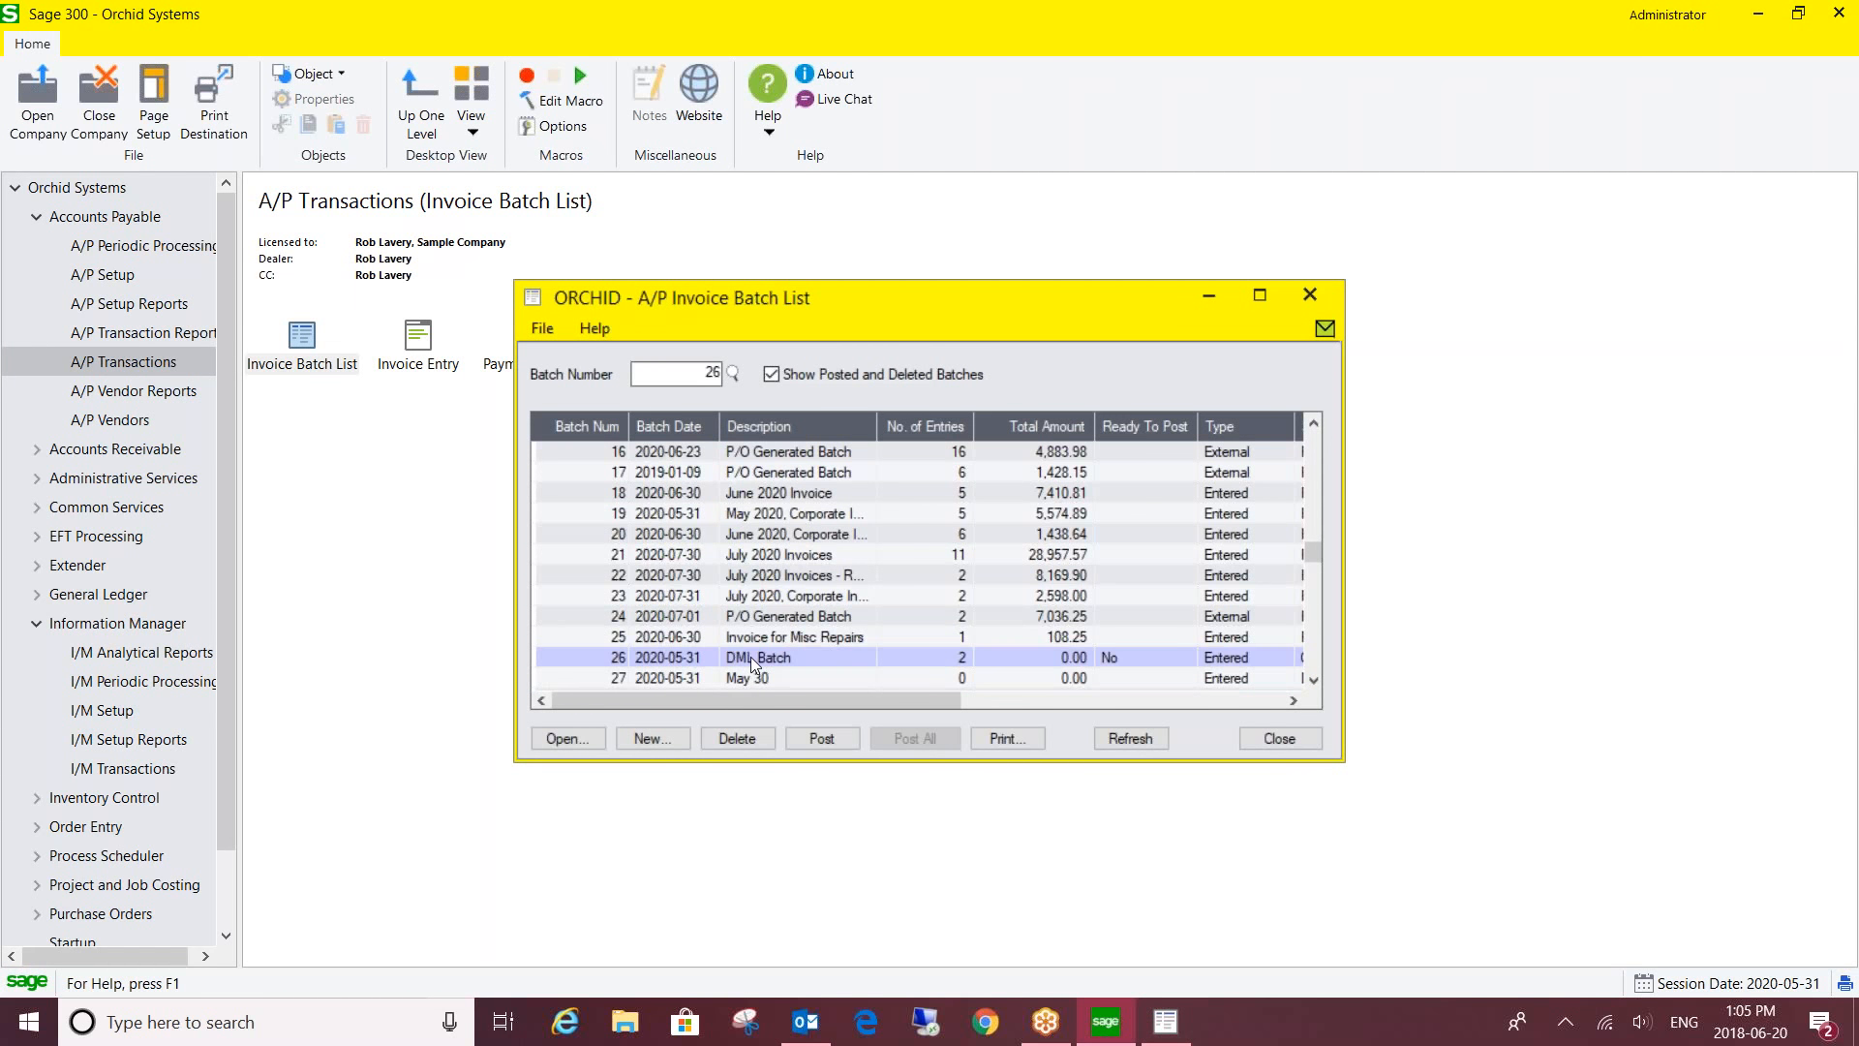
double_click(751, 656)
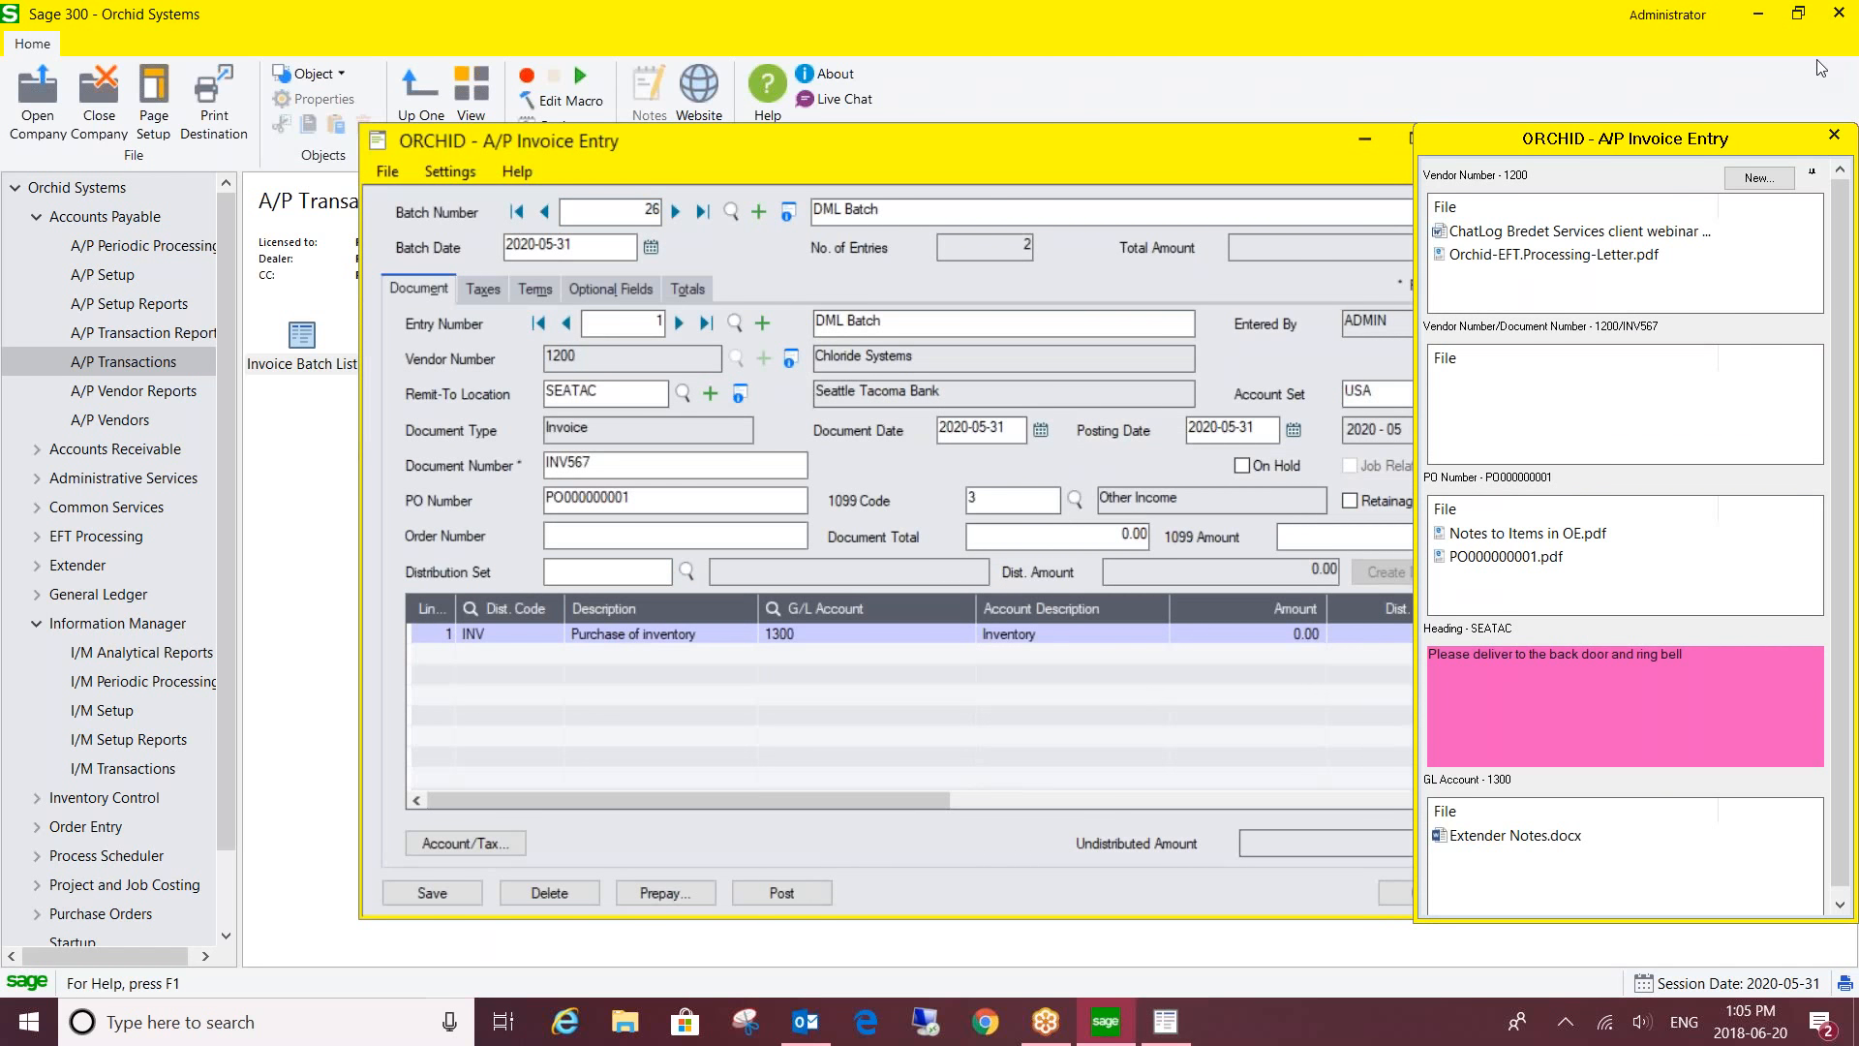
- Place the Orchid panel beside the invoice and advance to entry 2, vendor 1400's INV 298
click(1220, 158)
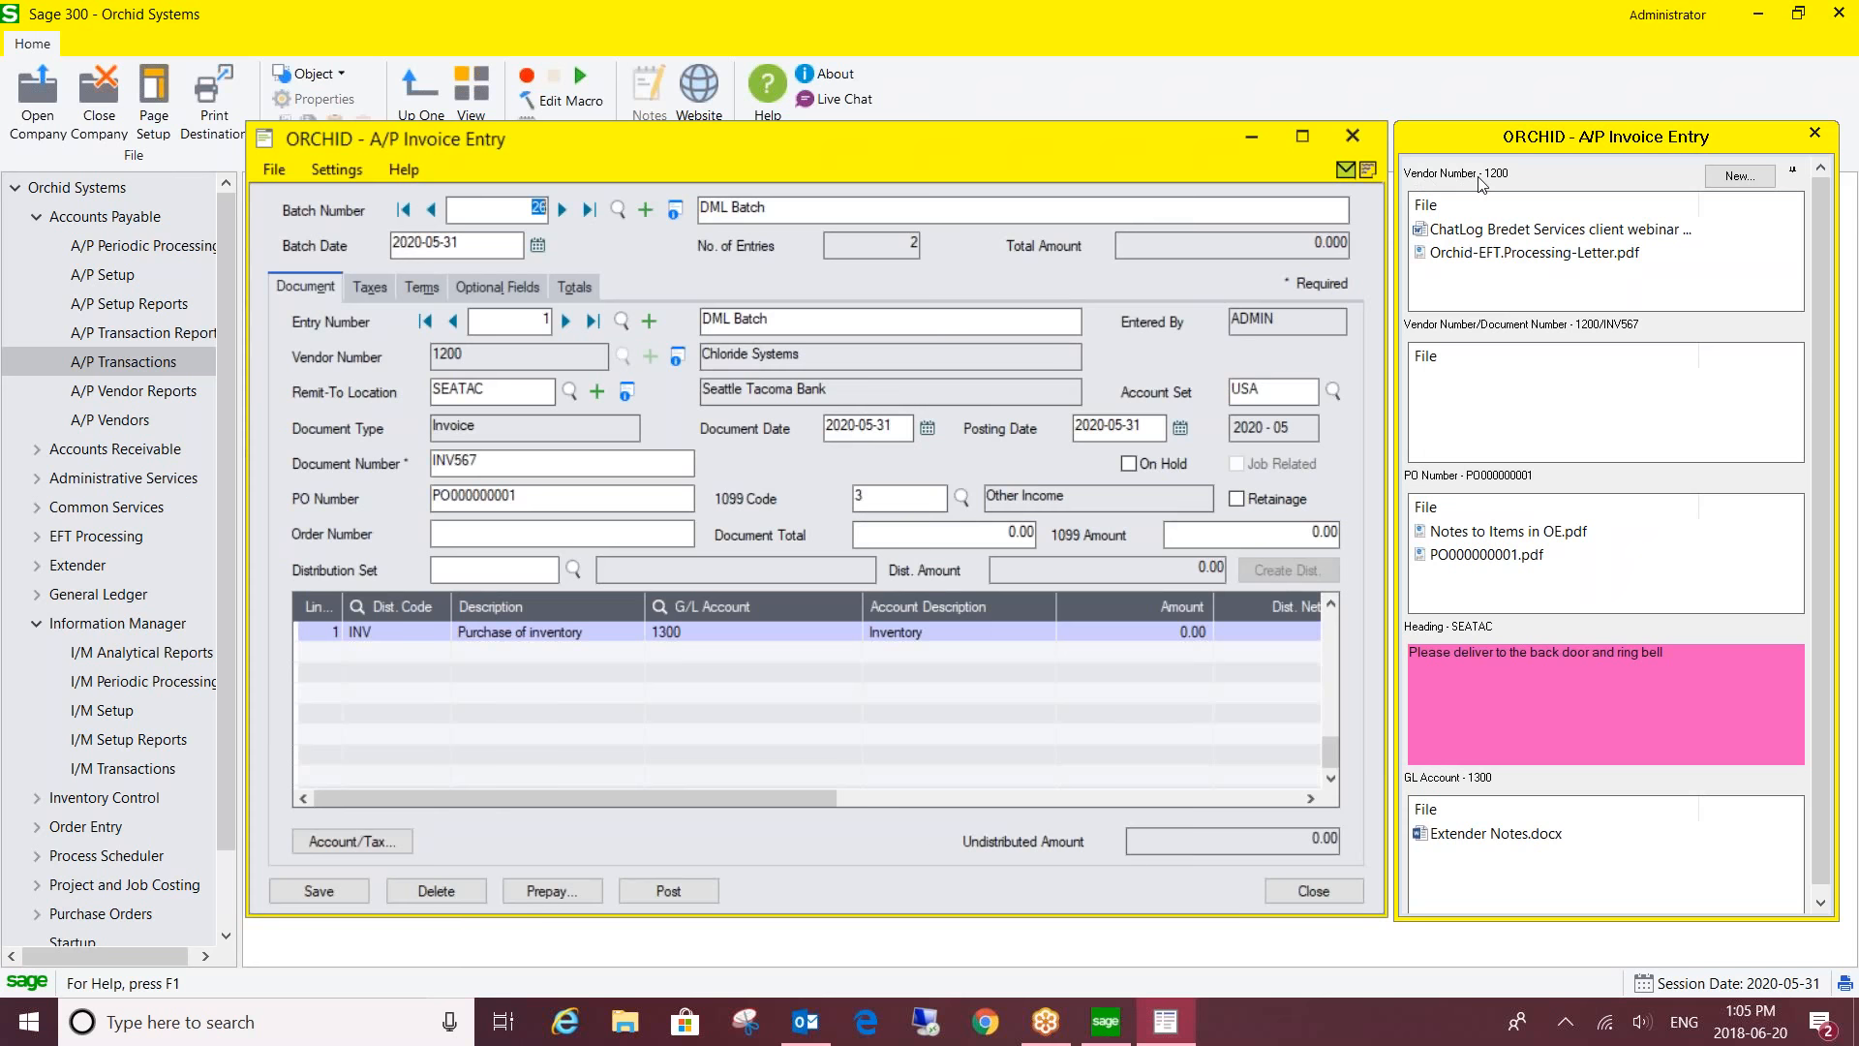
mouse_move(1467, 136)
mouse_down()
mouse_move(1394, 164)
mouse_move(1066, 202)
mouse_move(800, 190)
mouse_move(1404, 113)
mouse_move(1465, 133)
mouse_up()
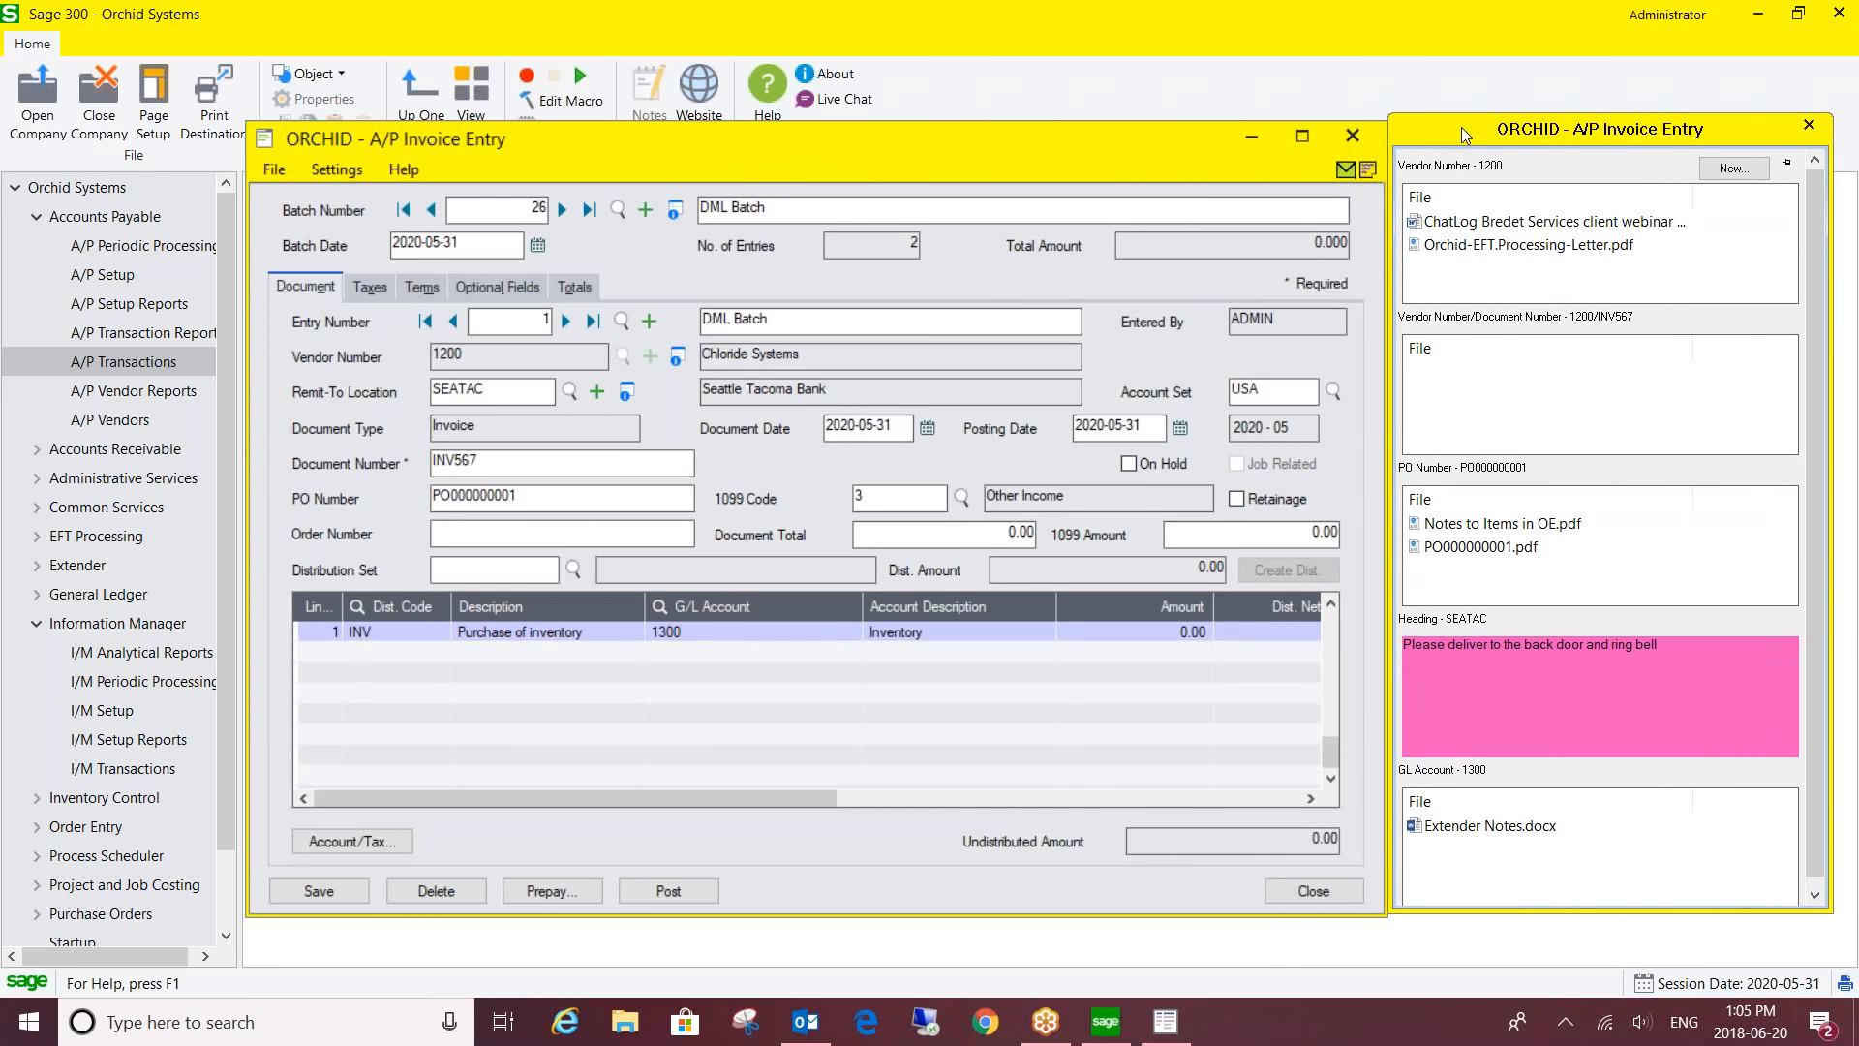
mouse_move(1440, 233)
click(565, 323)
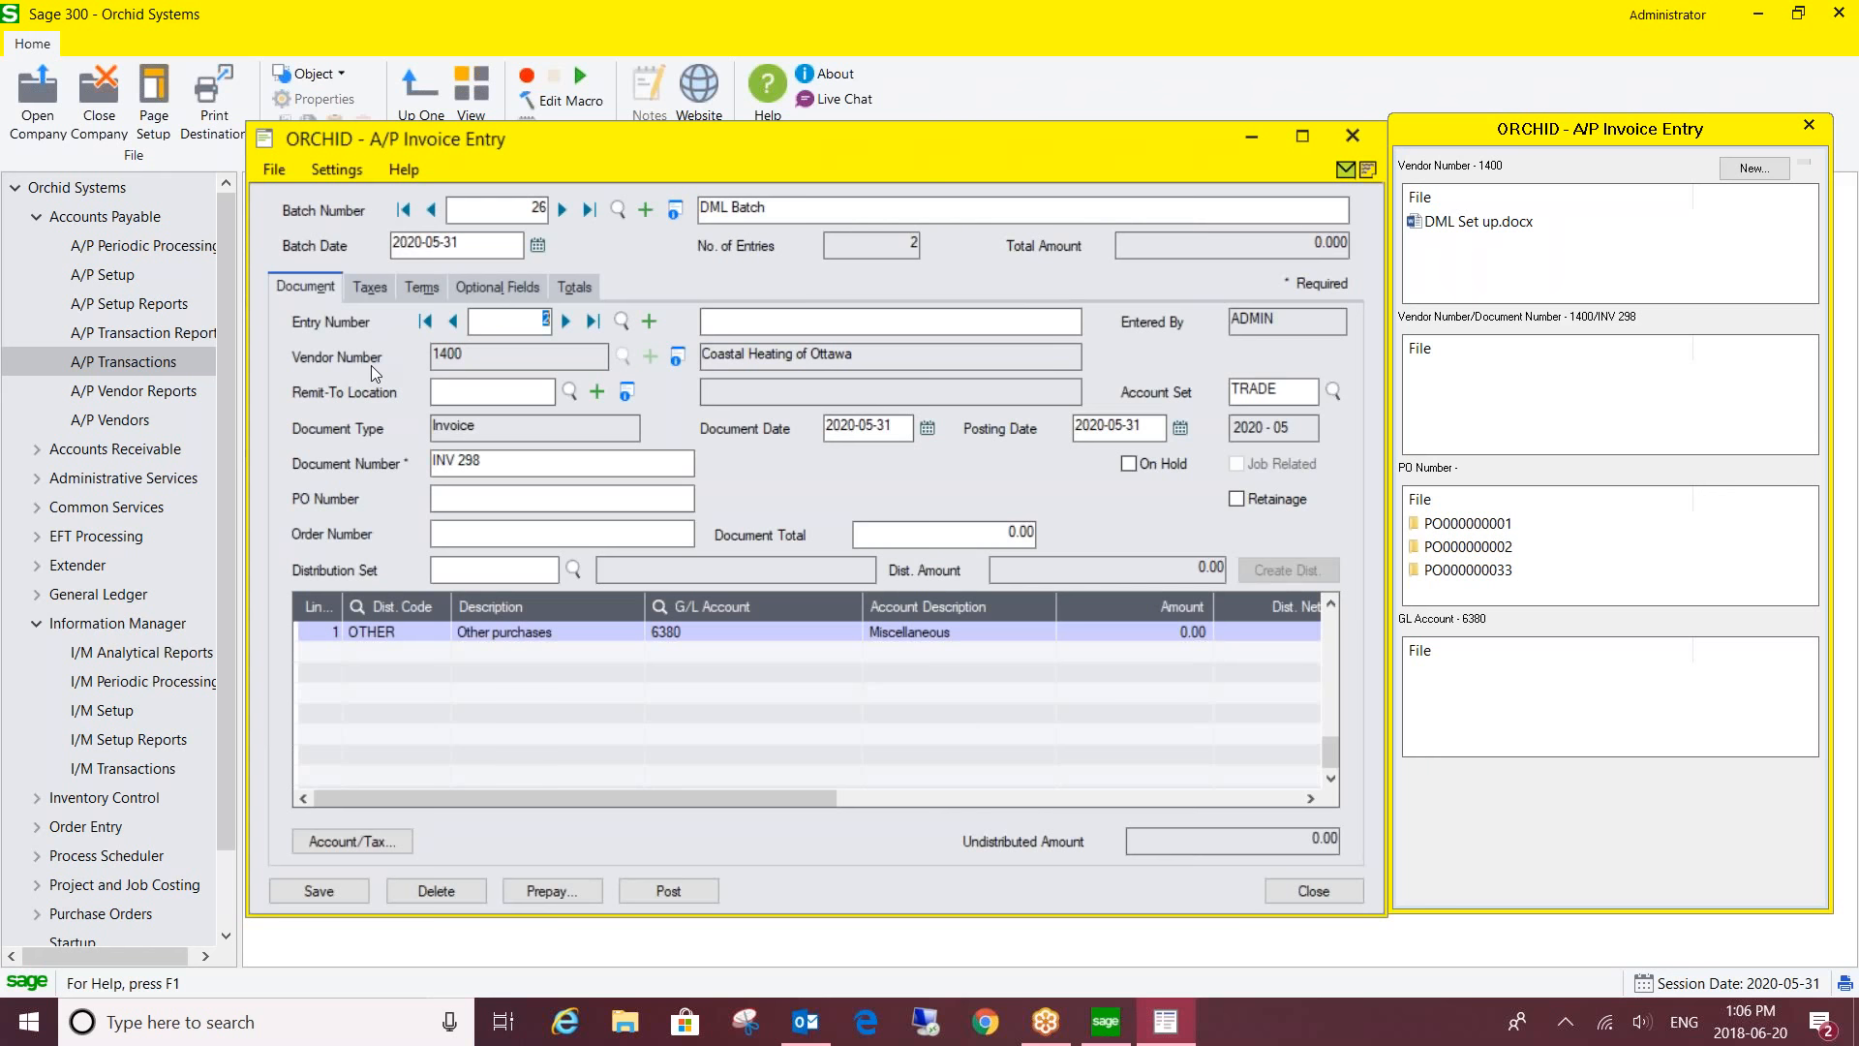
- Go back to entry 1, Chloride Systems' INV567, and inspect its PO number PO000000001
click(451, 324)
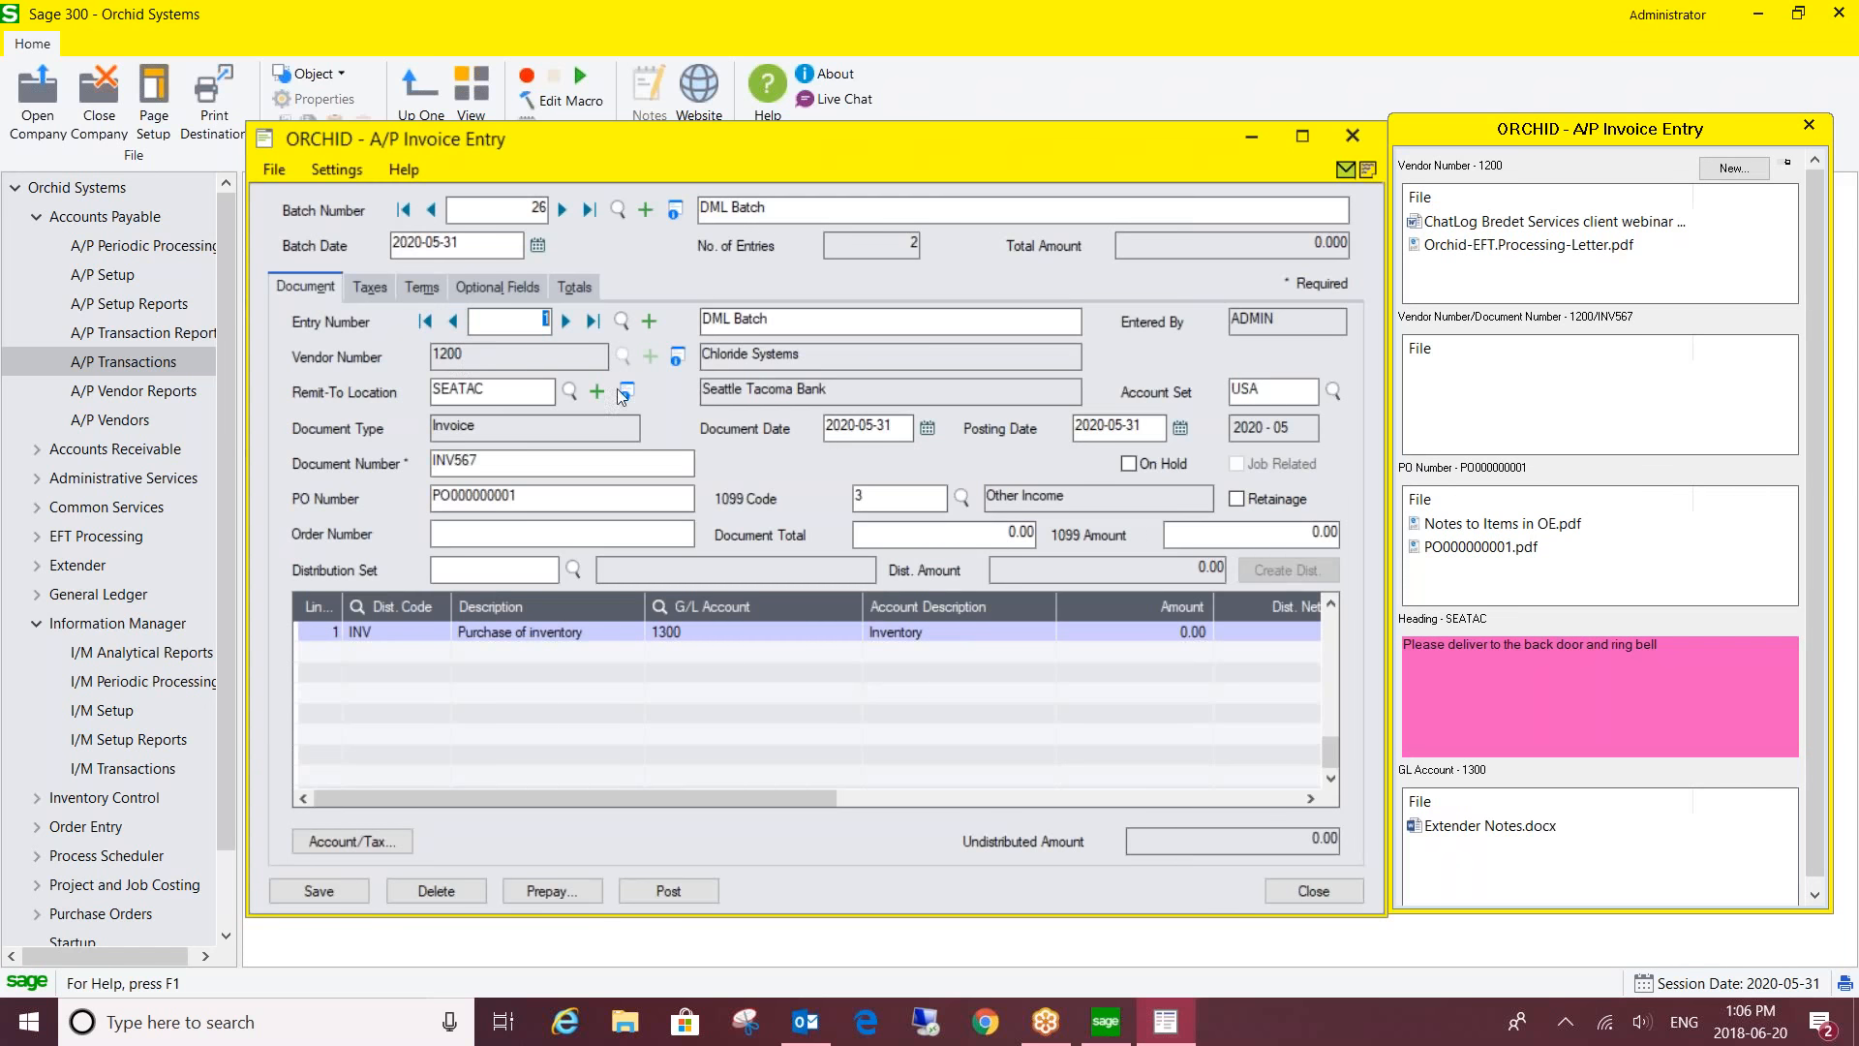
mouse_move(1475, 376)
drag(550, 500, 416, 505)
click(540, 497)
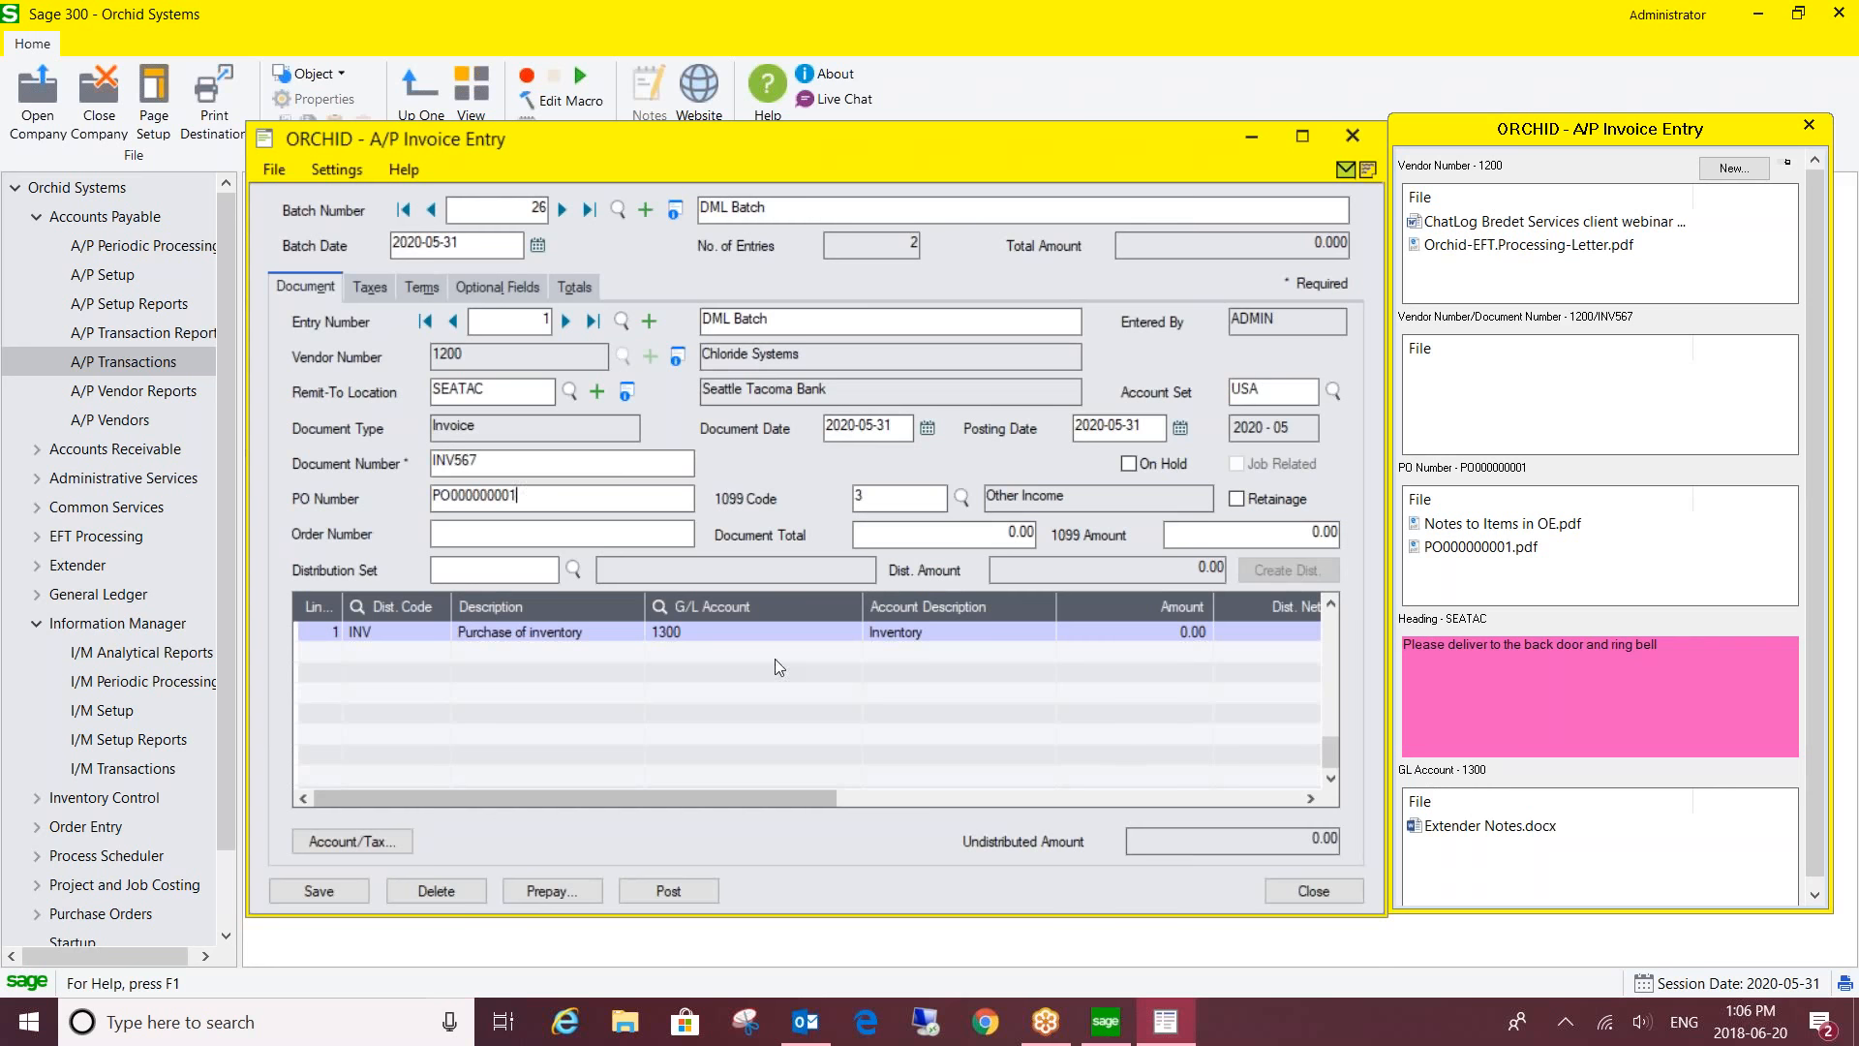
click(672, 636)
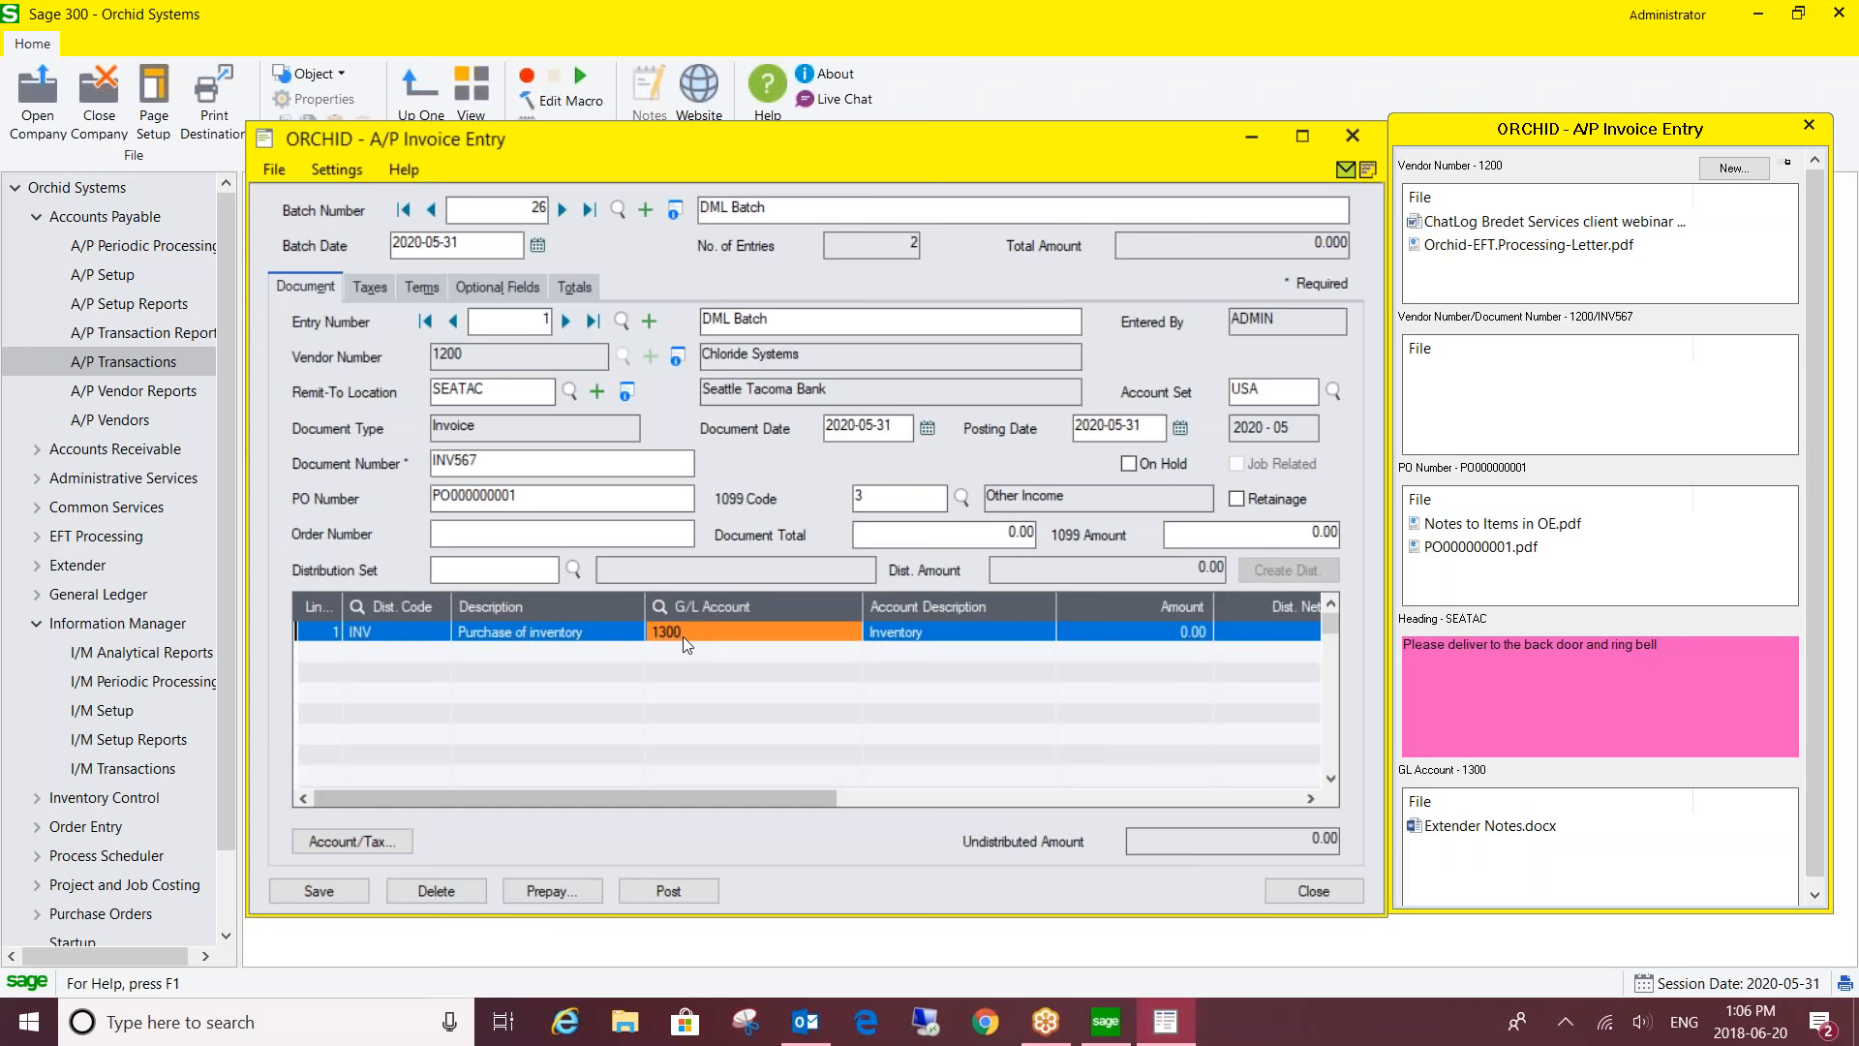
mouse_move(1530, 696)
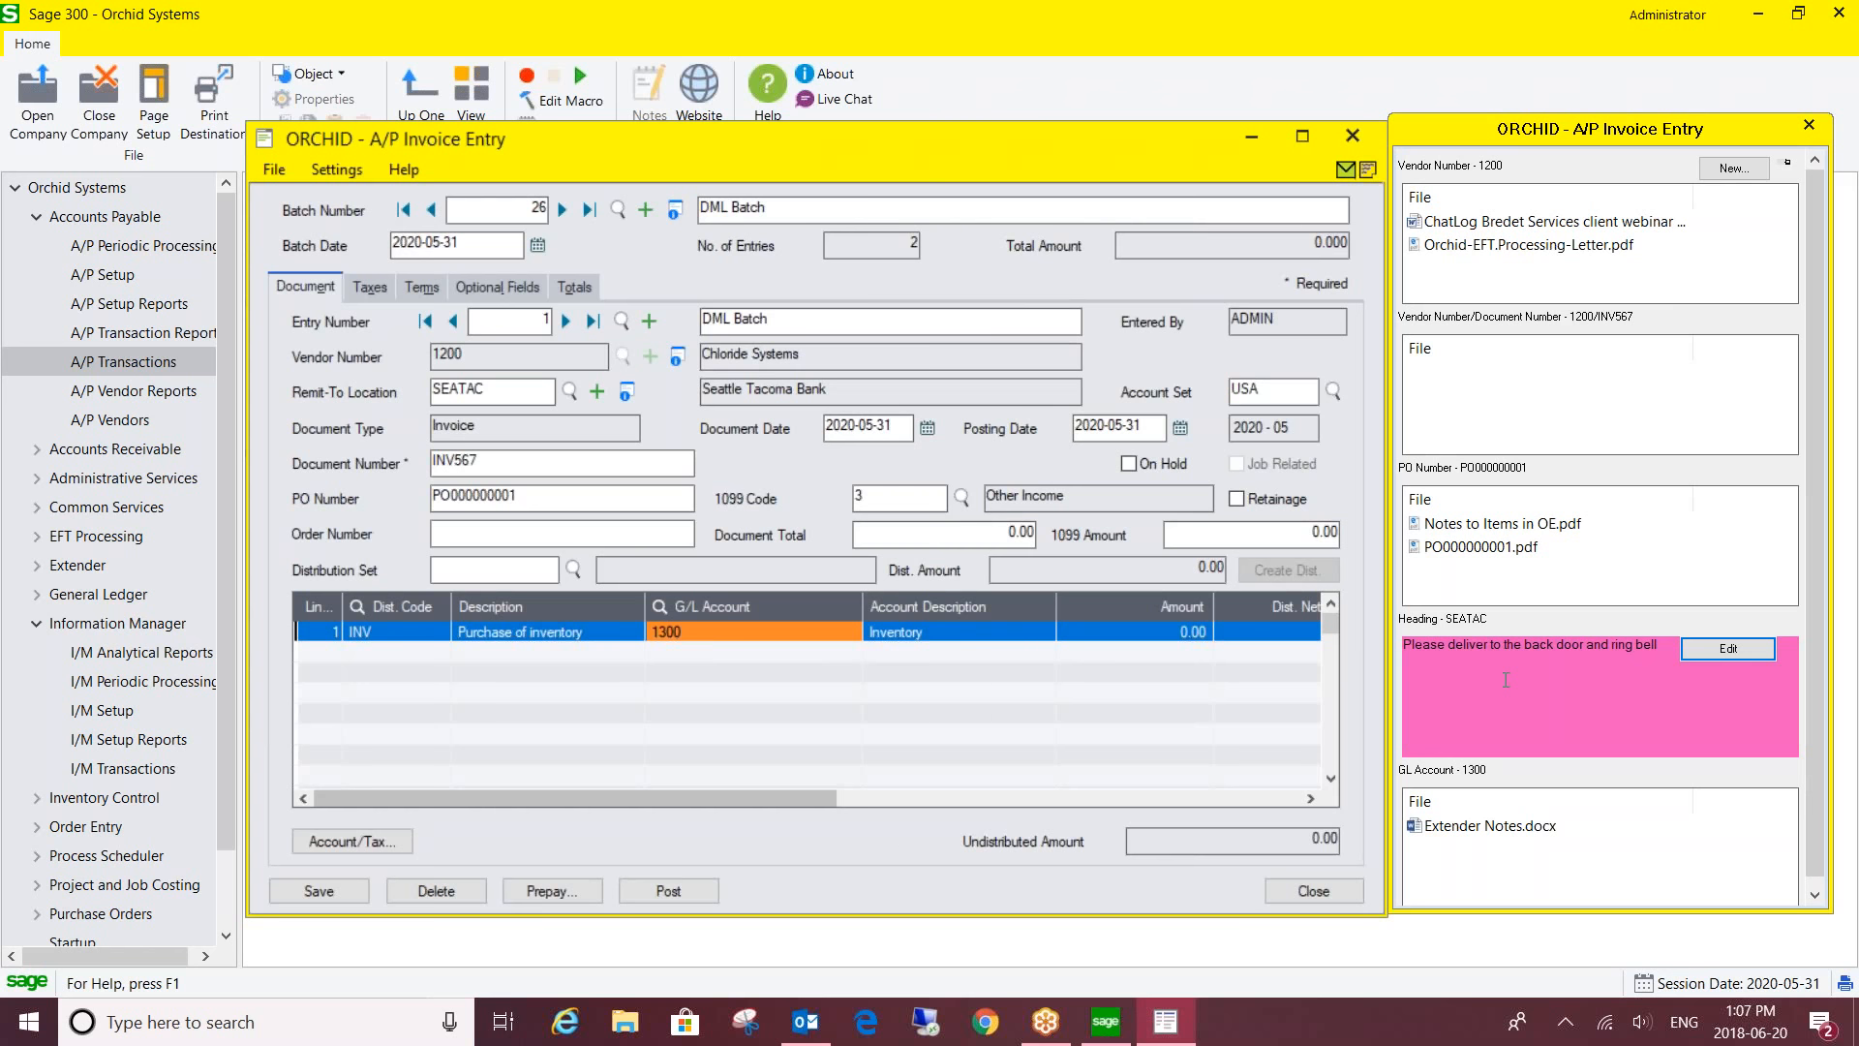
mouse_move(1516, 432)
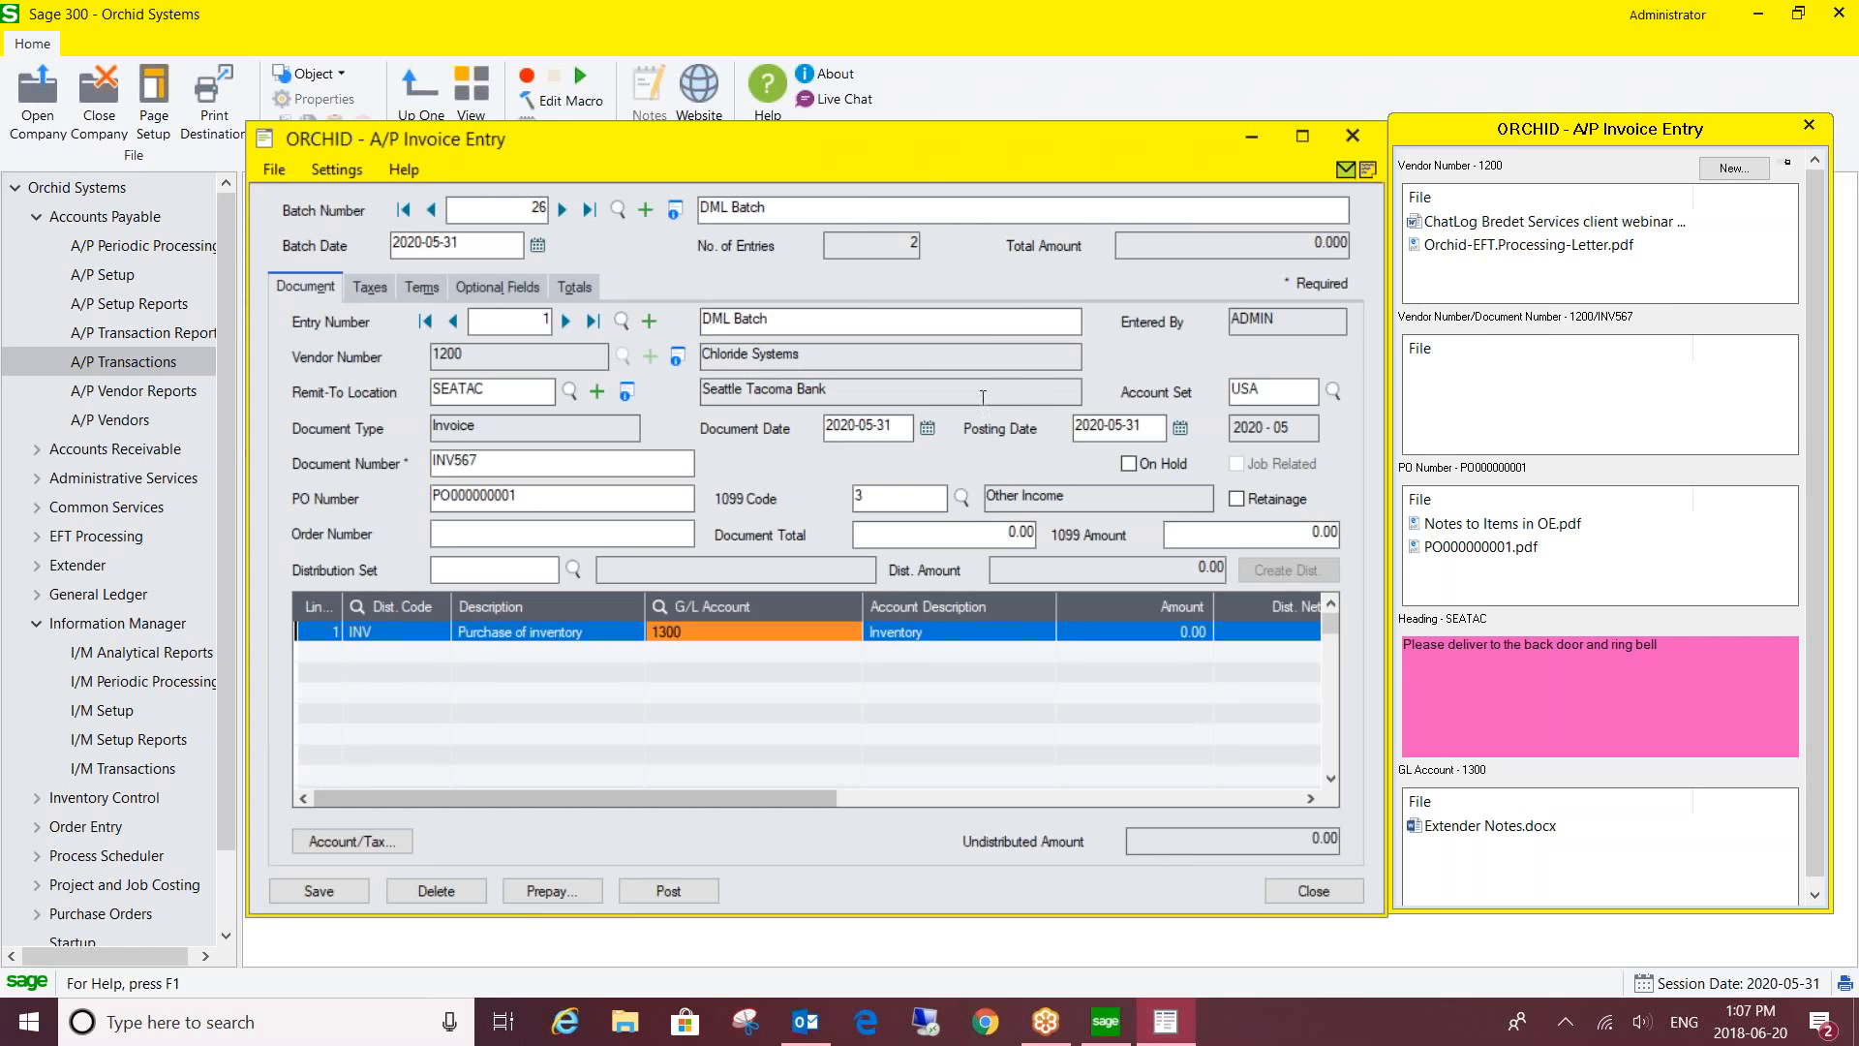
drag(547, 466, 386, 482)
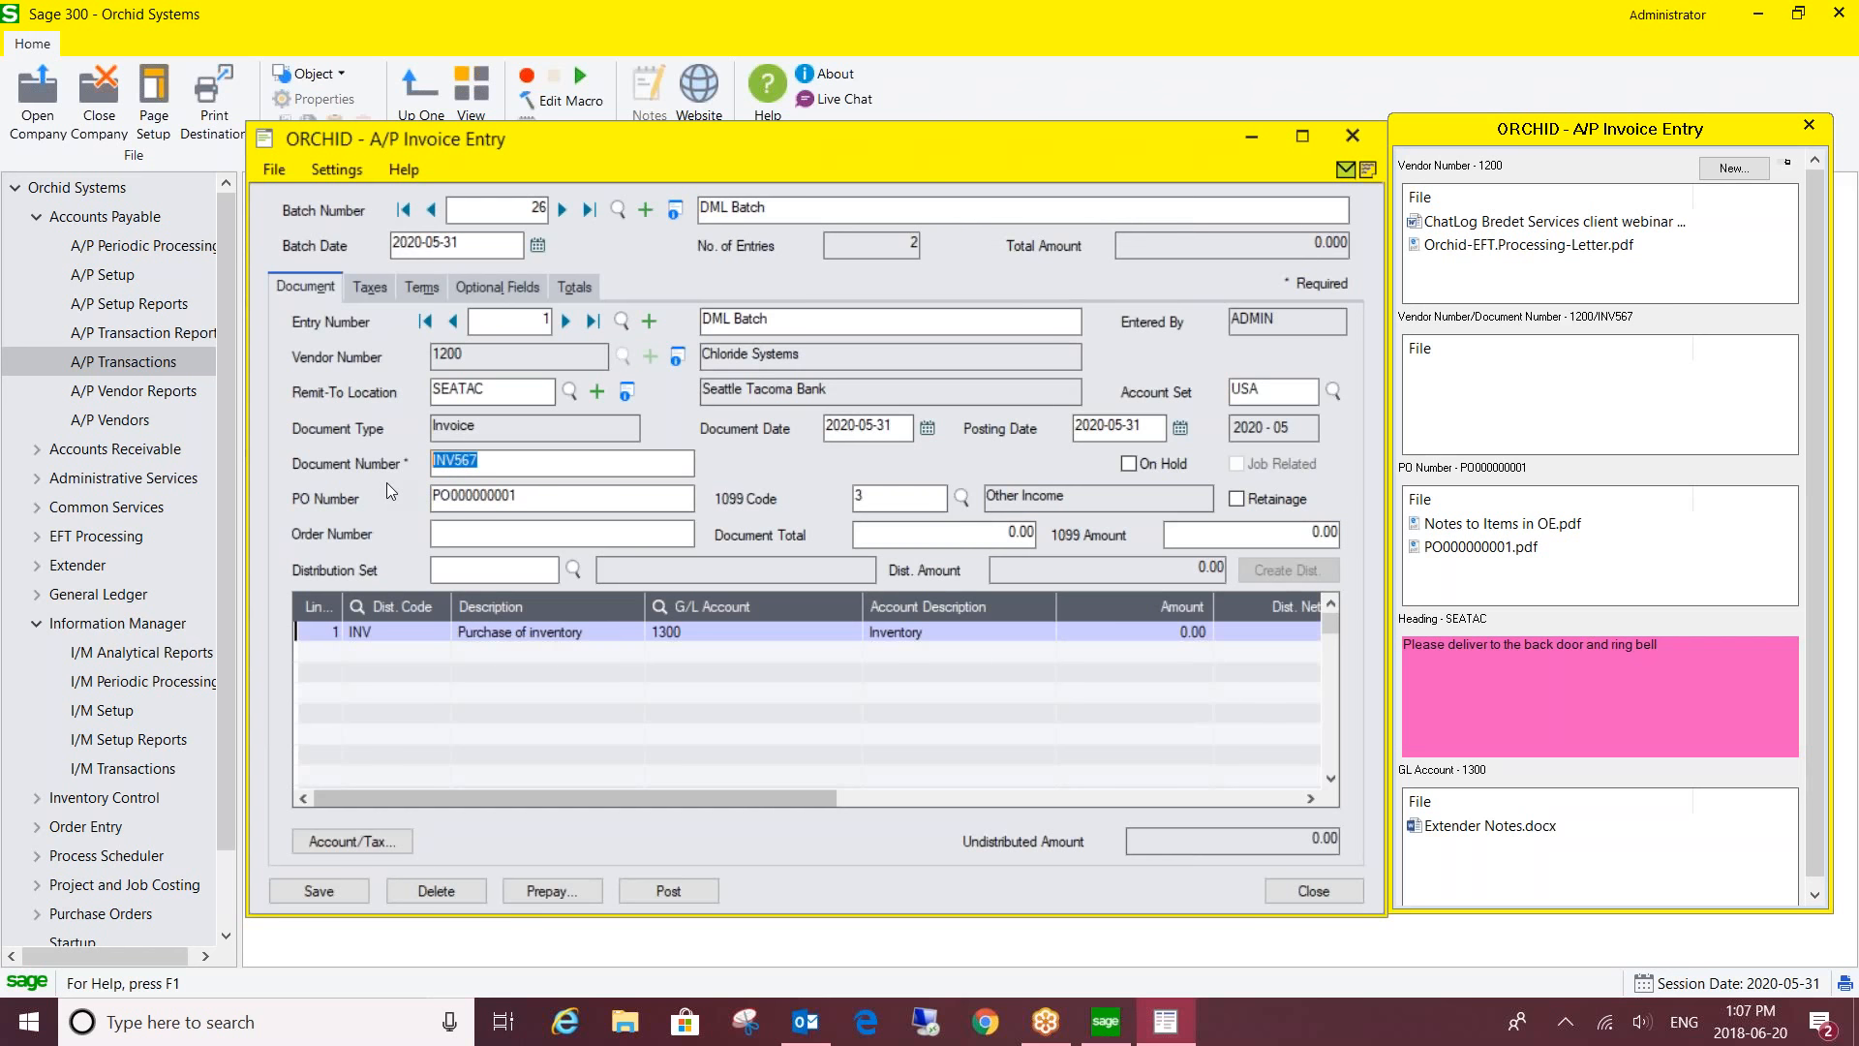
click(507, 465)
mouse_move(1528, 433)
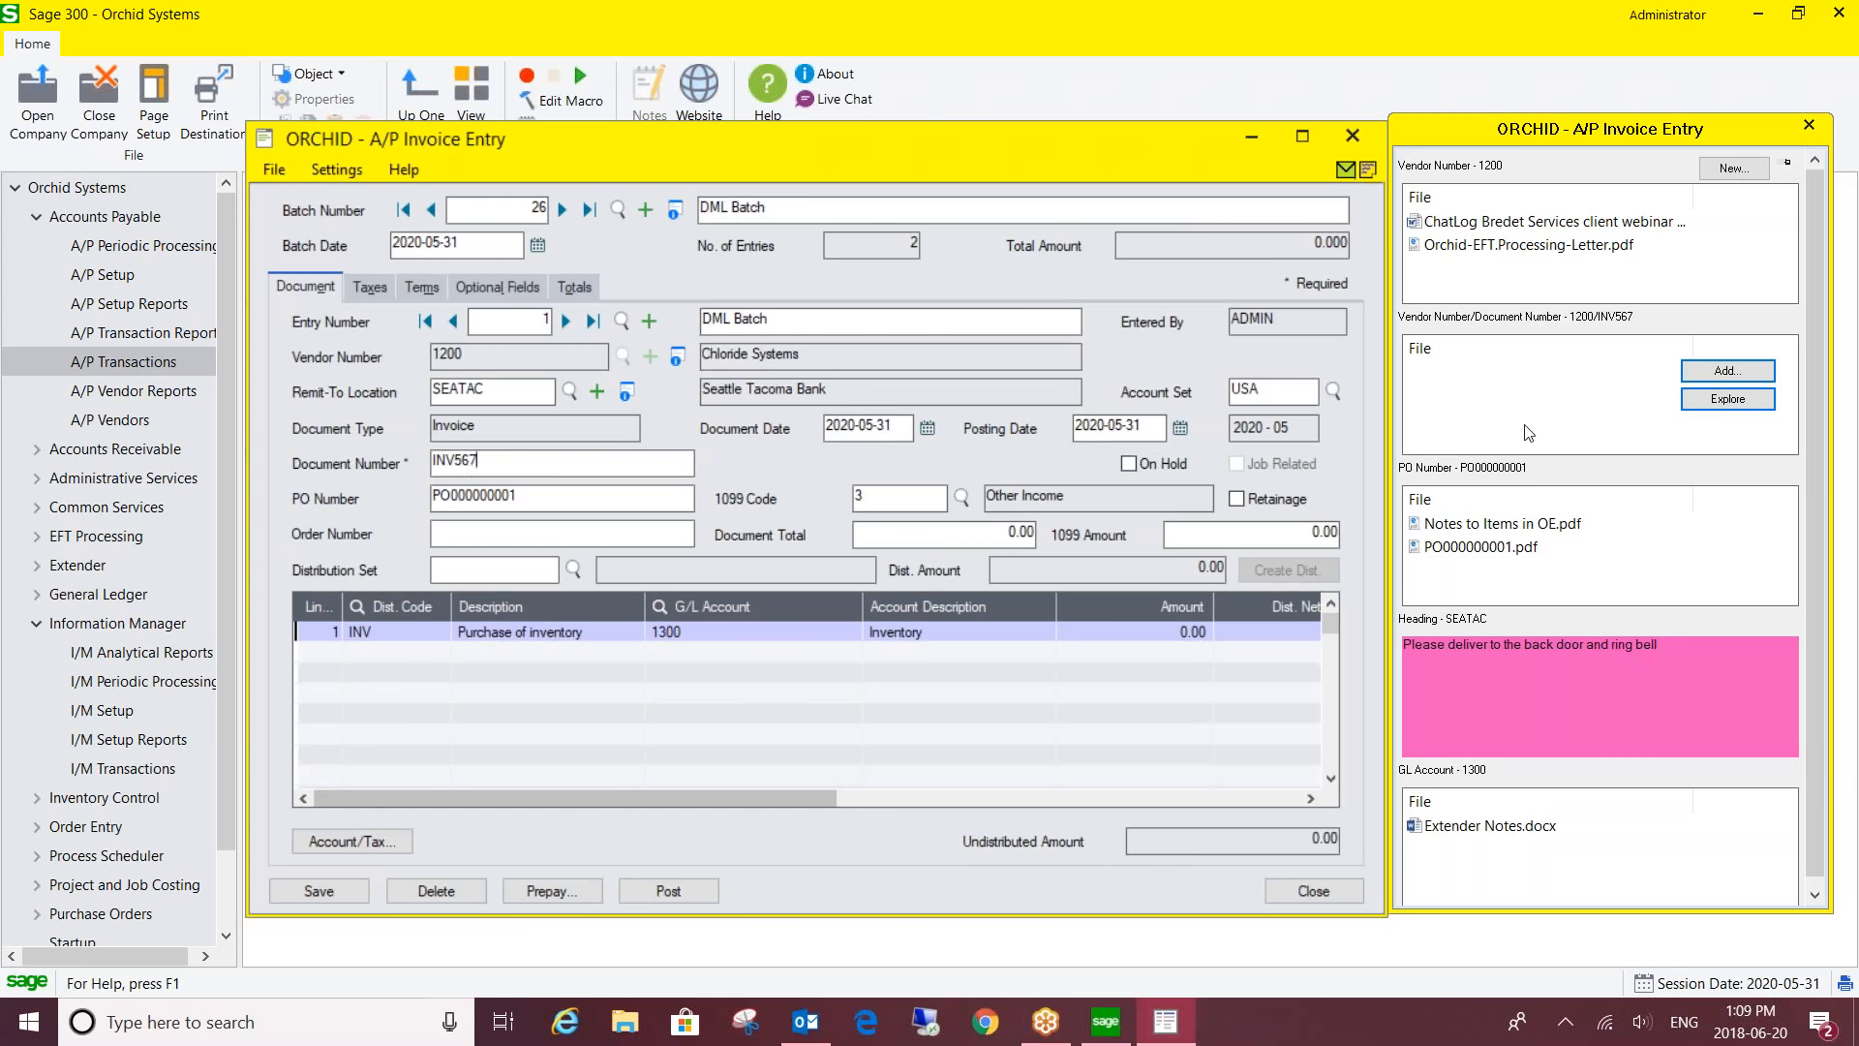
- Browse Downloads, then Documents, and select the ChatLog Ingunn Funds Availability Demo file
click(1718, 372)
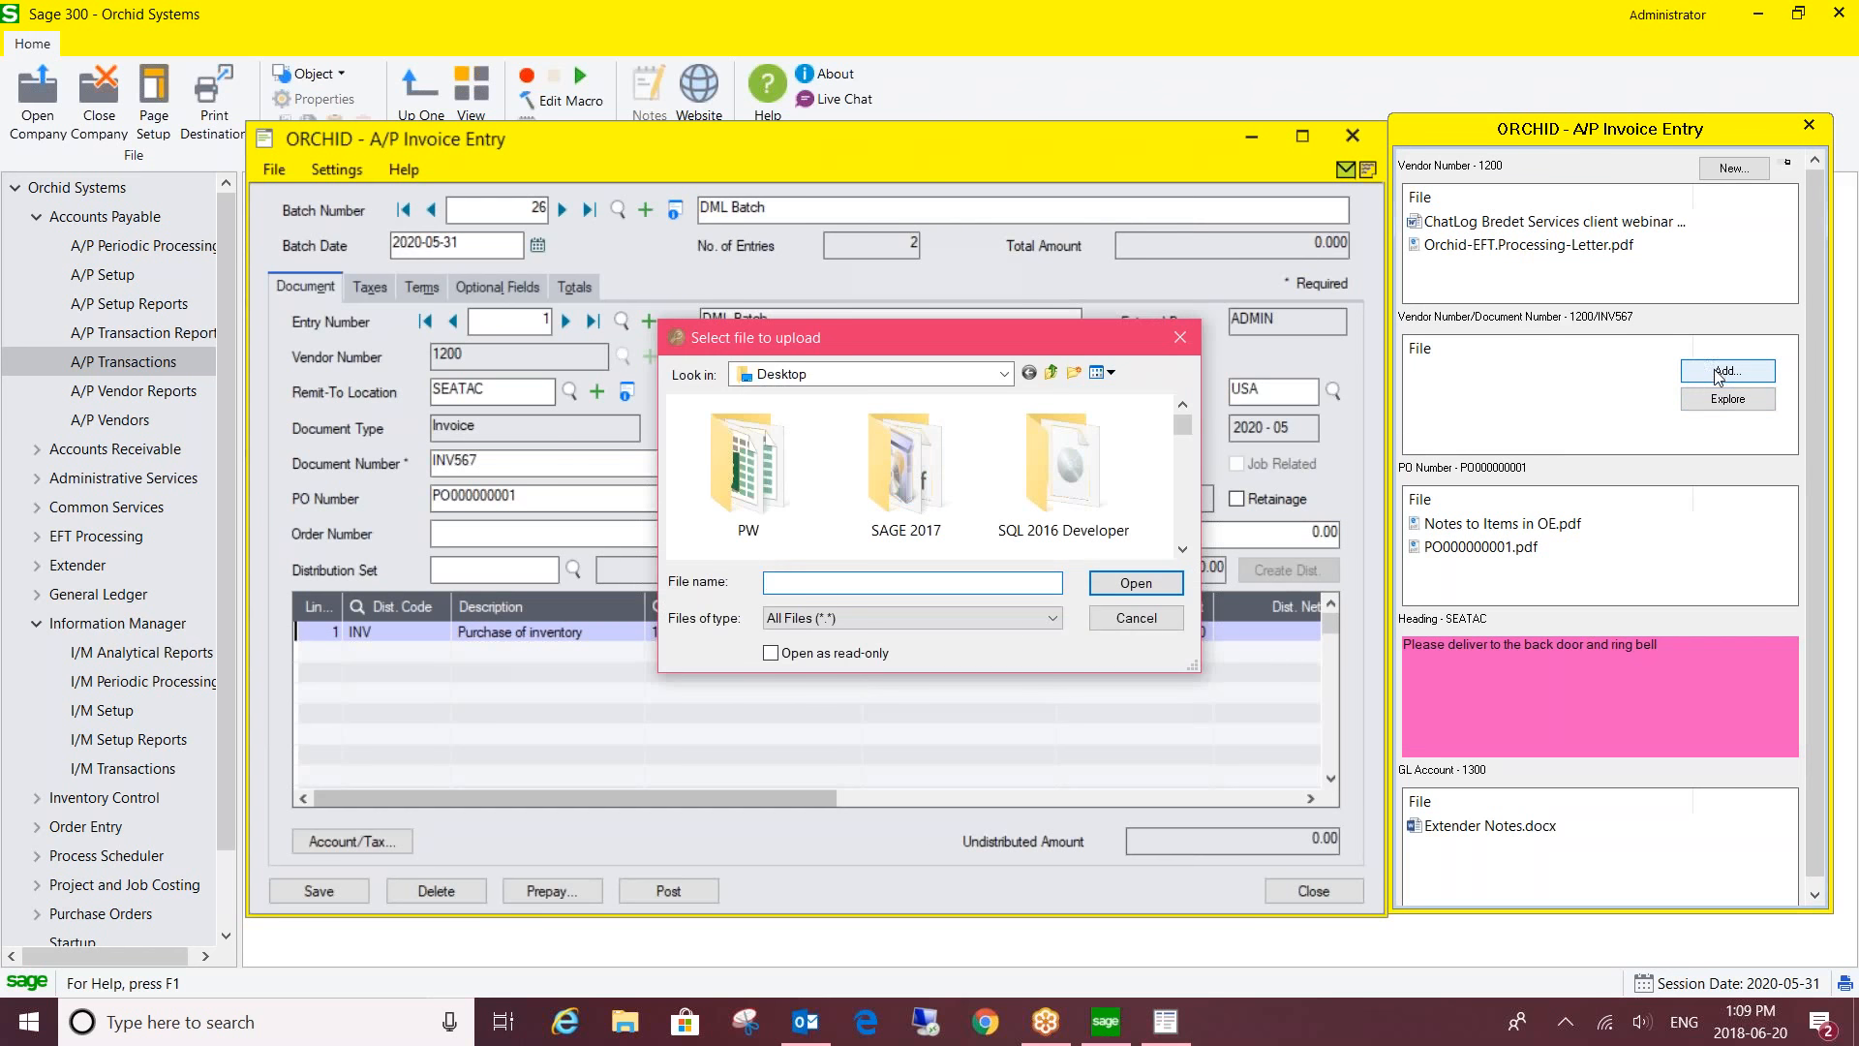
click(1005, 373)
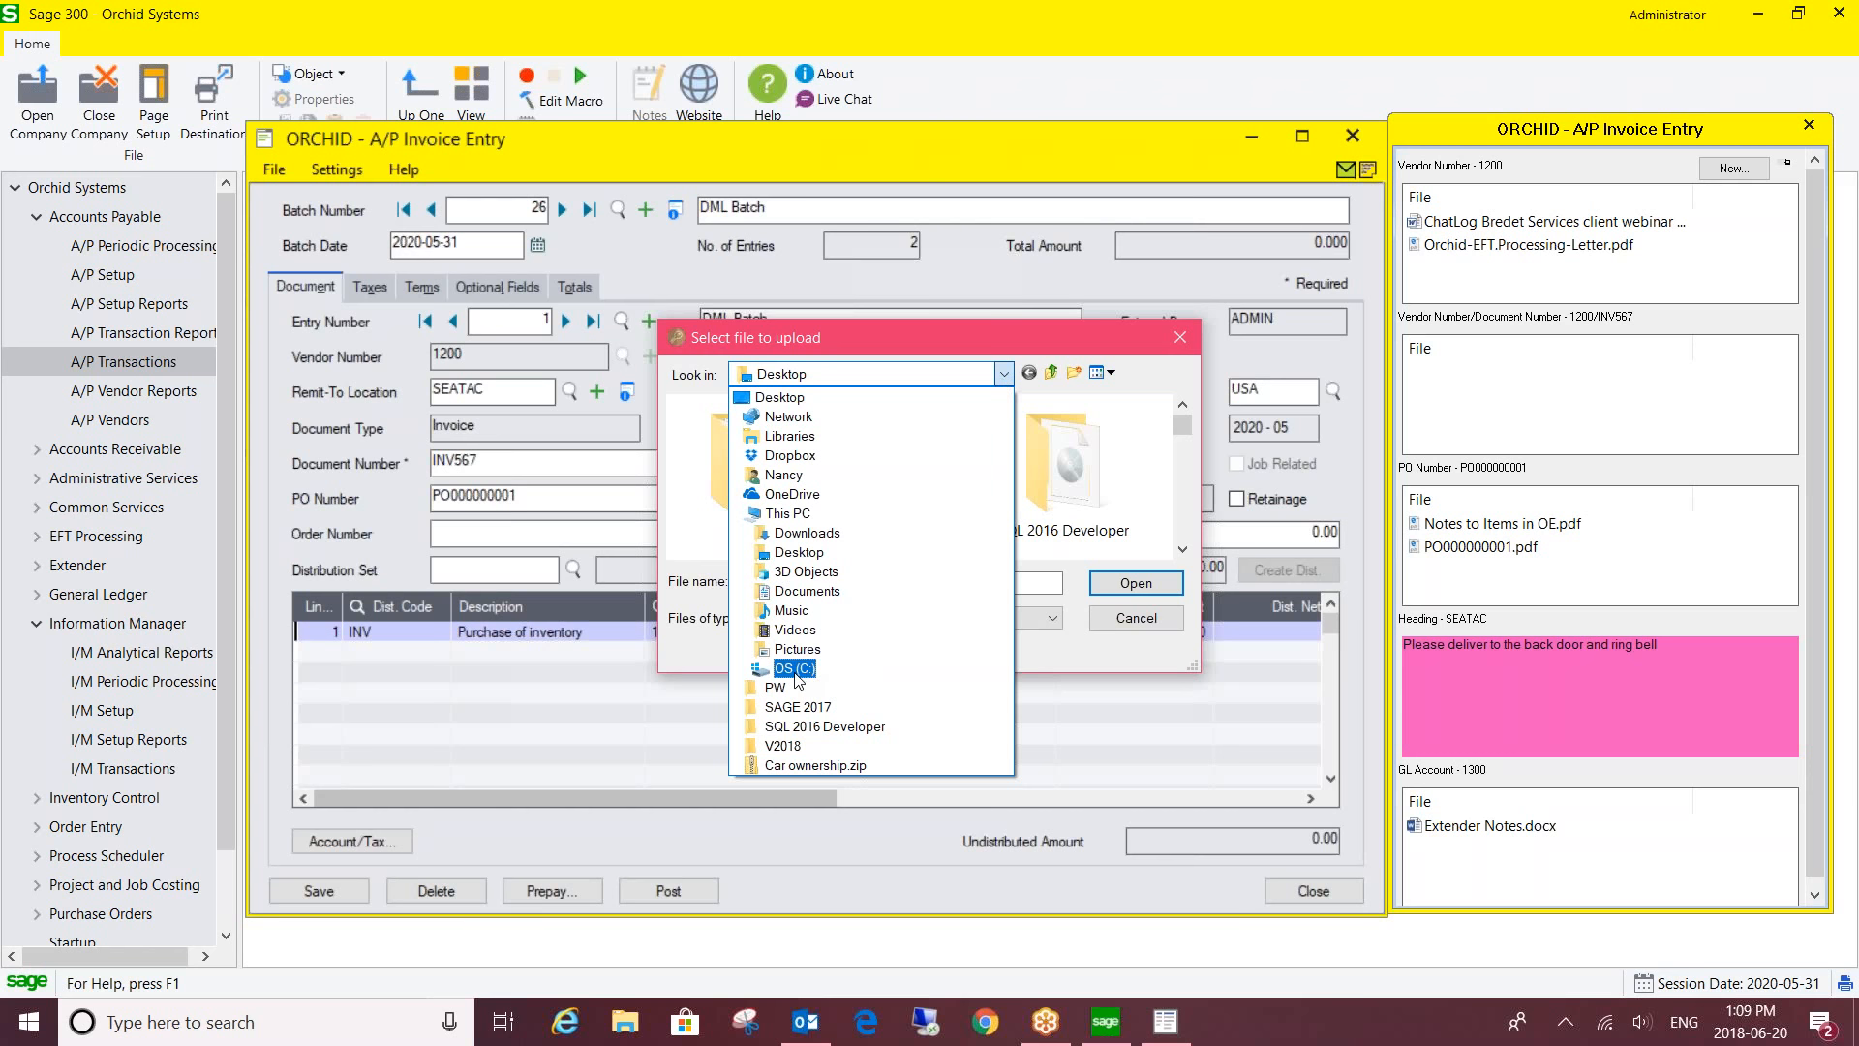
click(809, 534)
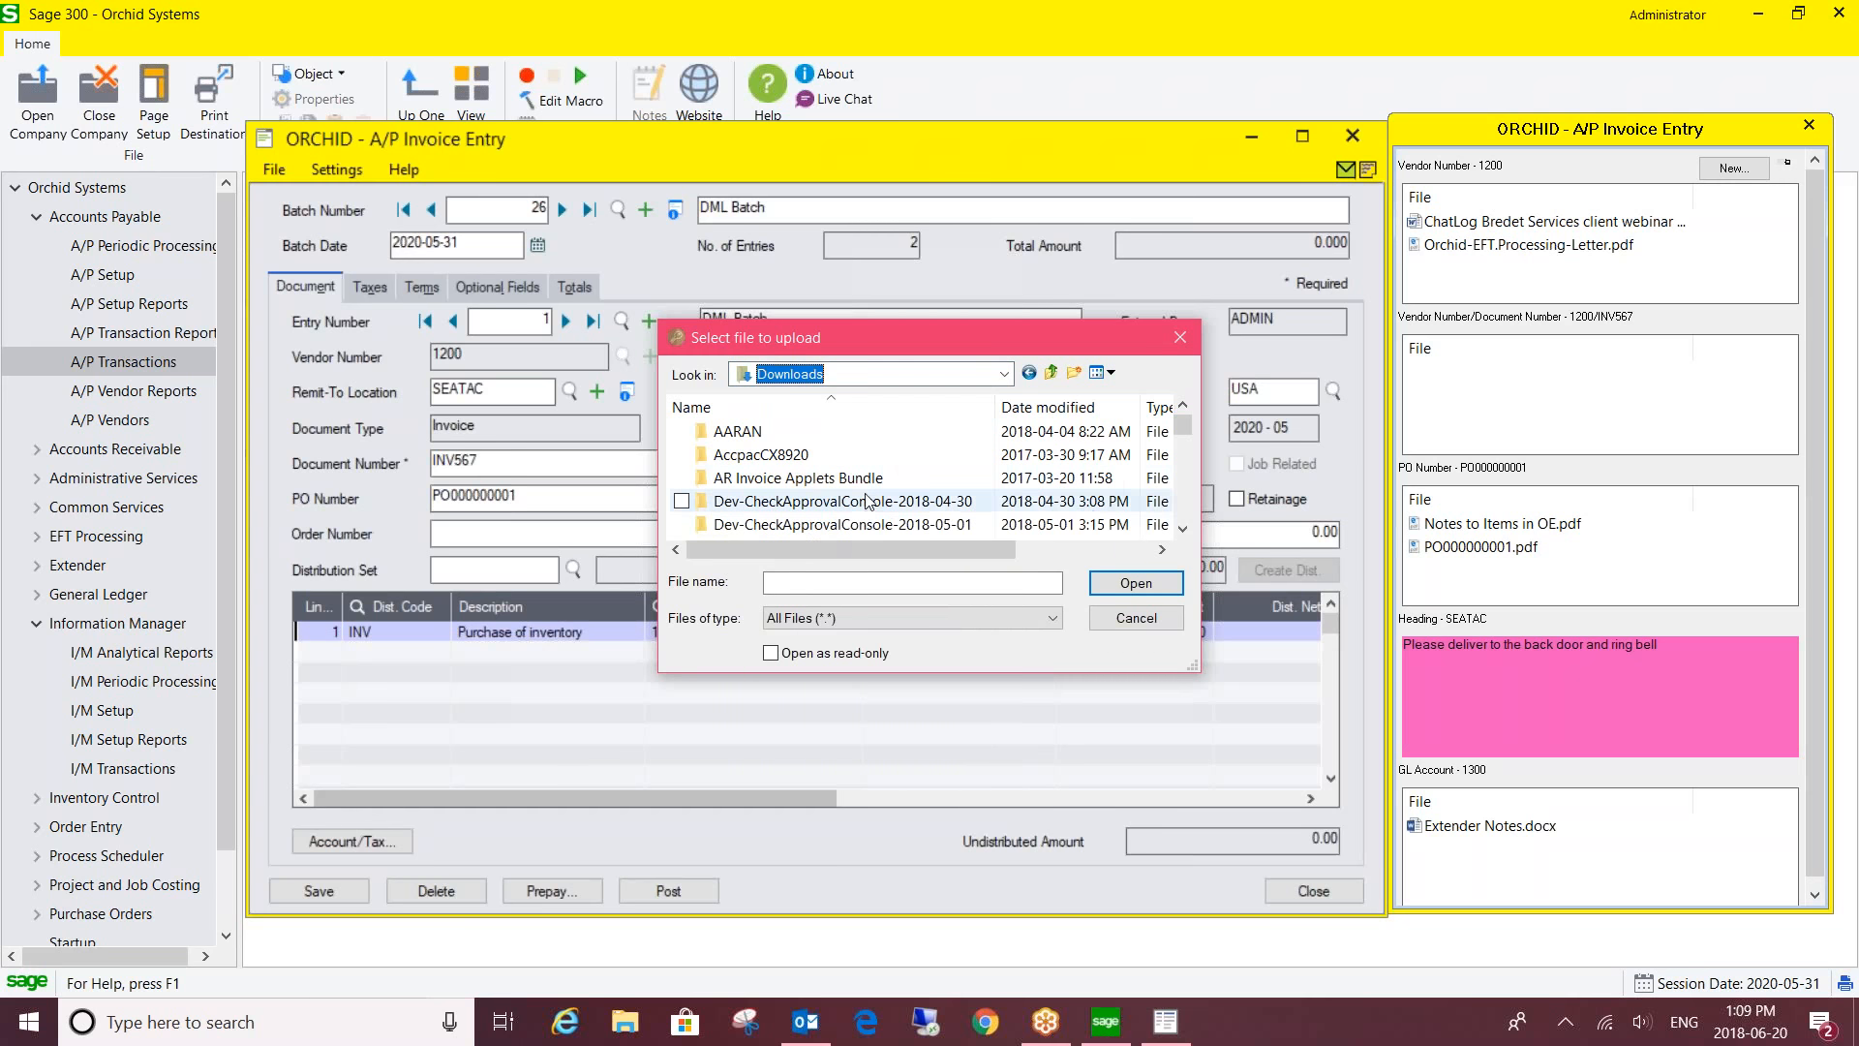
click(852, 373)
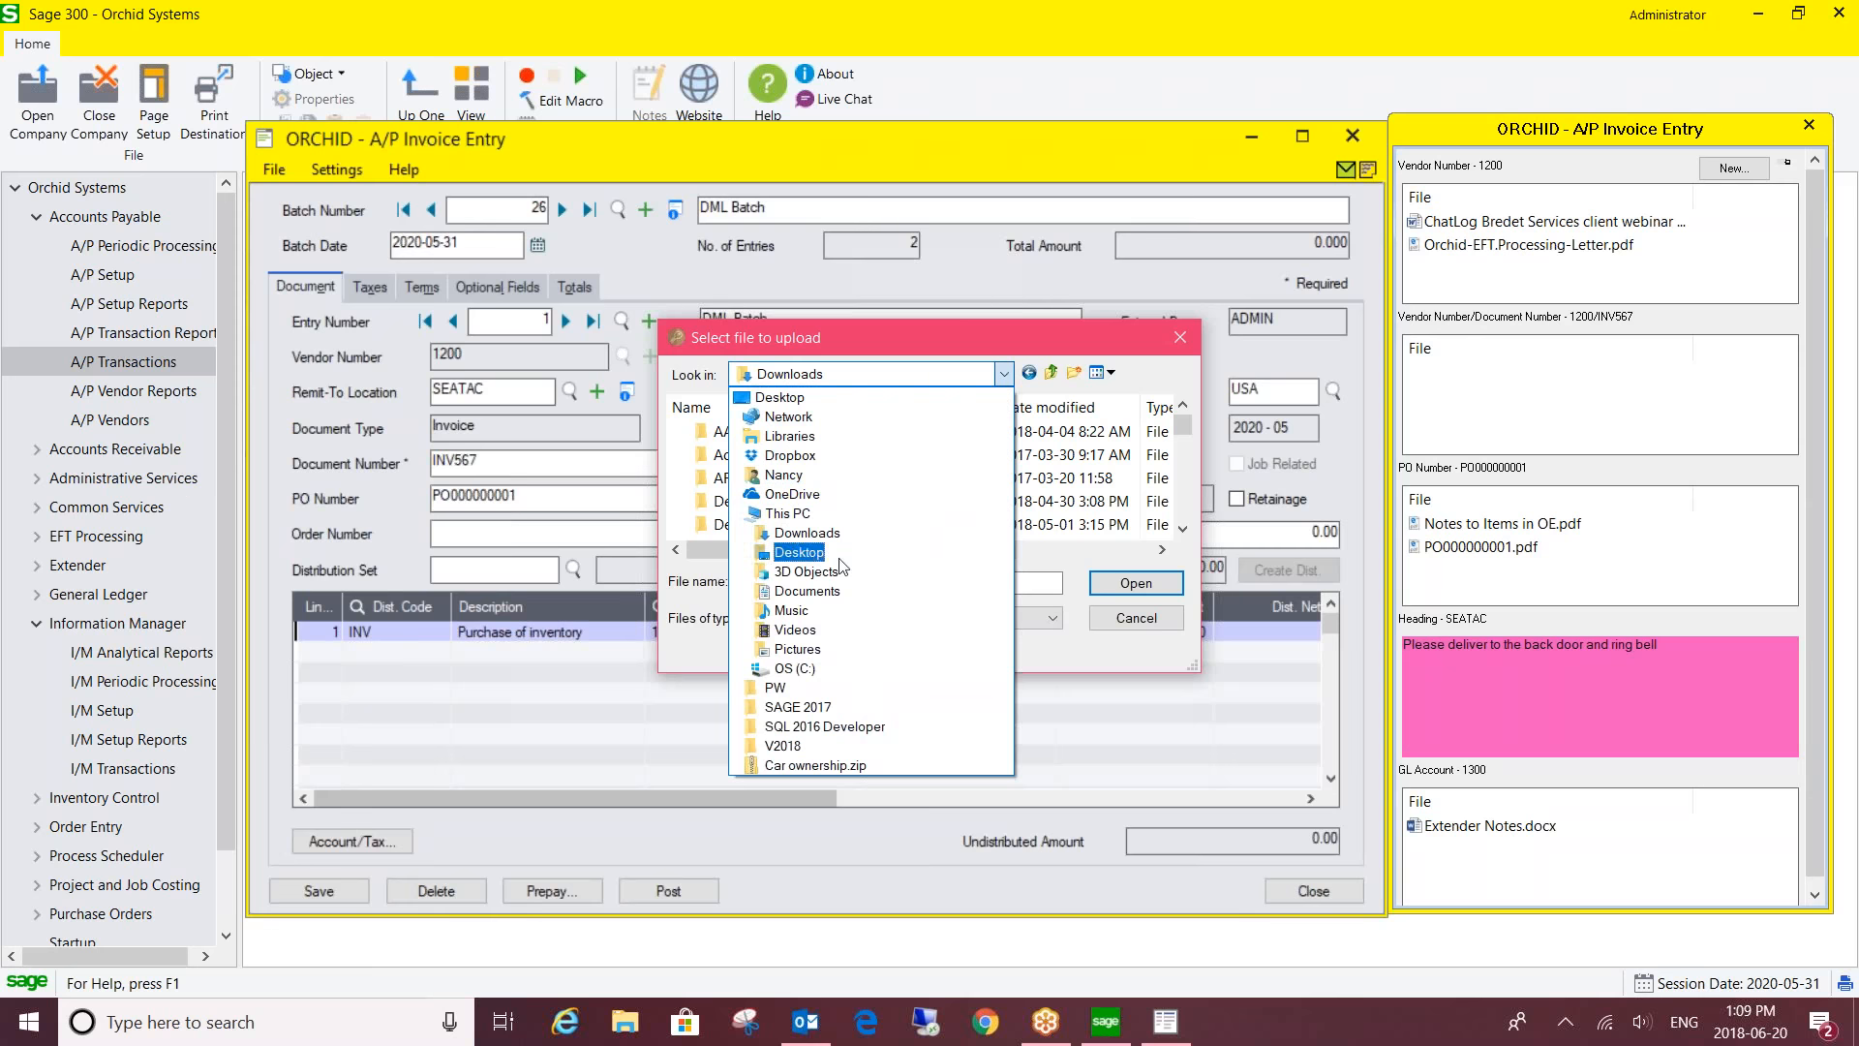
click(827, 592)
scroll(814, 493, down, 5)
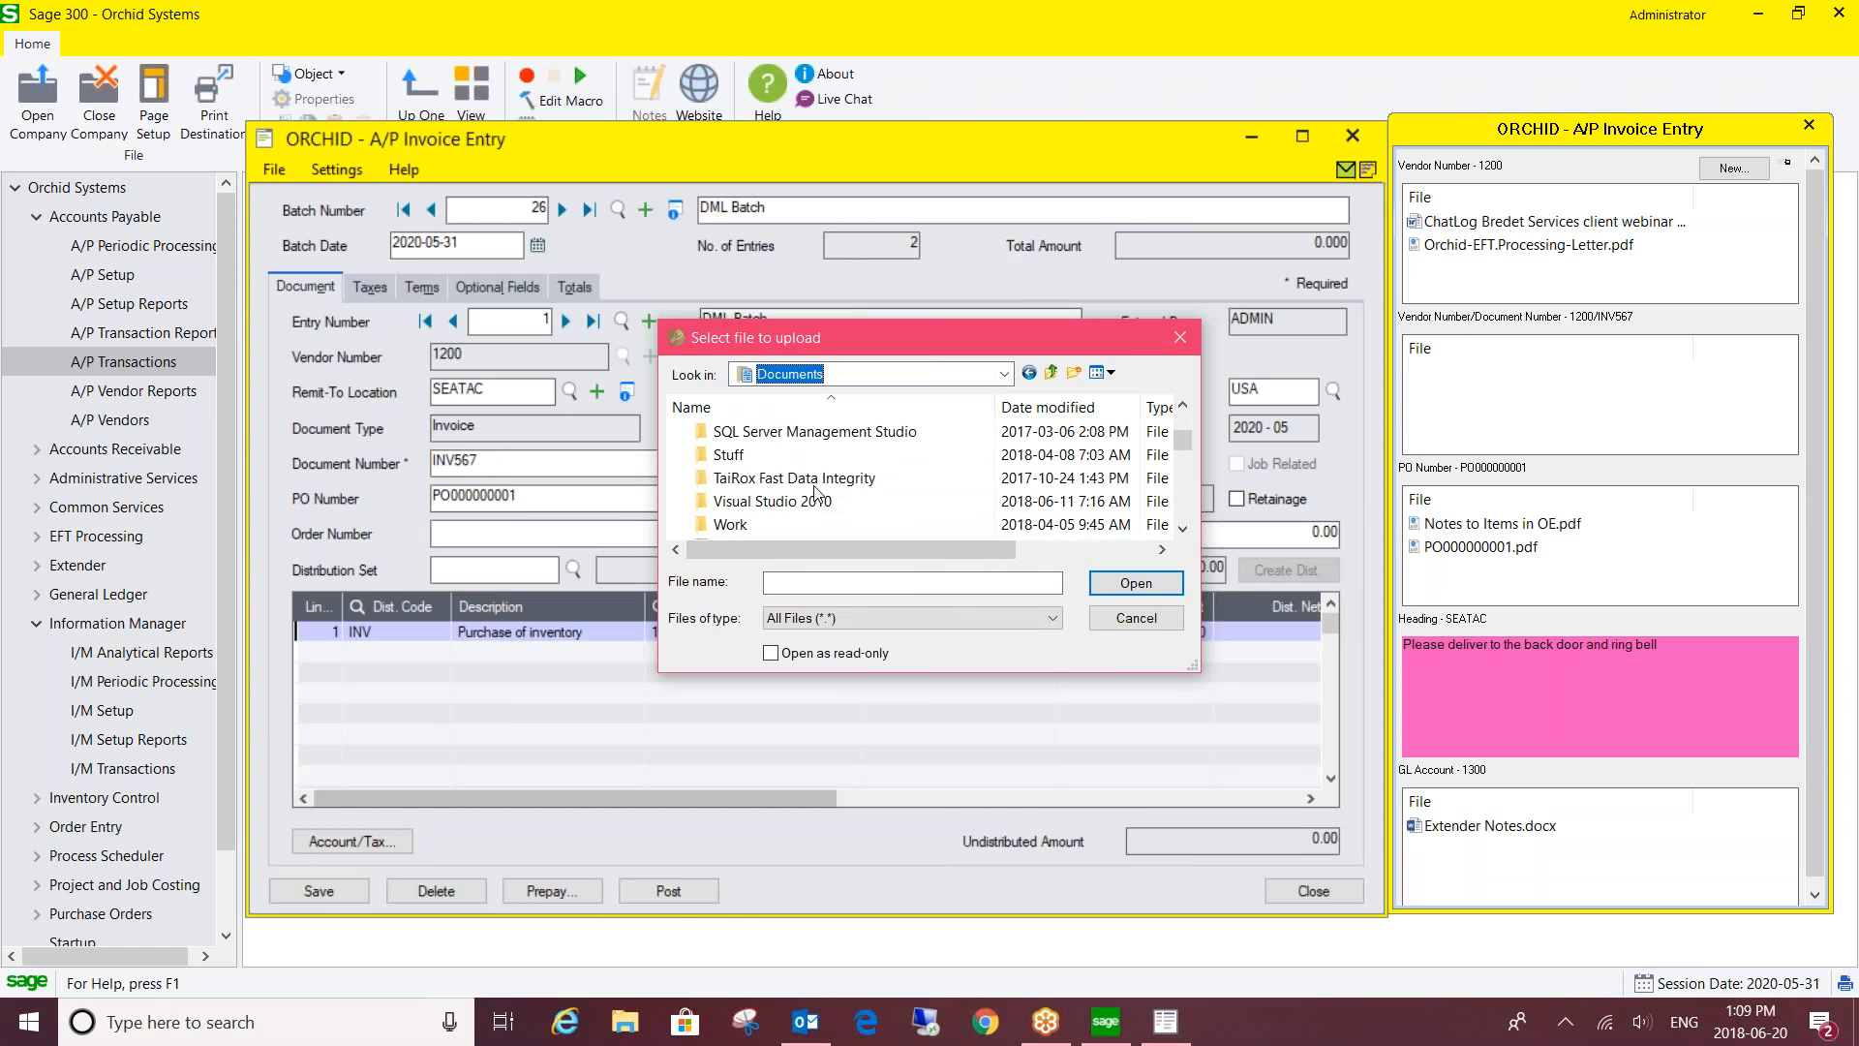
scroll(814, 494, down, 1)
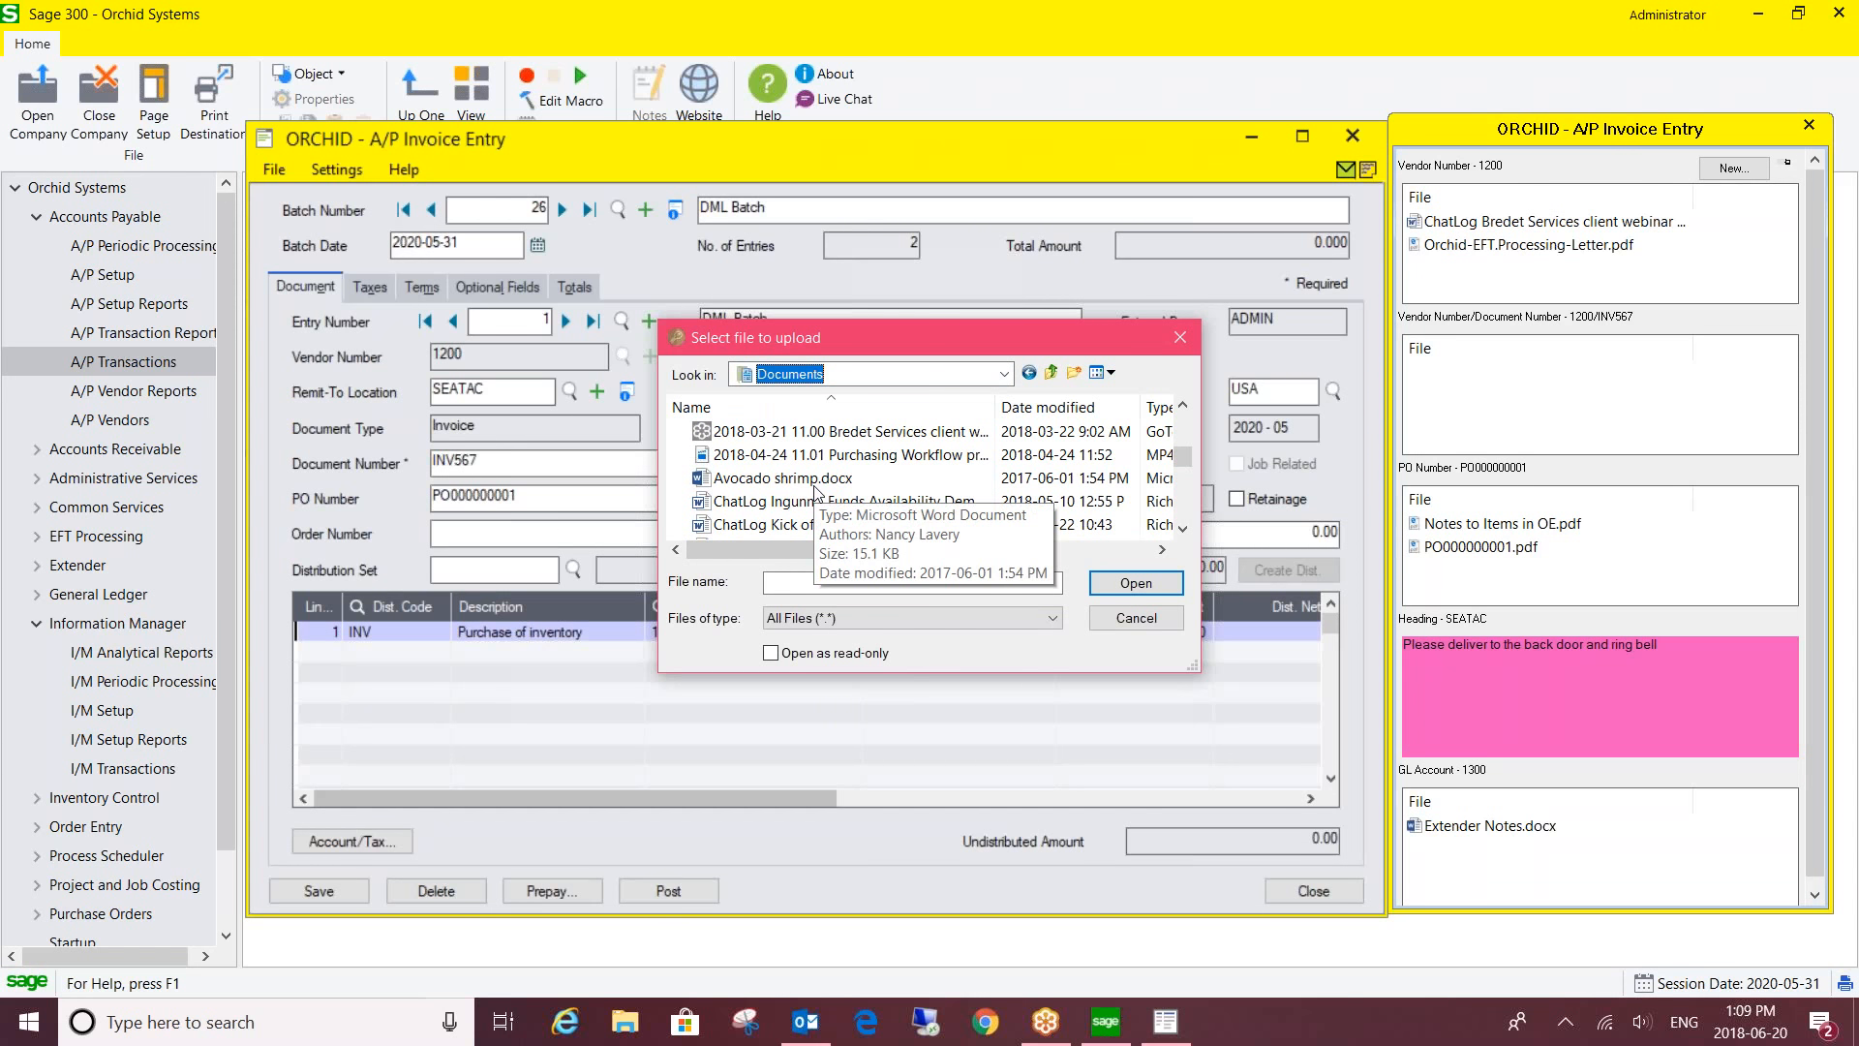
click(756, 503)
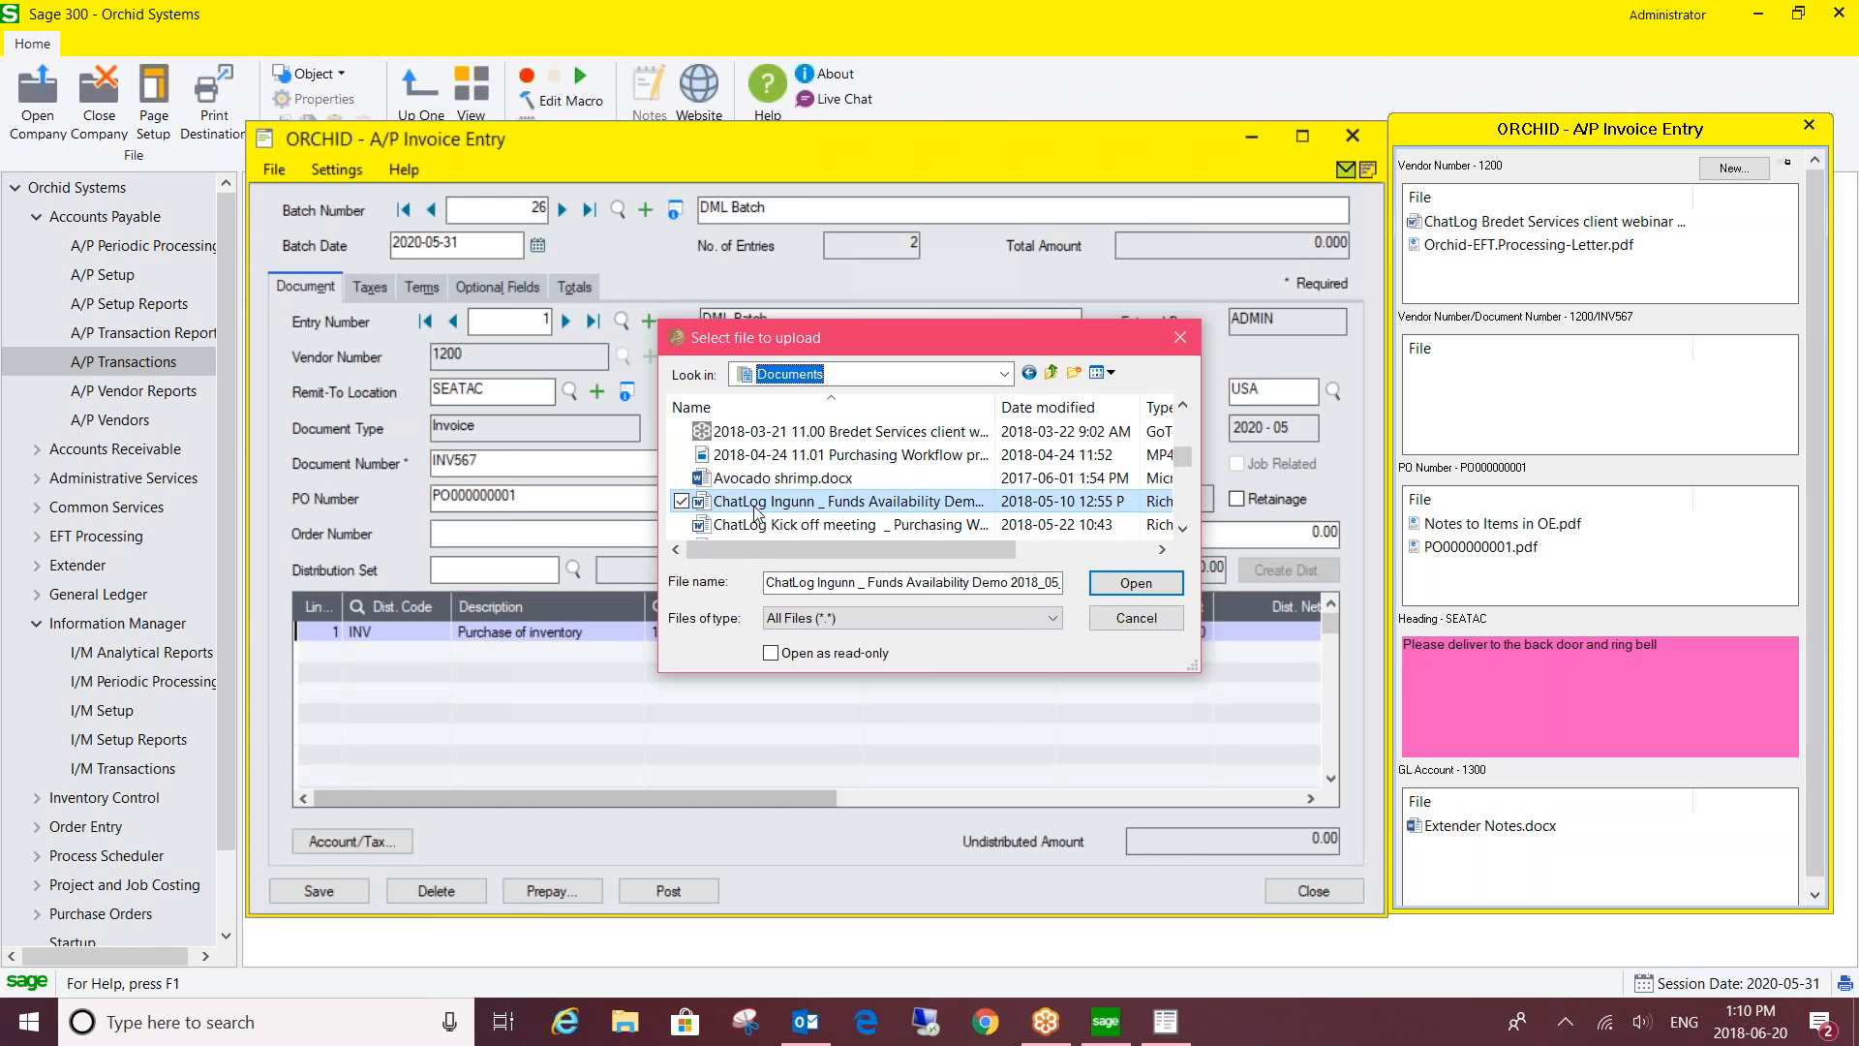
- Attach the ChatLog file to vendor 1200's invoice INV567, where it appears as INV567.rtf
drag(756, 511, 1638, 396)
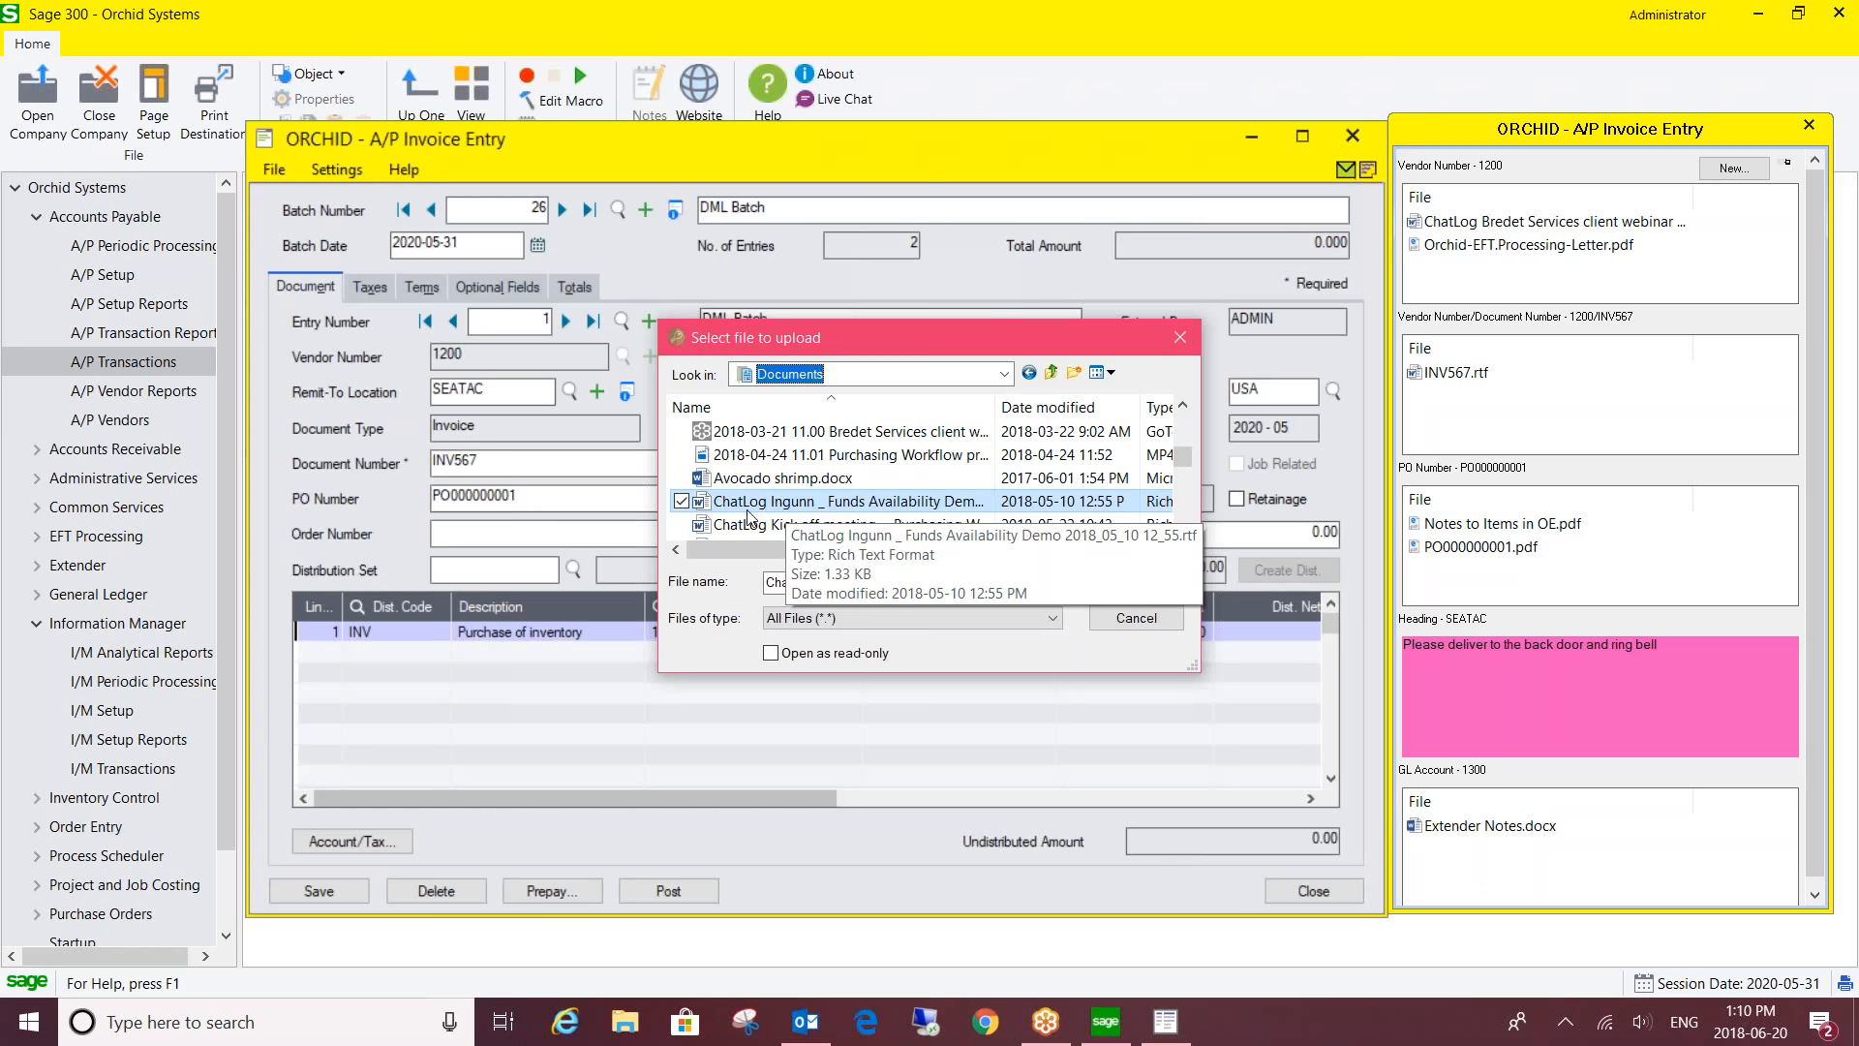
mouse_move(1434, 384)
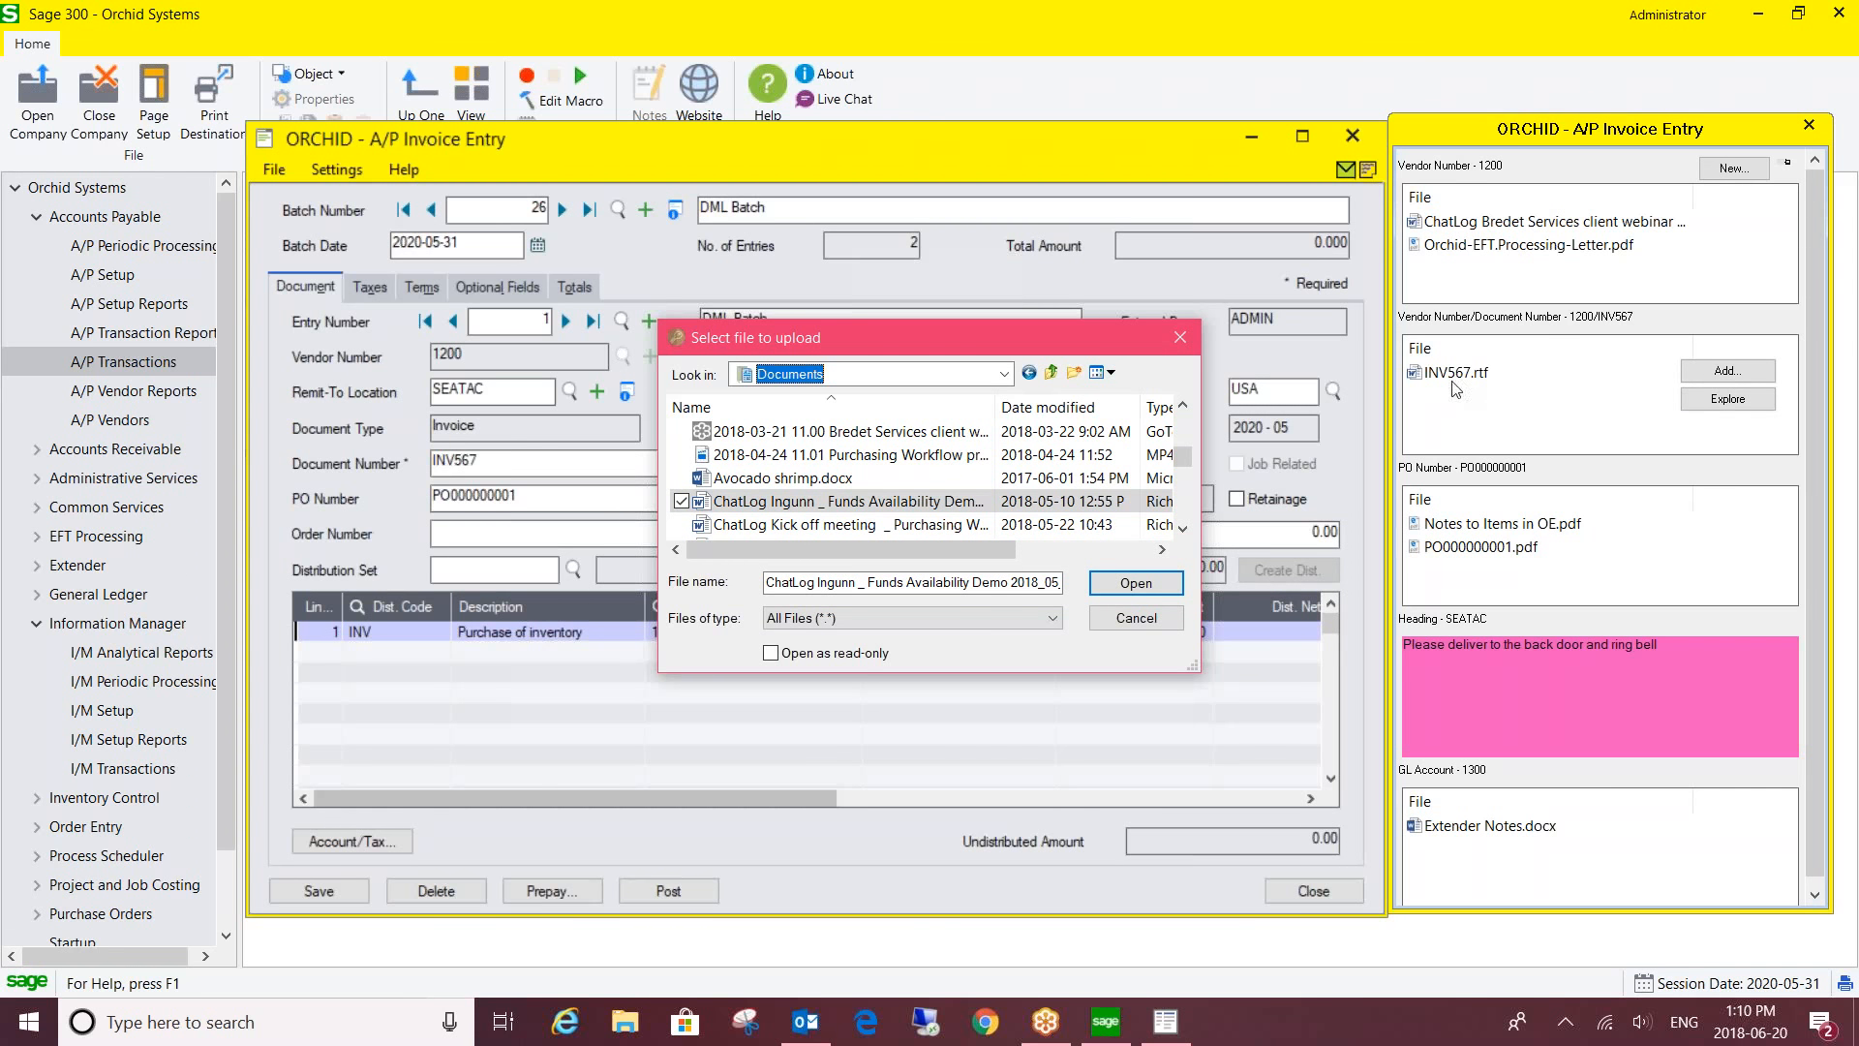
- Close the upload dialog and return to invoice INV567's Document Number field
click(1179, 337)
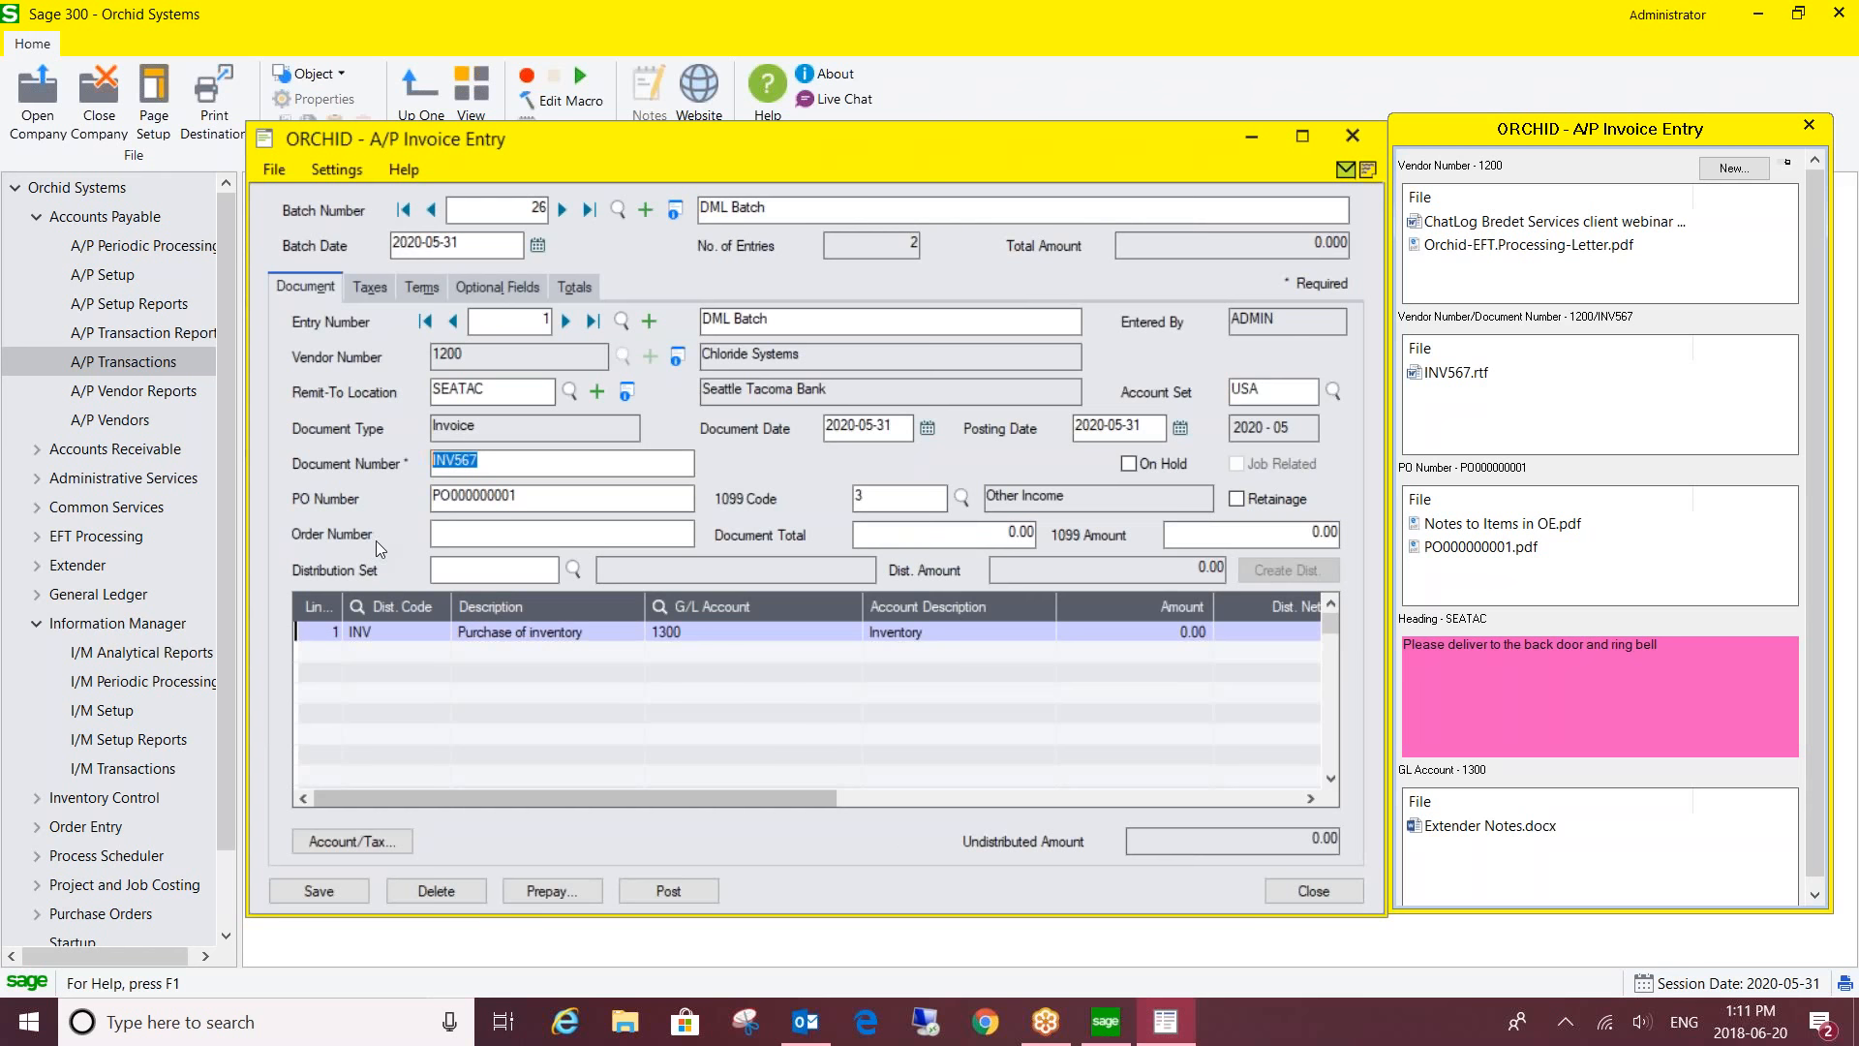
click(504, 461)
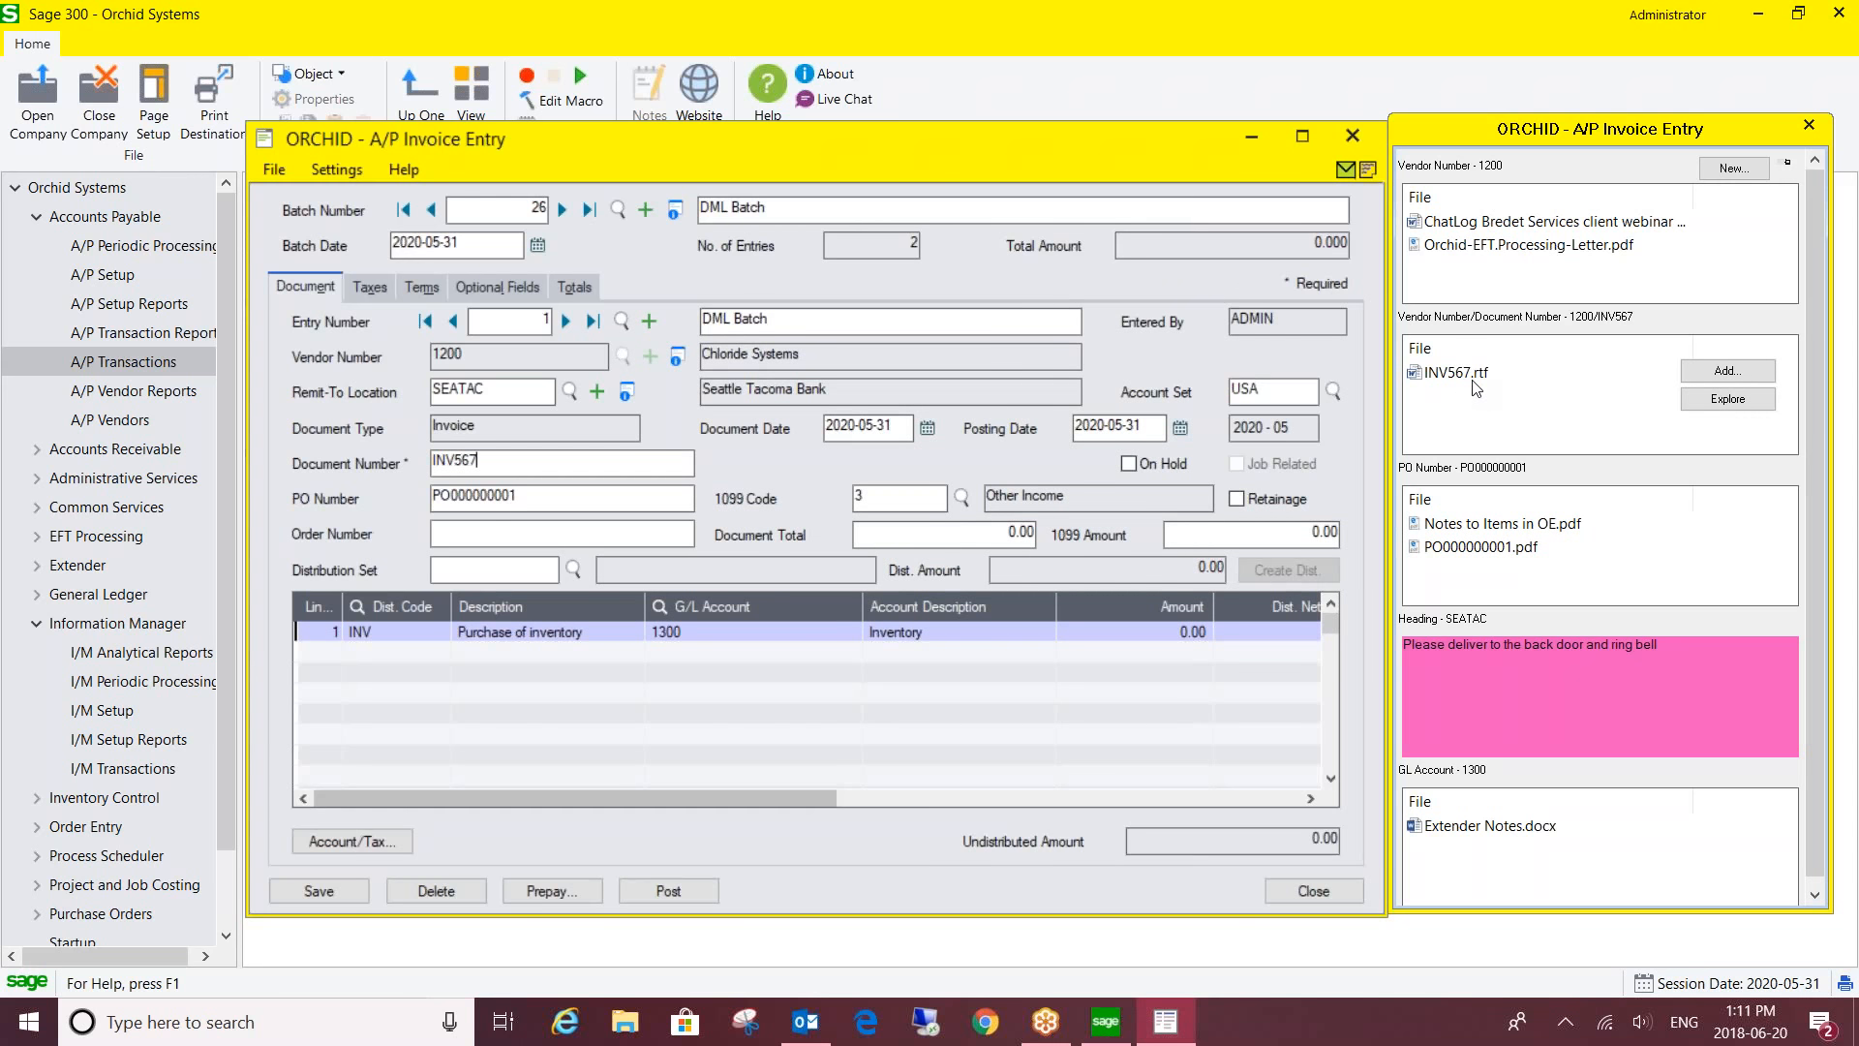
click(621, 1026)
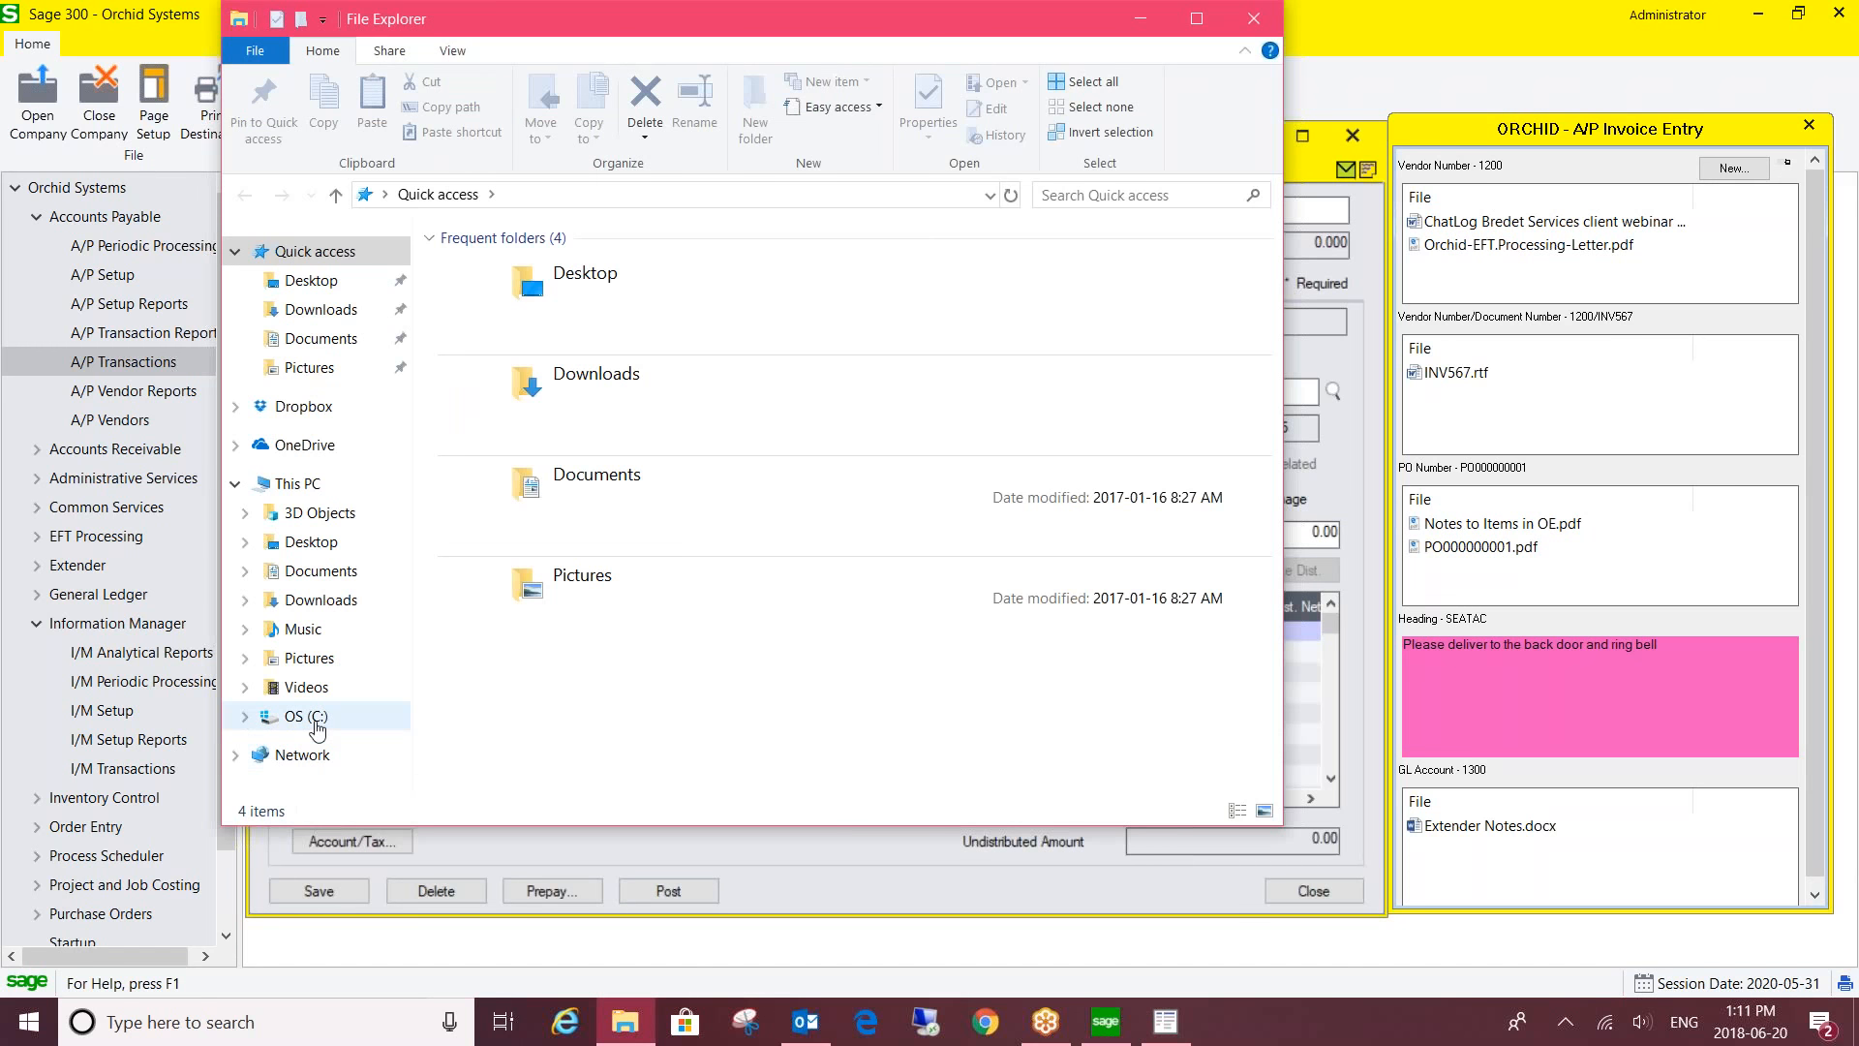
click(317, 718)
click(484, 438)
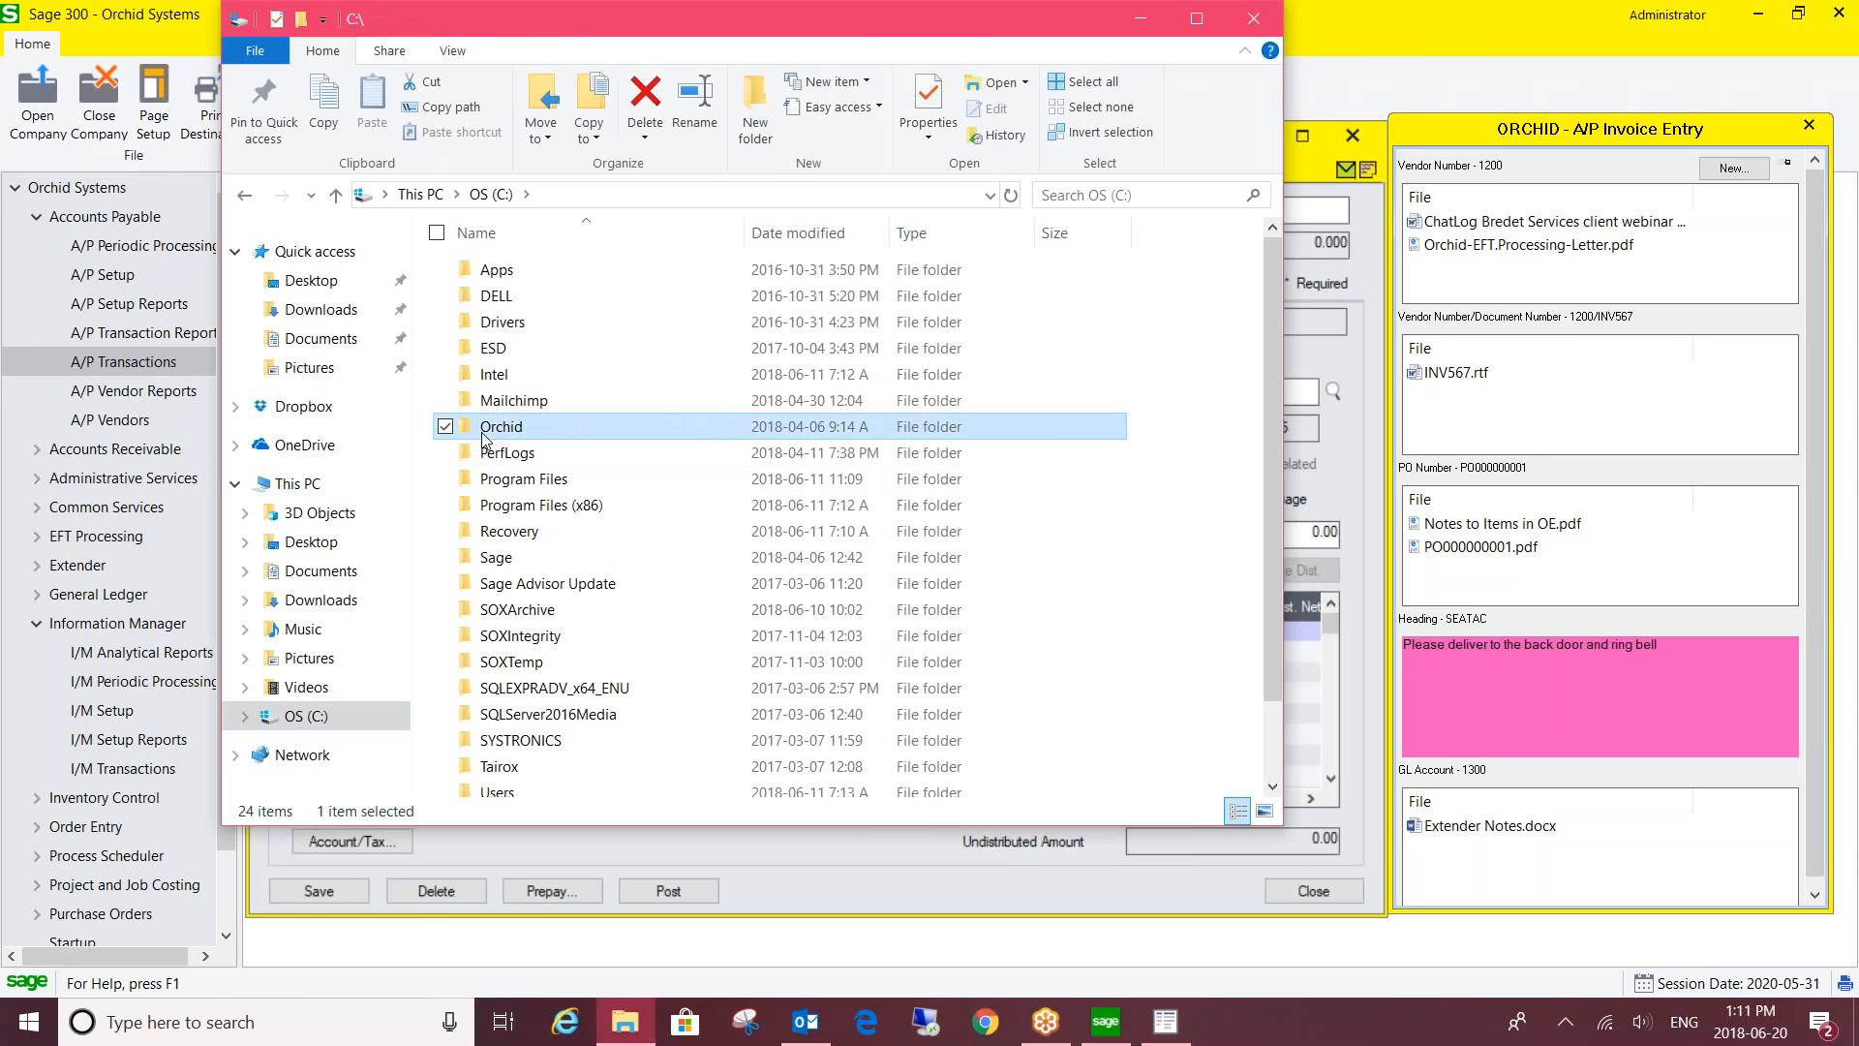
double_click(484, 430)
double_click(547, 271)
double_click(555, 273)
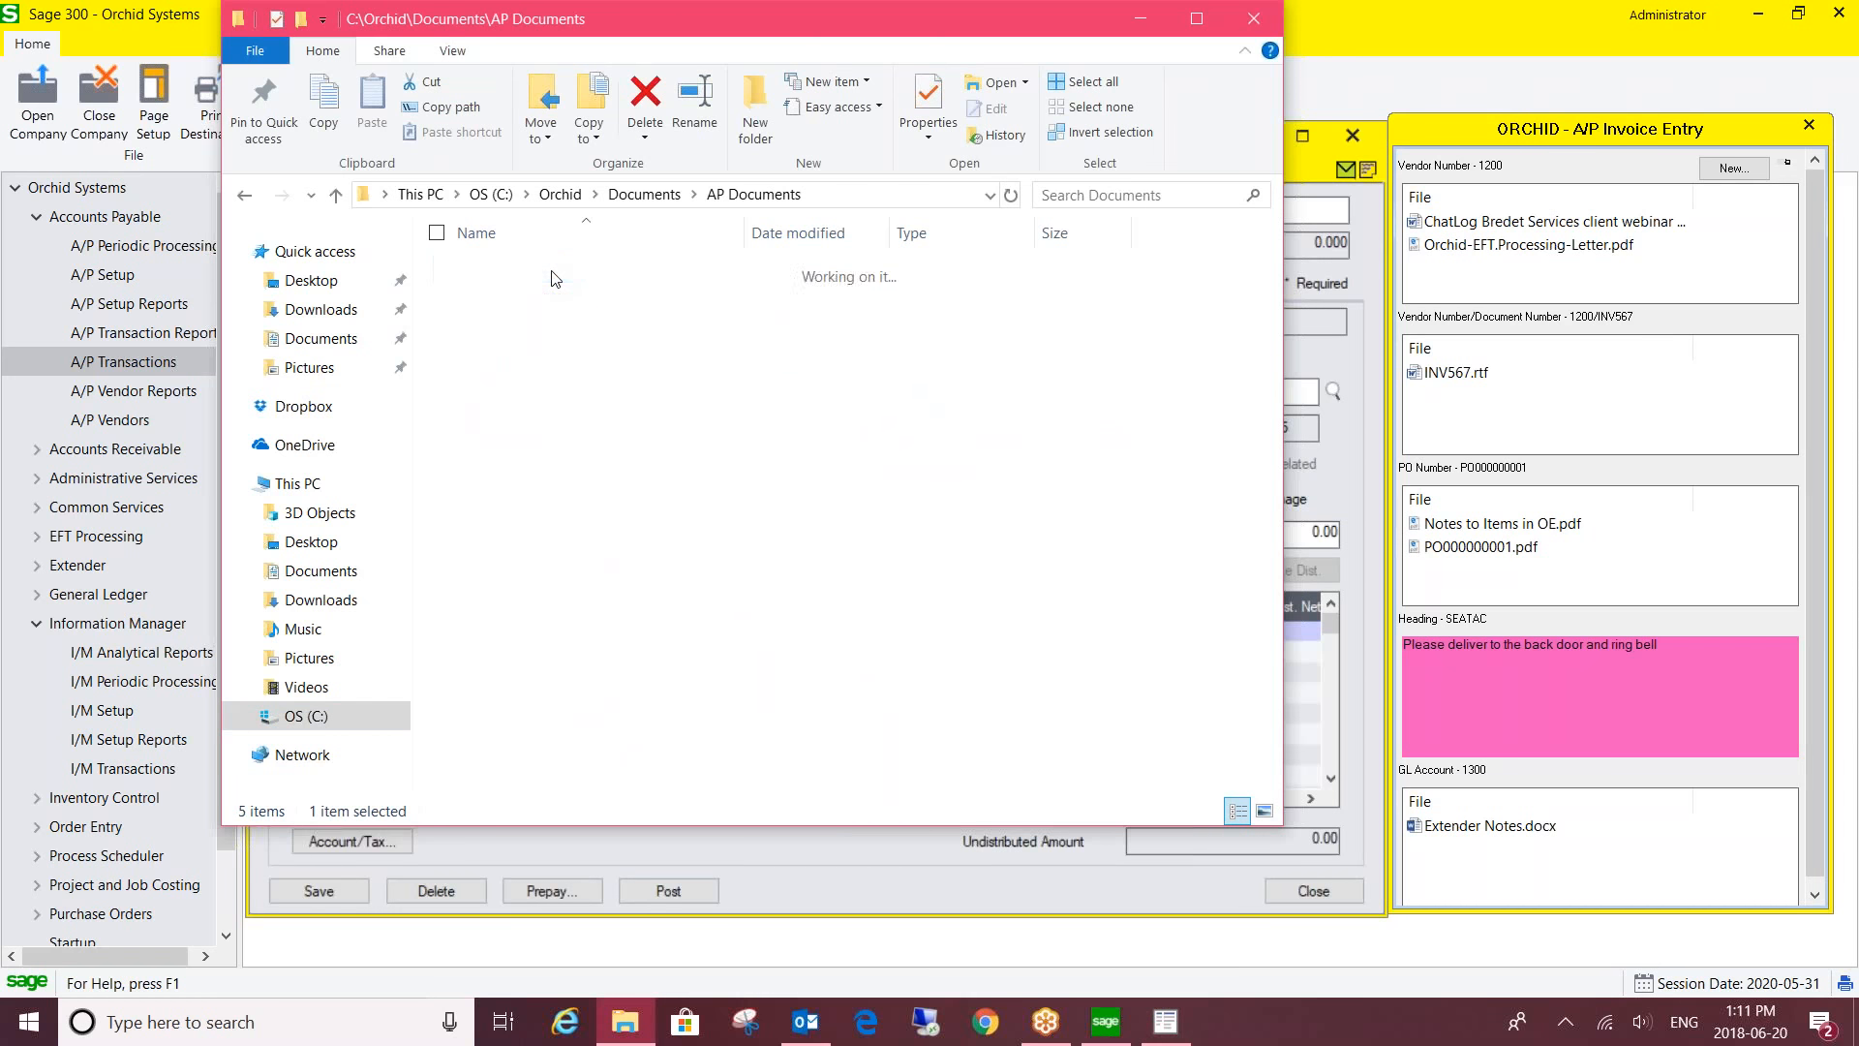
double_click(555, 271)
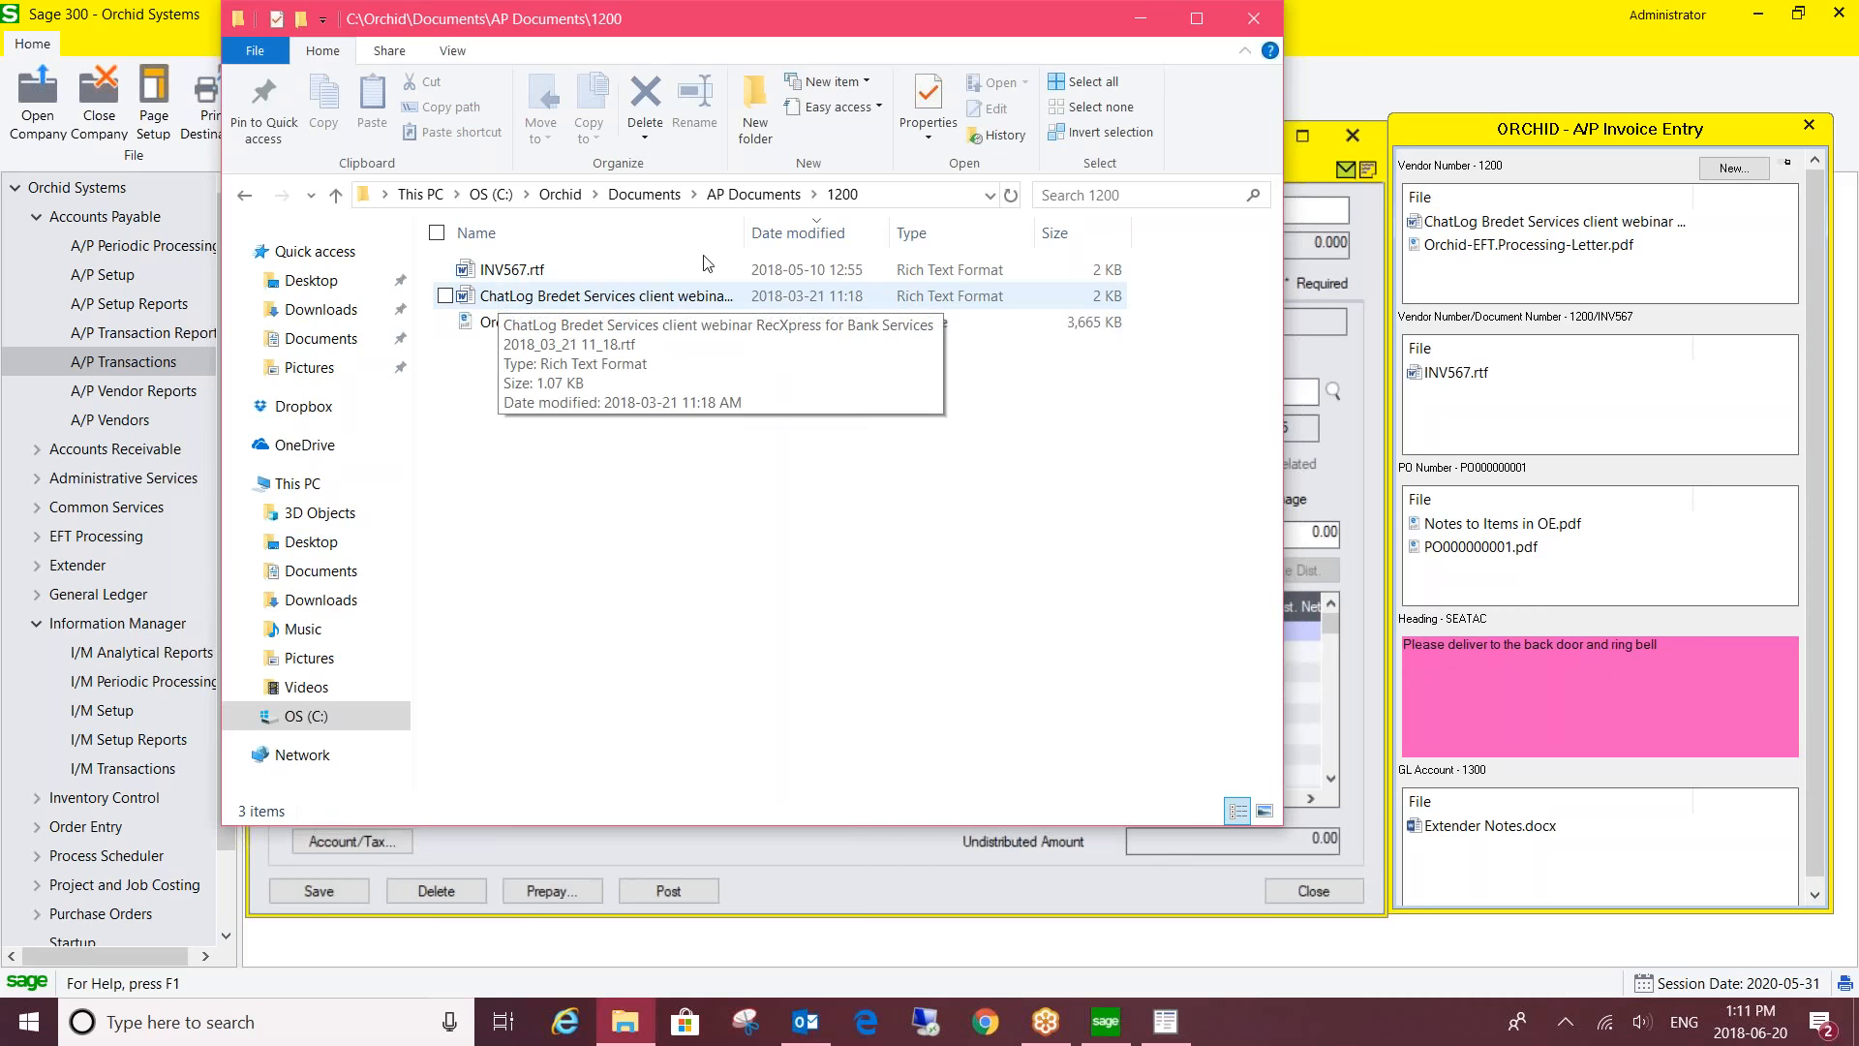
click(1251, 19)
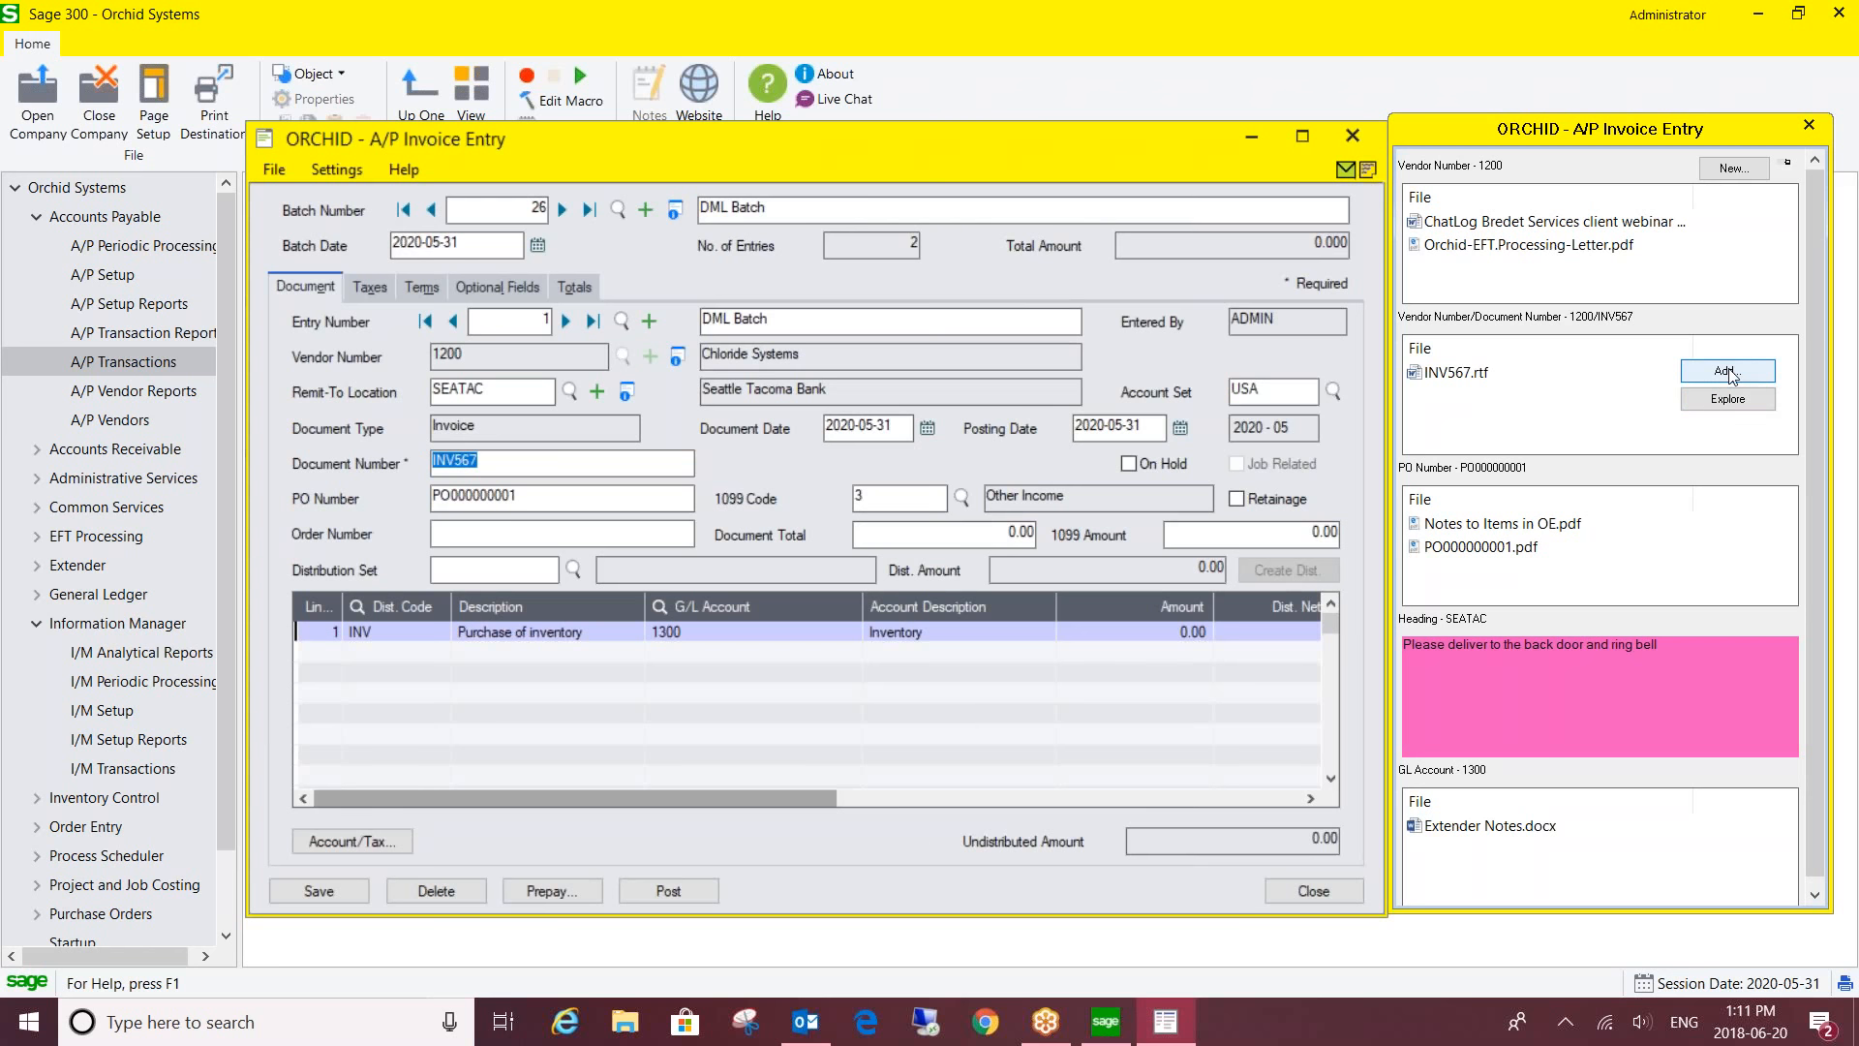
- Re-add the ChatLog Ingunn file from Documents to INV567, triggering the INV567.rtf exists warning
click(1727, 372)
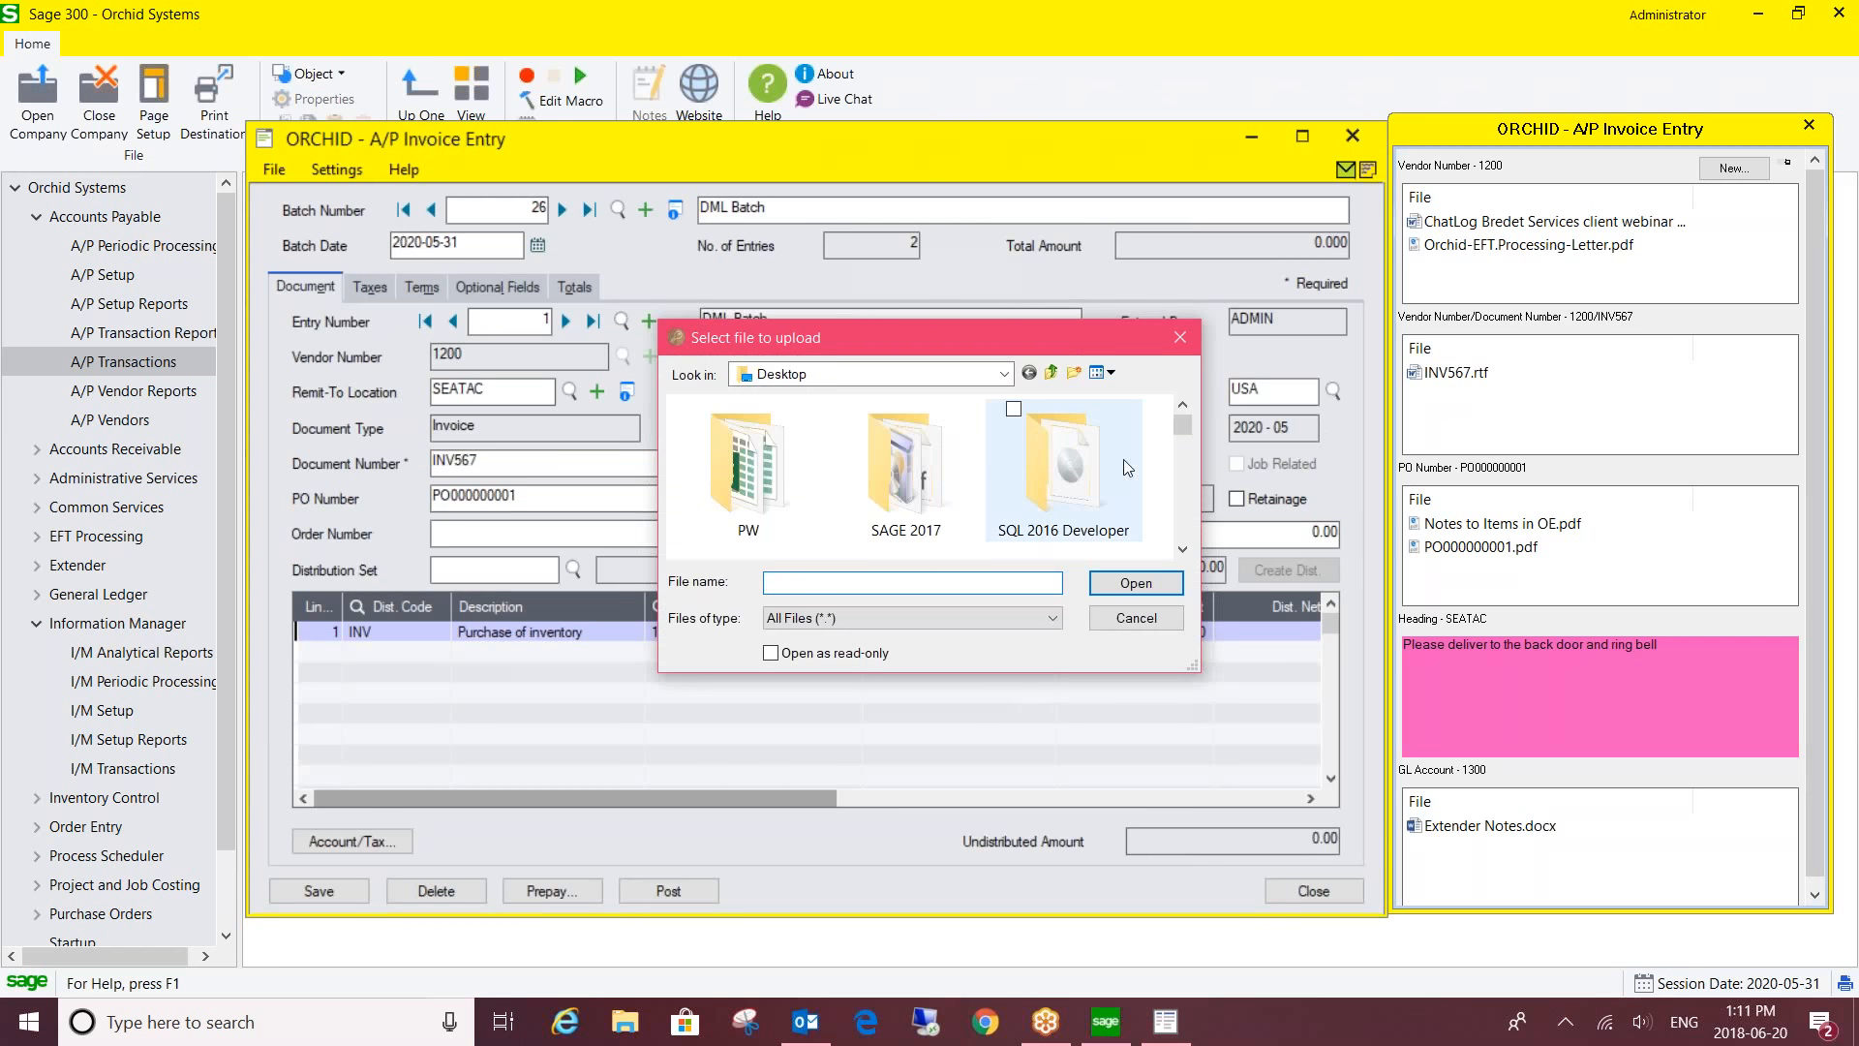
drag(1187, 428, 1175, 477)
click(1005, 375)
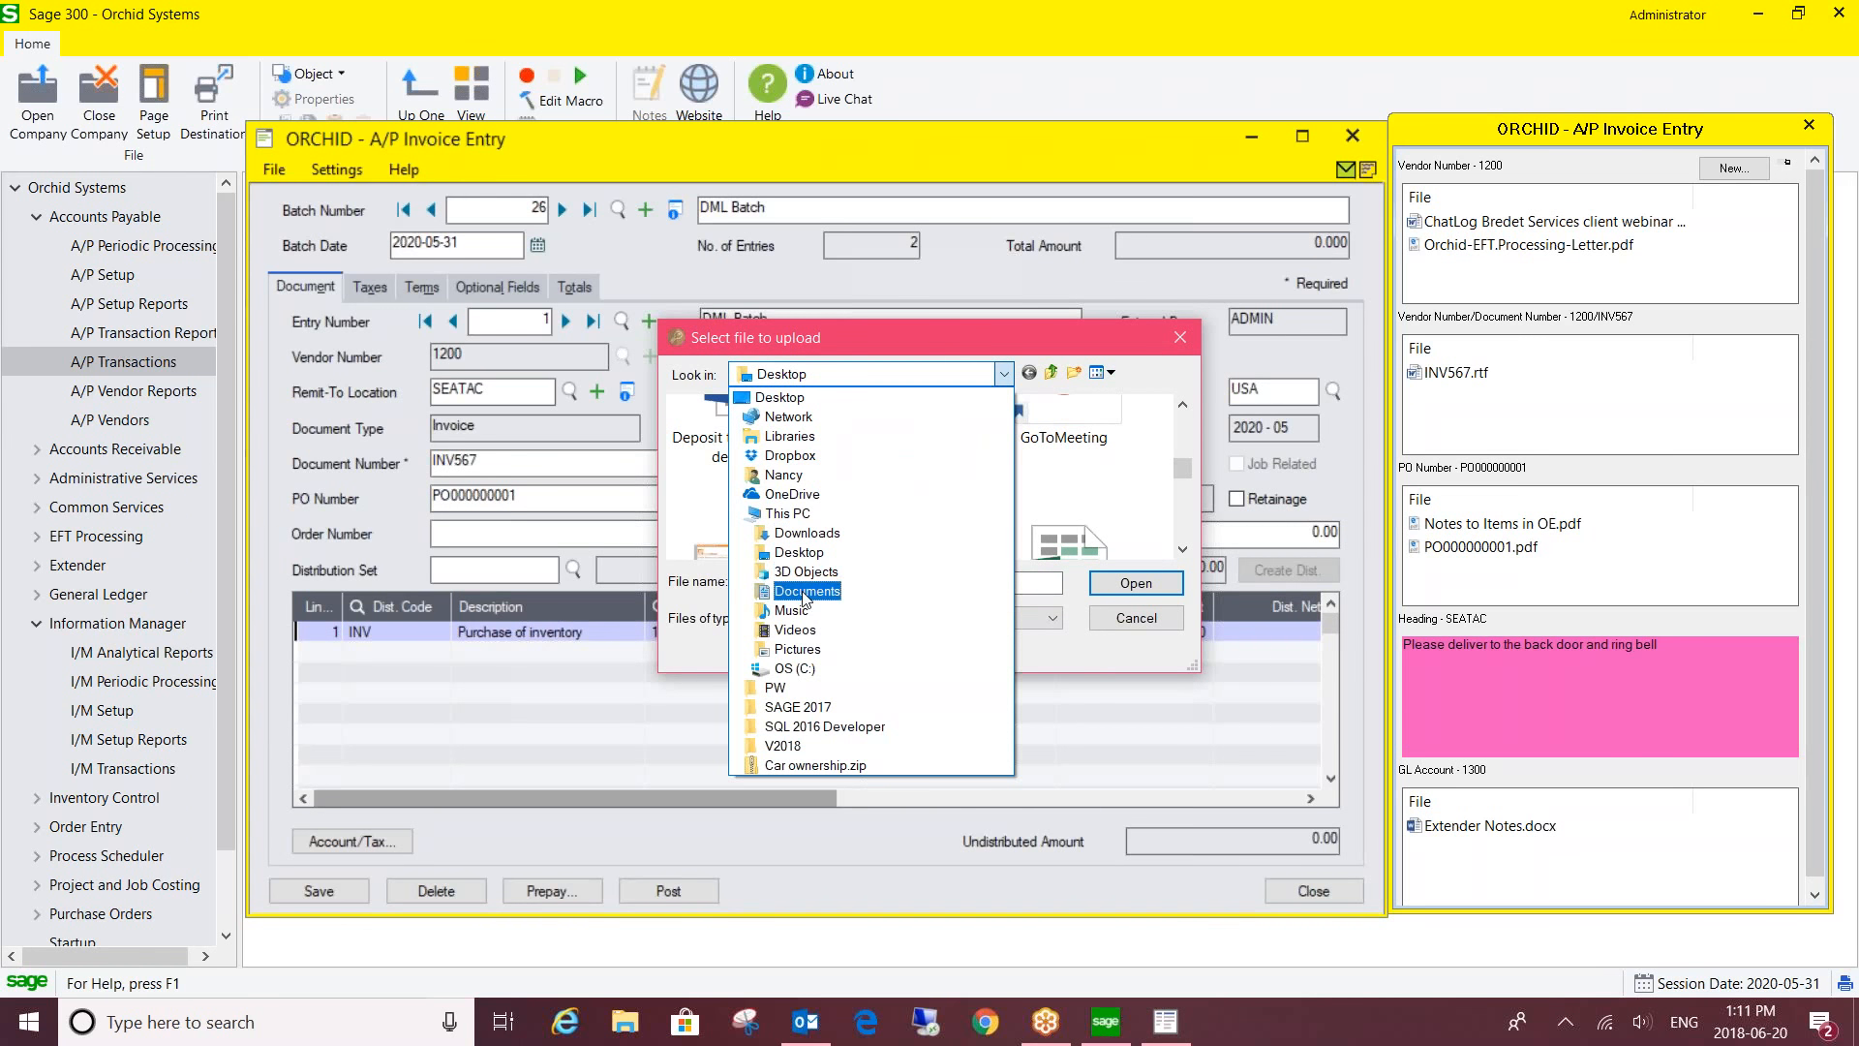
click(803, 594)
scroll(821, 484, down, 10)
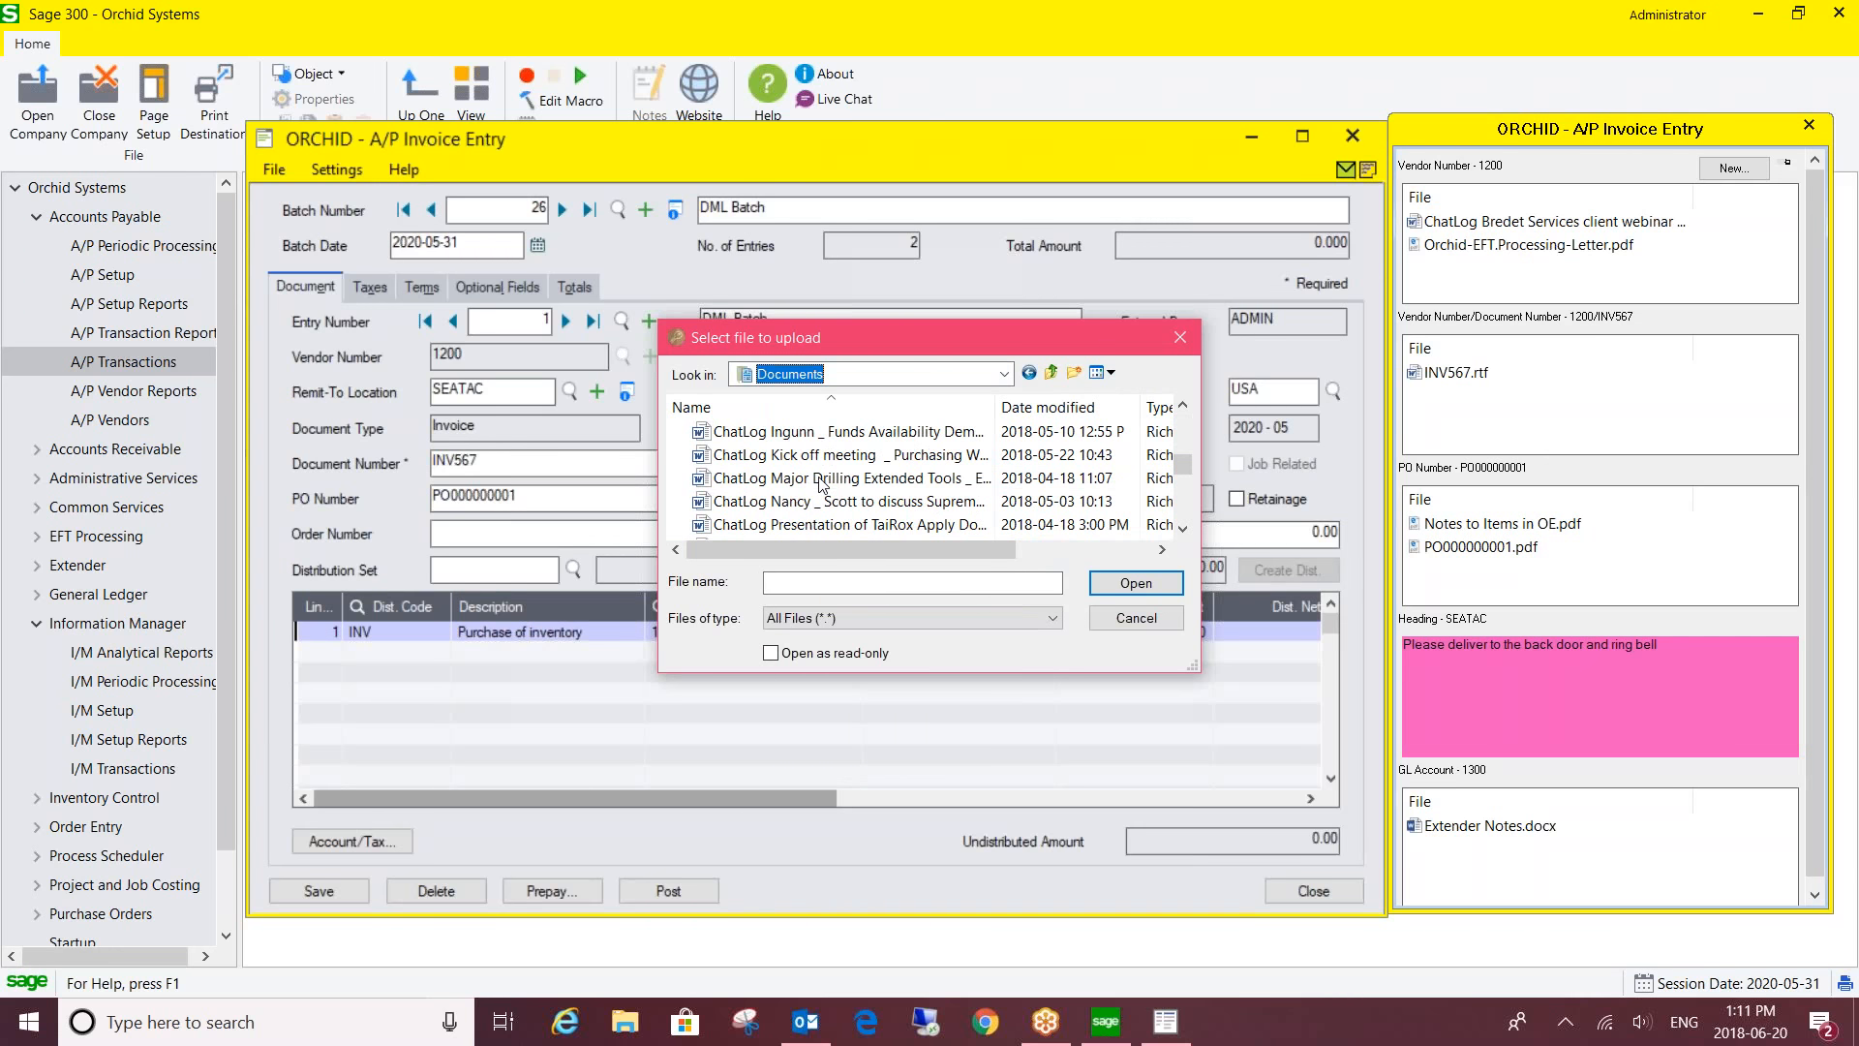
scroll(821, 484, up, 1)
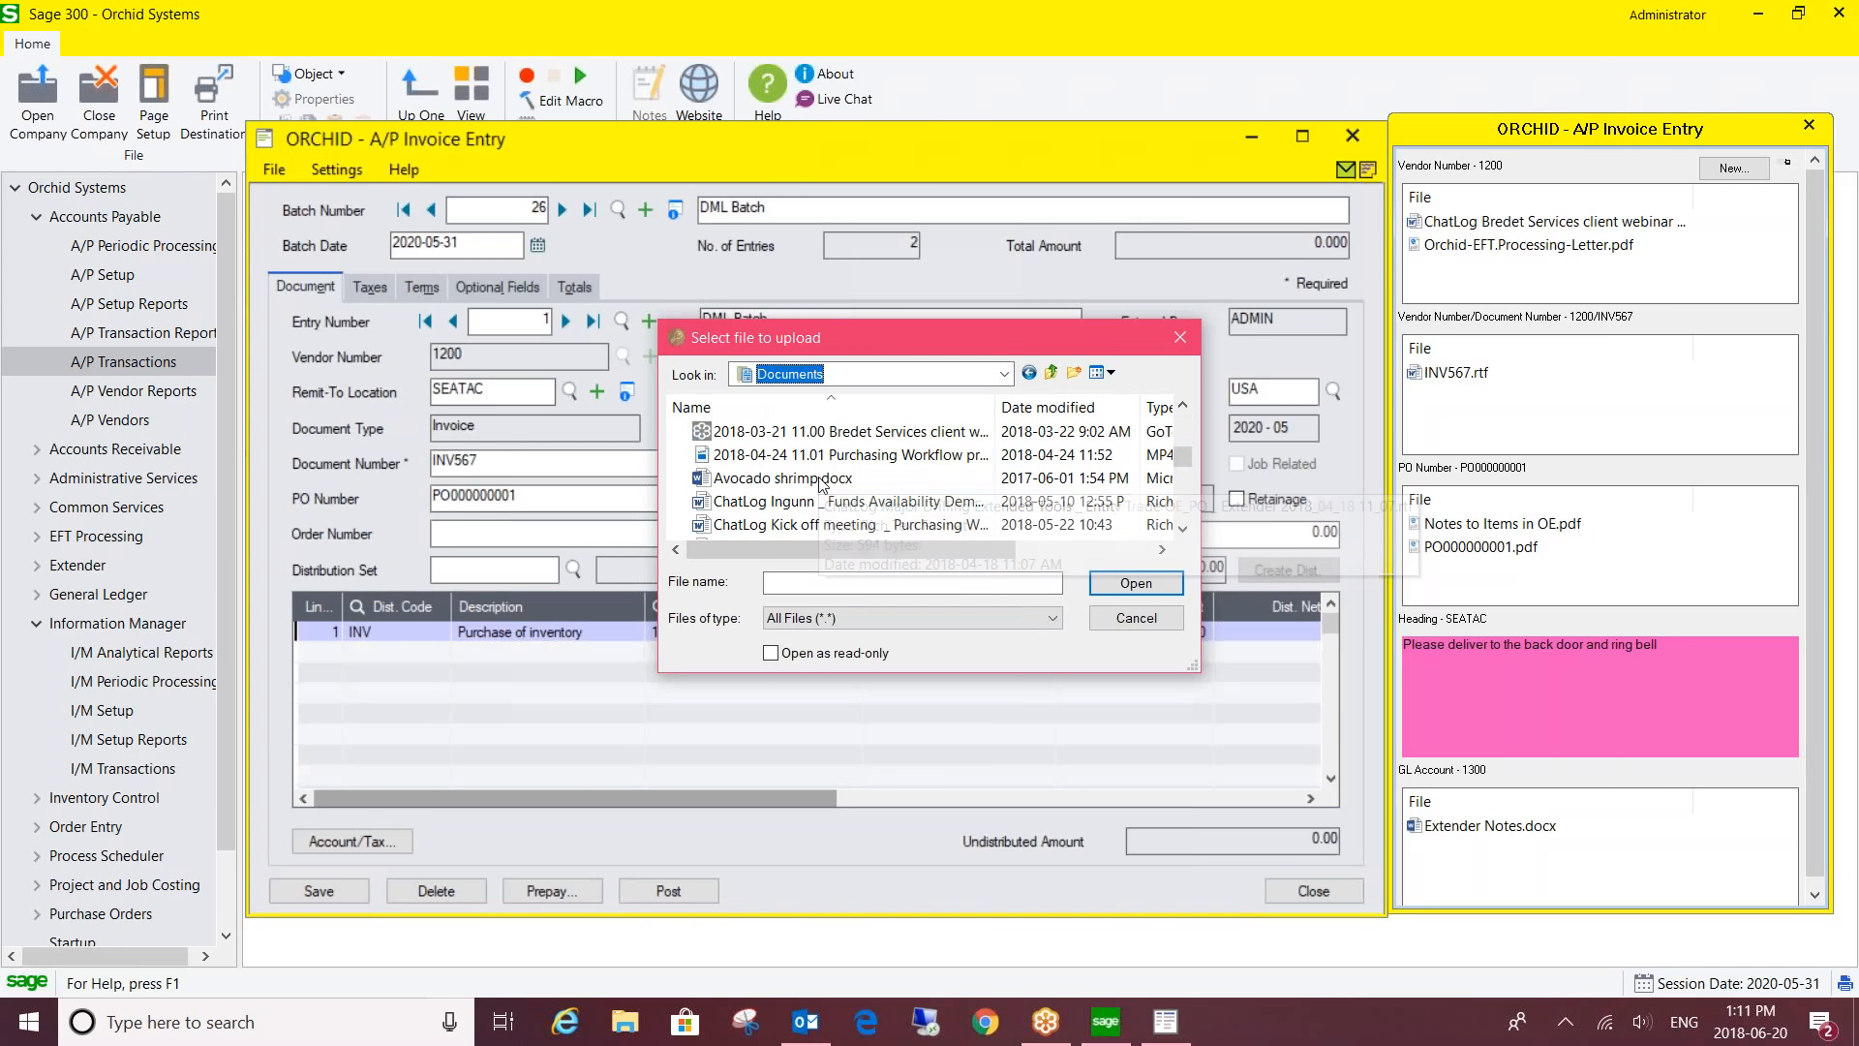
click(751, 510)
drag(752, 510, 1499, 429)
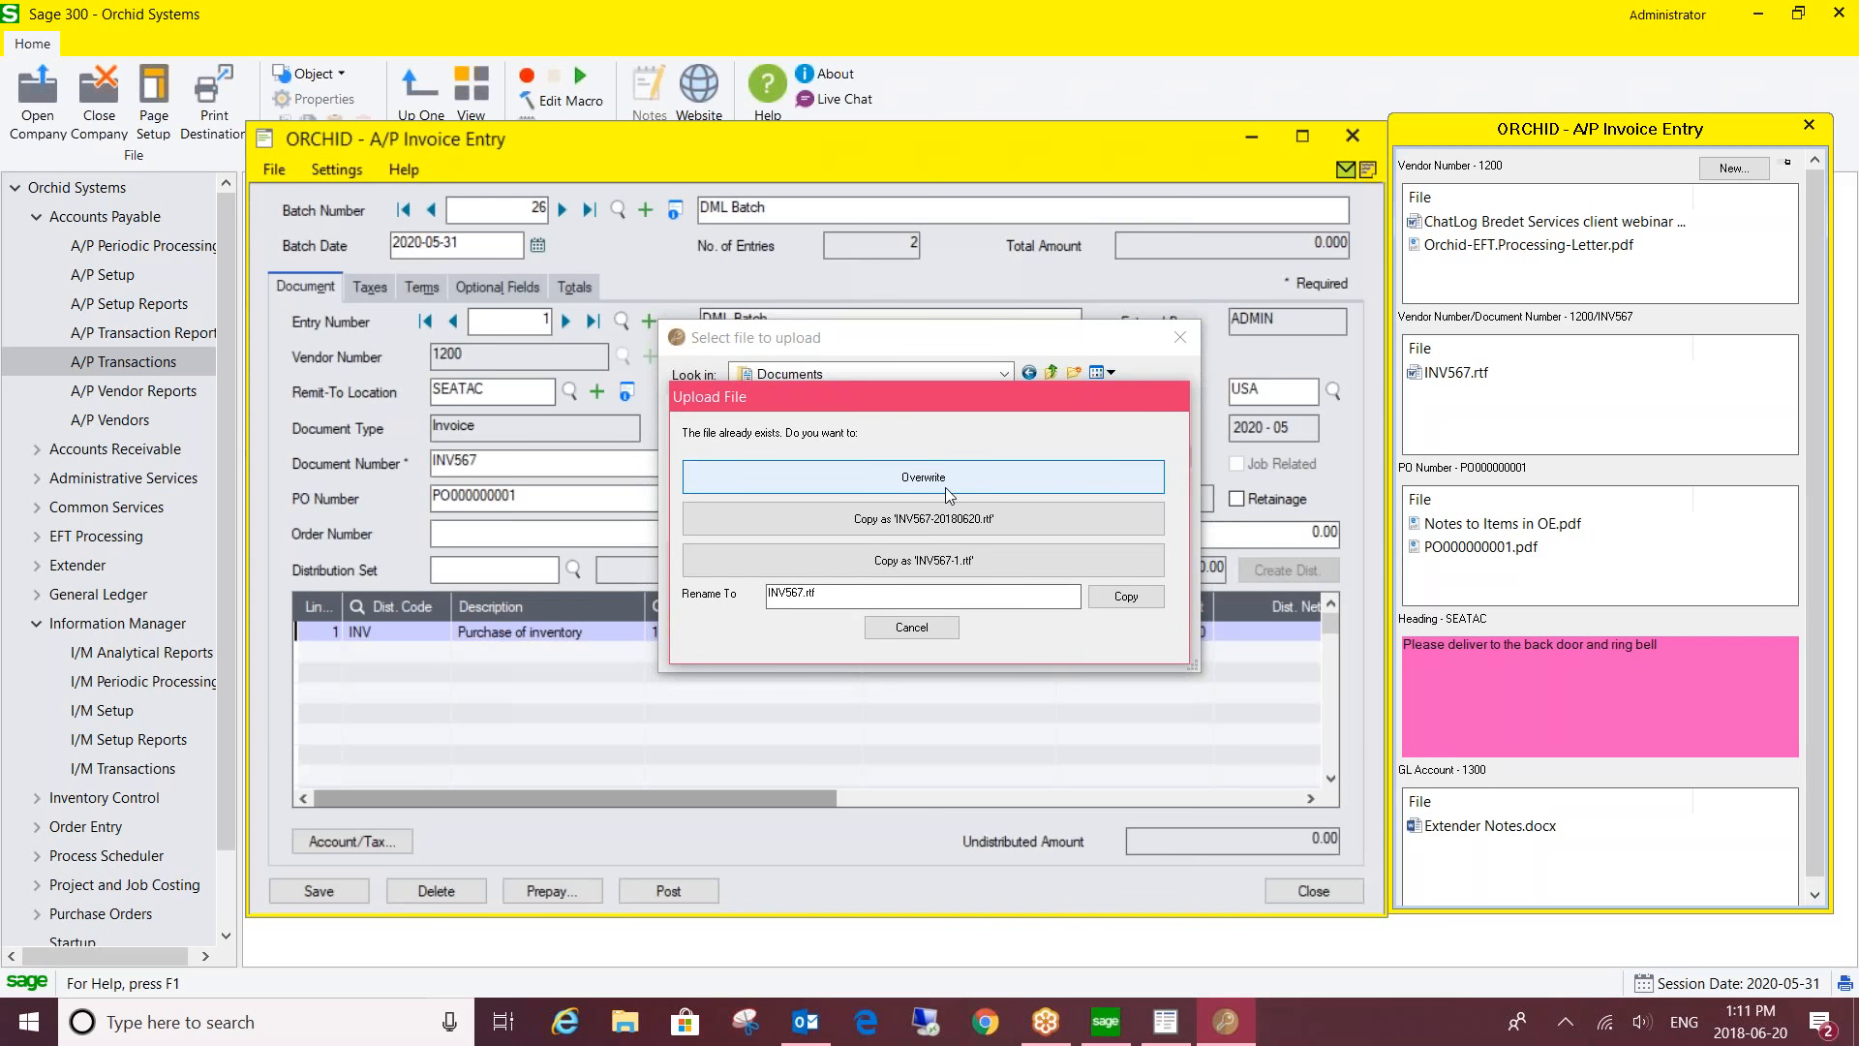
- Keep the duplicate as INV567-1.rtf, add Avocado shrimp.docx as INV567.docx, then close the dialog
click(935, 563)
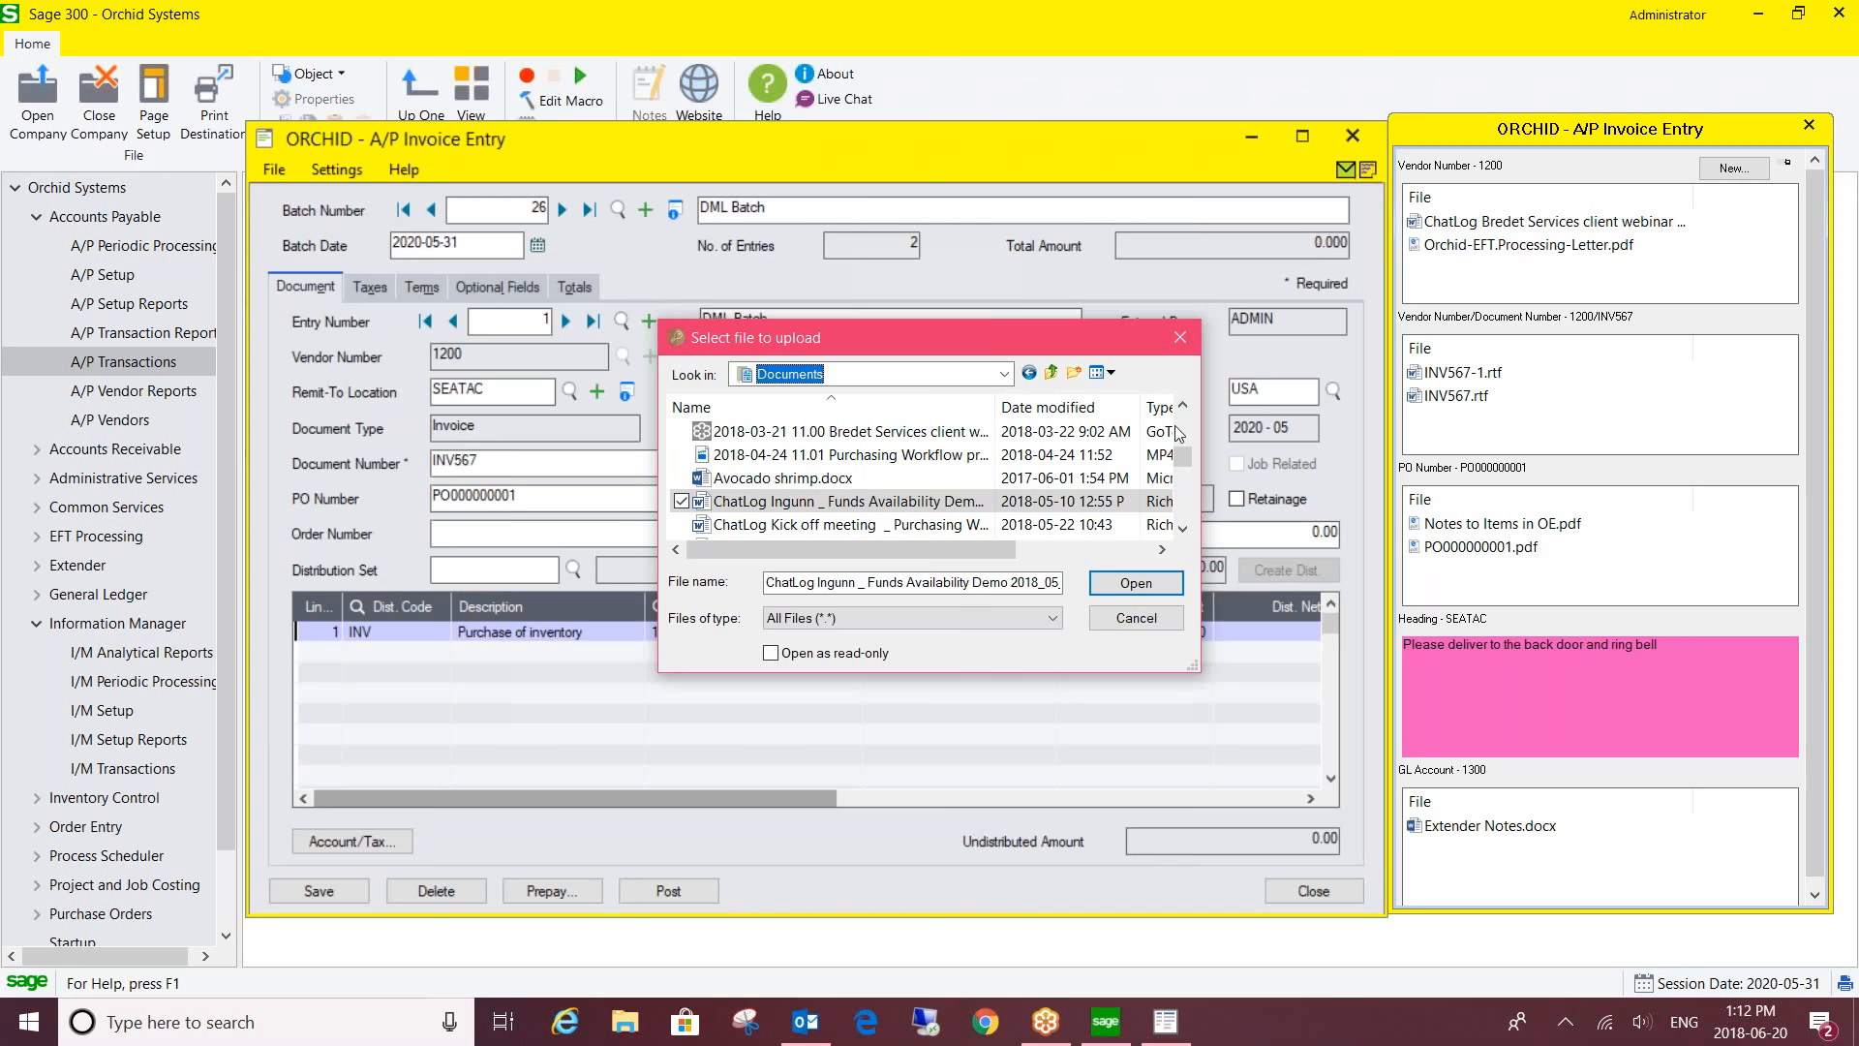
click(821, 480)
drag(821, 481, 1531, 430)
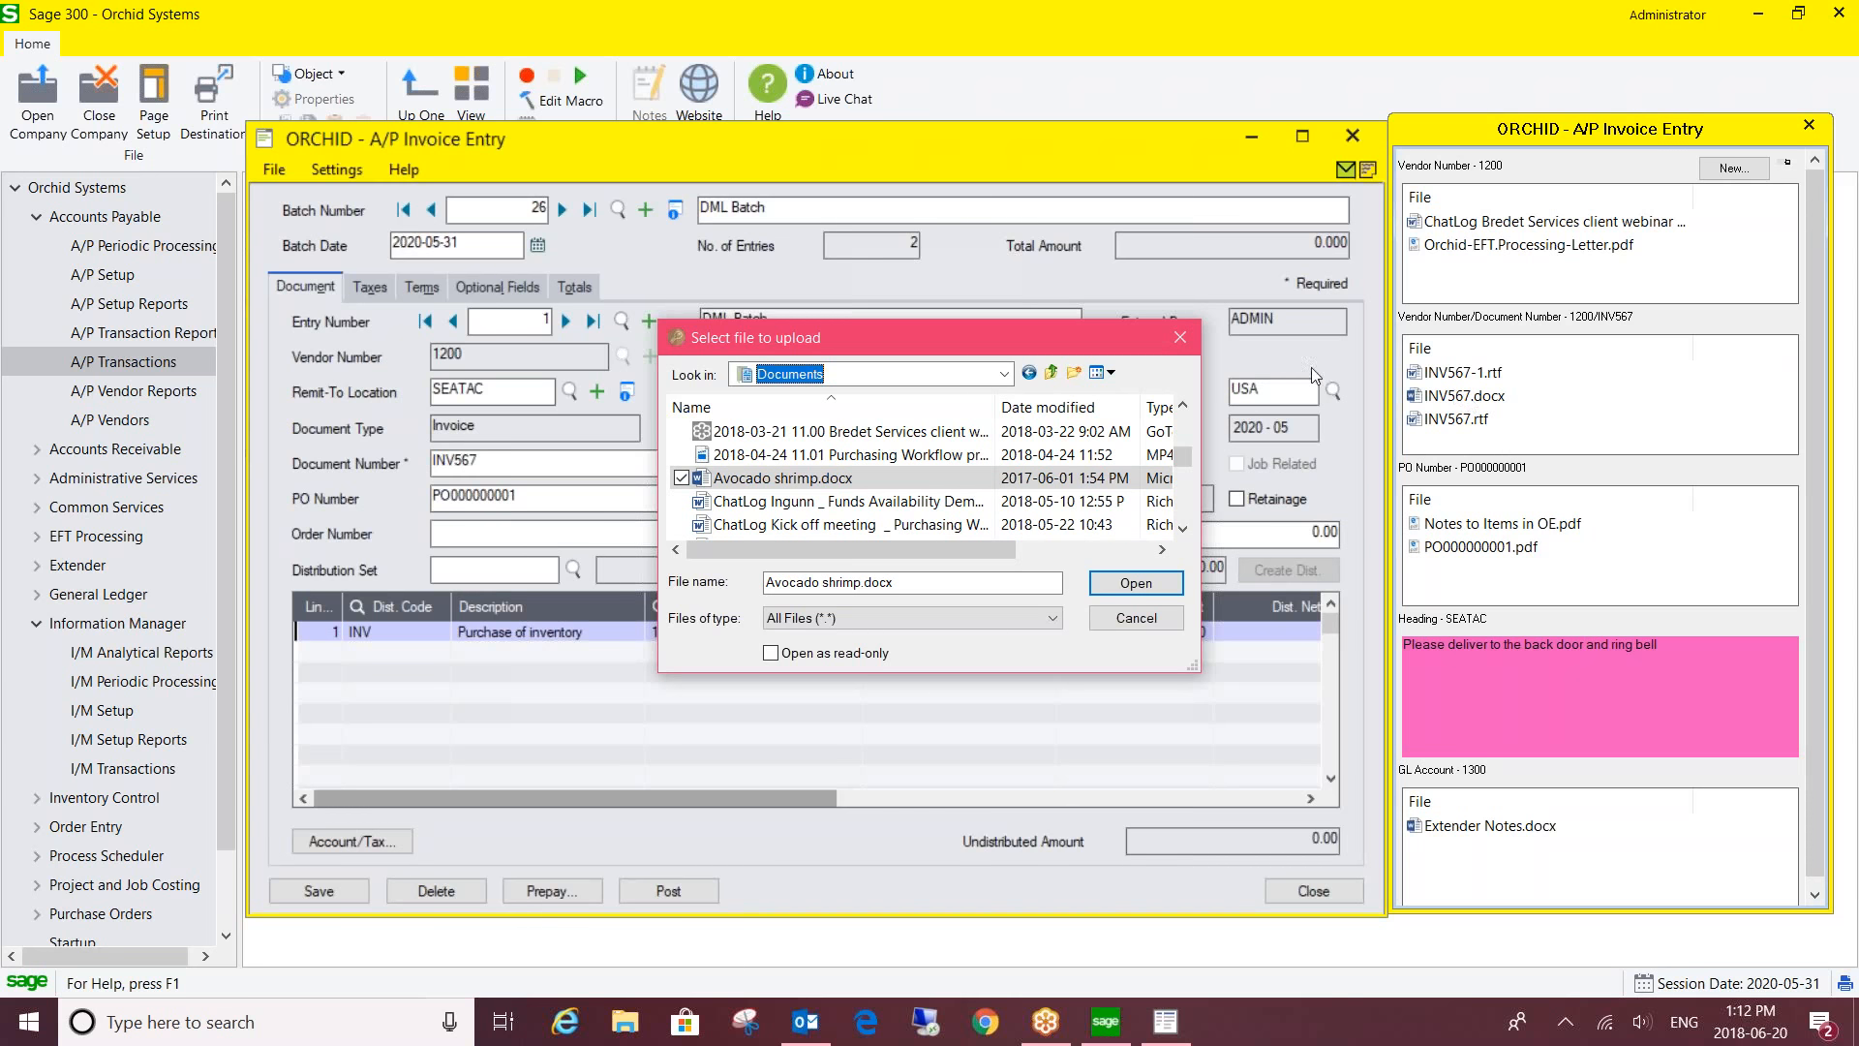
click(1179, 337)
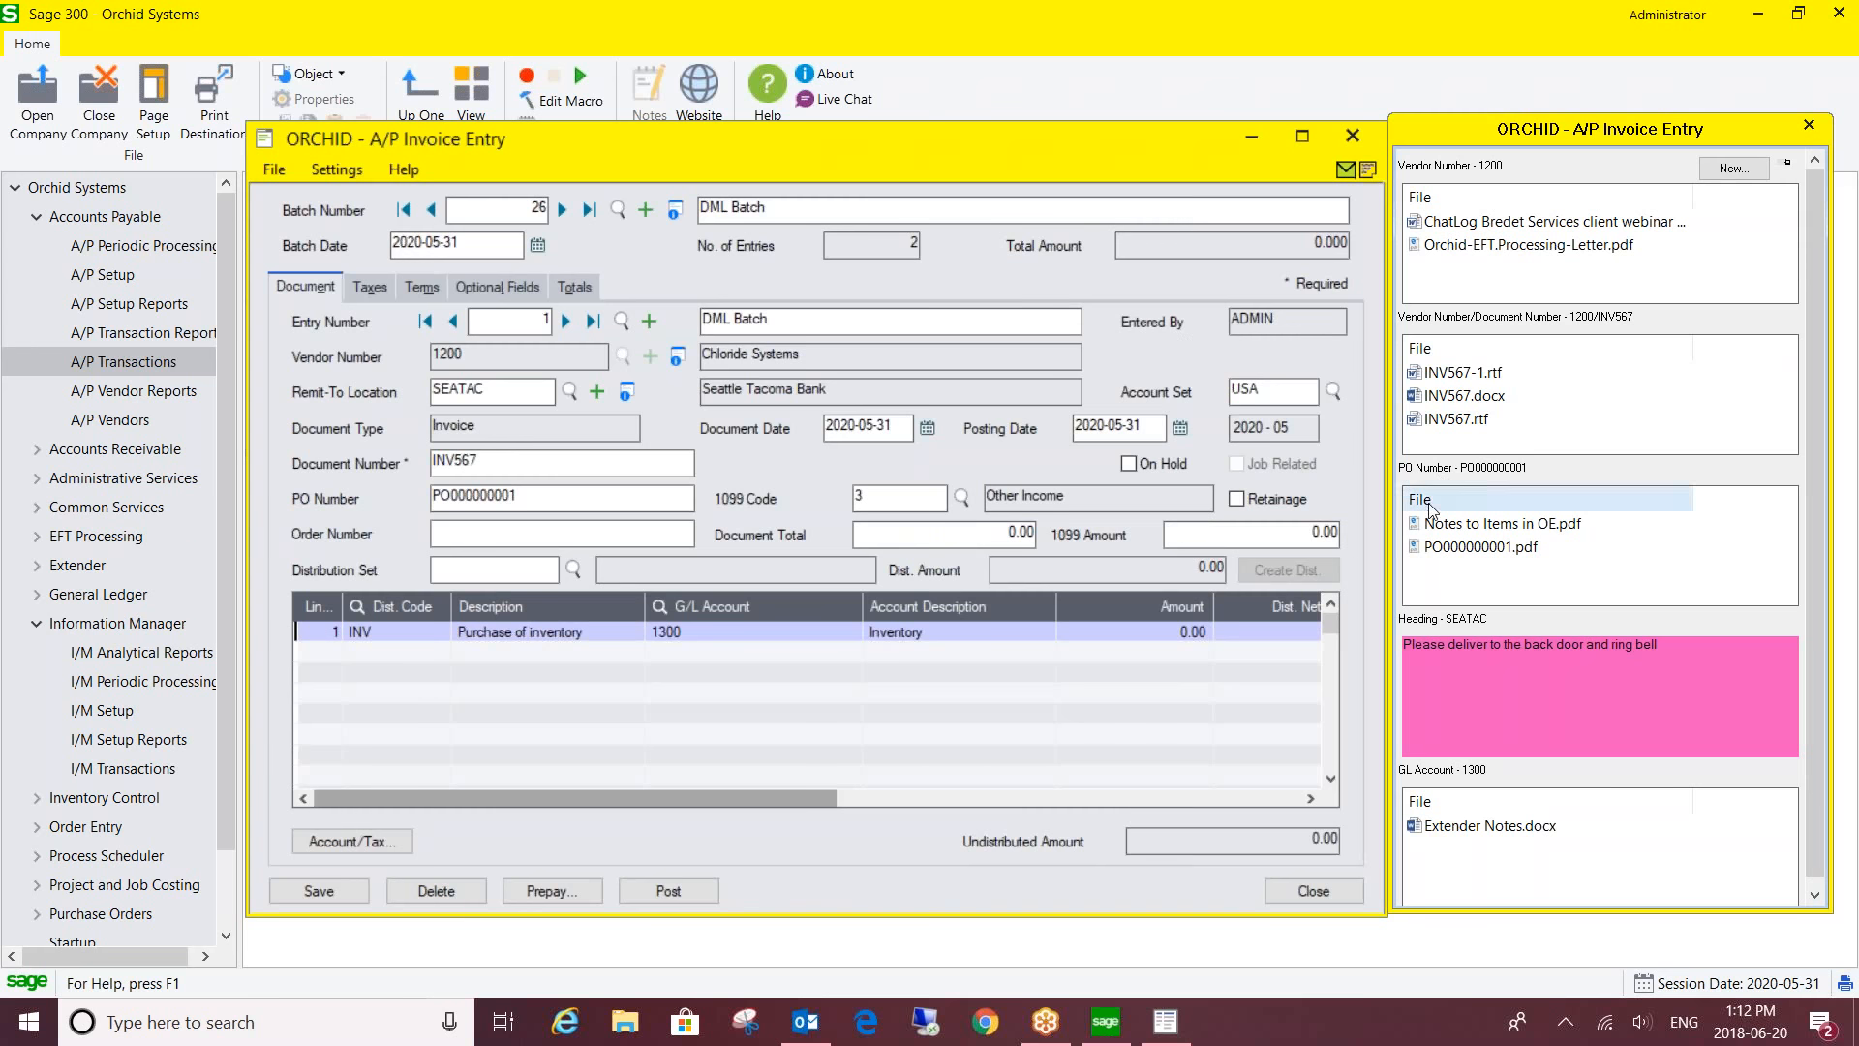
mouse_move(1499, 570)
double_click(1449, 549)
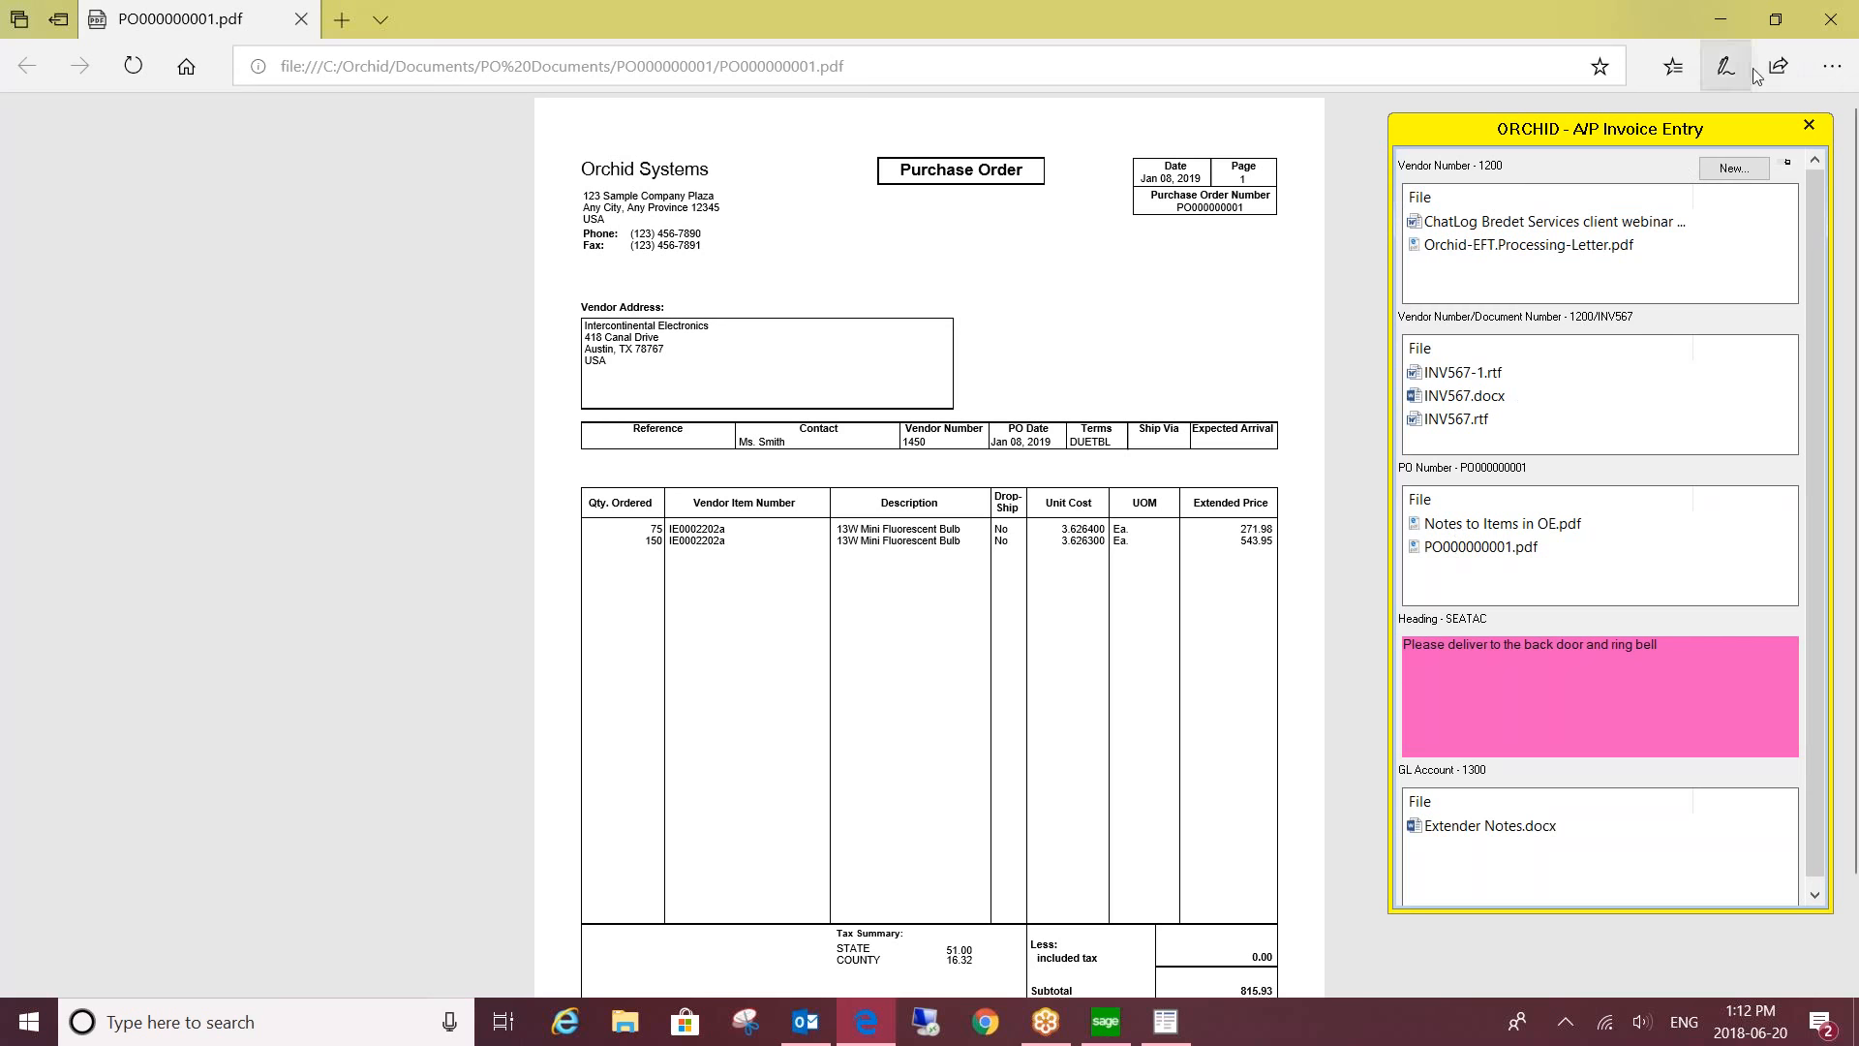
click(1828, 24)
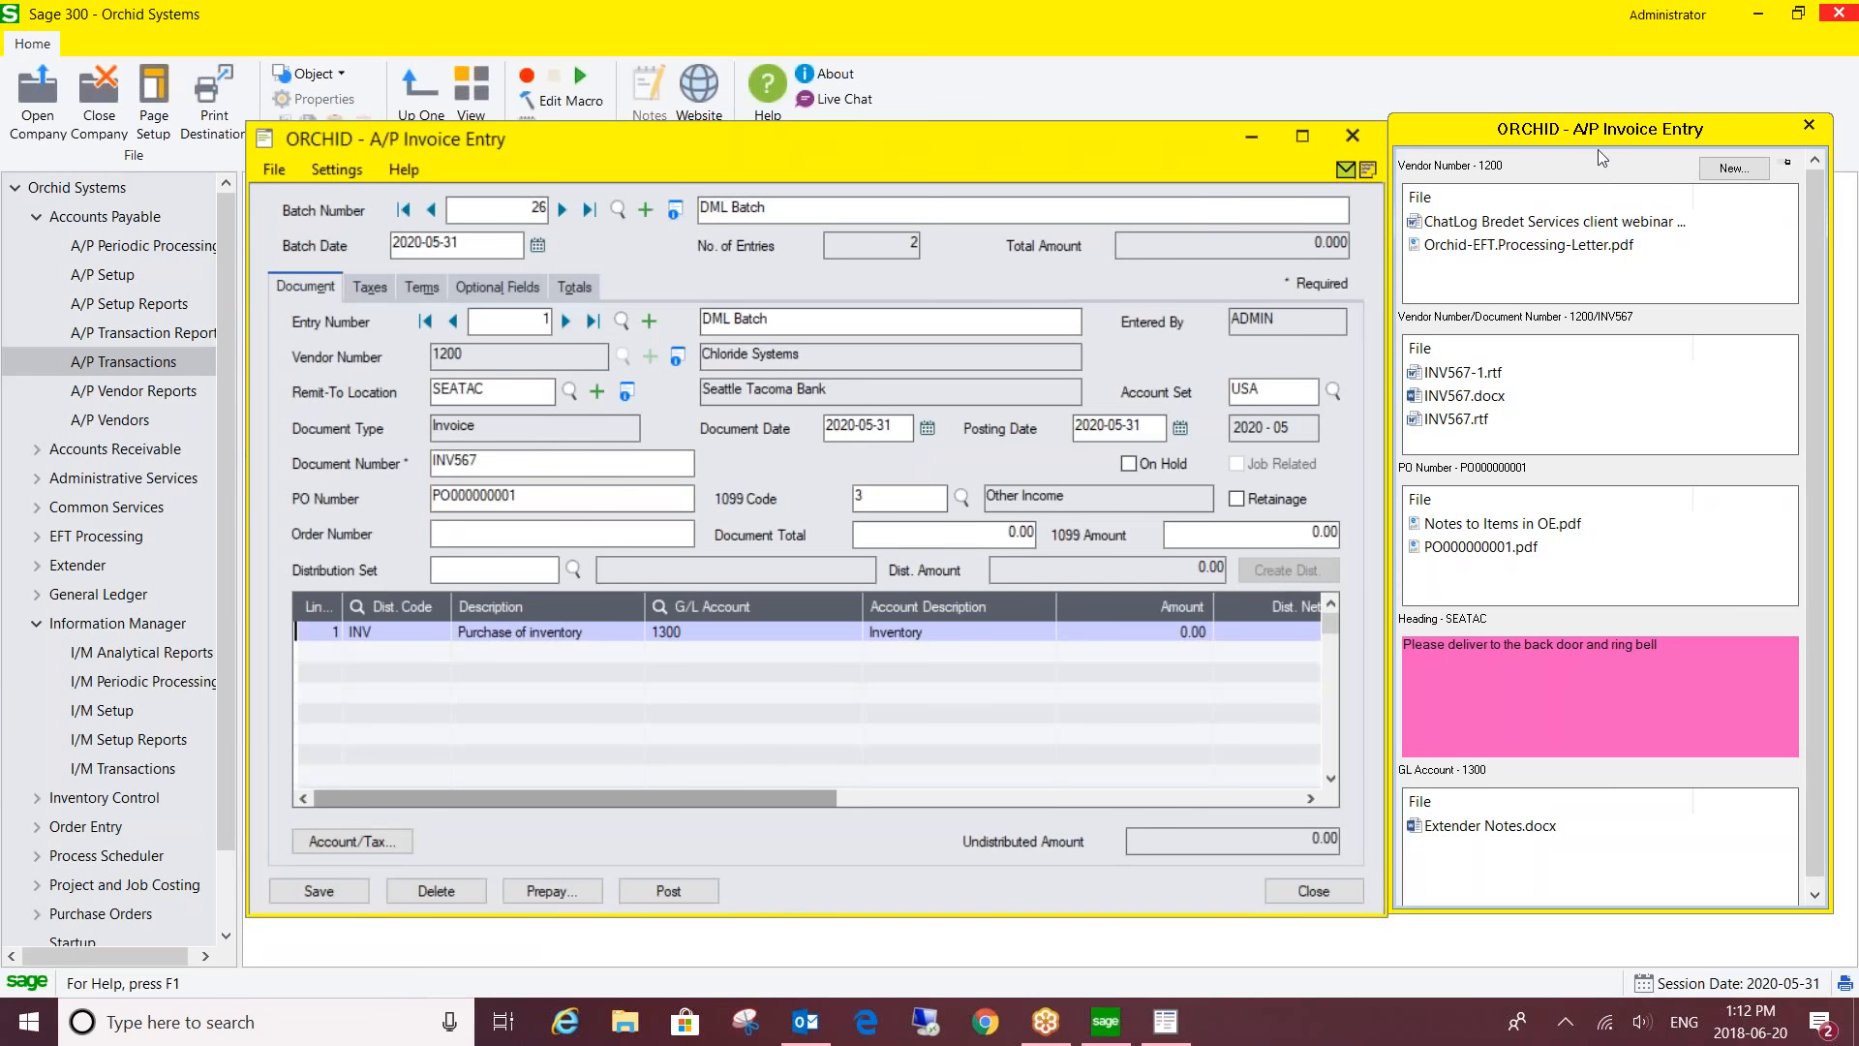
- Close A/P Invoice Entry and the Invoice Batch List
click(1367, 133)
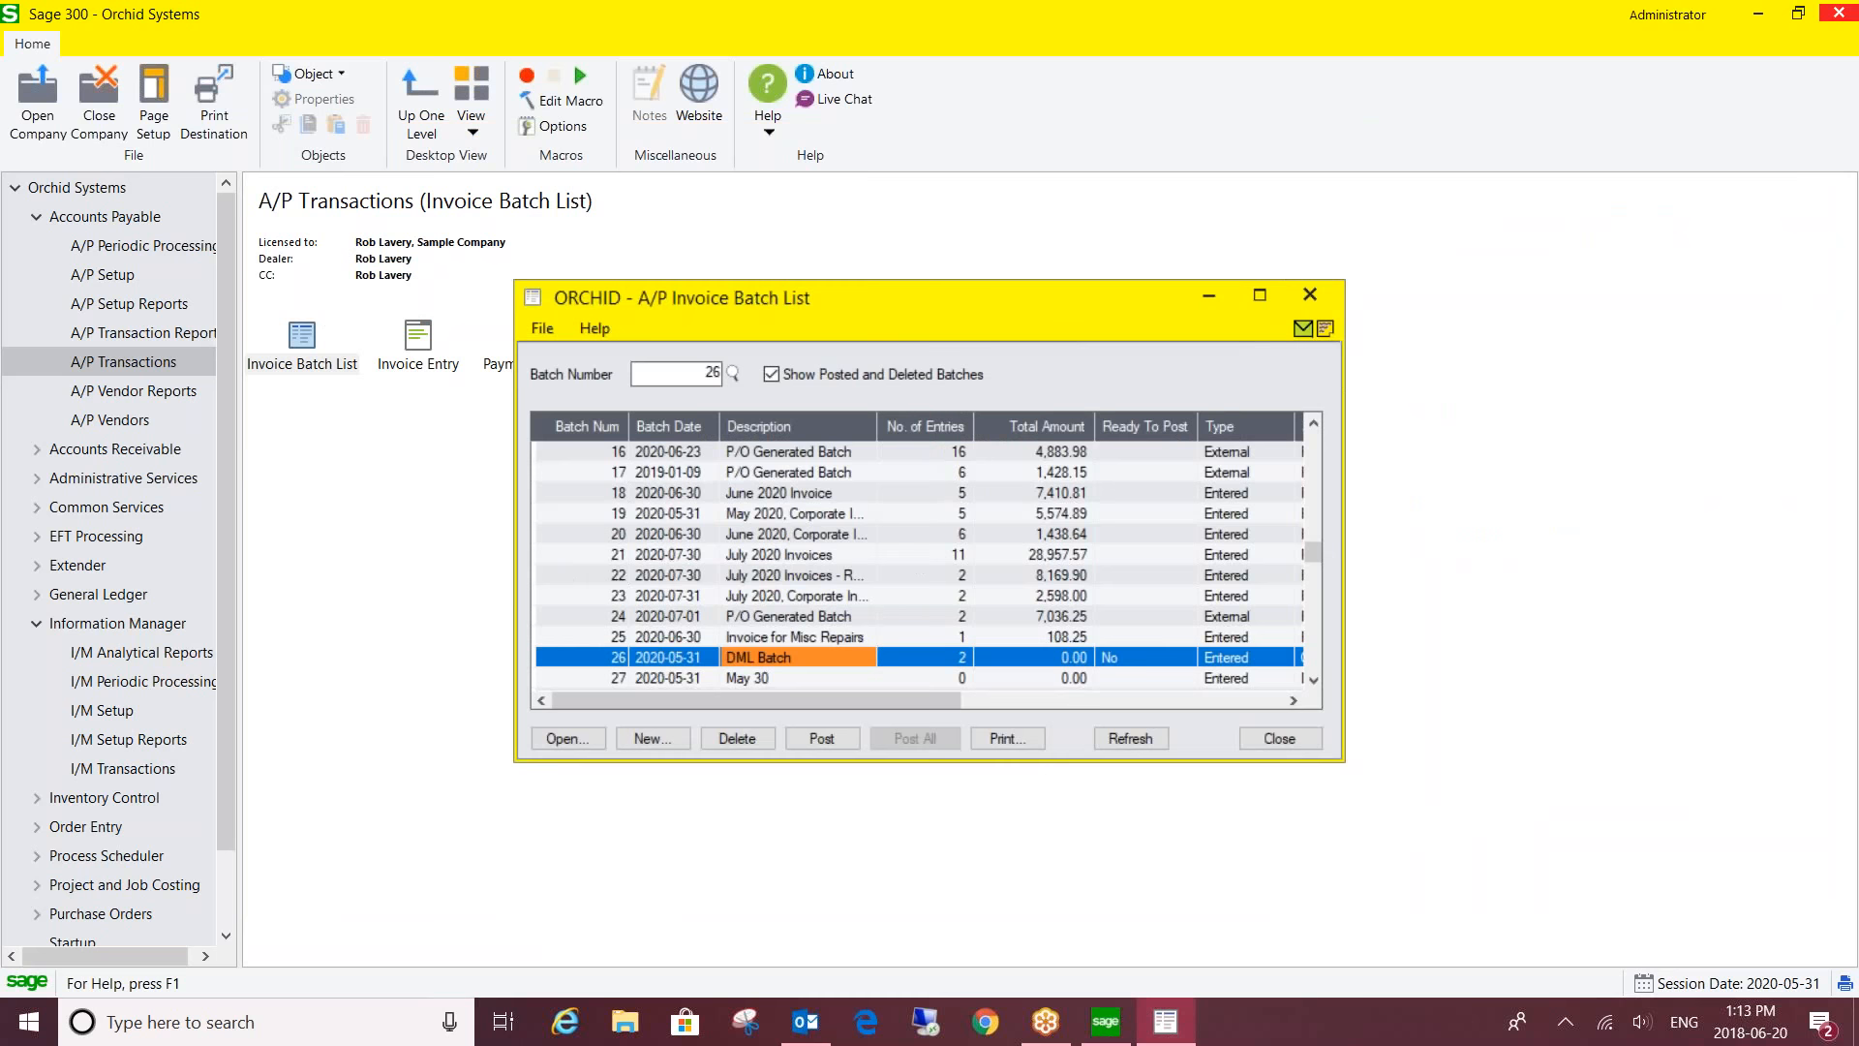
click(1306, 296)
drag(223, 515, 206, 628)
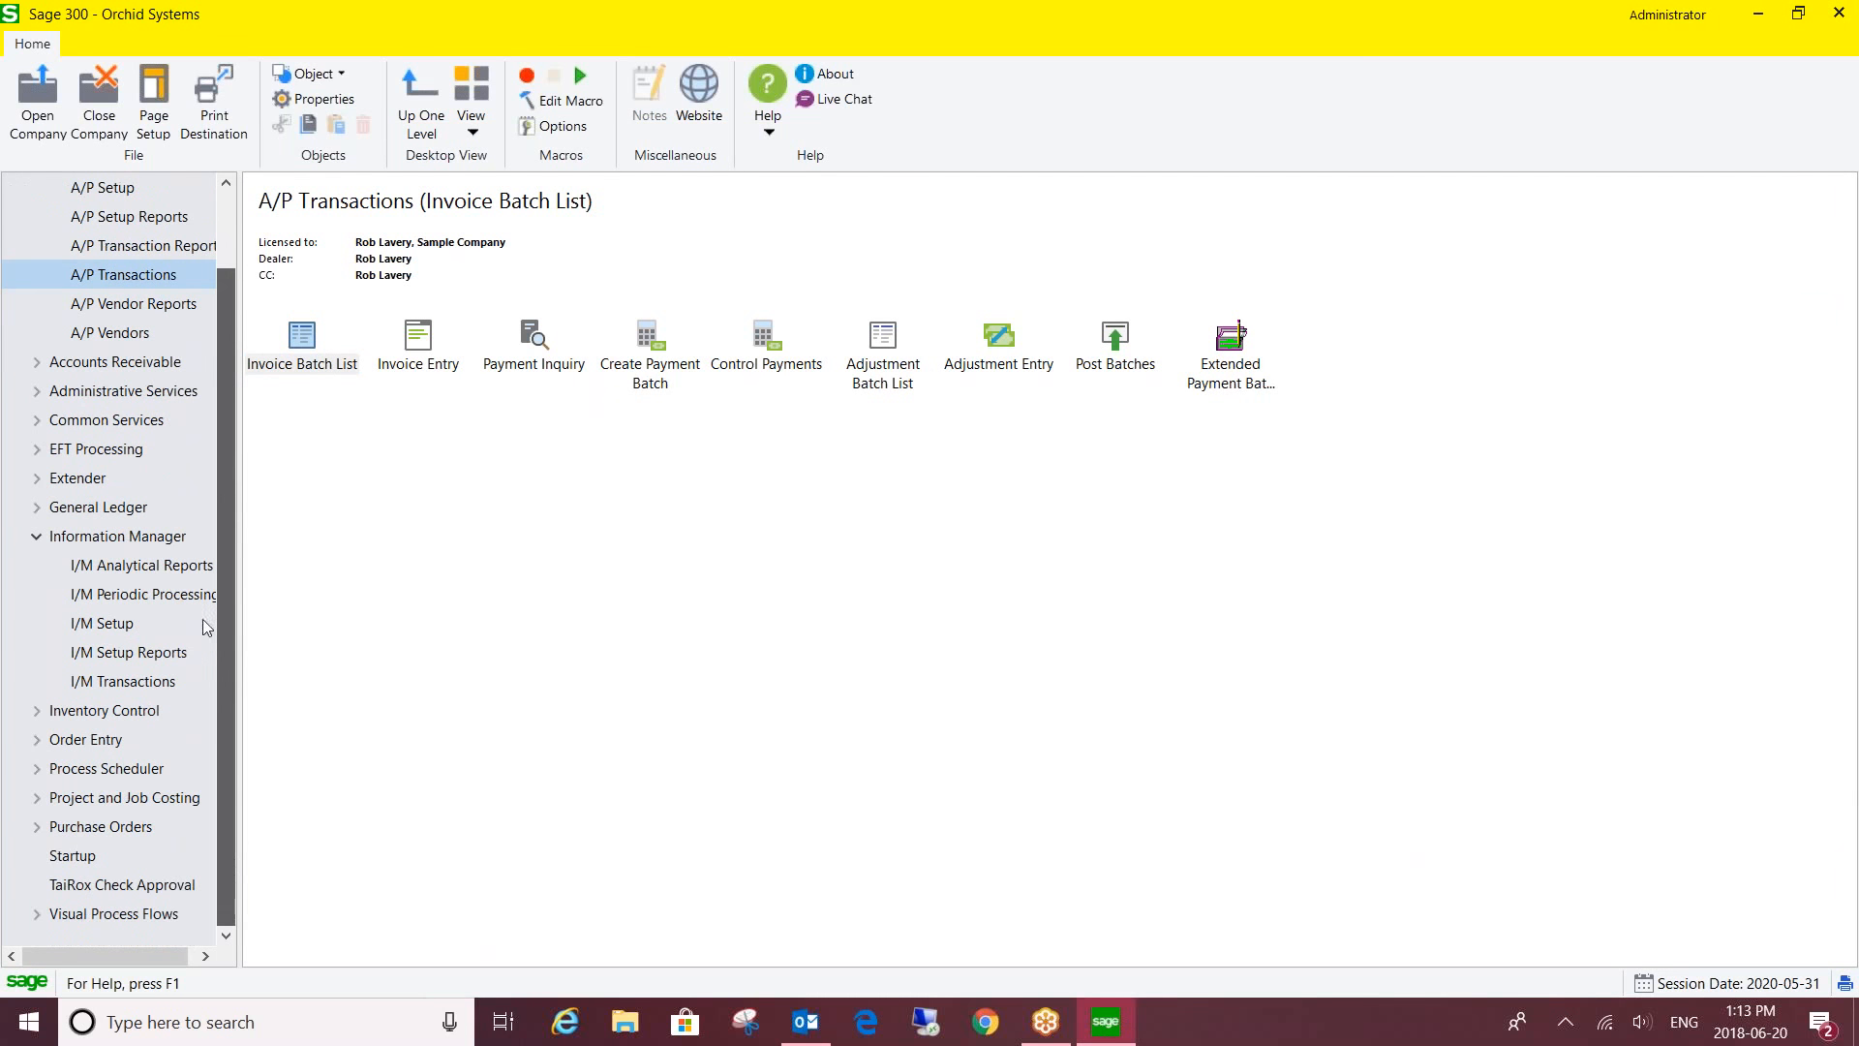
- Open Purchase Order Entry under Purchase Orders > P/O Transactions, showing PO000000001
click(36, 826)
click(97, 924)
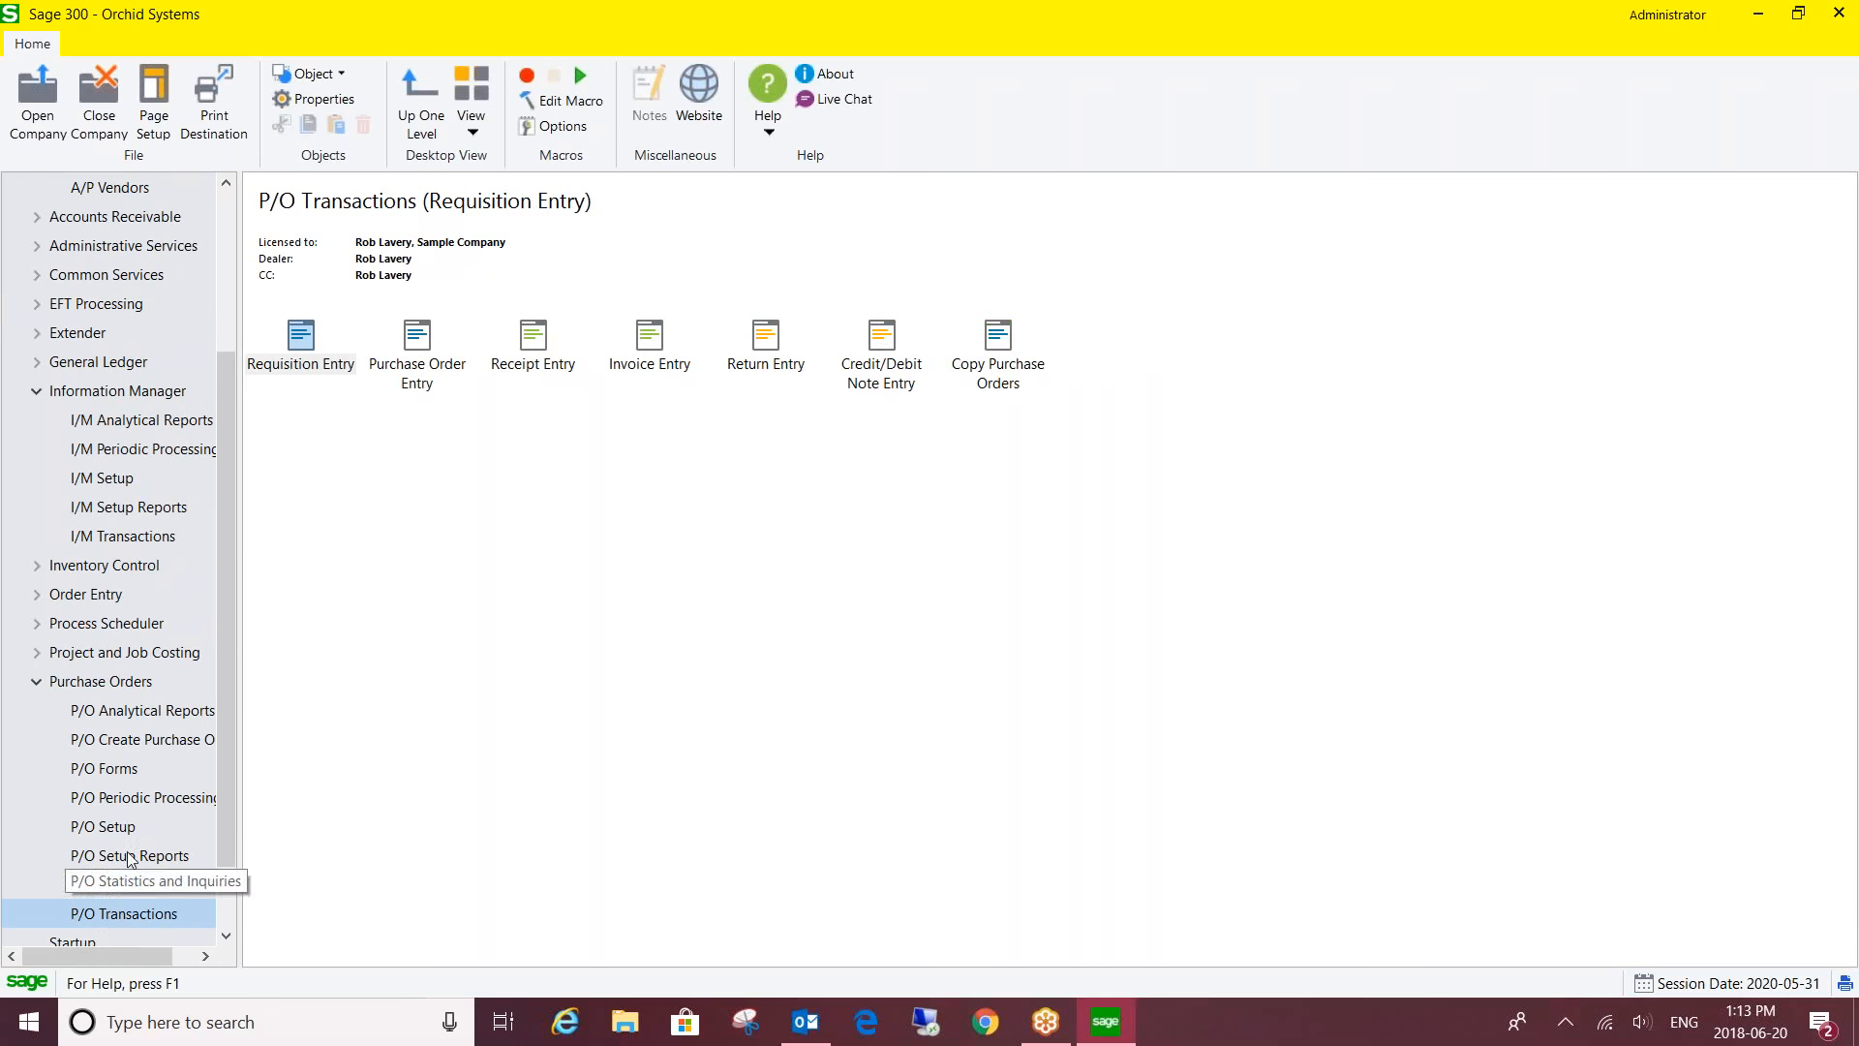
click(419, 336)
double_click(420, 336)
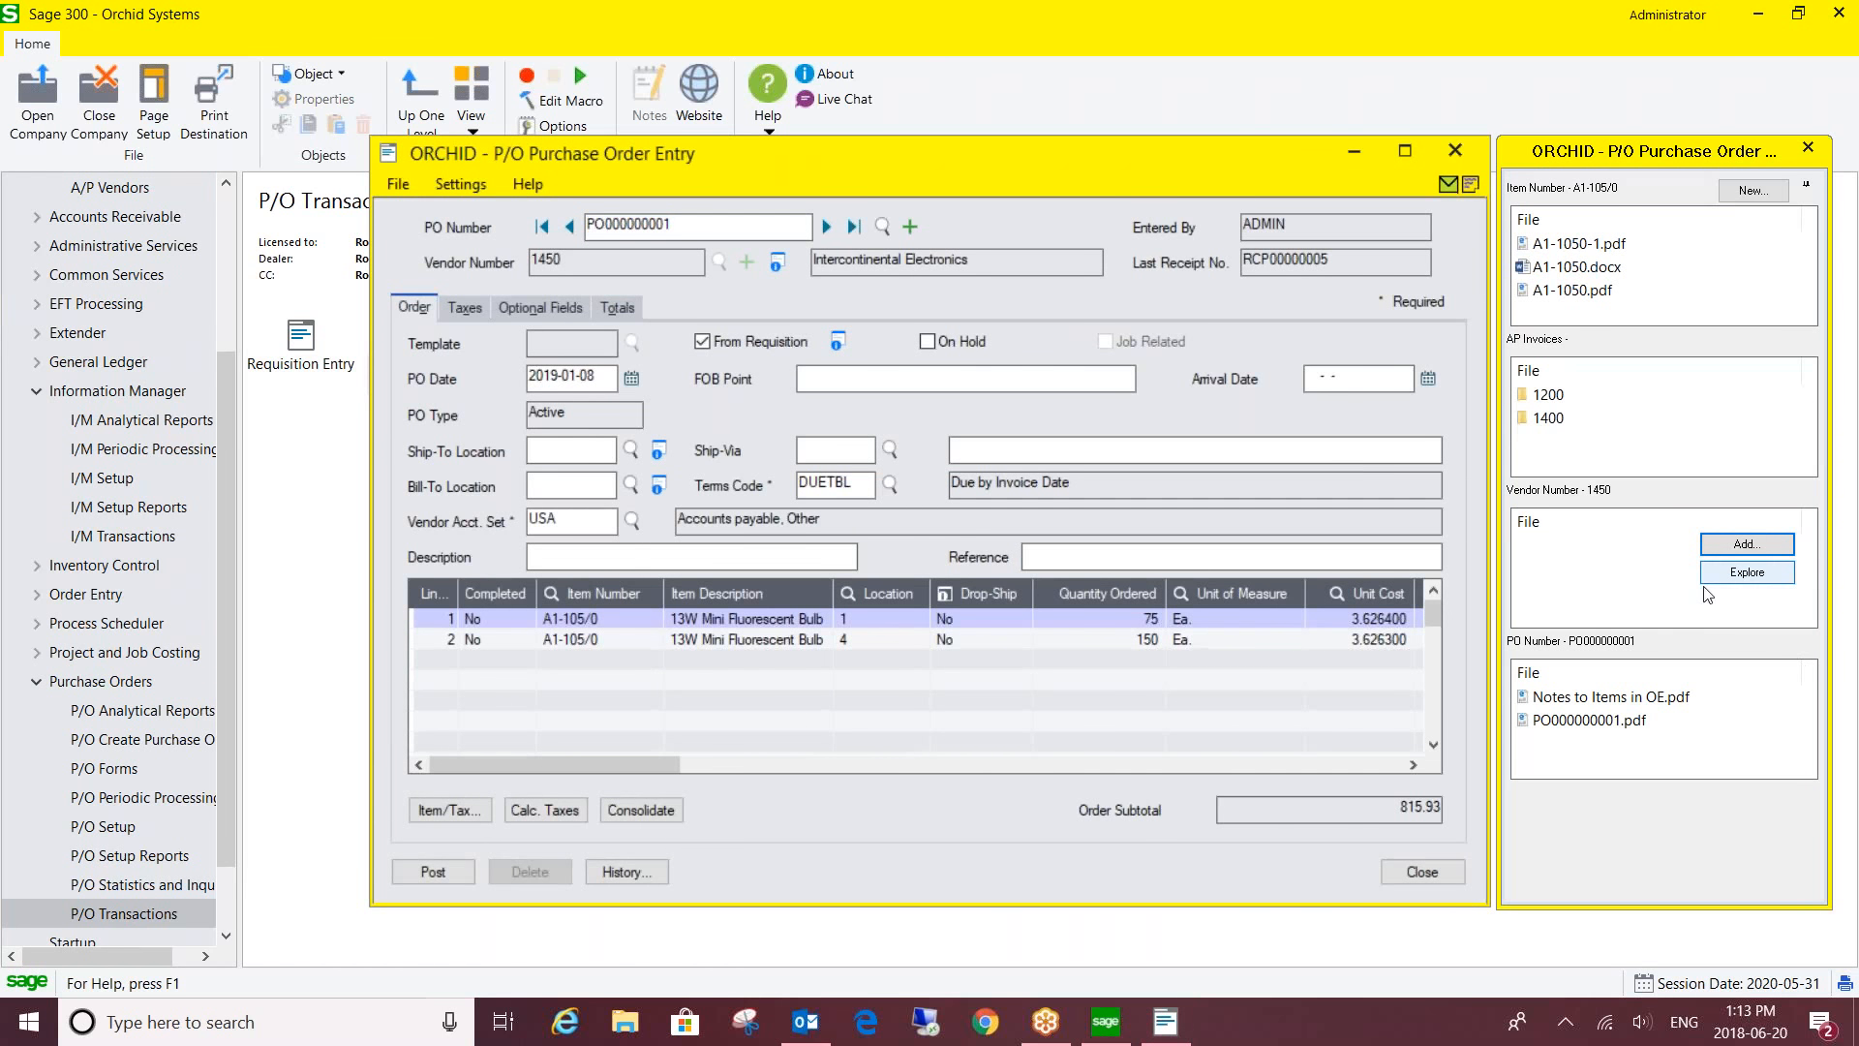
- Move the Orchid panel aside and close Purchase Order Entry for PO000000001
drag(1542, 165, 1211, 139)
mouse_move(1234, 563)
mouse_move(1230, 721)
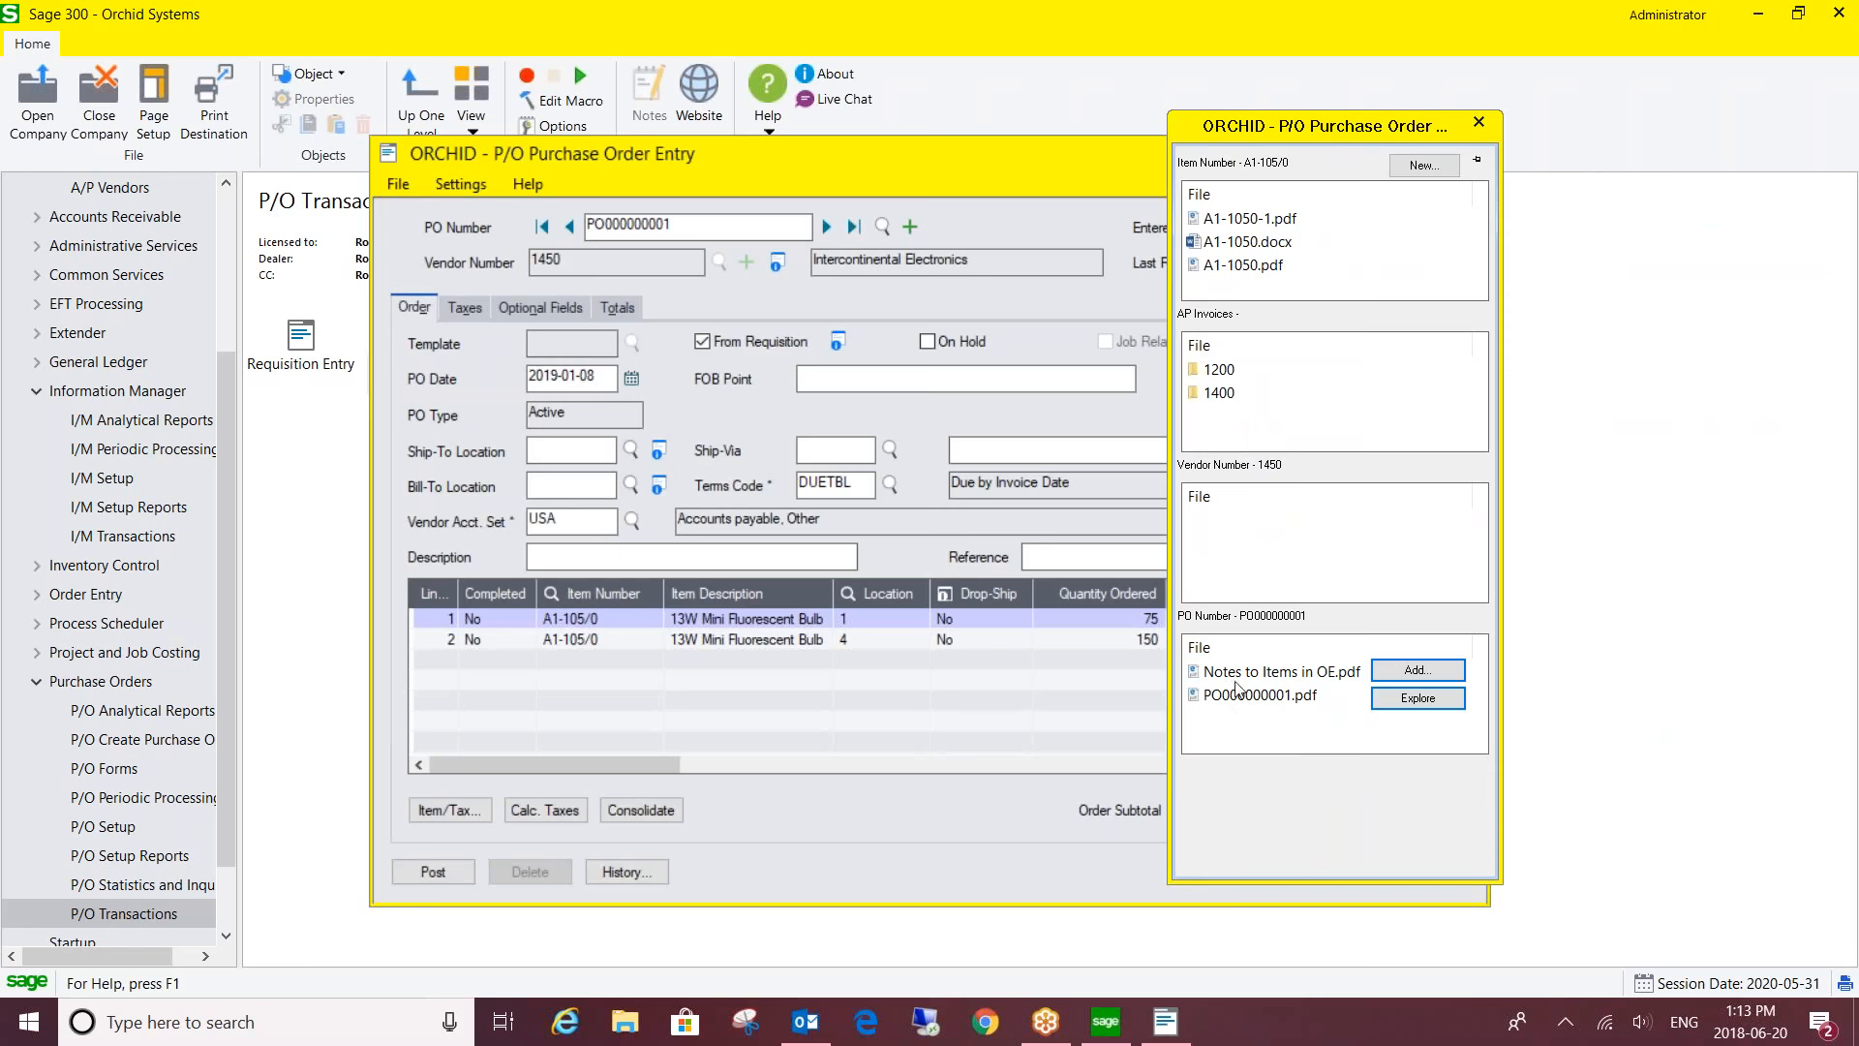
click(493, 215)
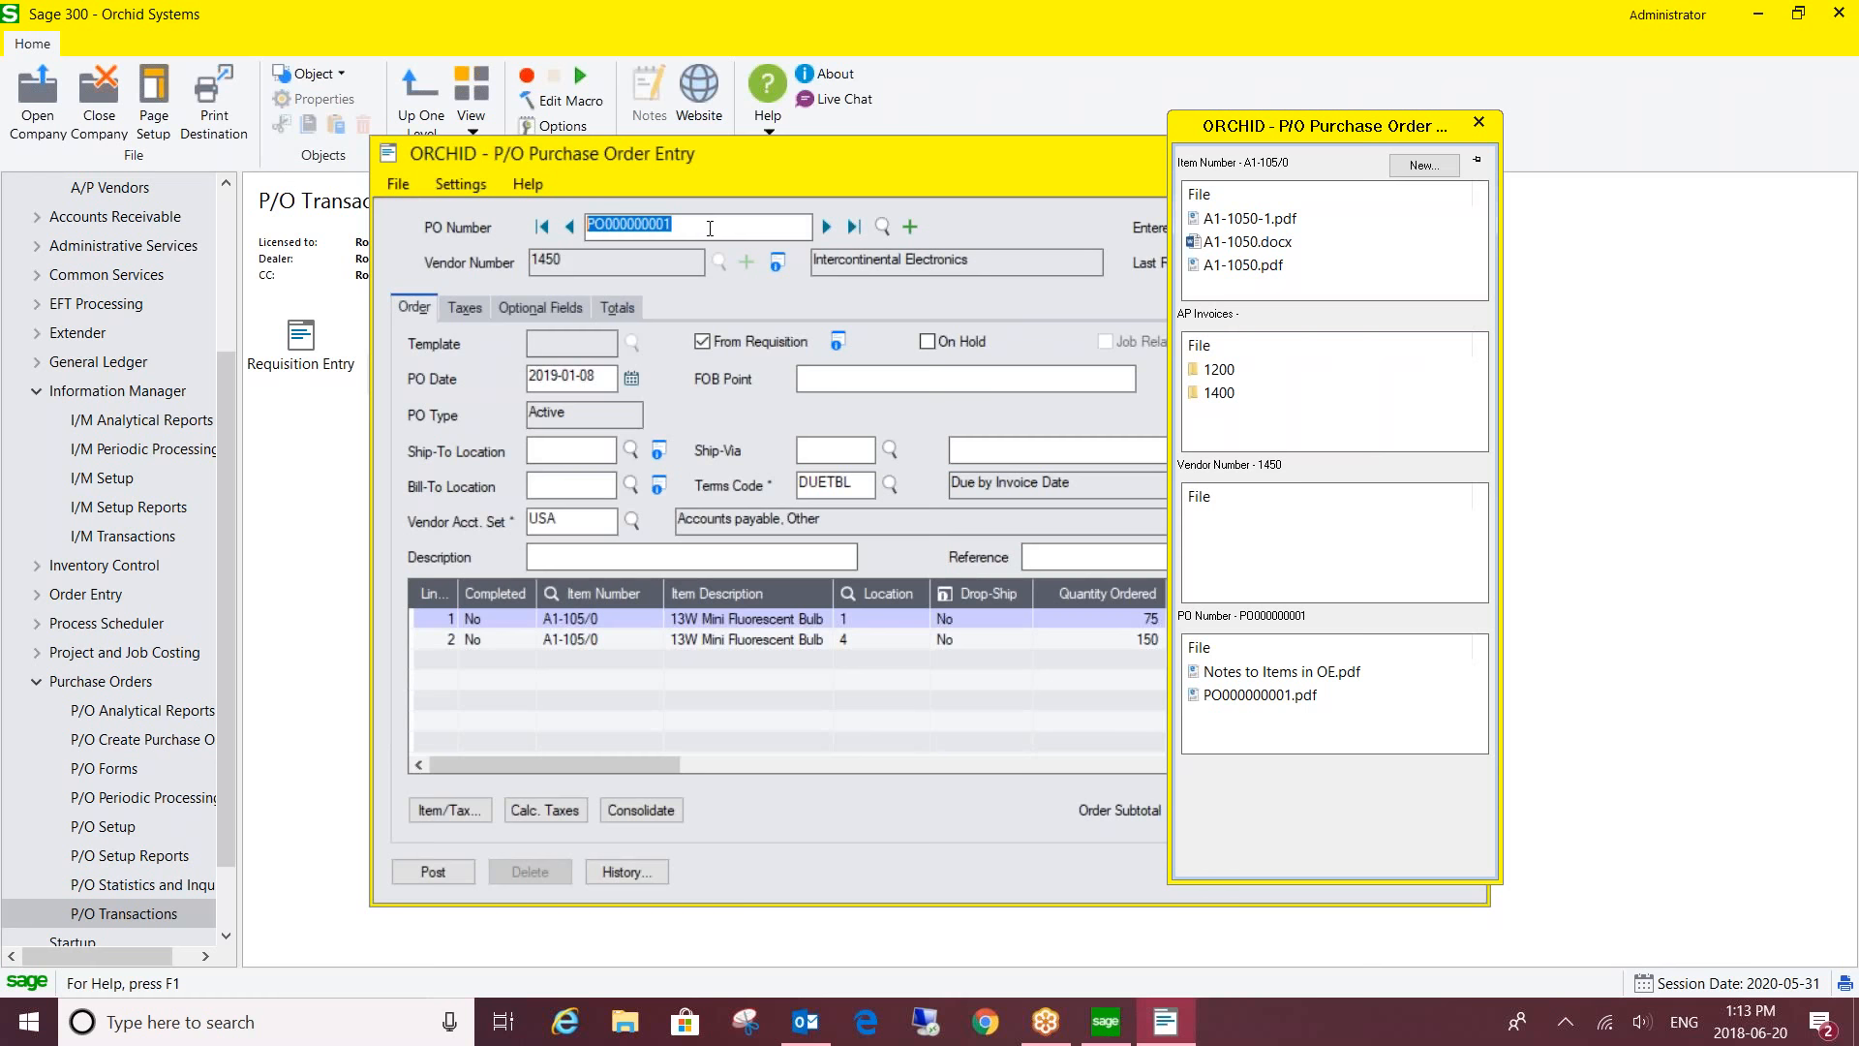
click(709, 228)
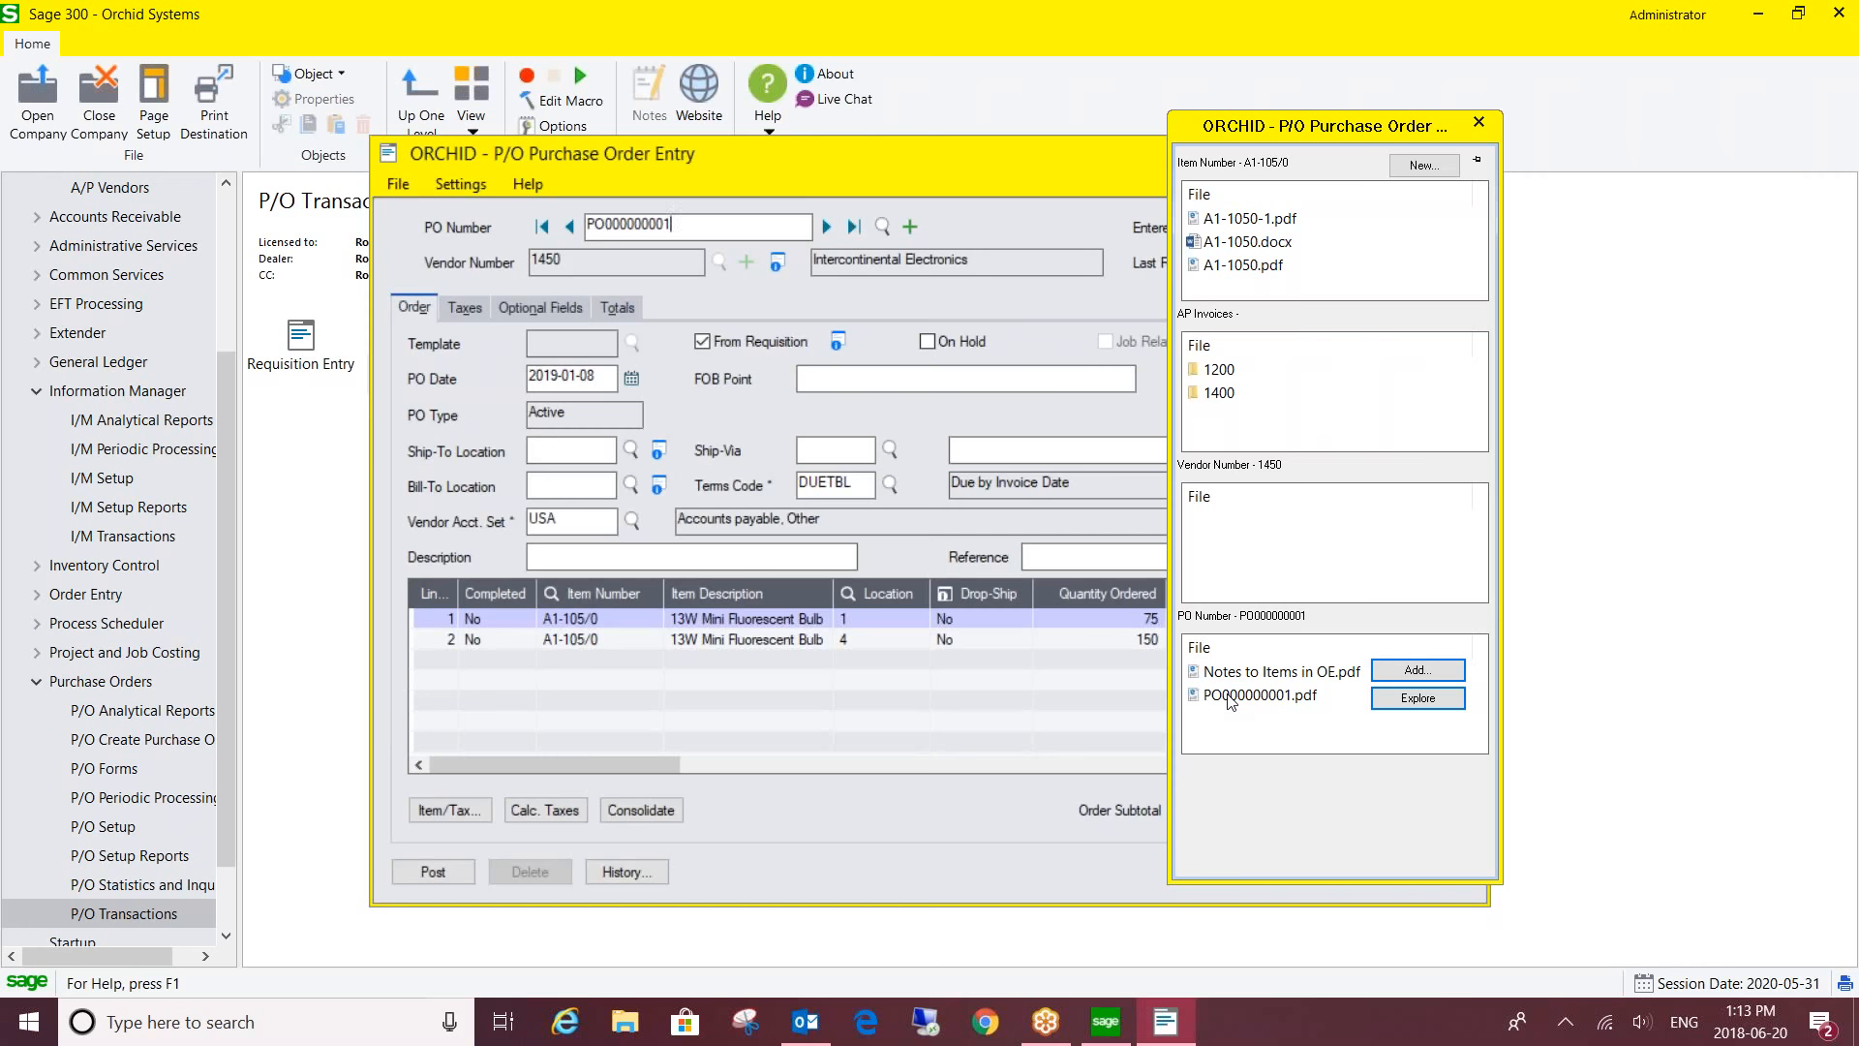
mouse_move(1218, 192)
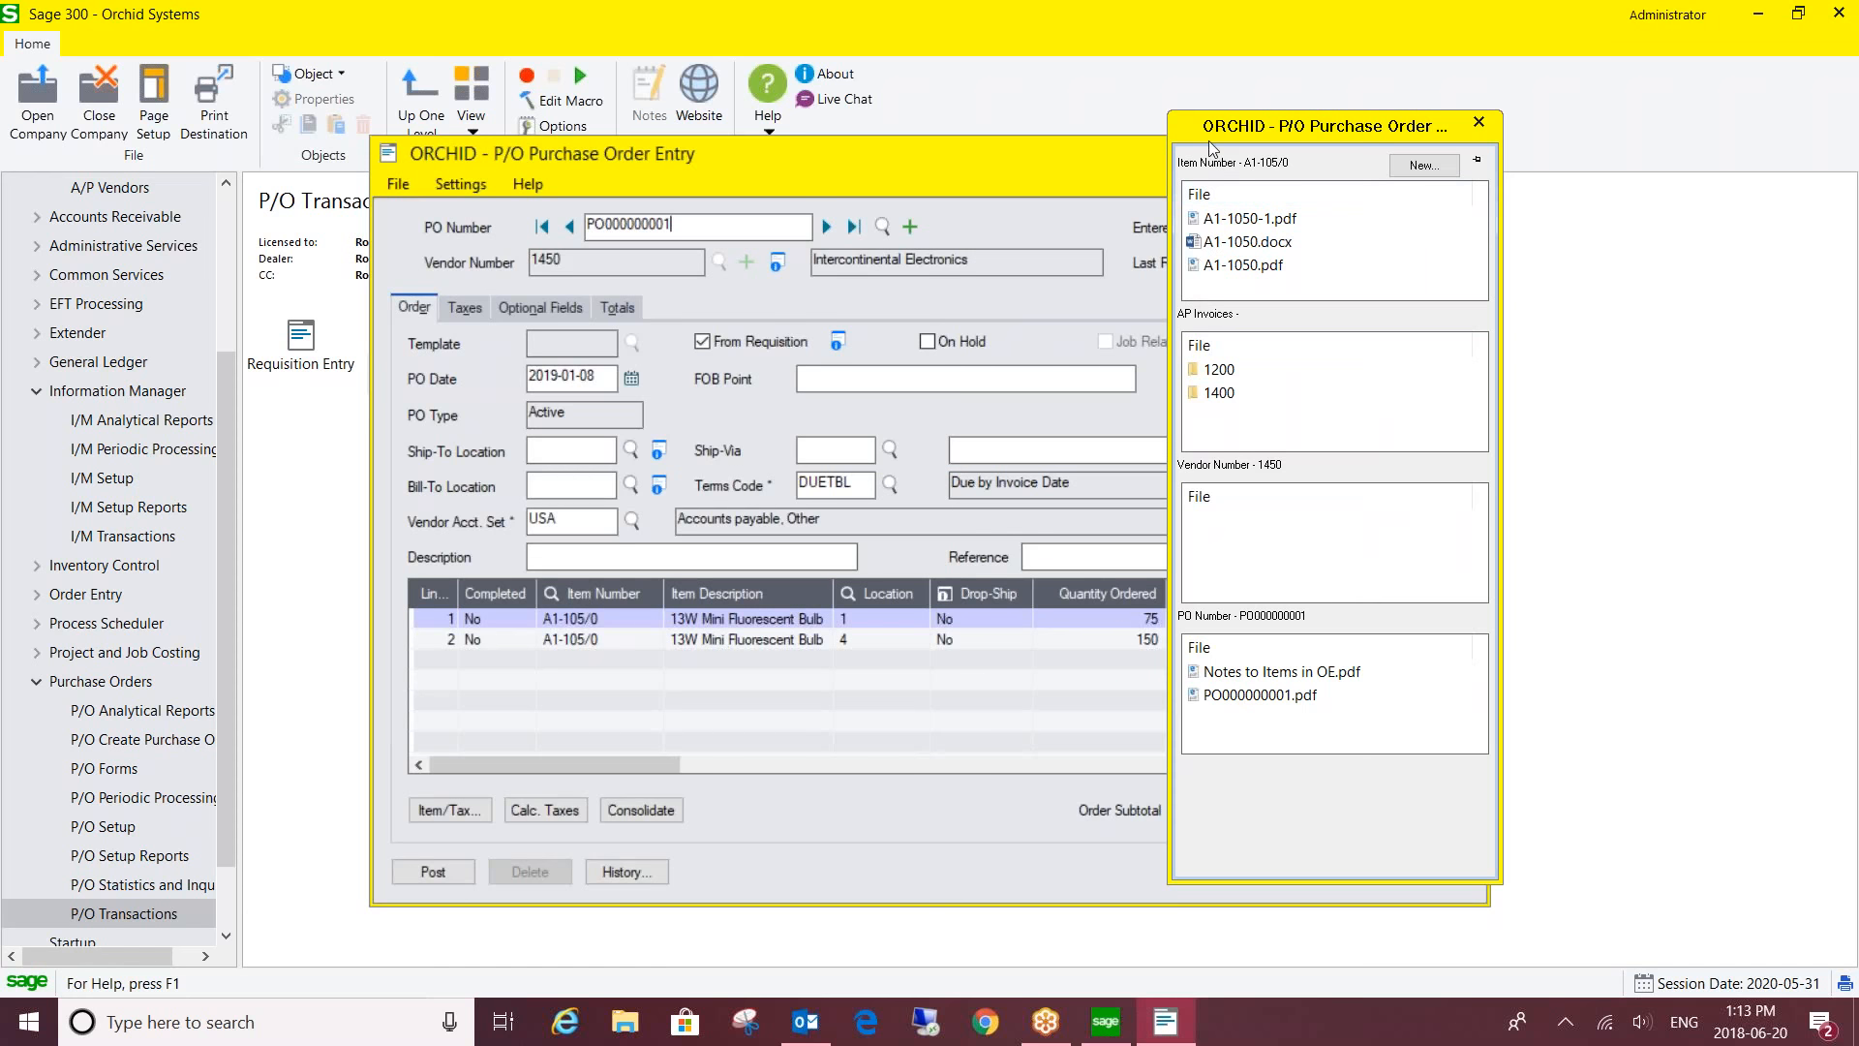
drag(1232, 135, 1517, 155)
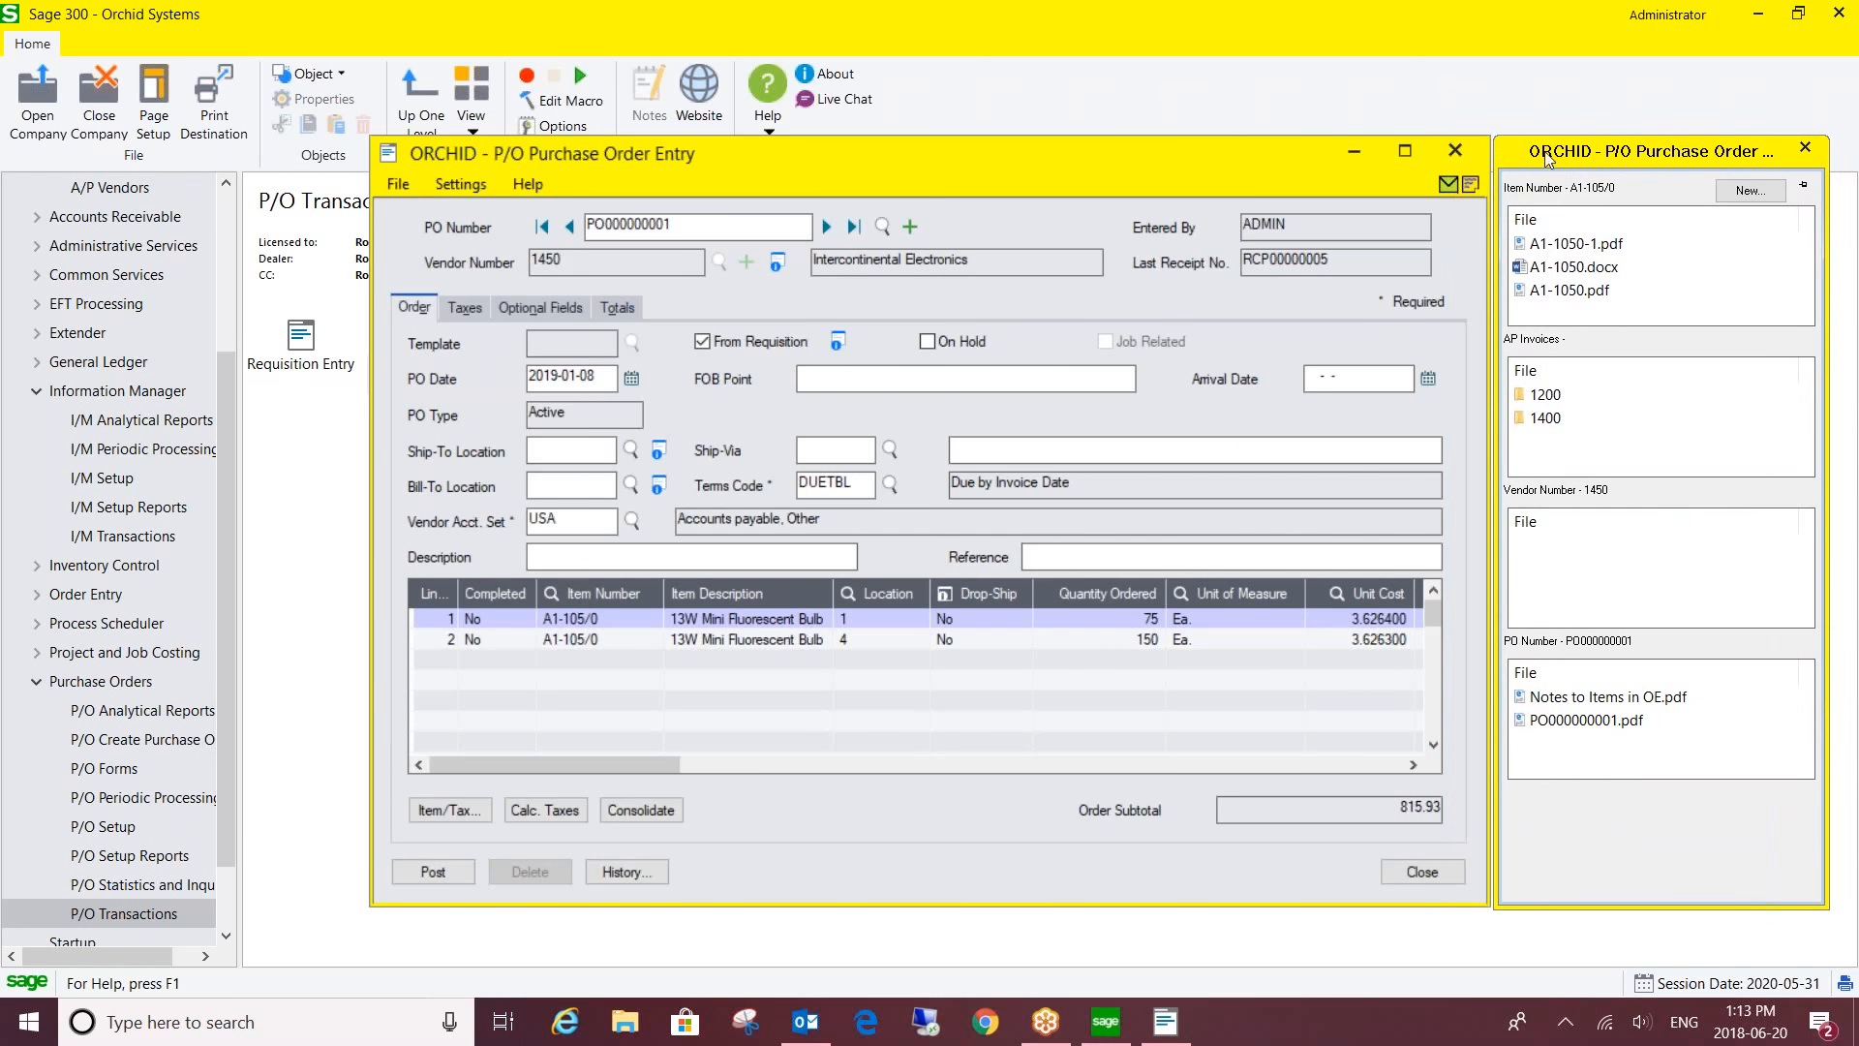
click(1460, 149)
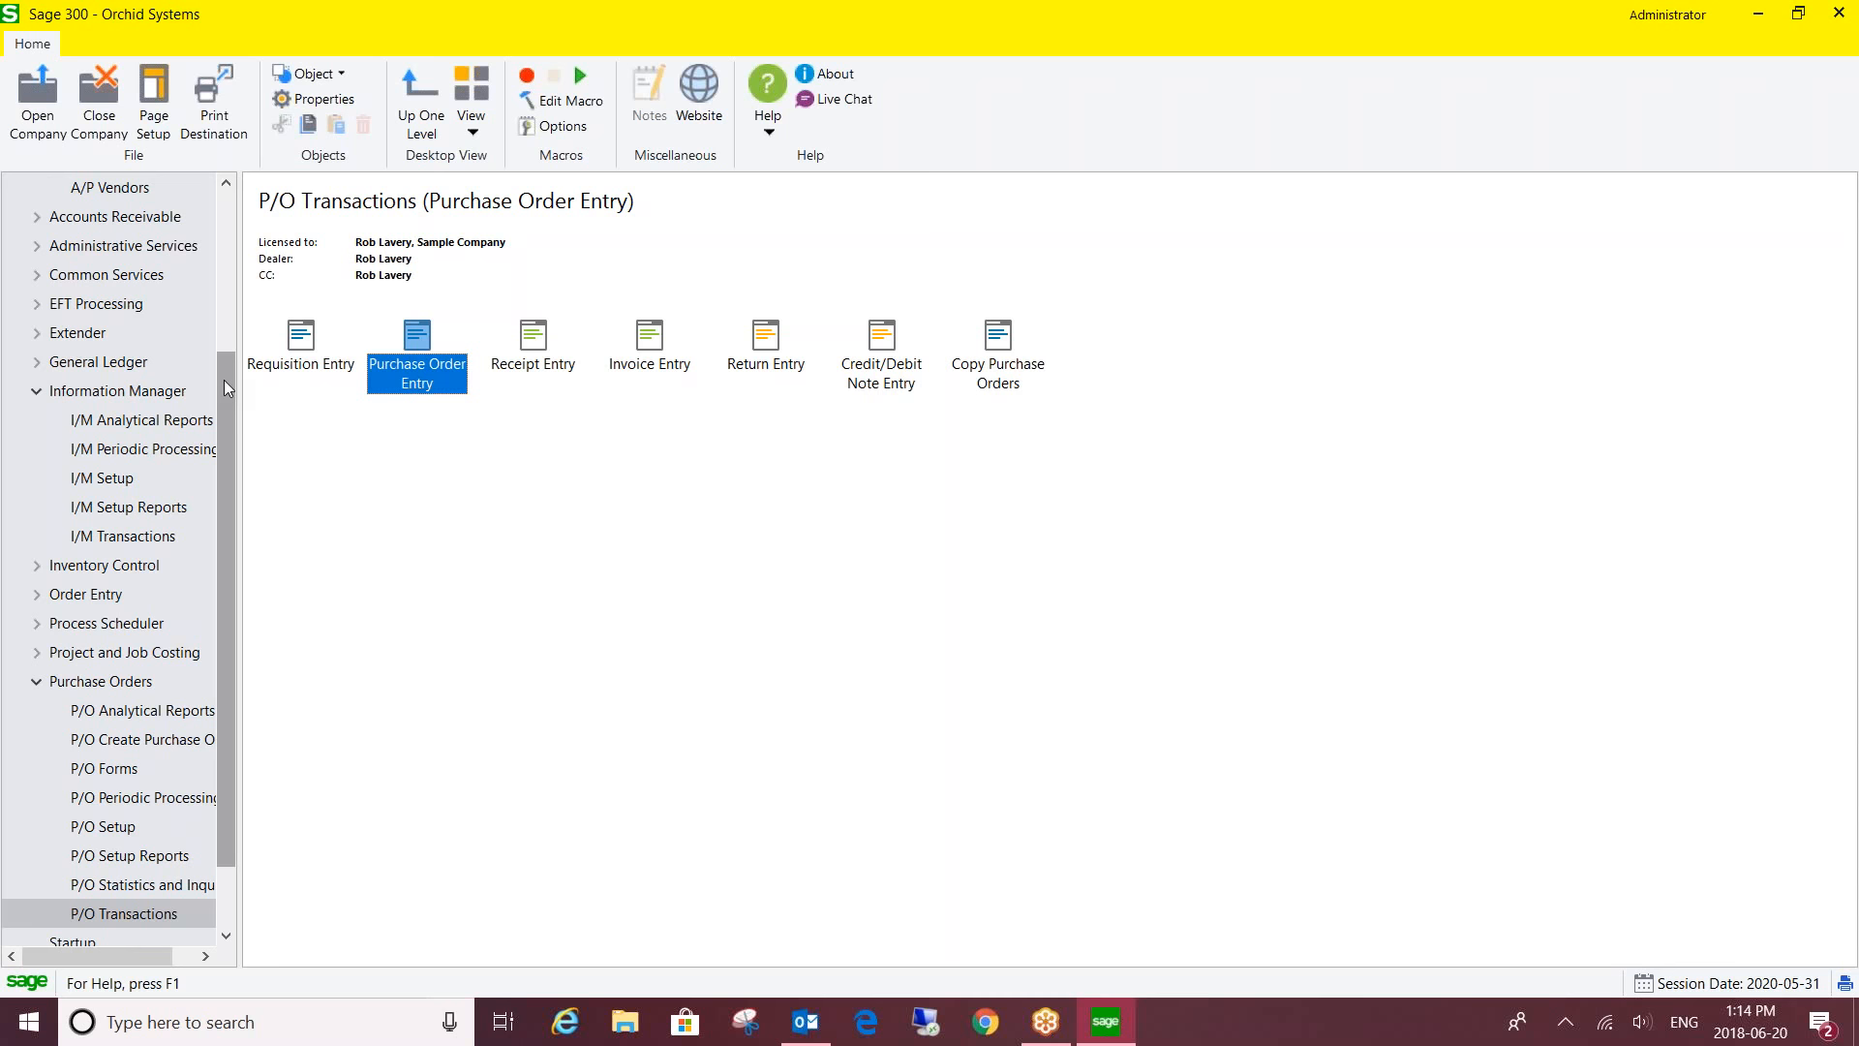
- Launch Order Entry from O/E Transactions on a new order and reveal the hidden tray icons
click(38, 334)
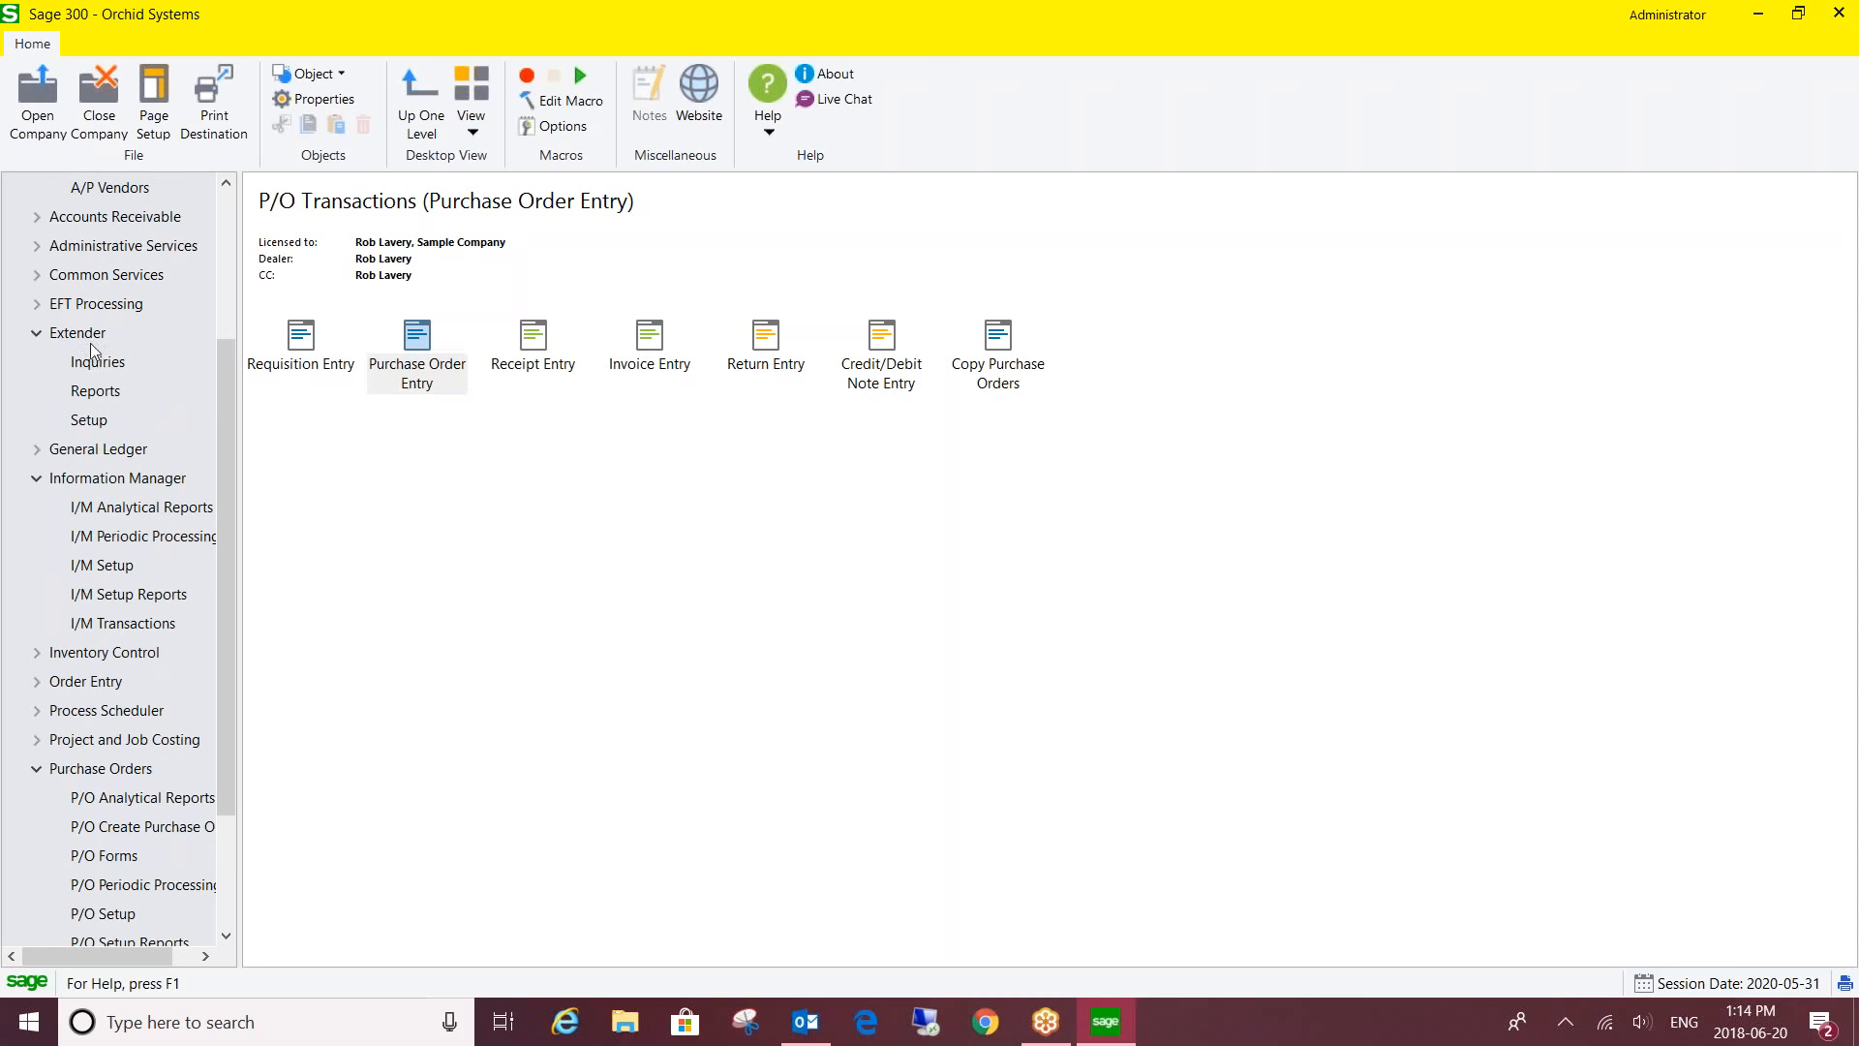
drag(223, 366, 217, 521)
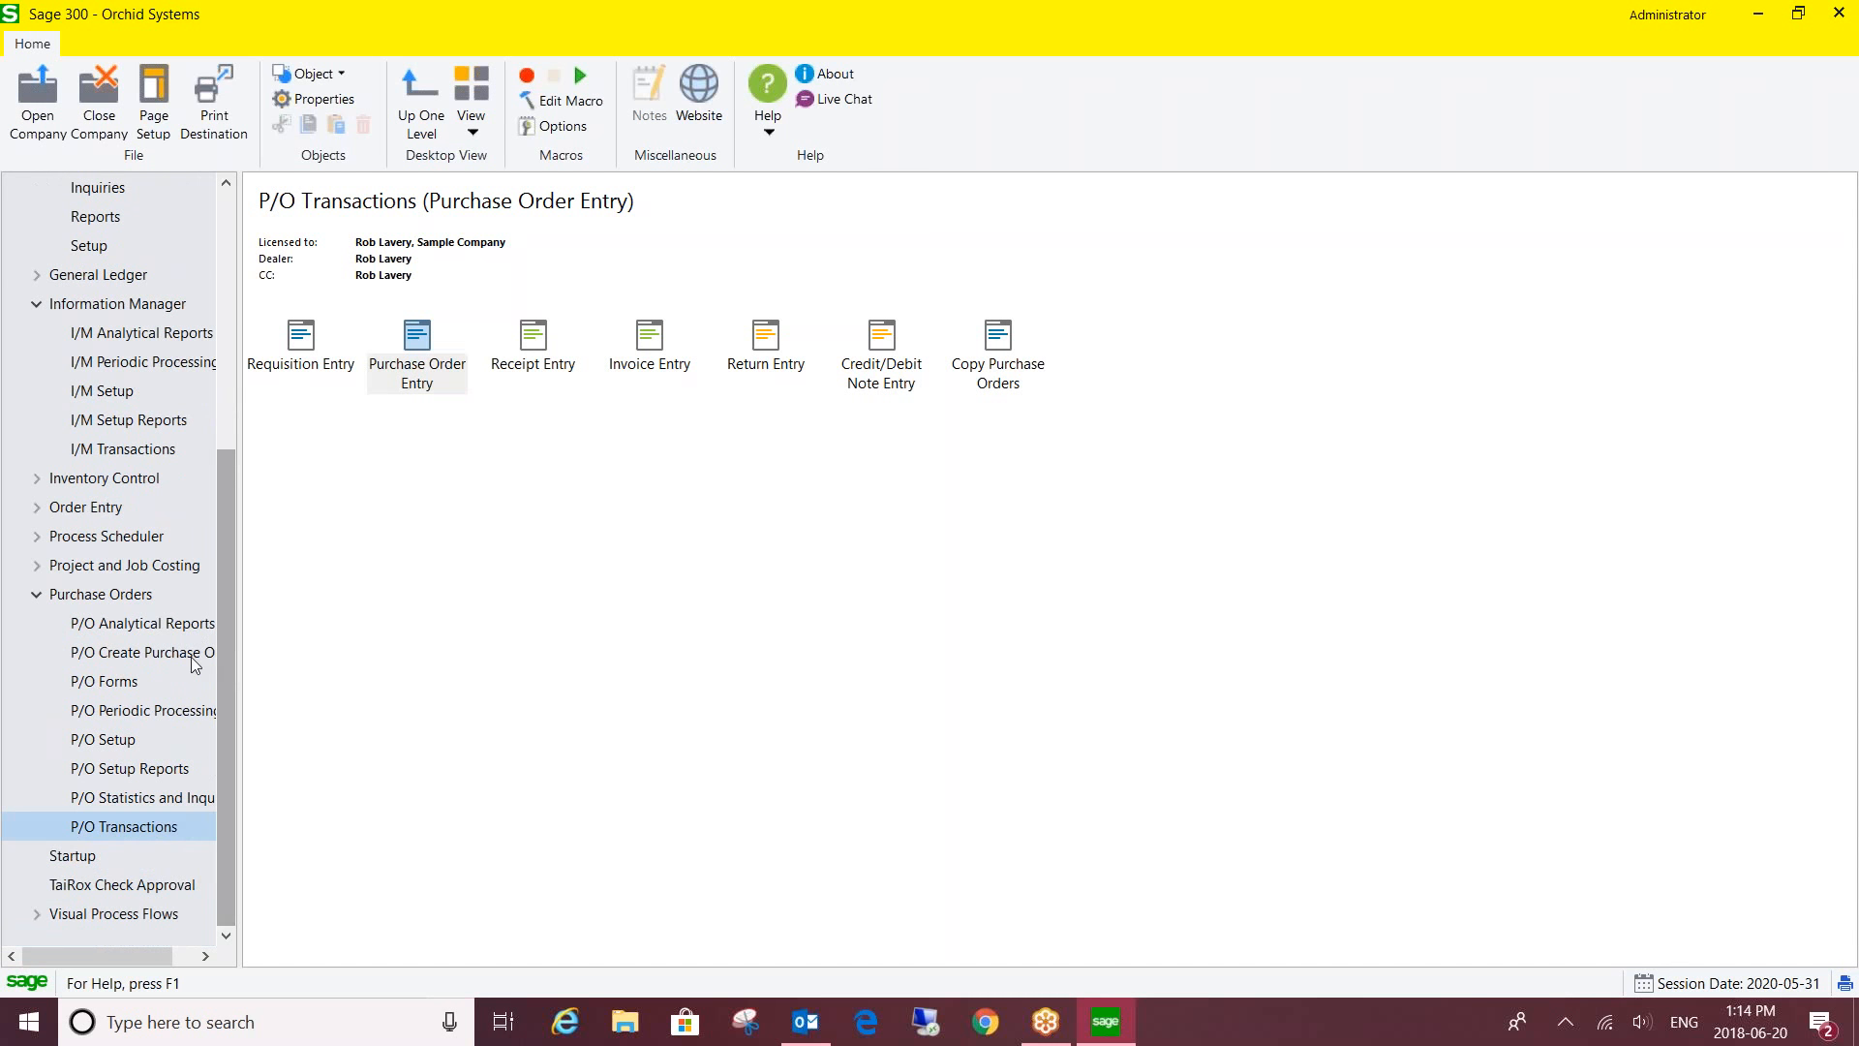
click(37, 509)
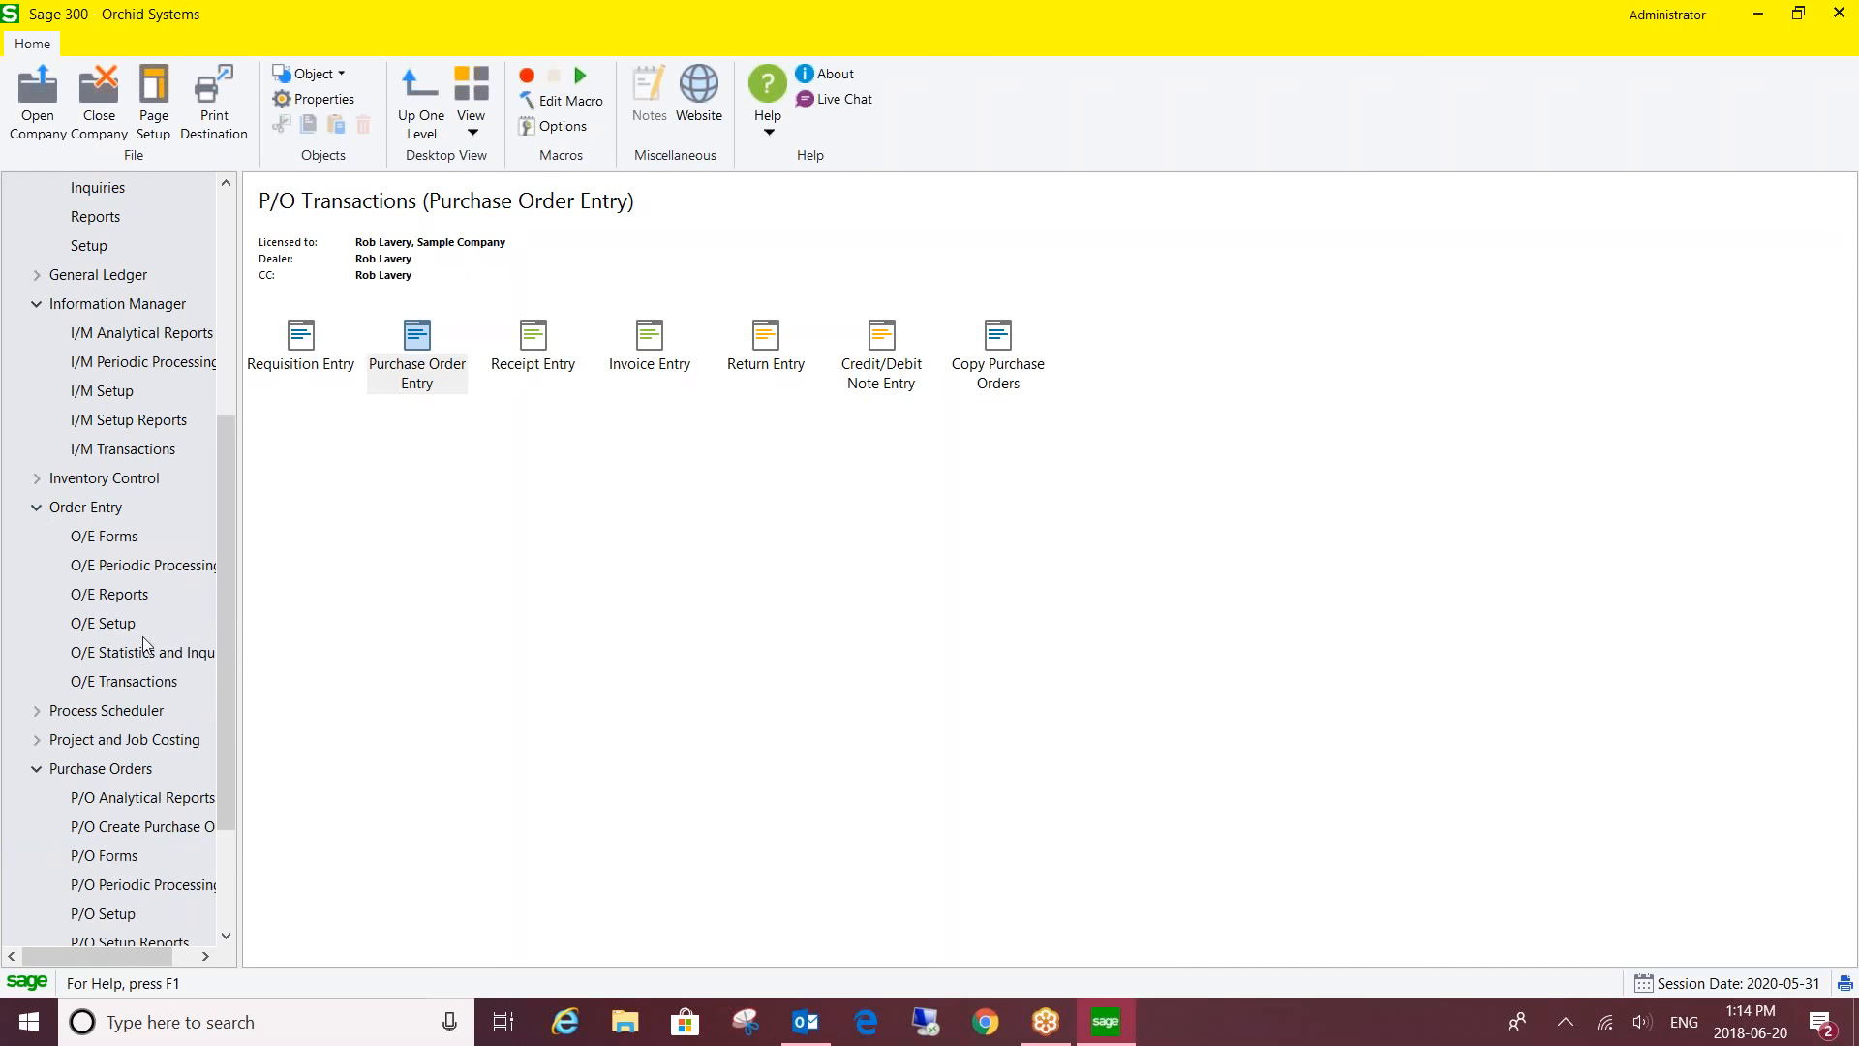
click(166, 682)
click(301, 346)
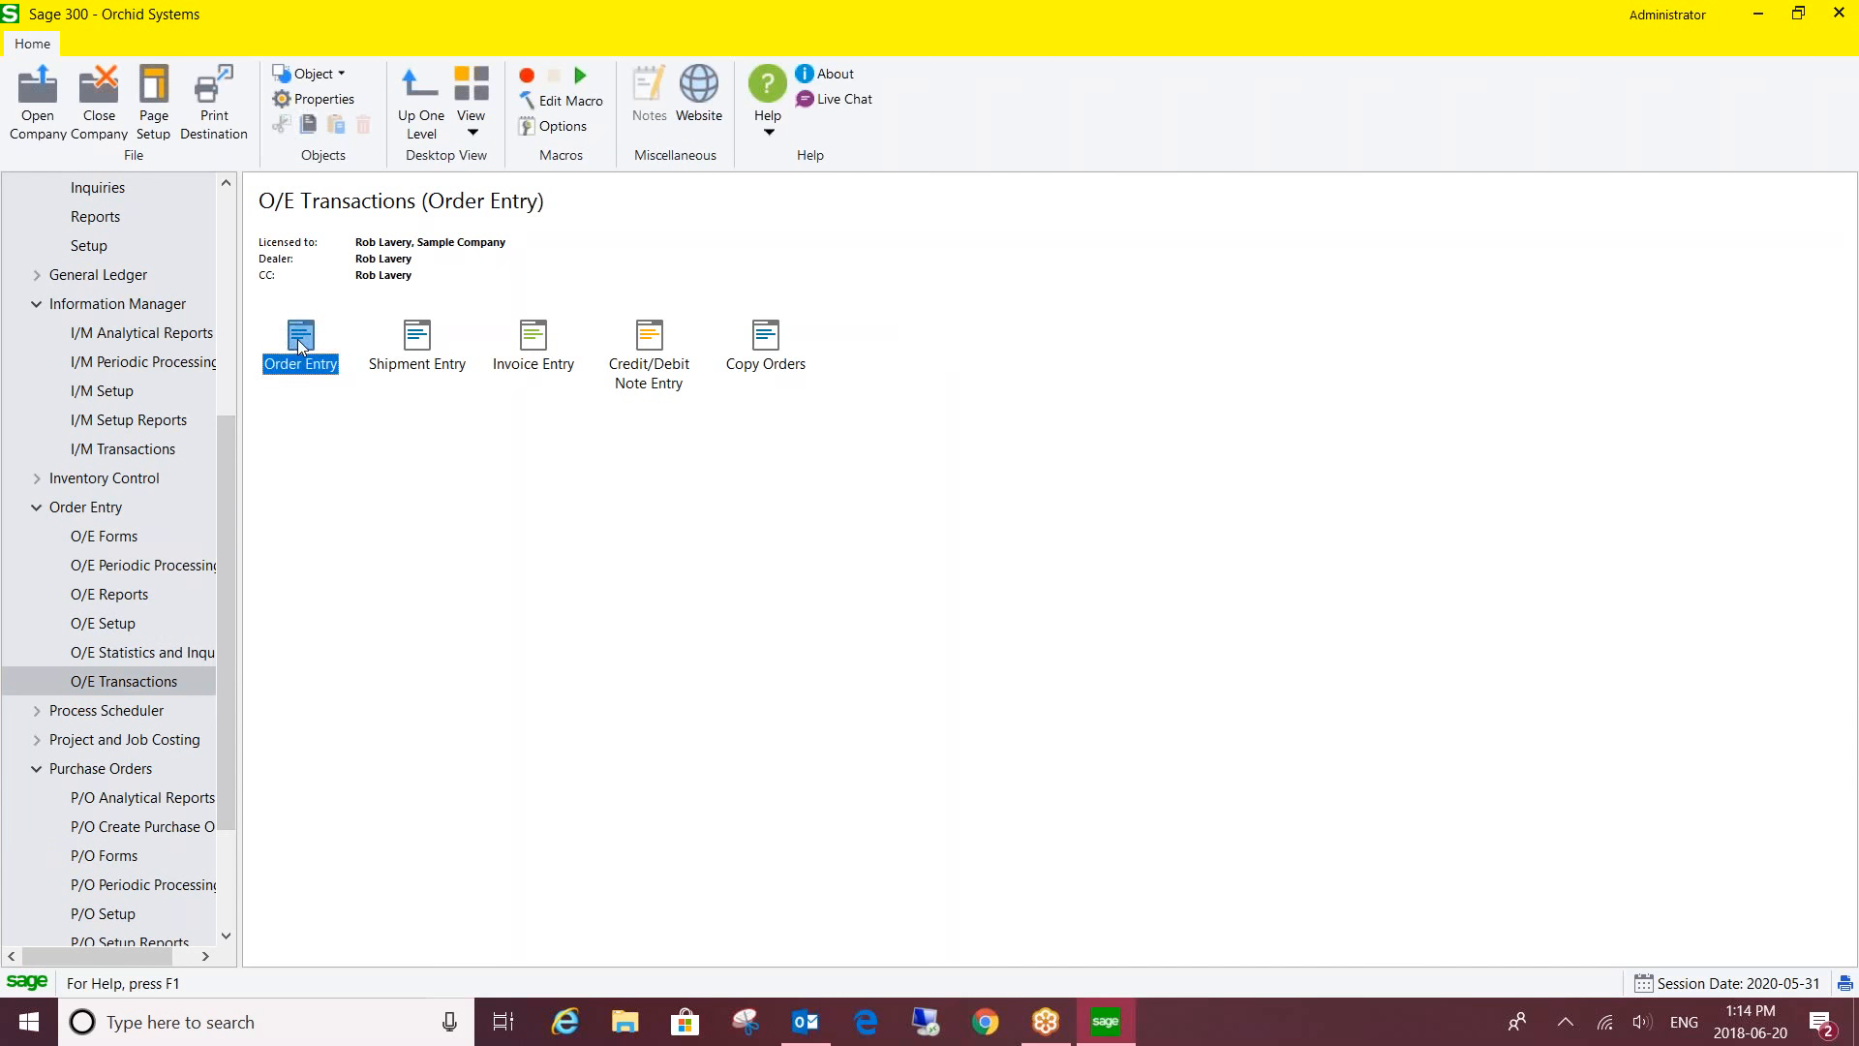
double_click(301, 341)
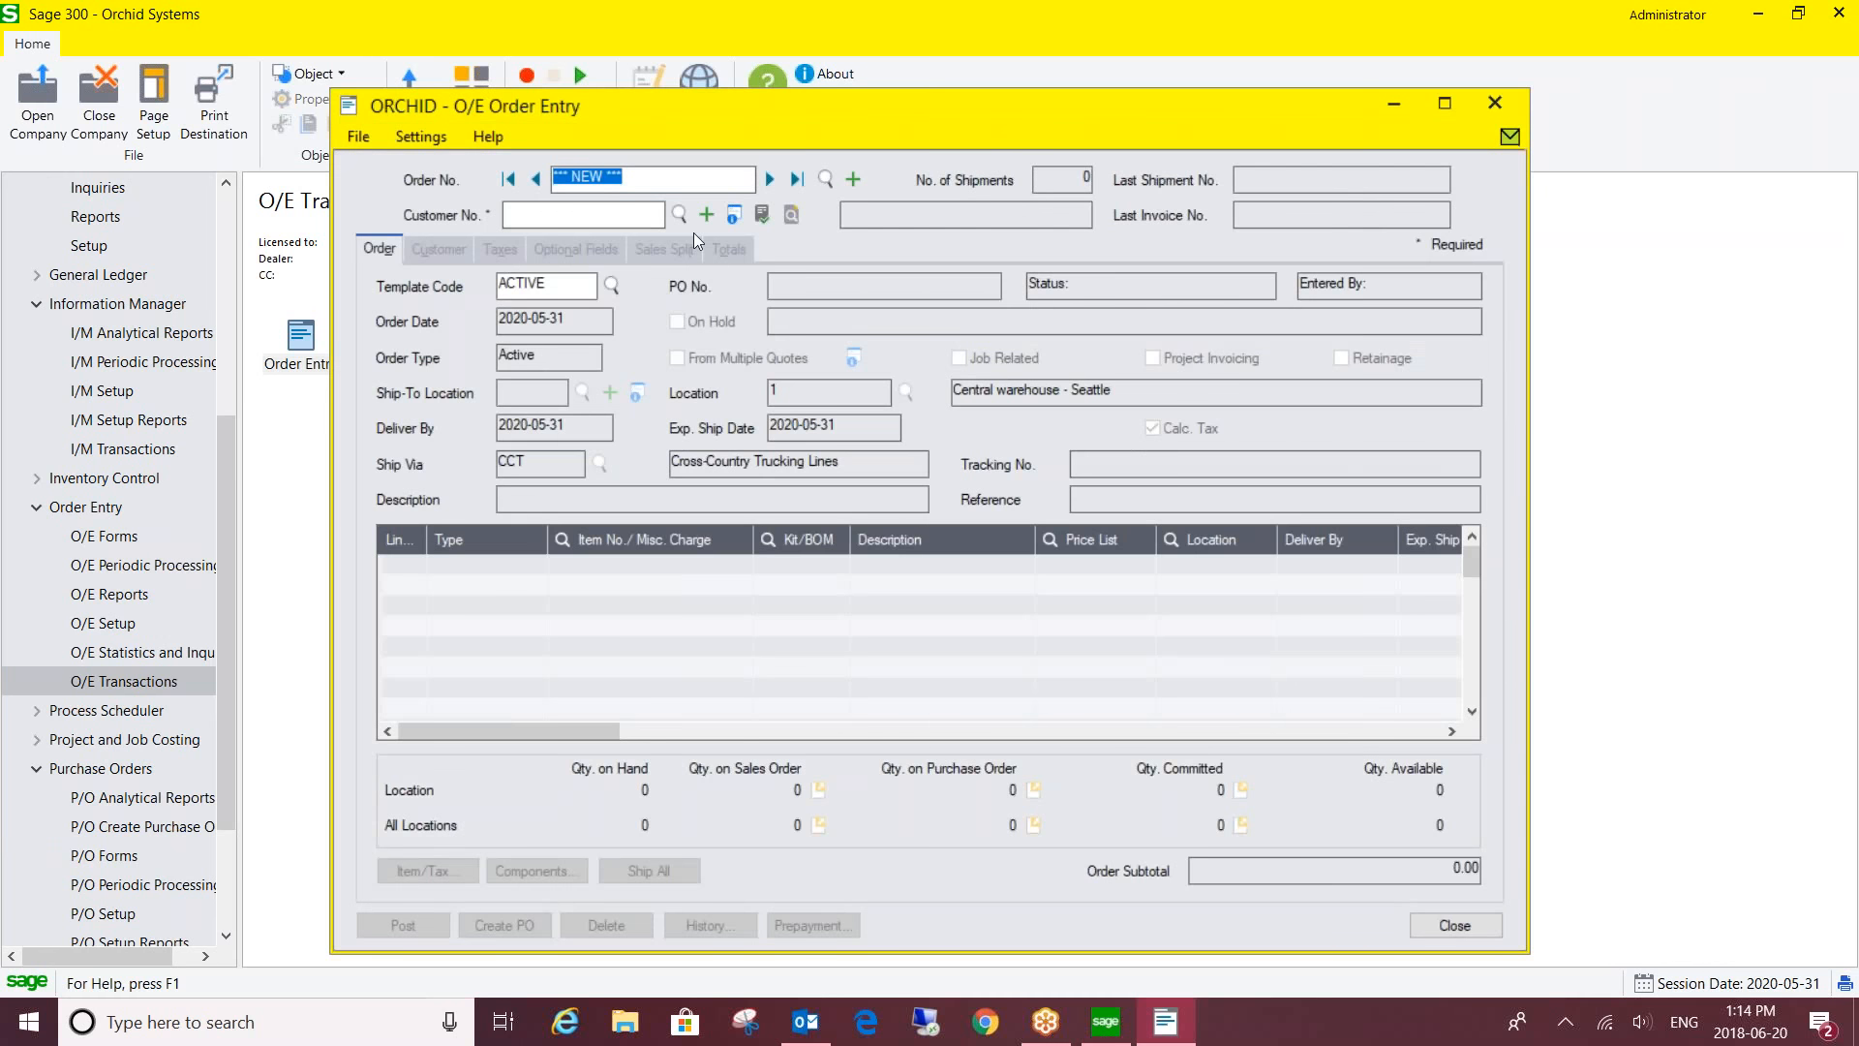
drag(728, 113, 569, 97)
click(1564, 1021)
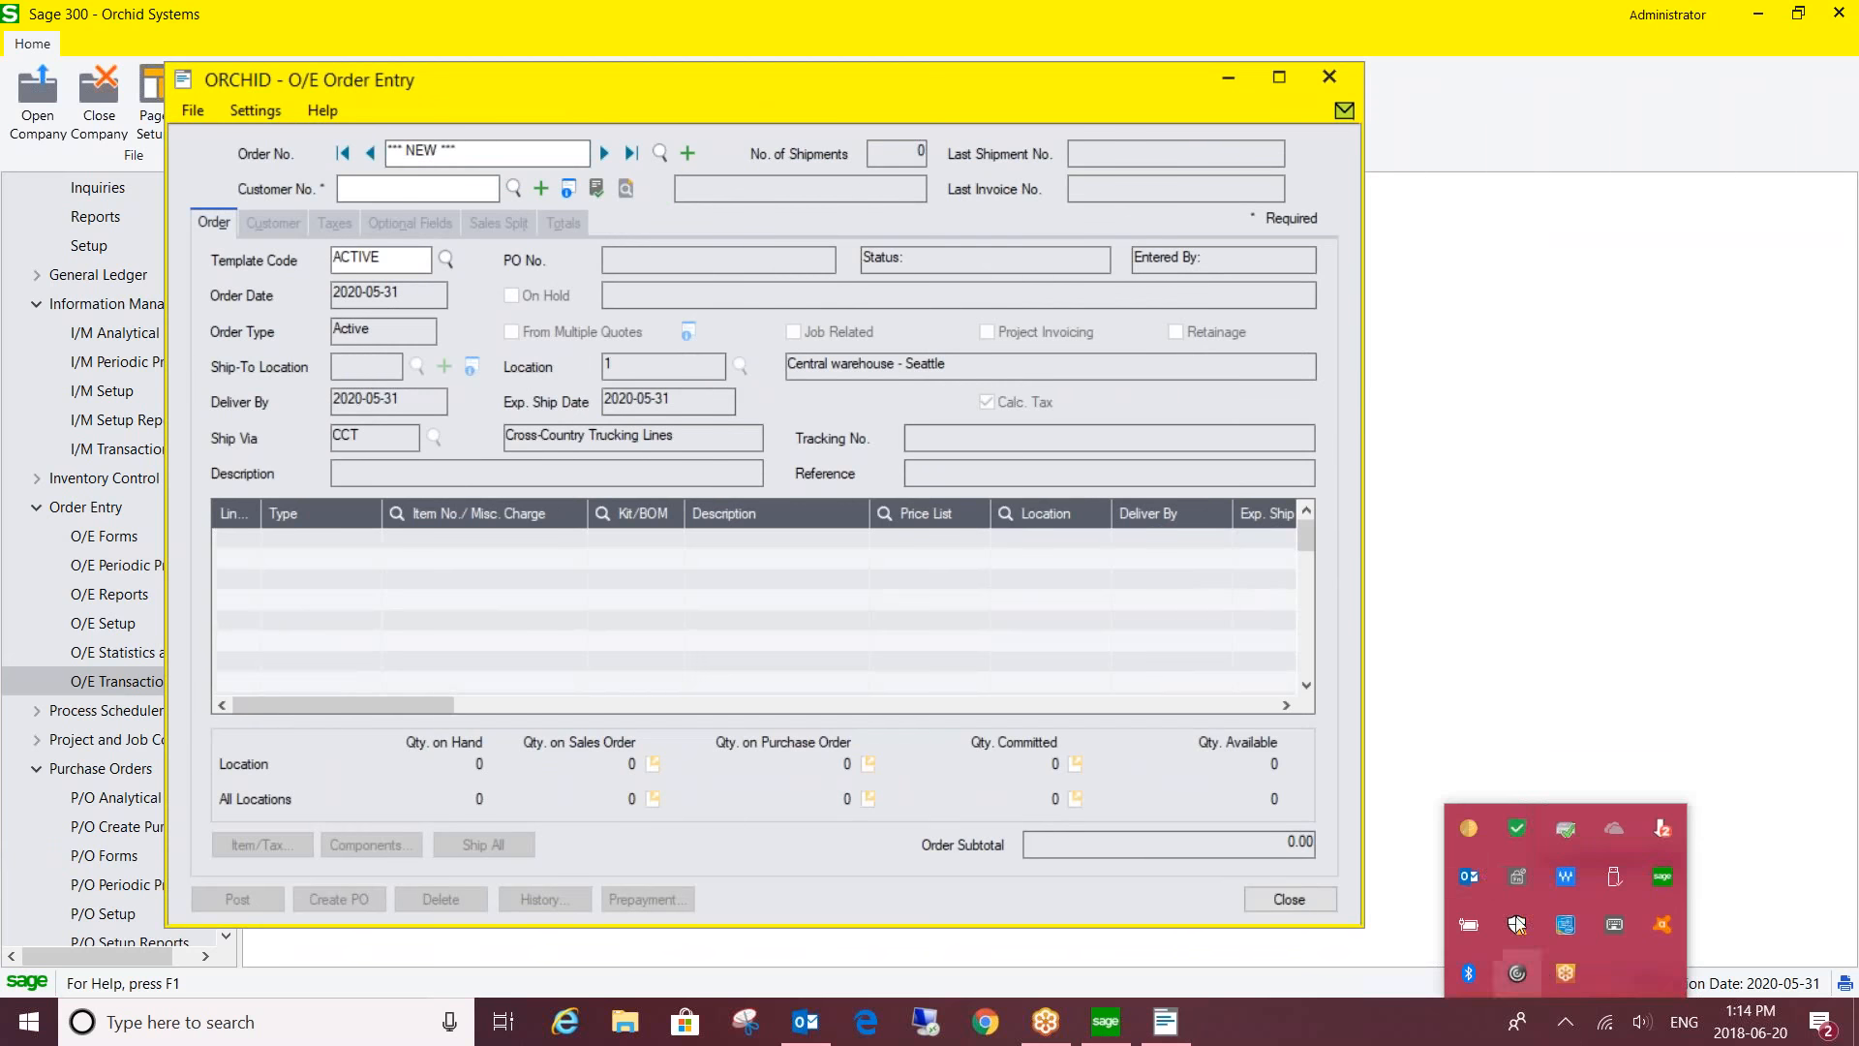
- Open the Information Manager tray Options showing hotkey F11, then focus the order's Customer No. field
right_click(1467, 829)
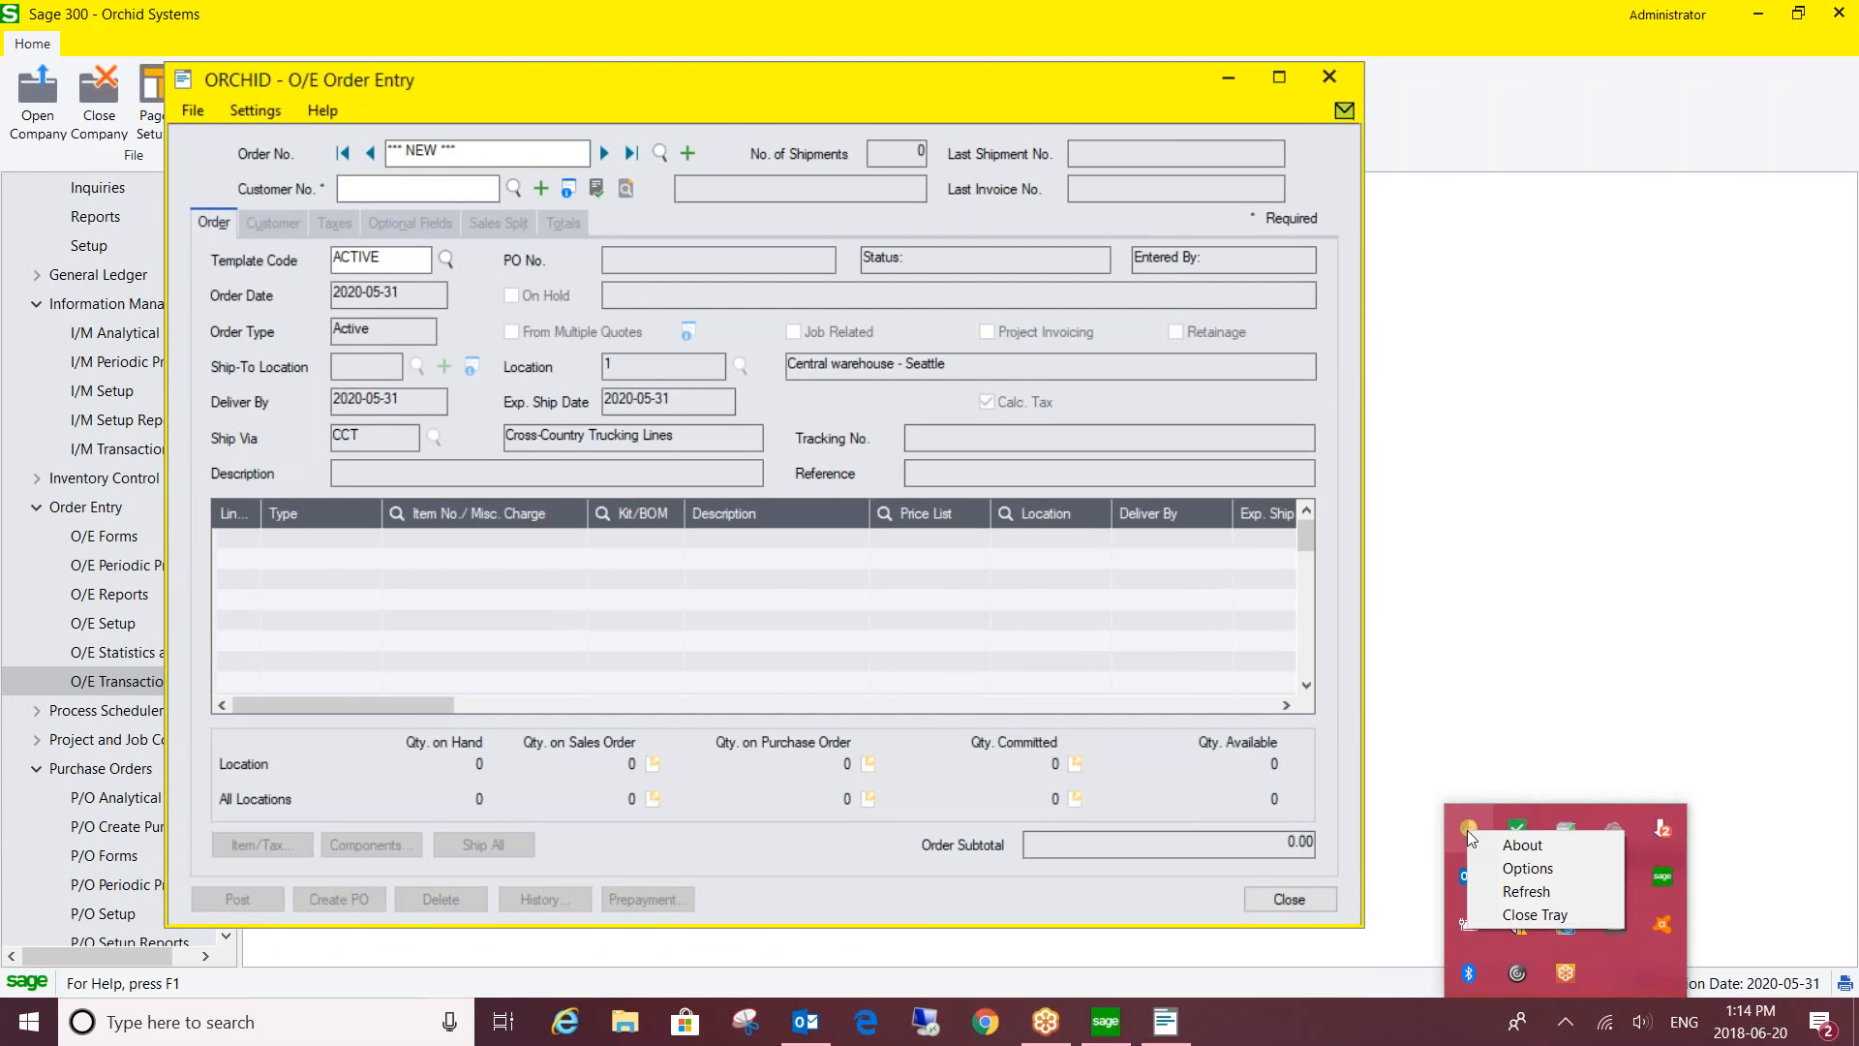
click(1531, 868)
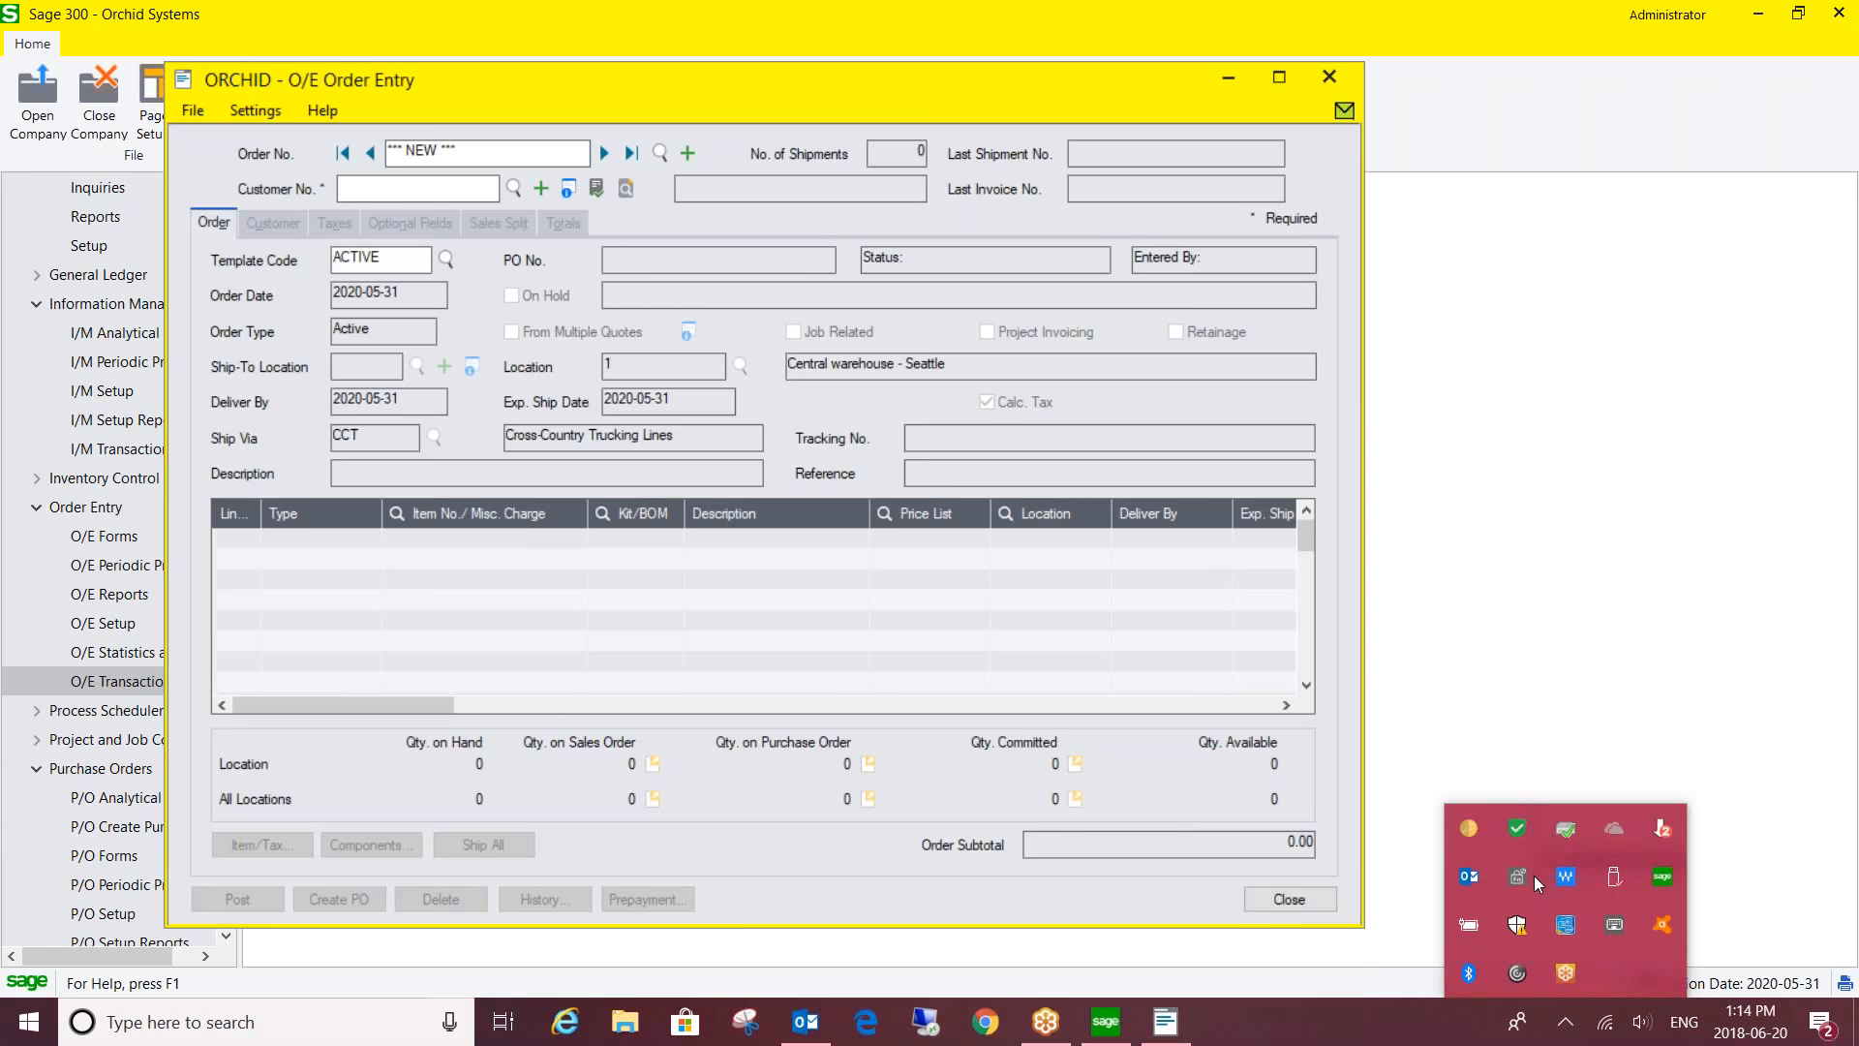
drag(642, 89, 834, 93)
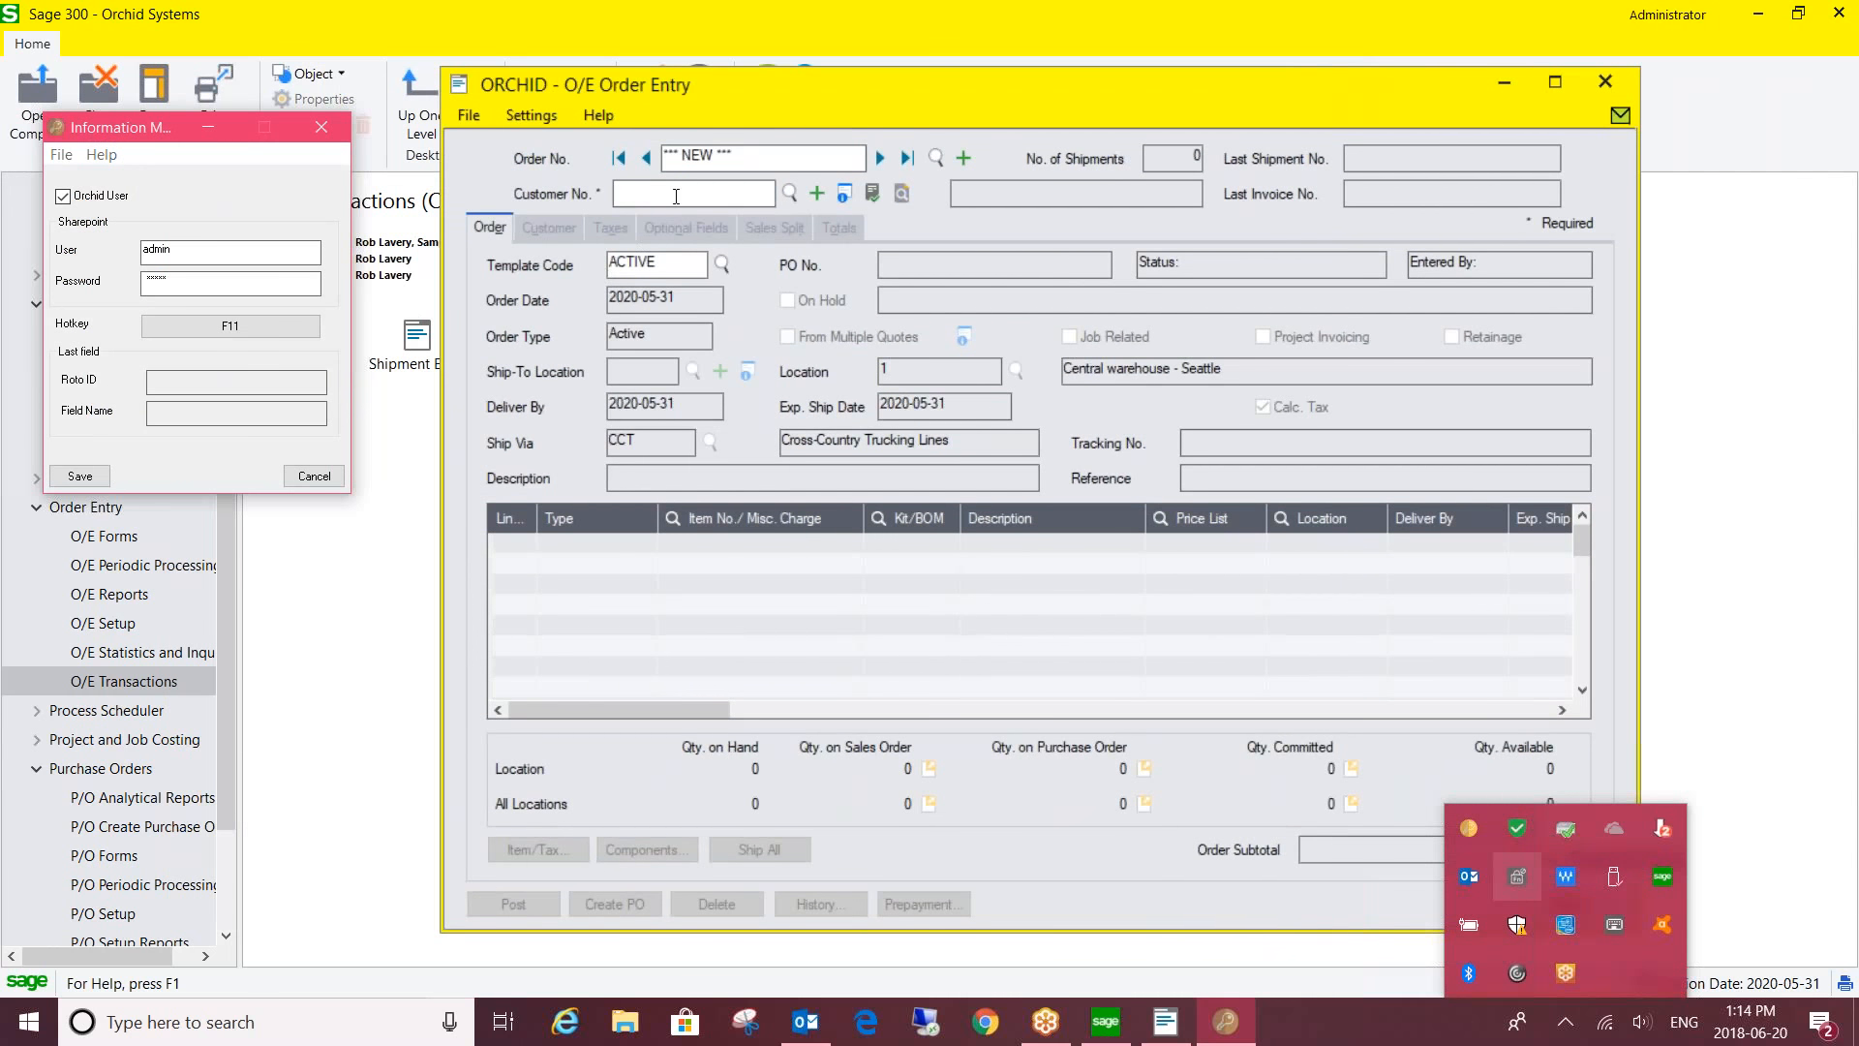
click(676, 196)
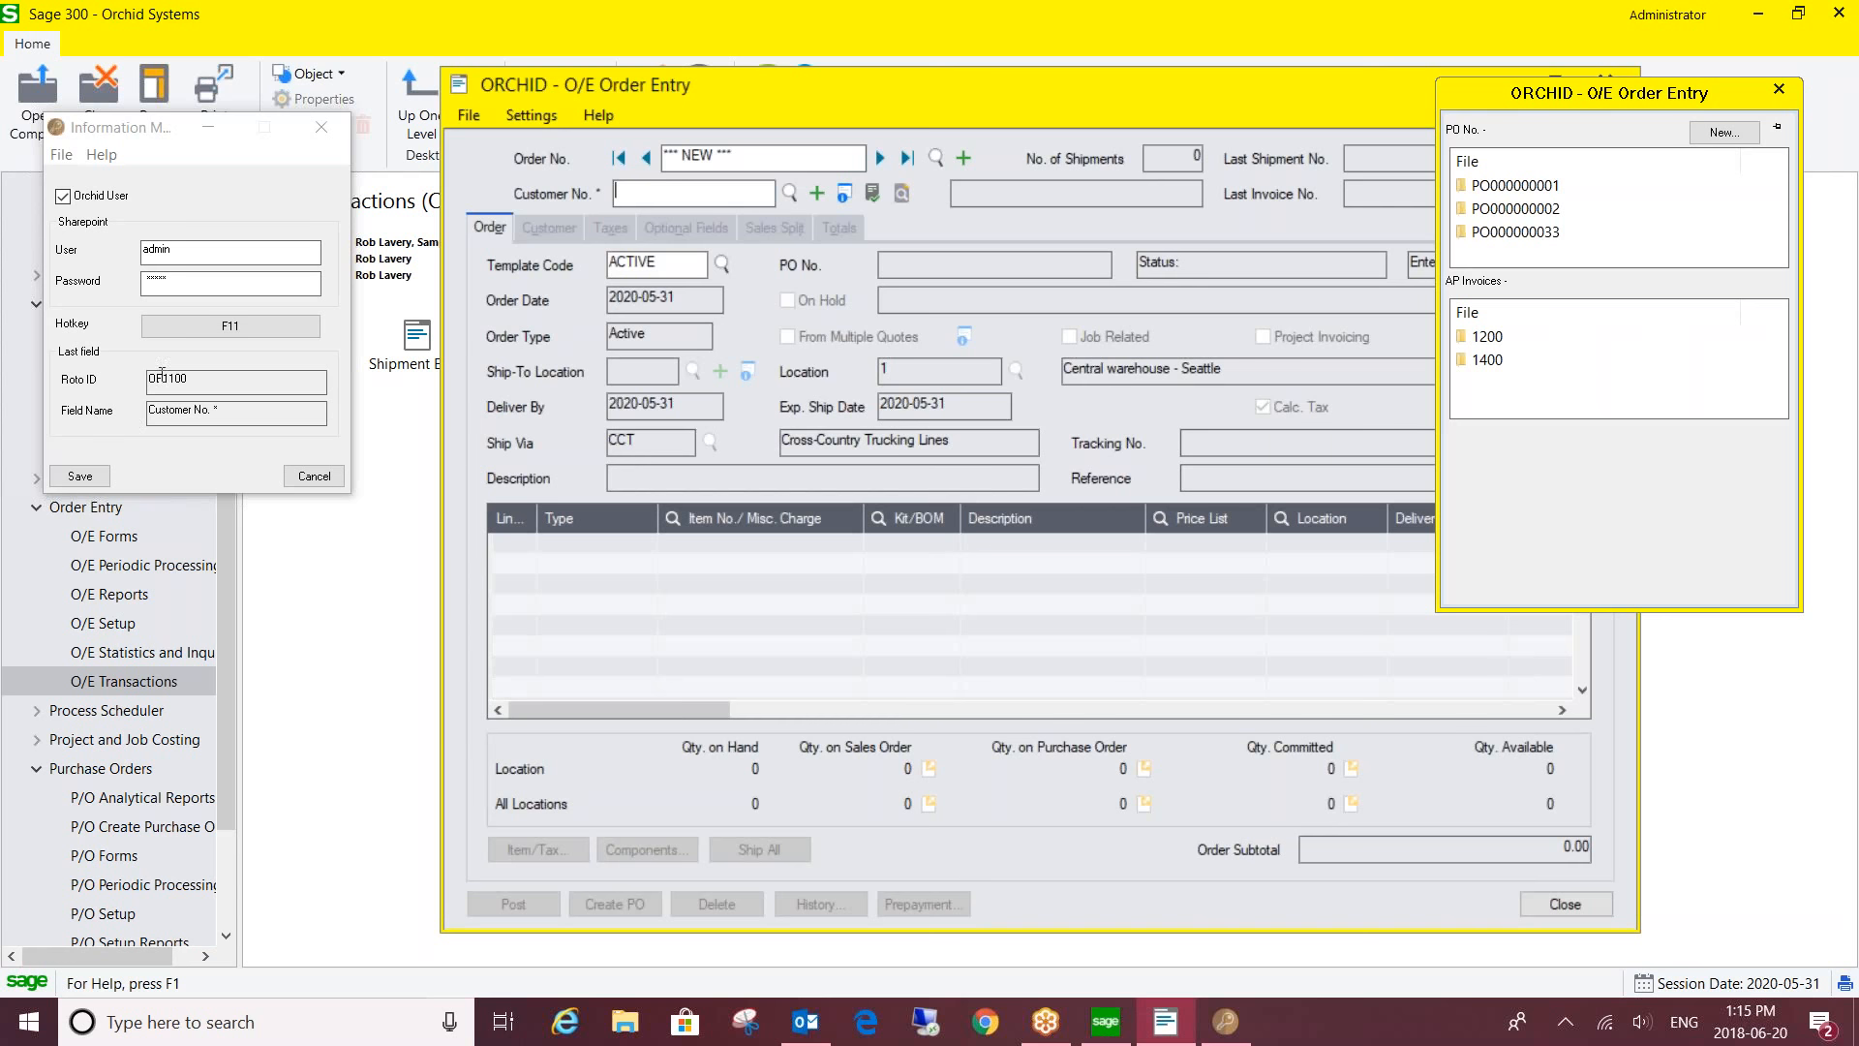
click(322, 130)
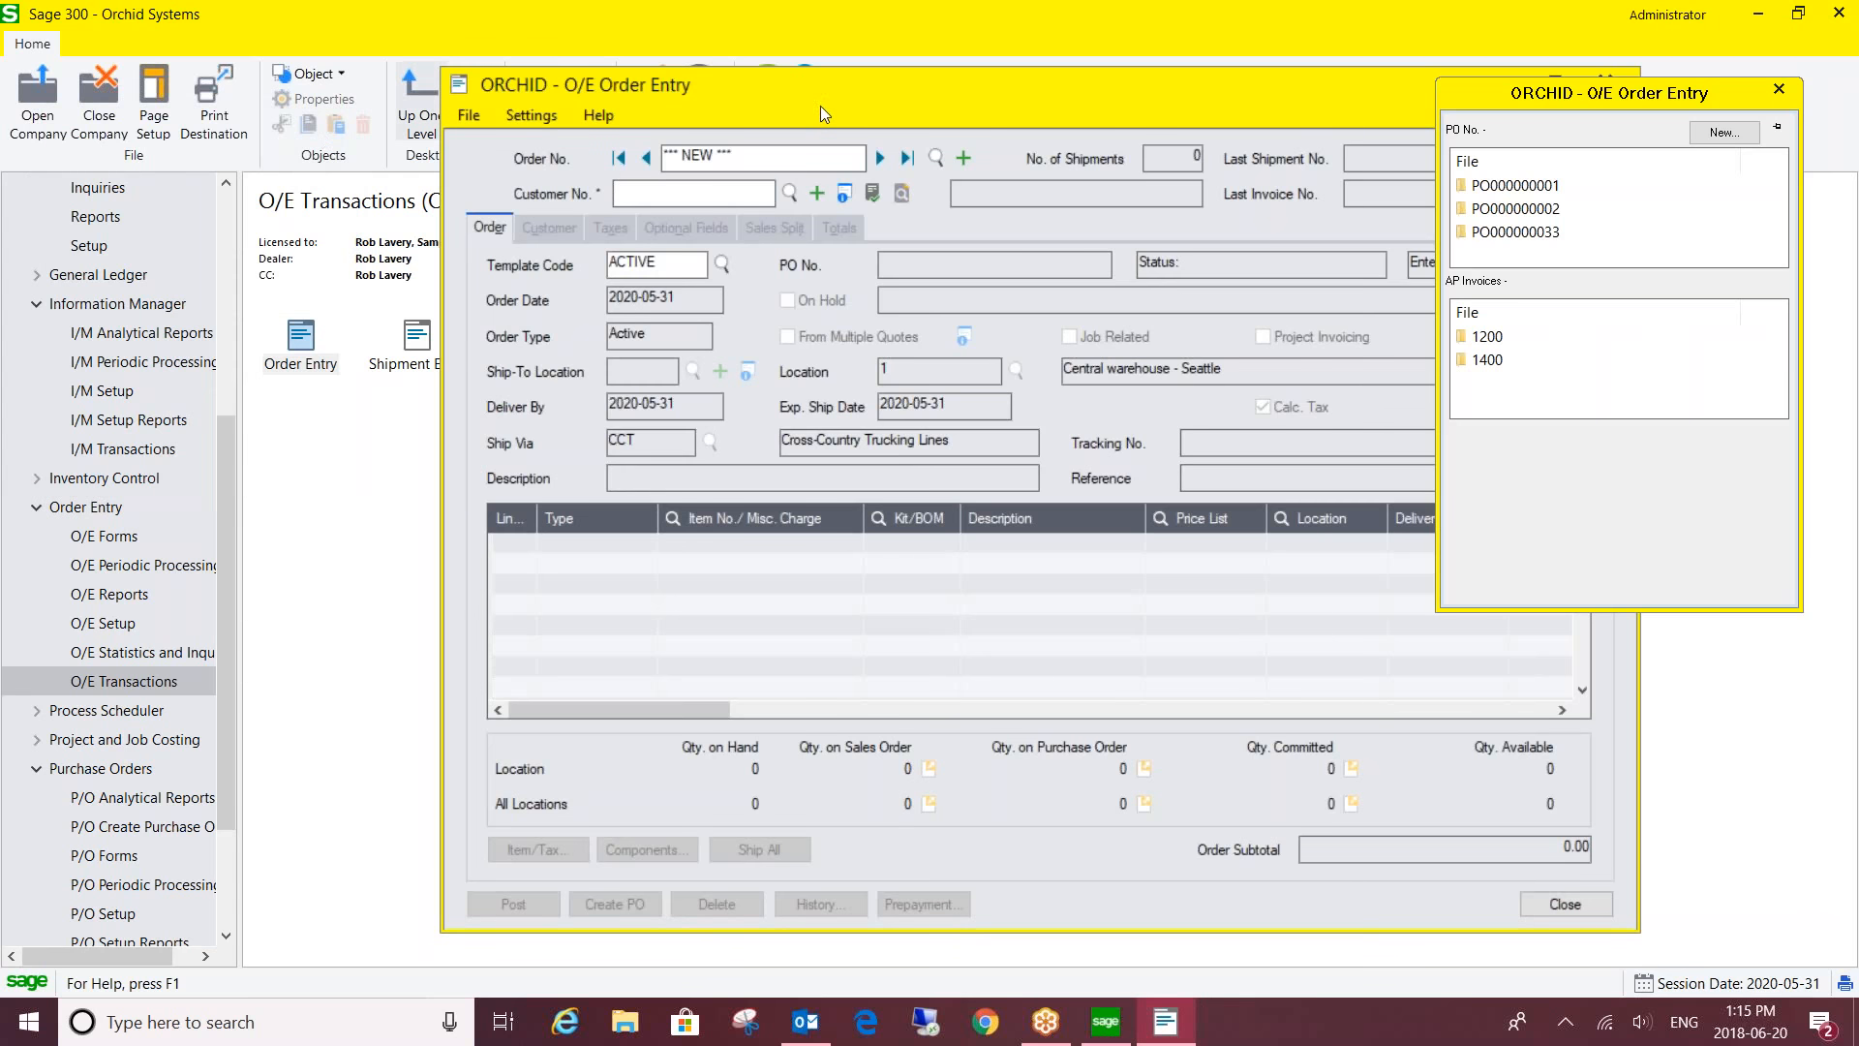
drag(746, 87, 548, 87)
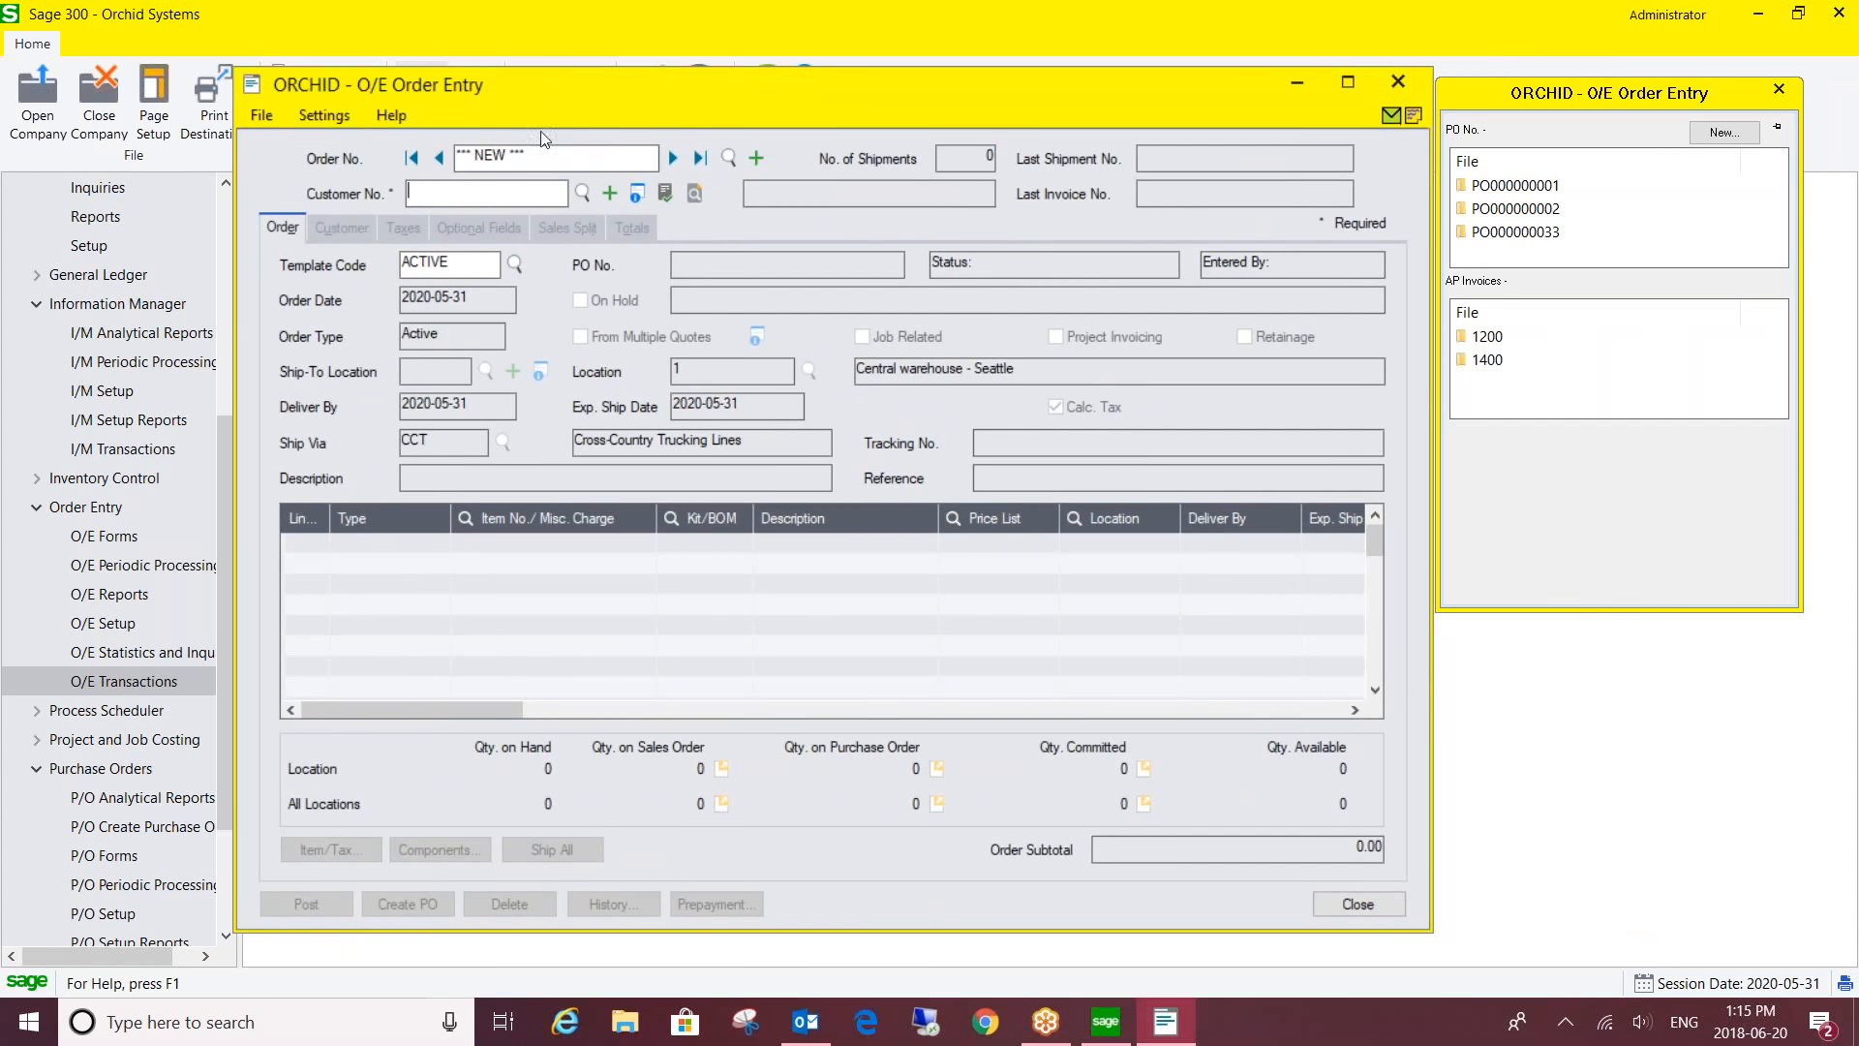
click(700, 158)
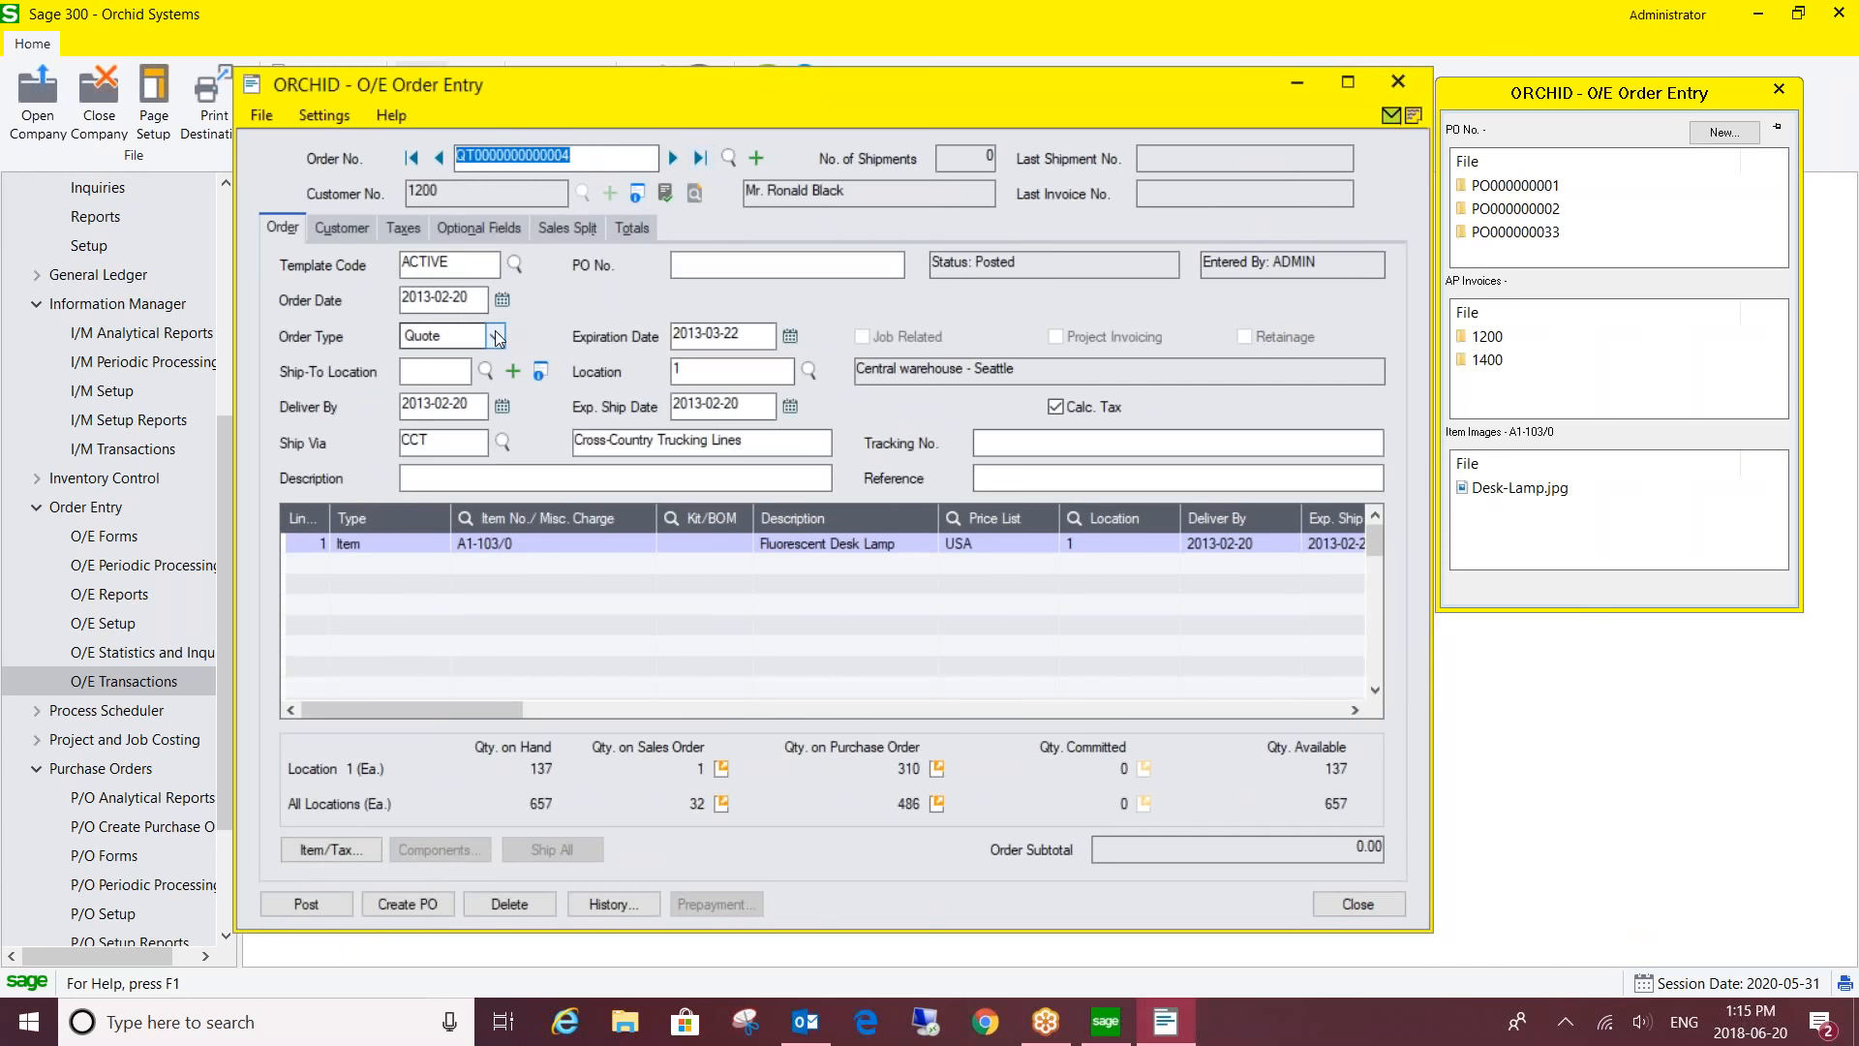
click(493, 336)
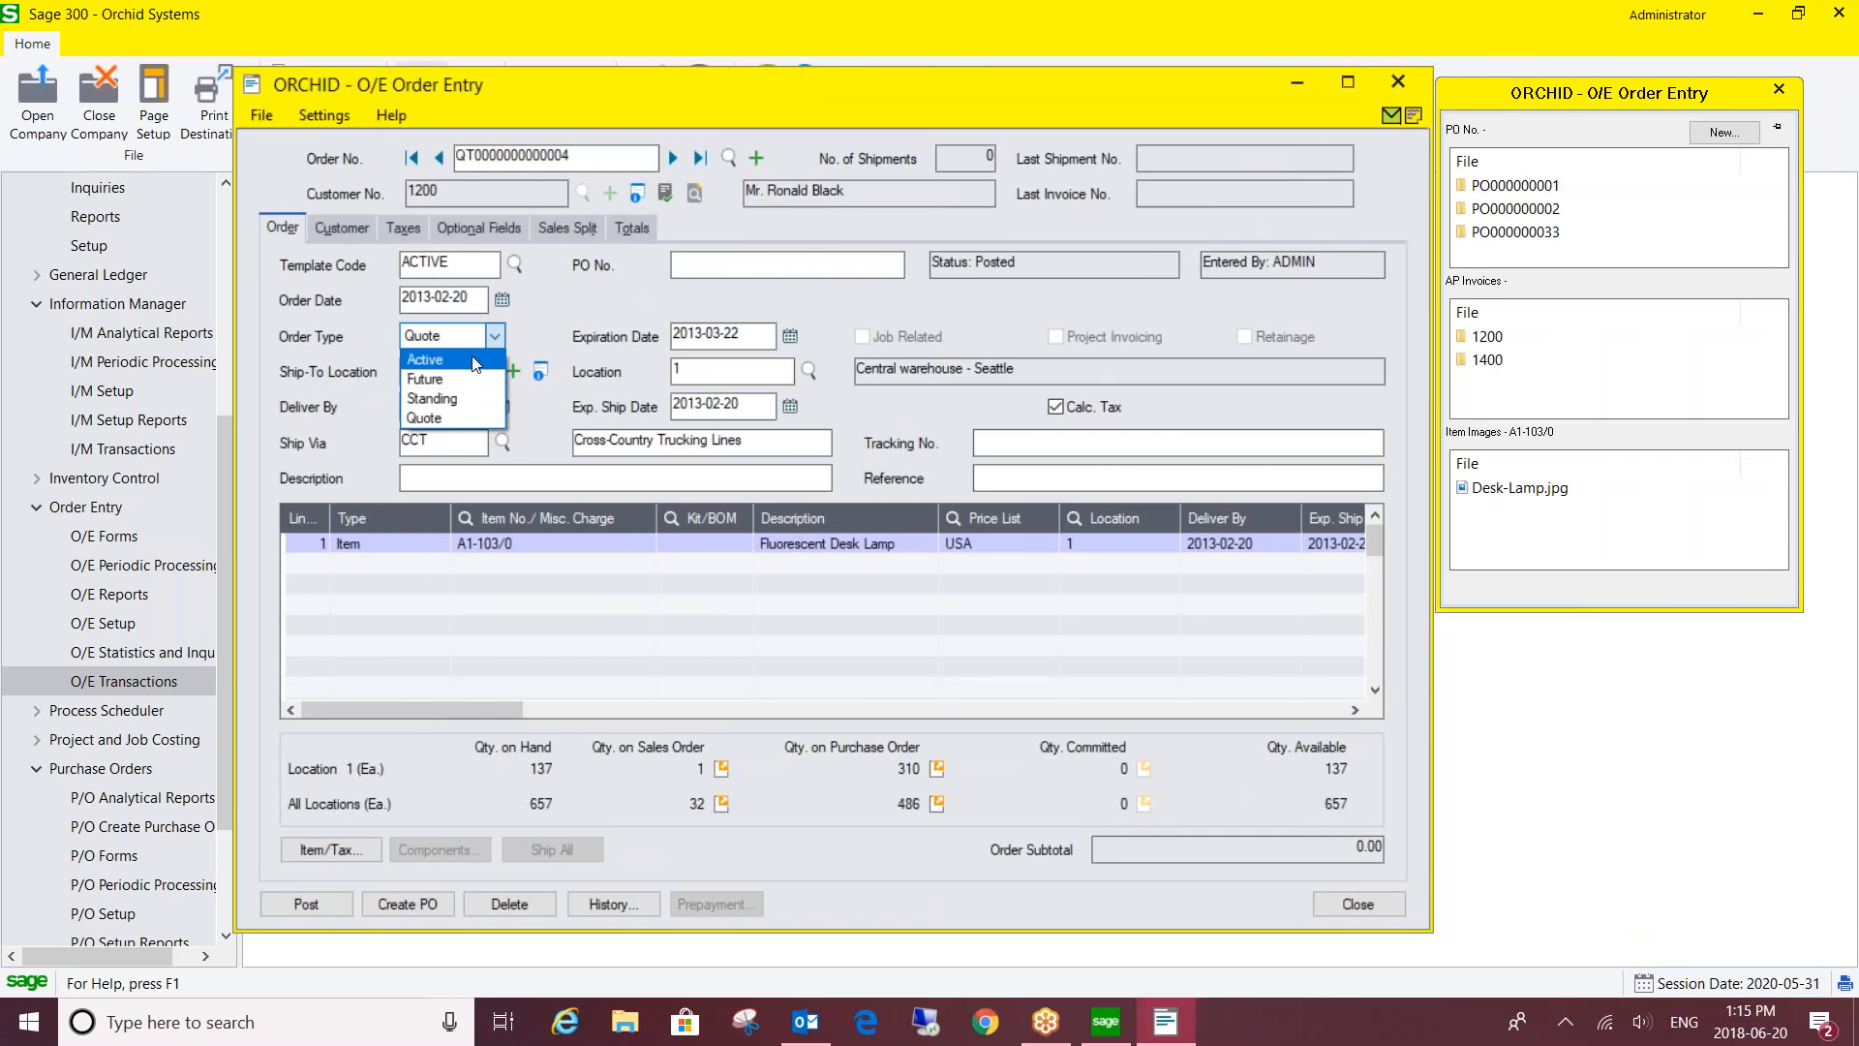
click(502, 335)
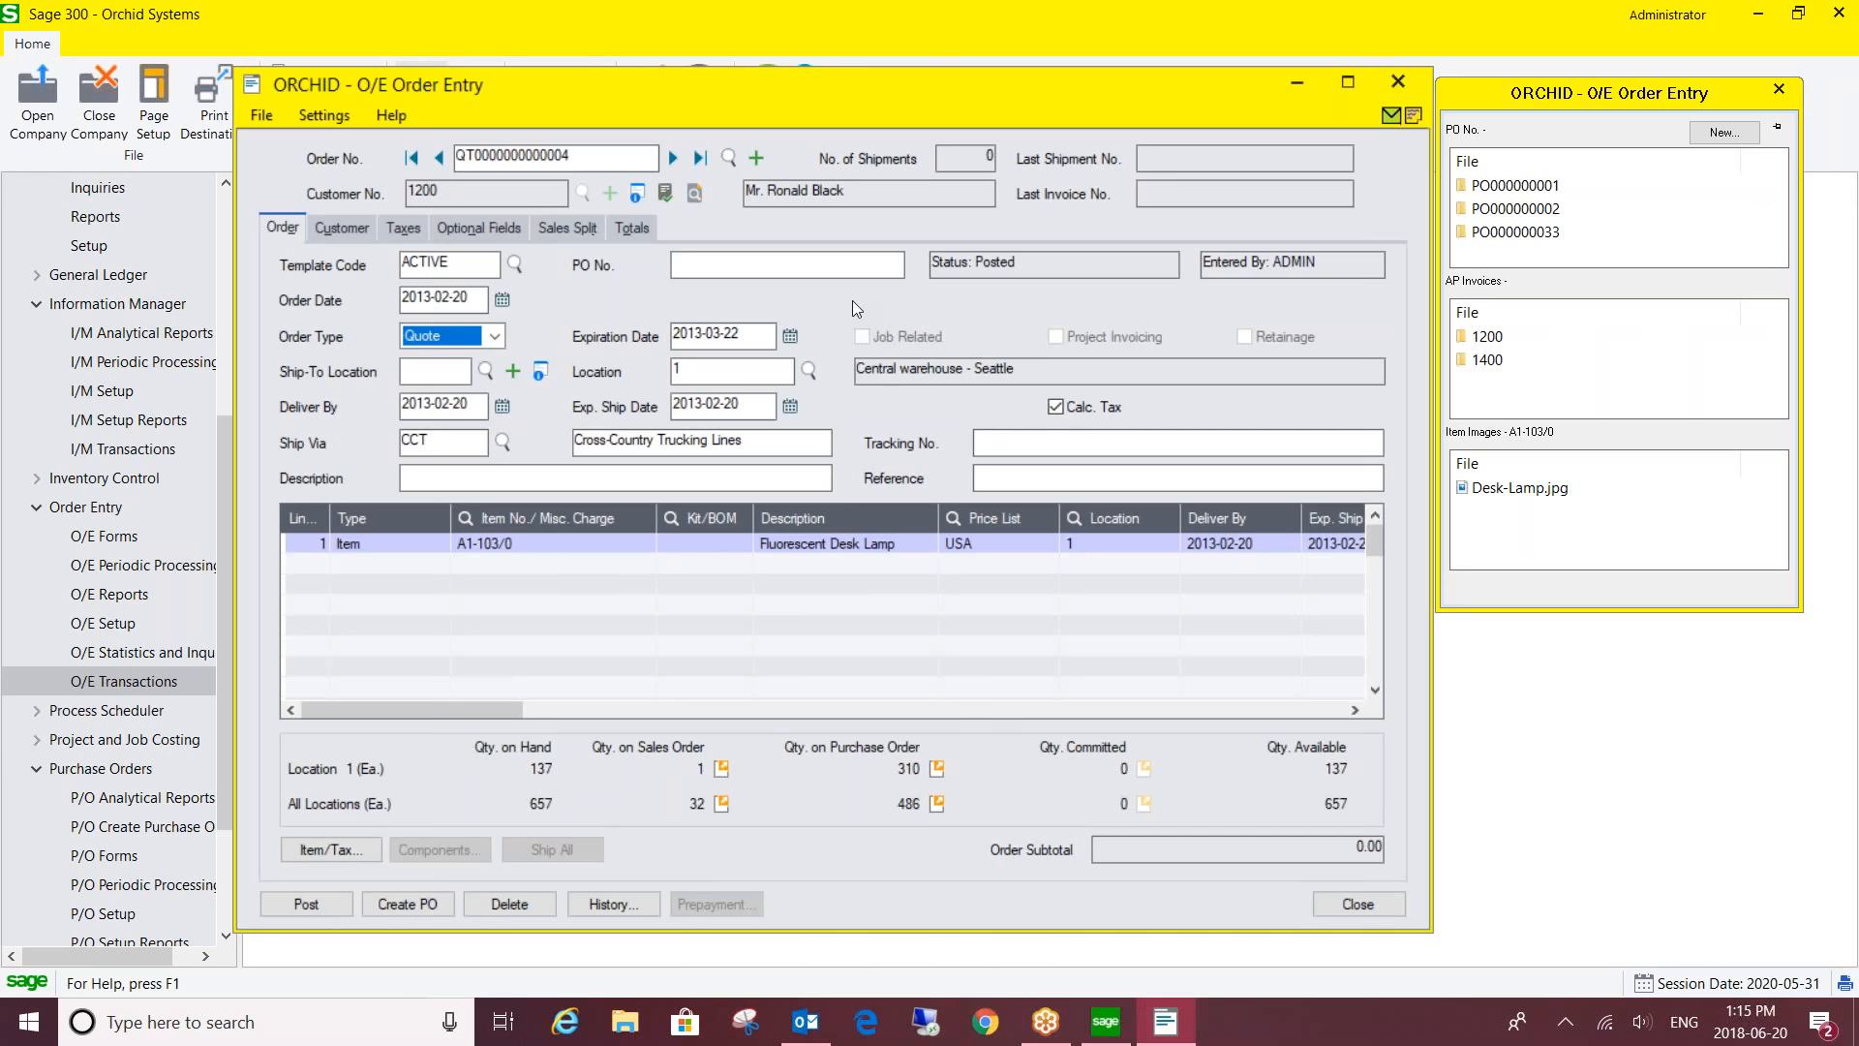
click(1397, 82)
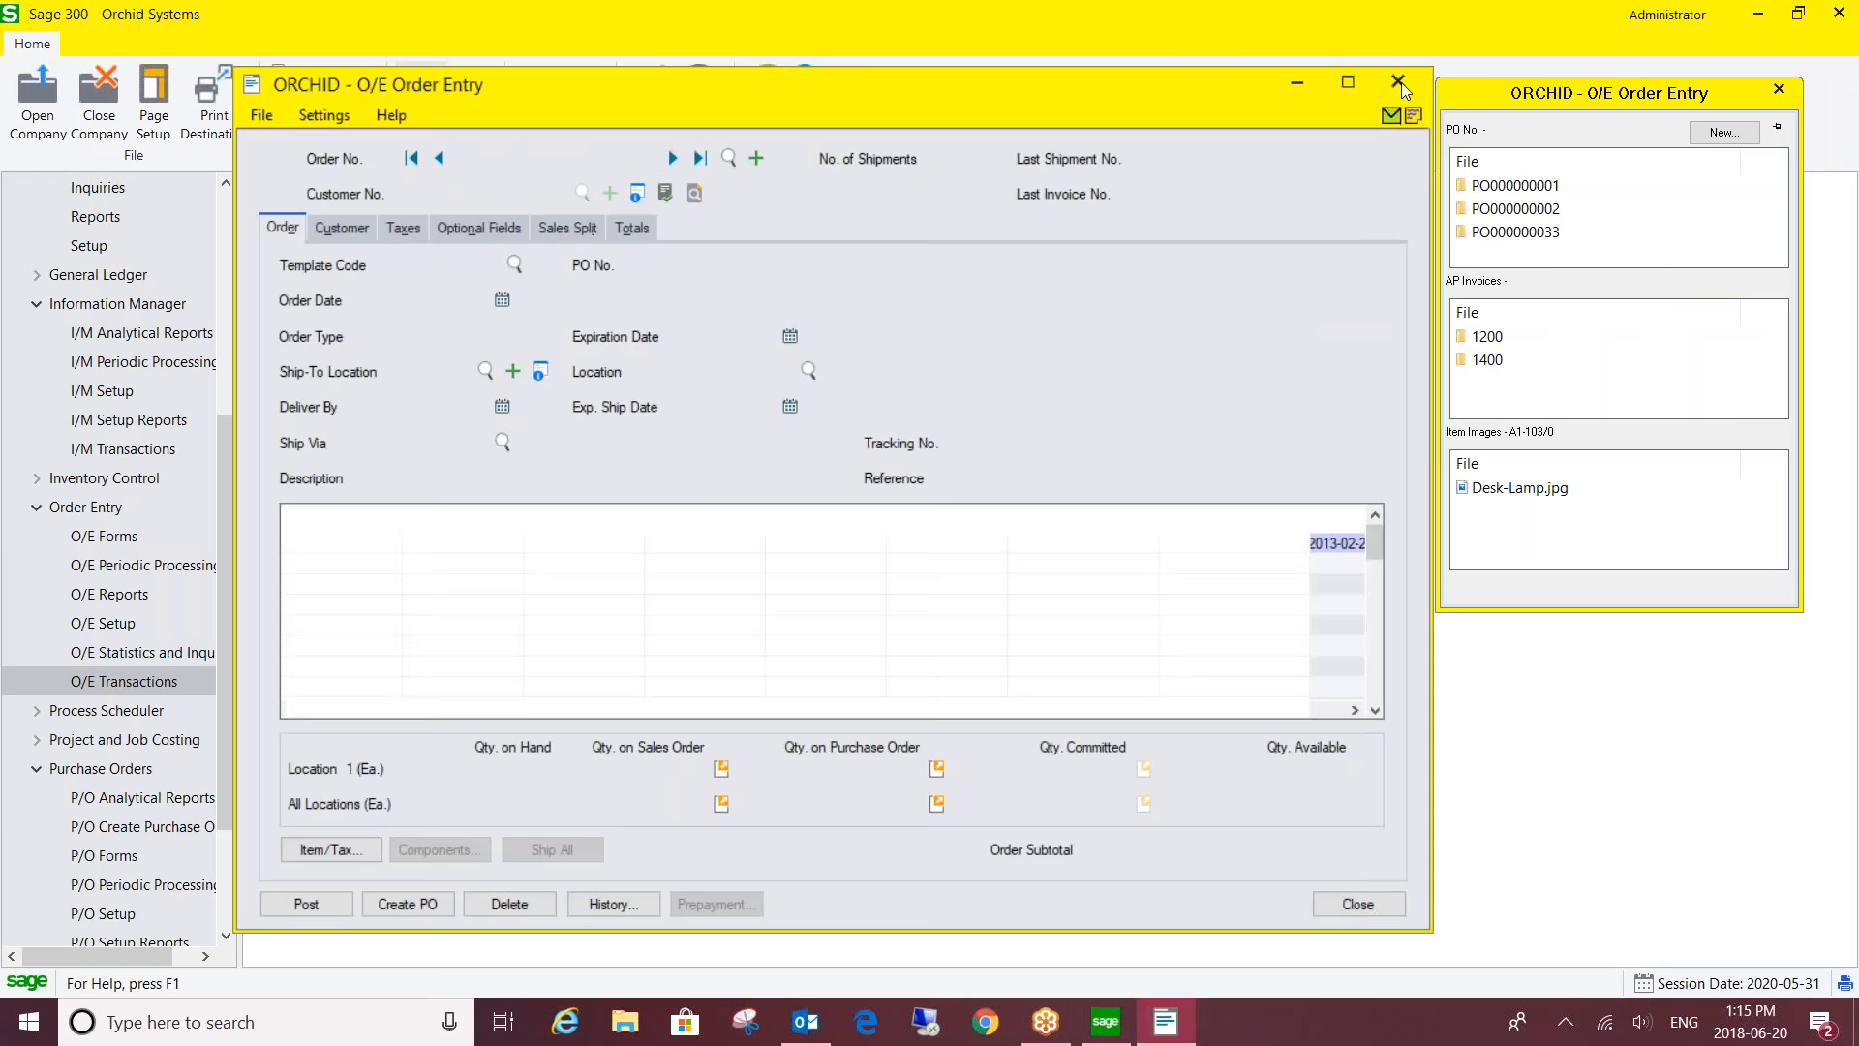
- Open I/M Options' Notes/DML Hotkey tab and show Details for the VENDOR NUMBER / DOCUMENT NUMBER line
click(145, 308)
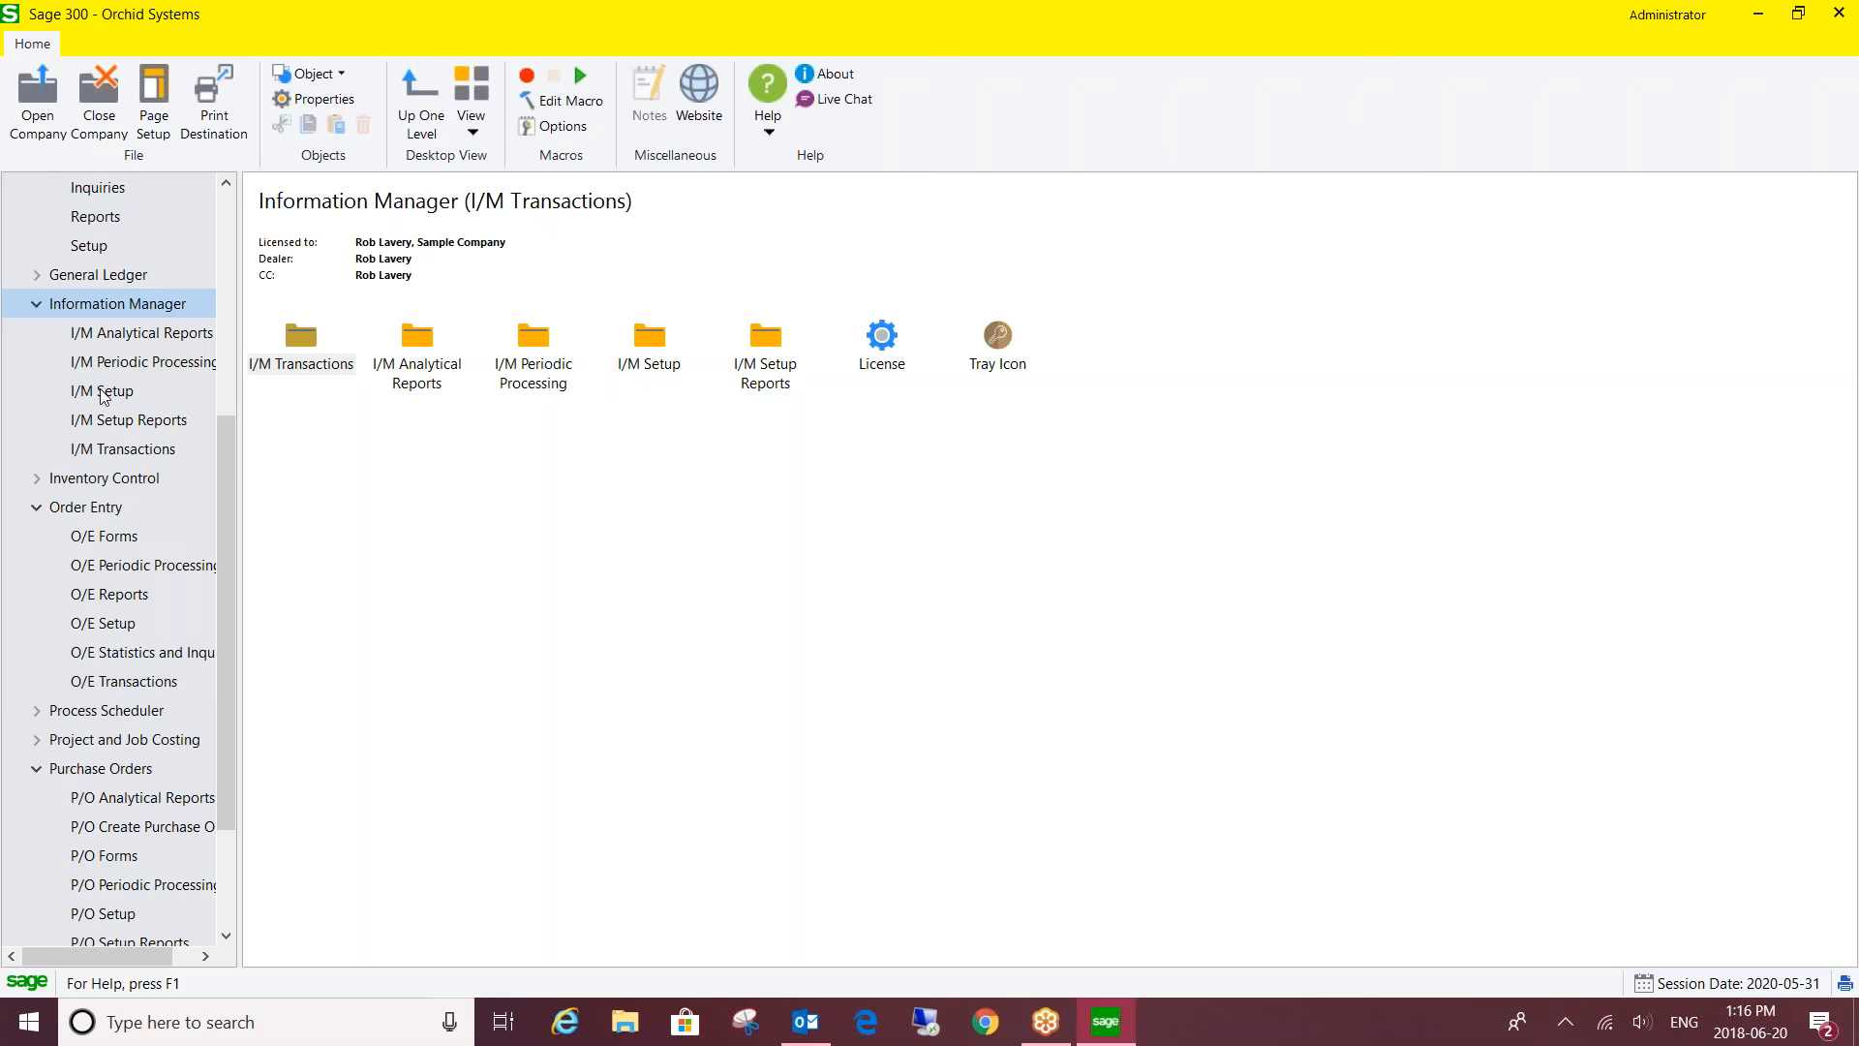
click(104, 393)
double_click(308, 344)
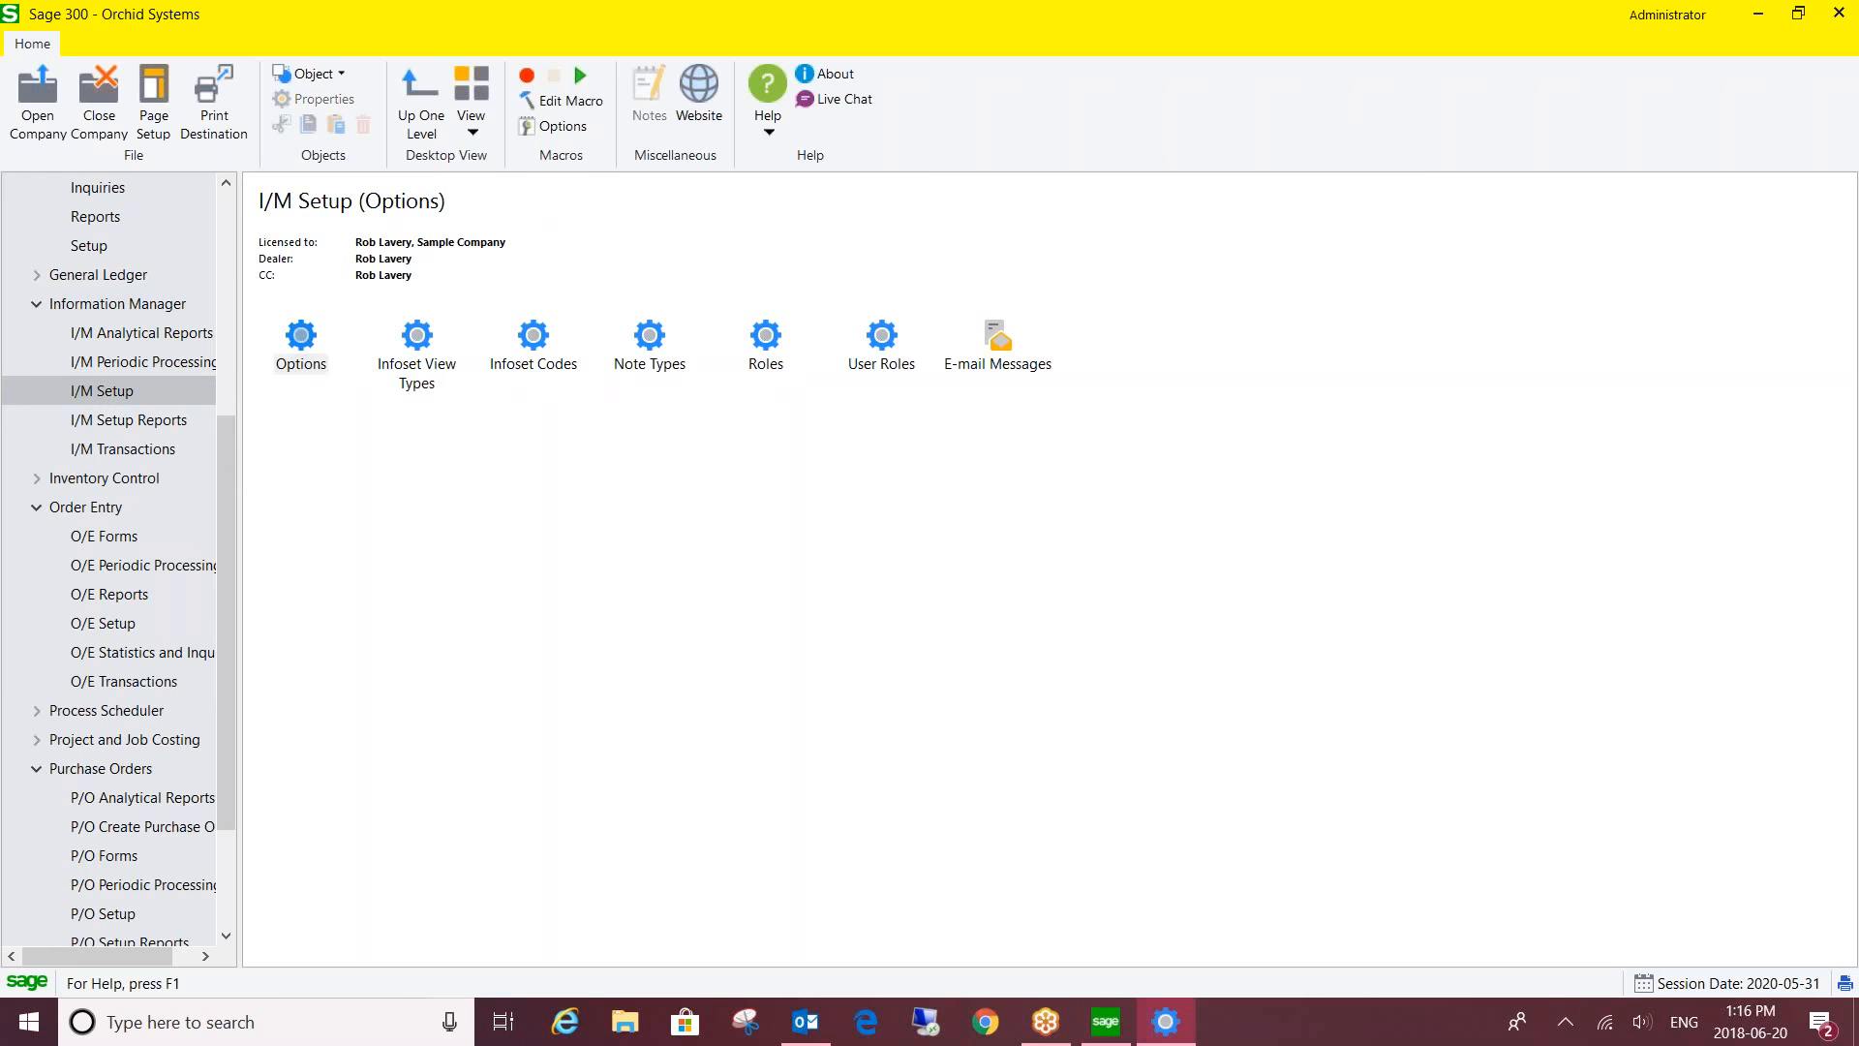
click(473, 314)
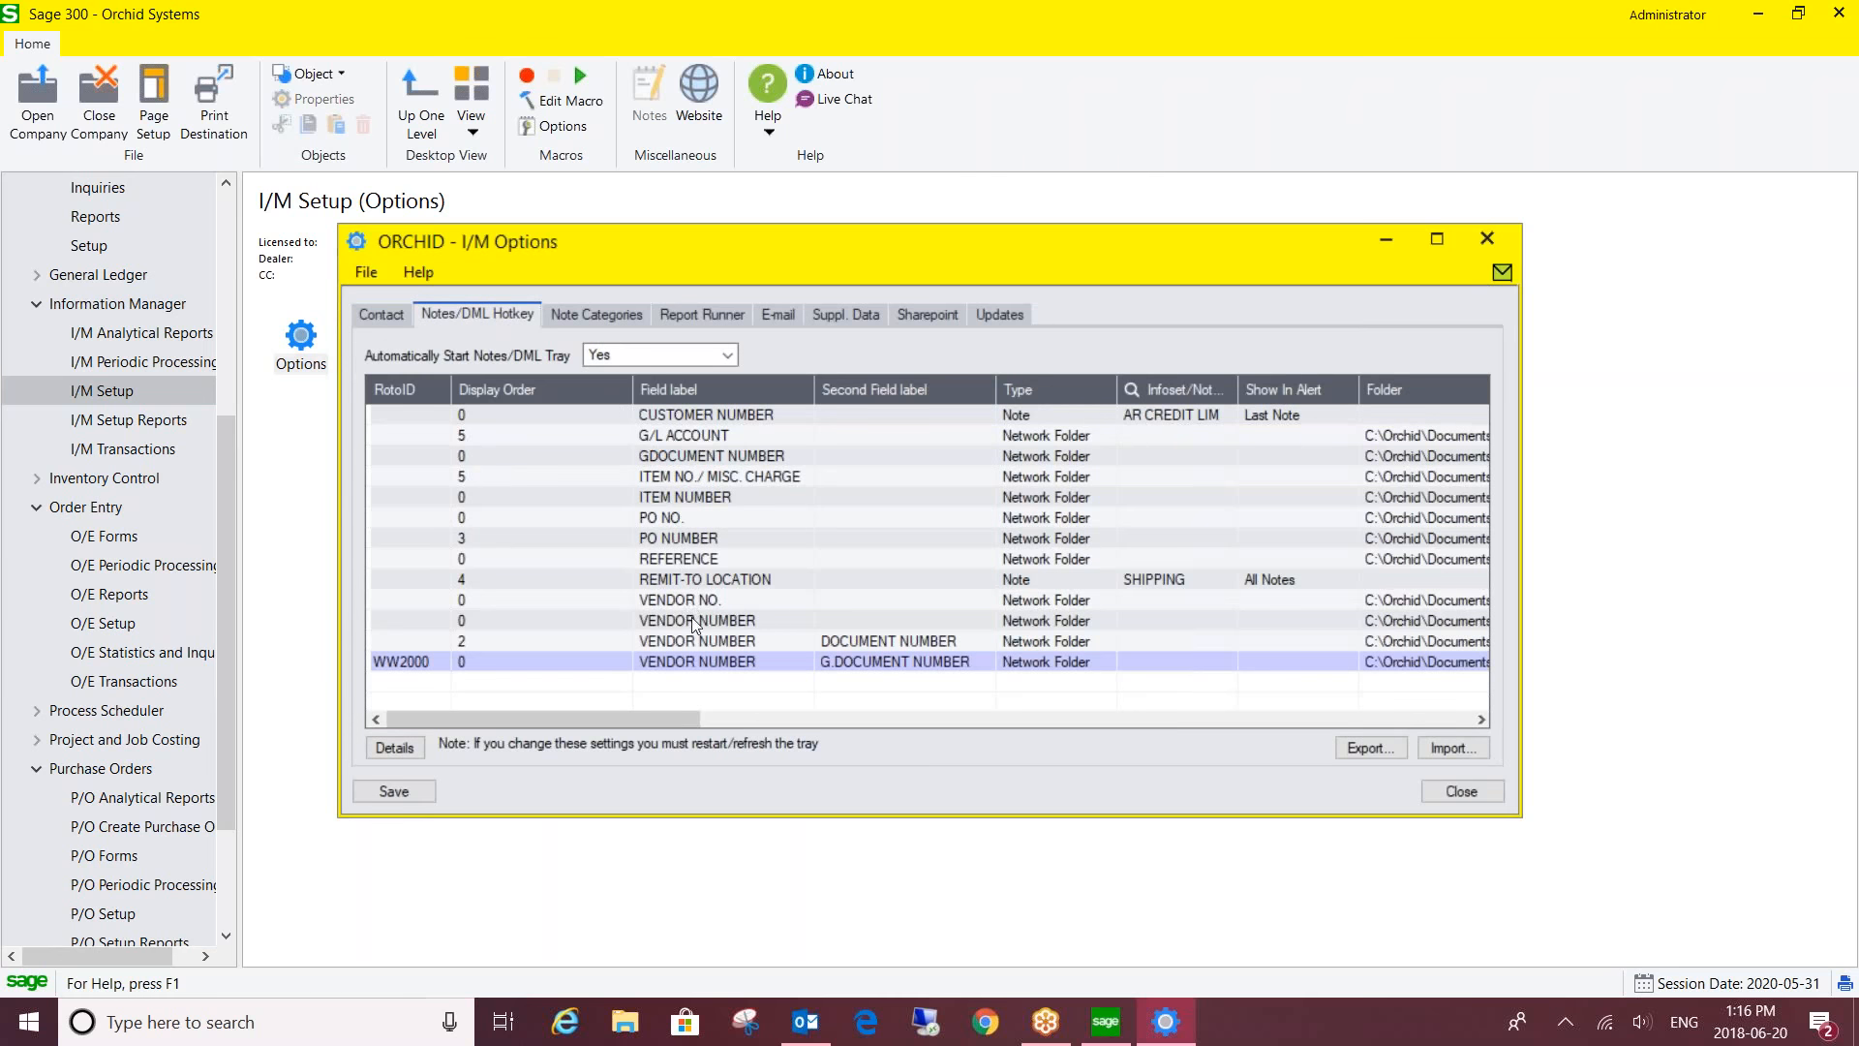
click(697, 641)
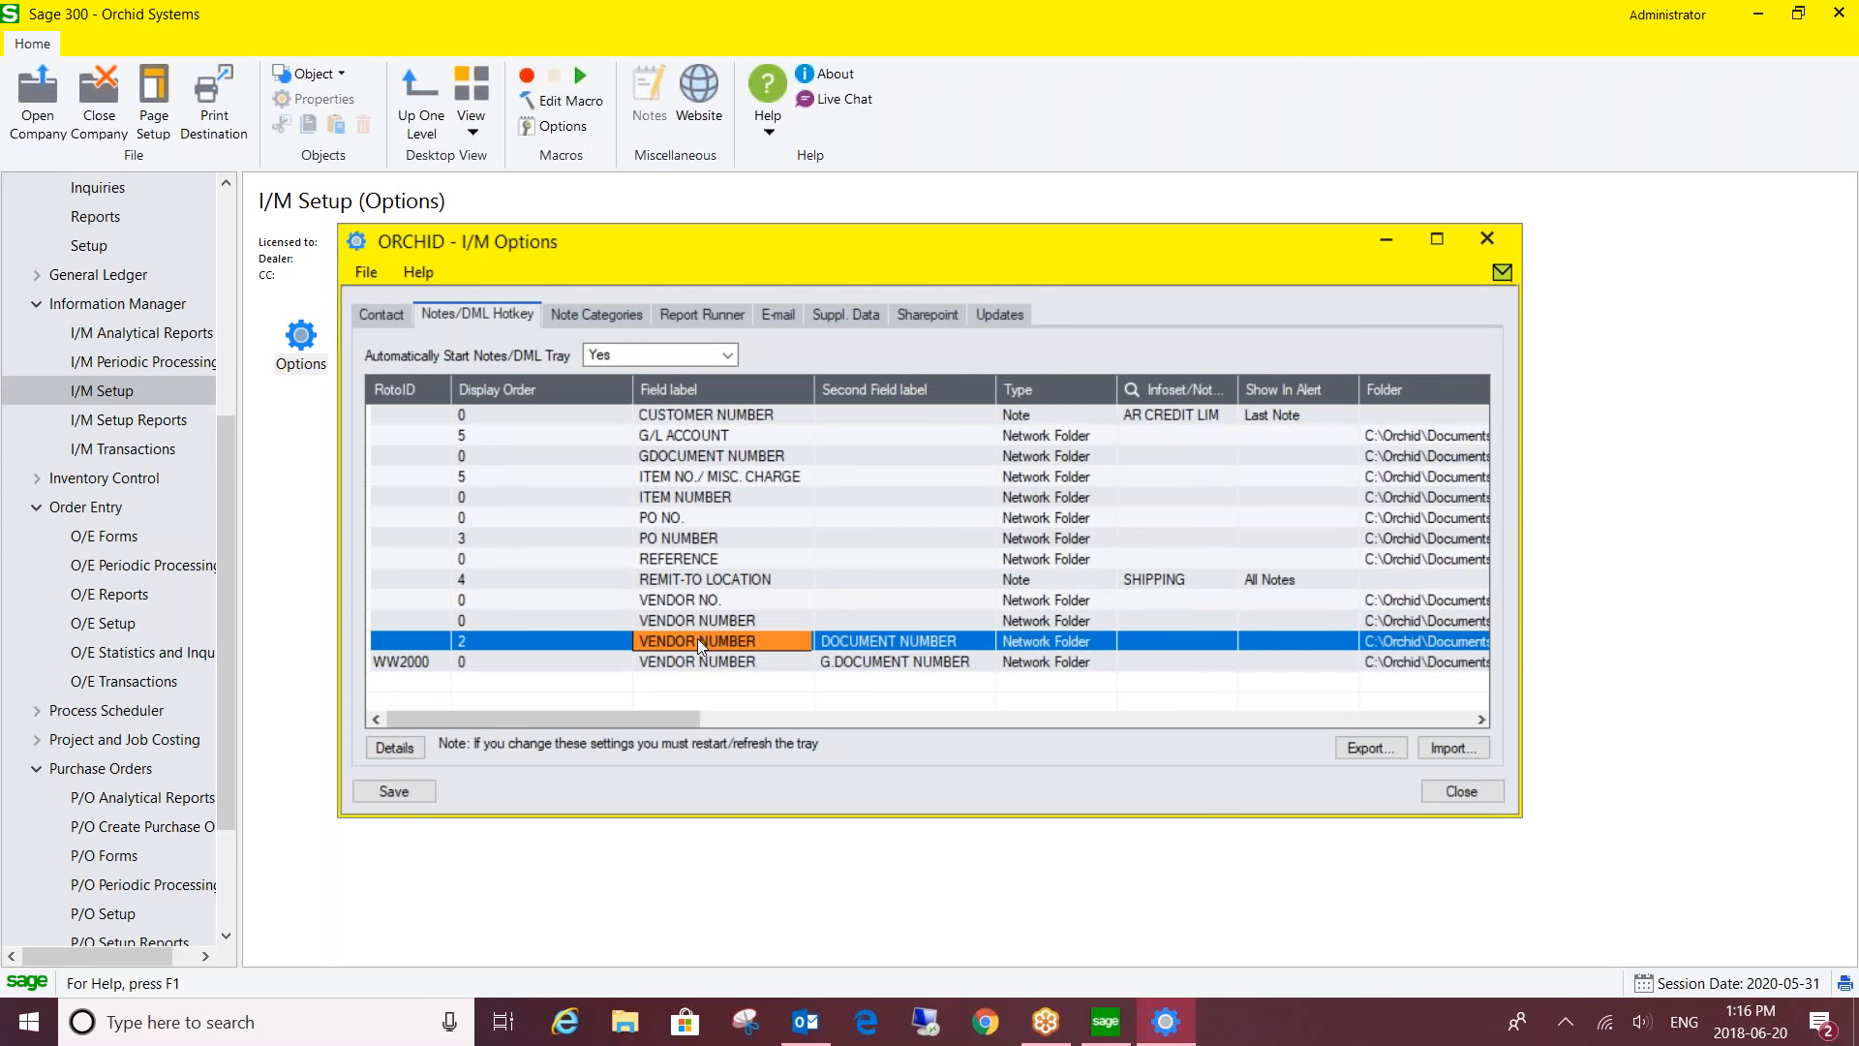
click(386, 747)
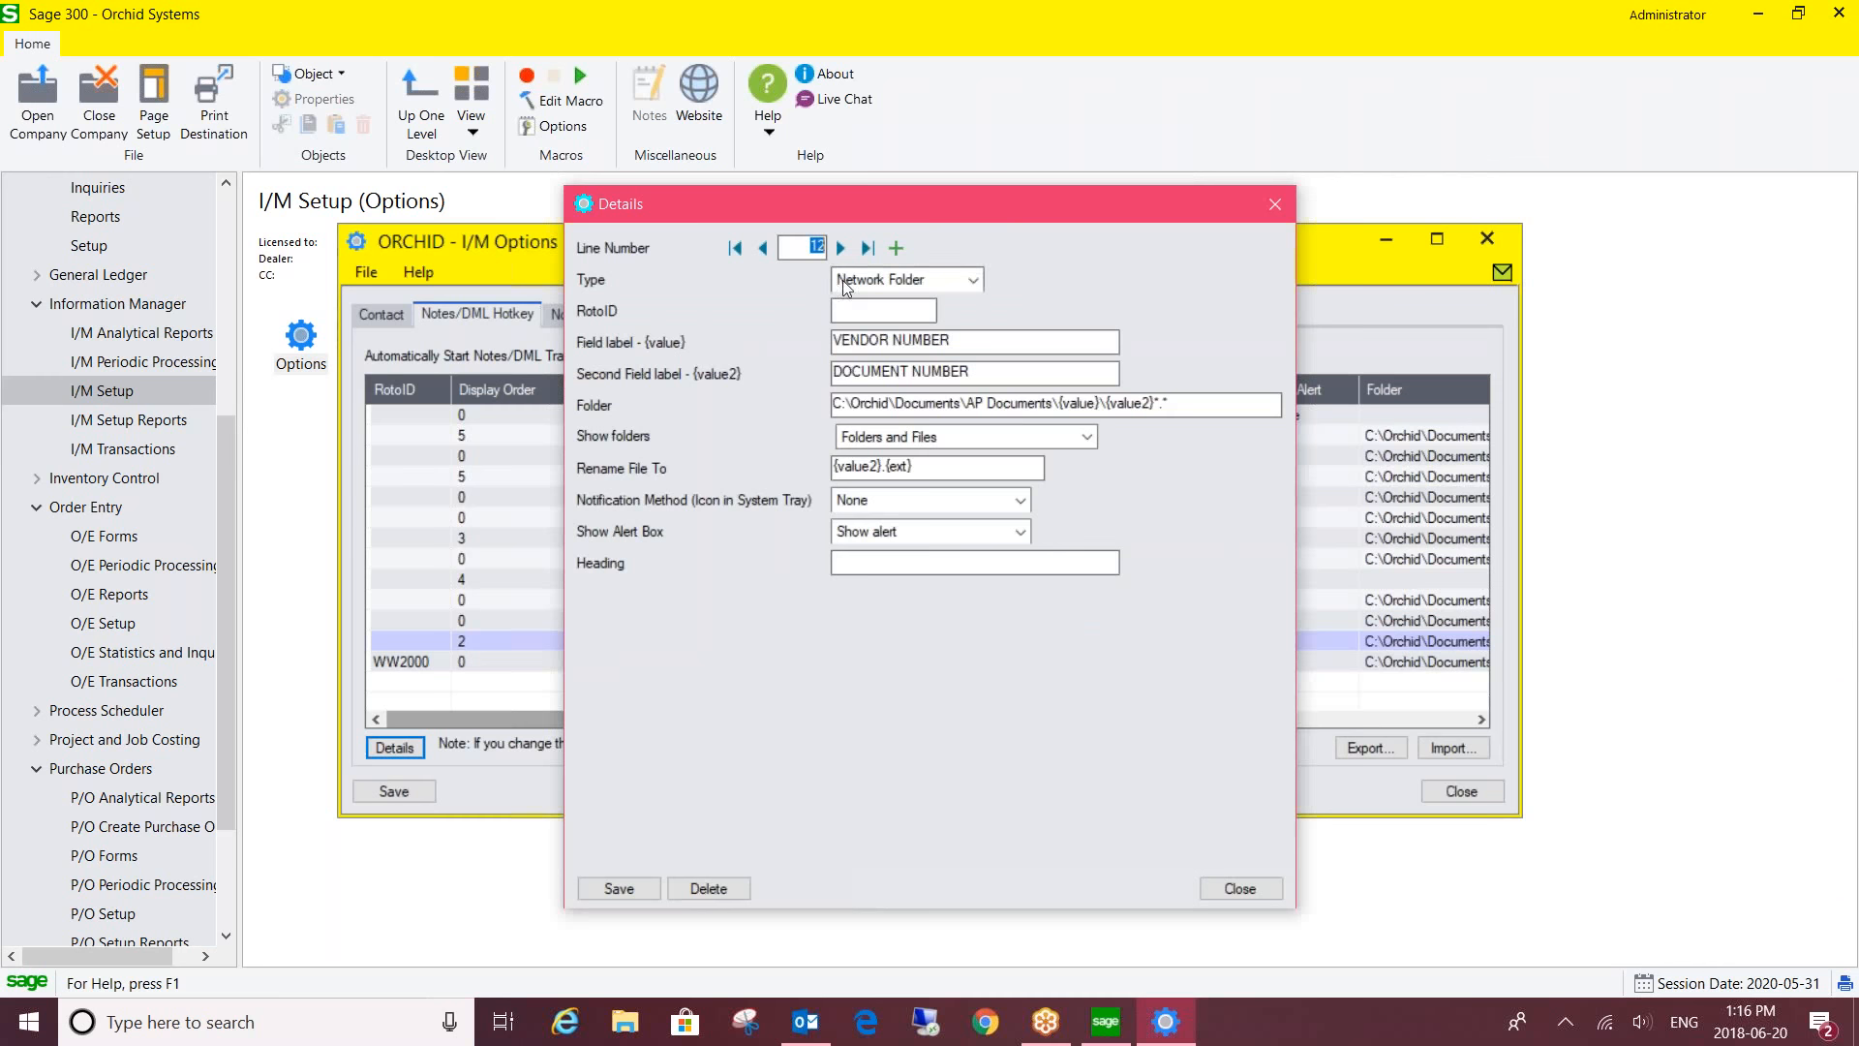
- Inspect line 12's Network Folder type, VENDOR NUMBER and DOCUMENT NUMBER labels, and the {value} folder path
click(963, 279)
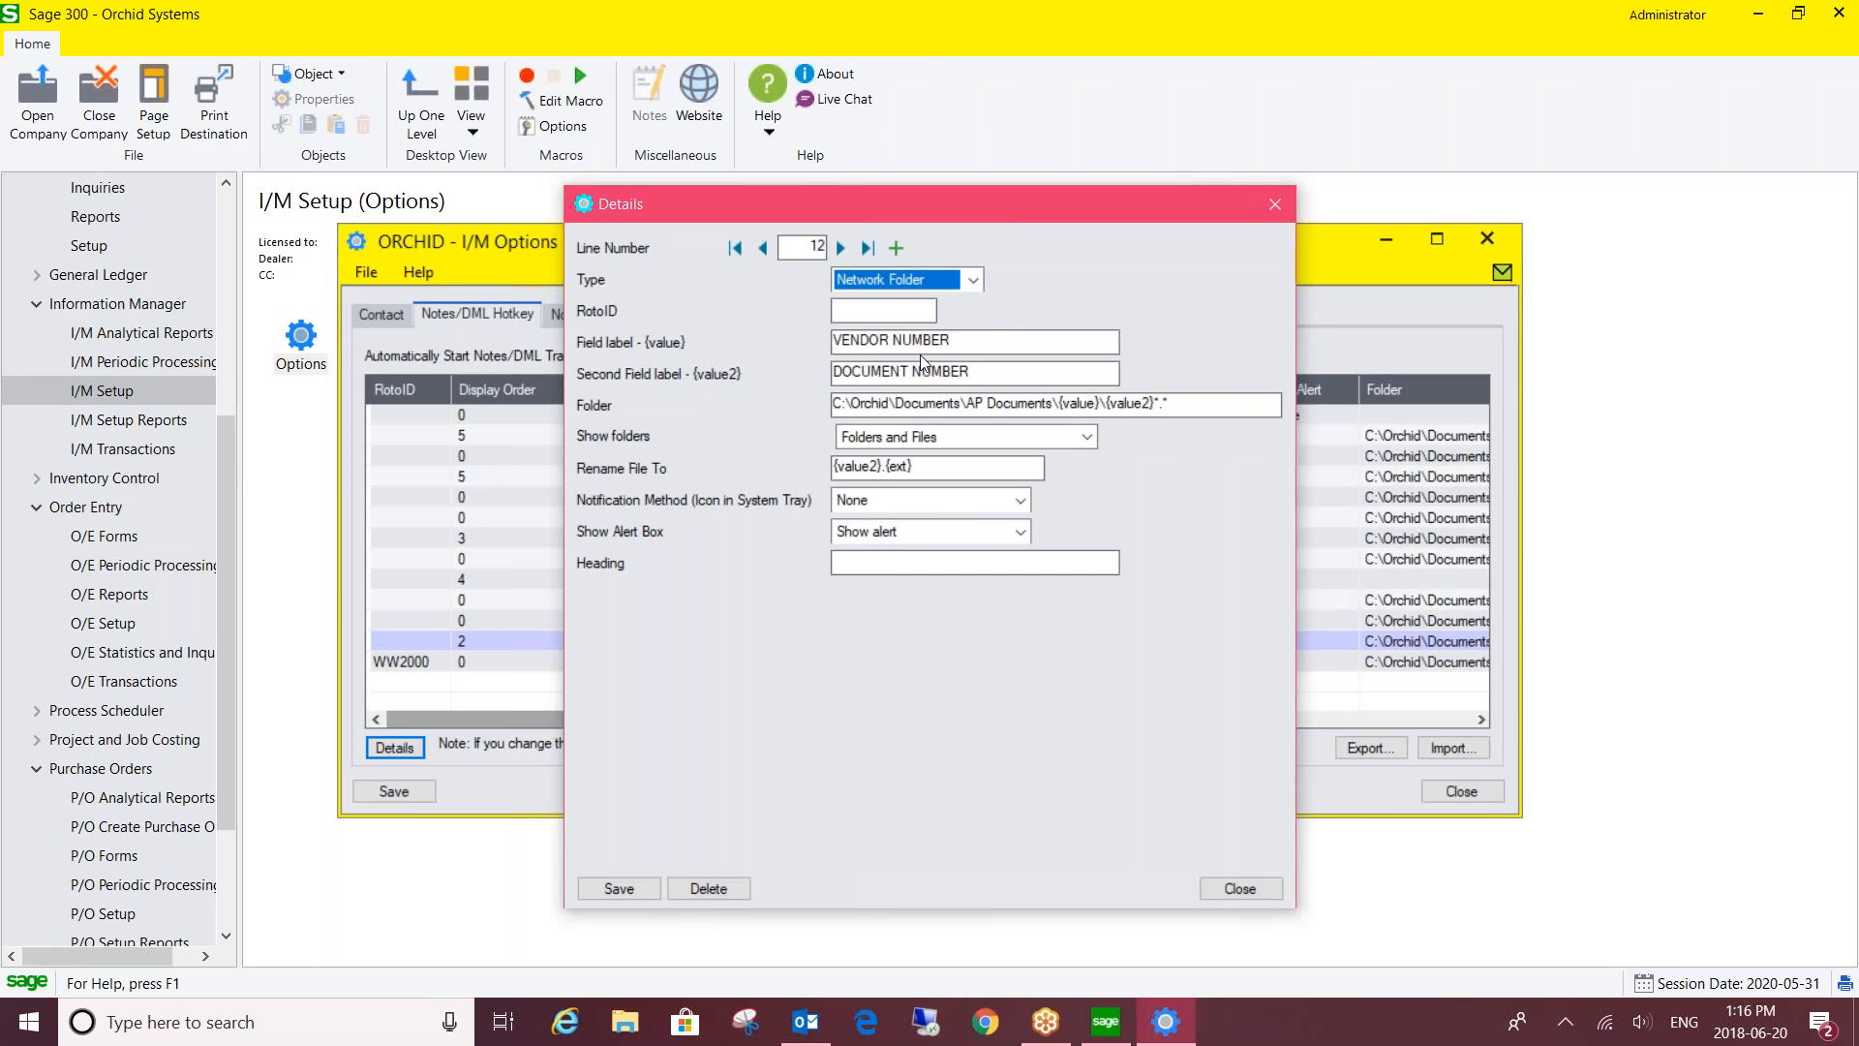
drag(963, 339, 800, 341)
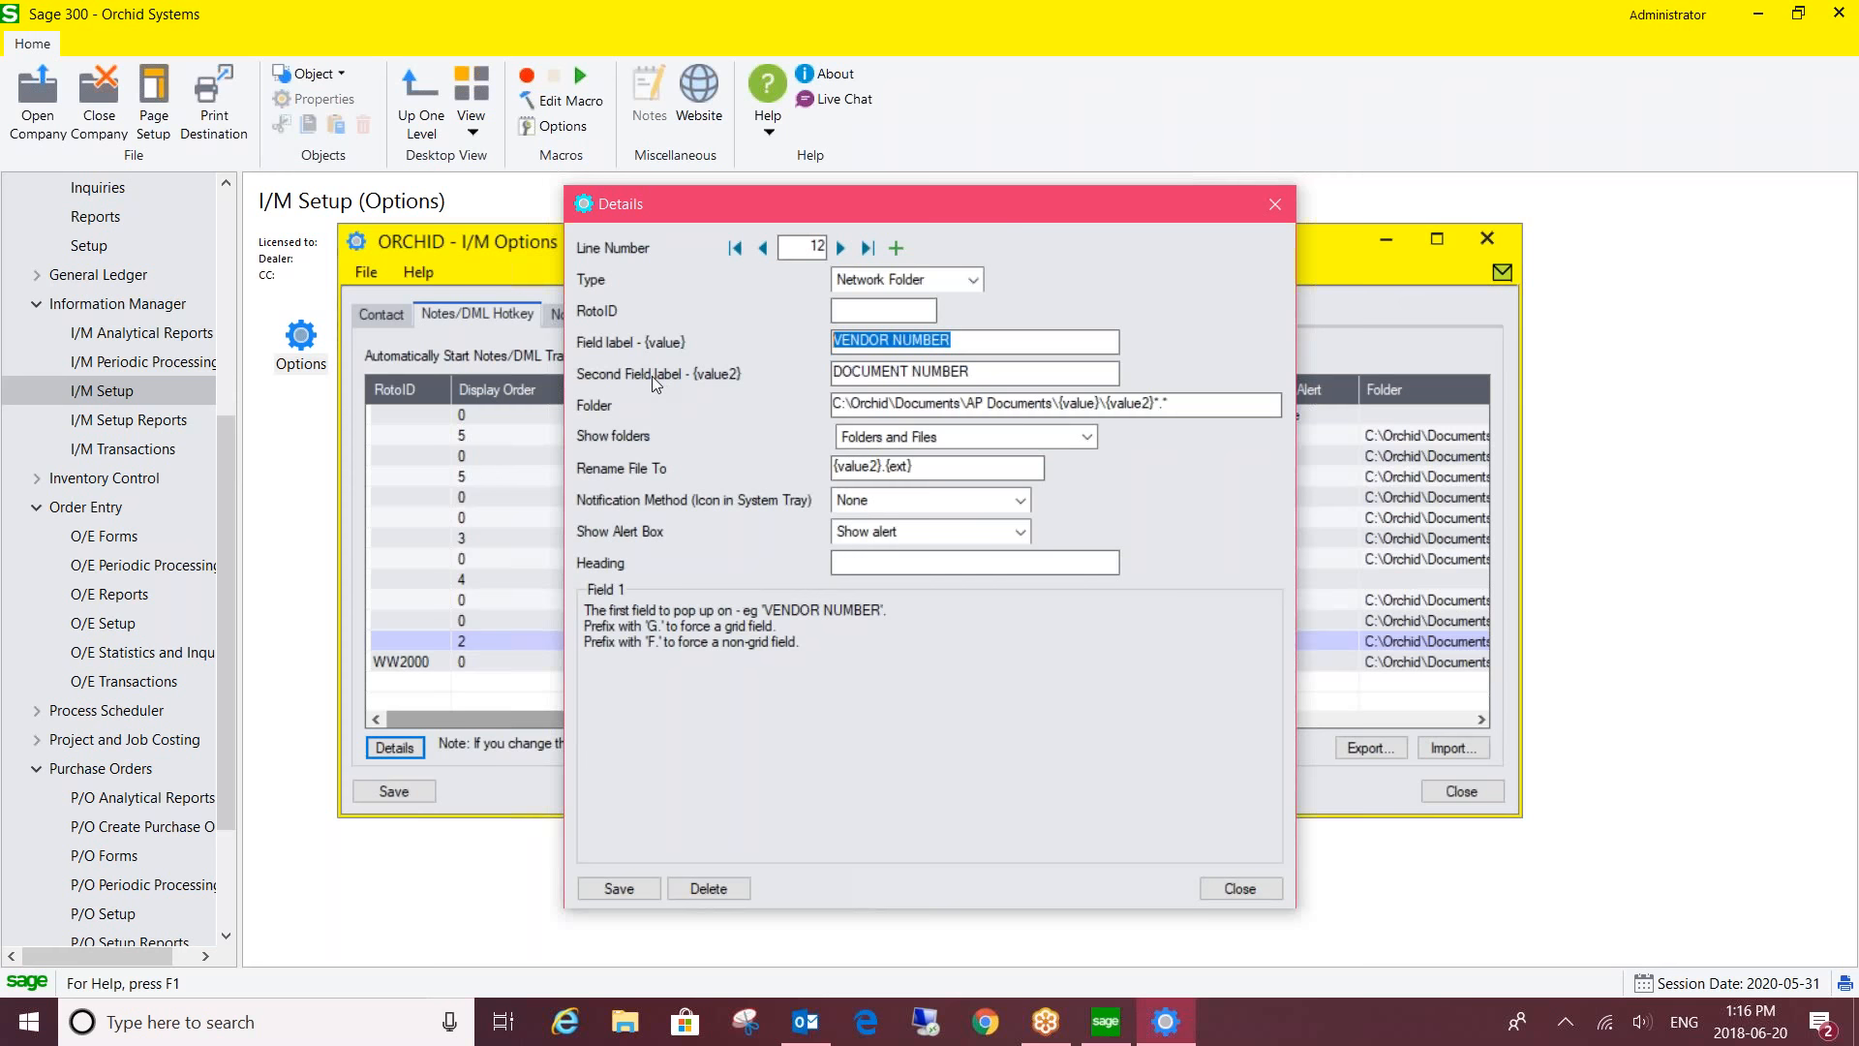
drag(997, 372, 816, 380)
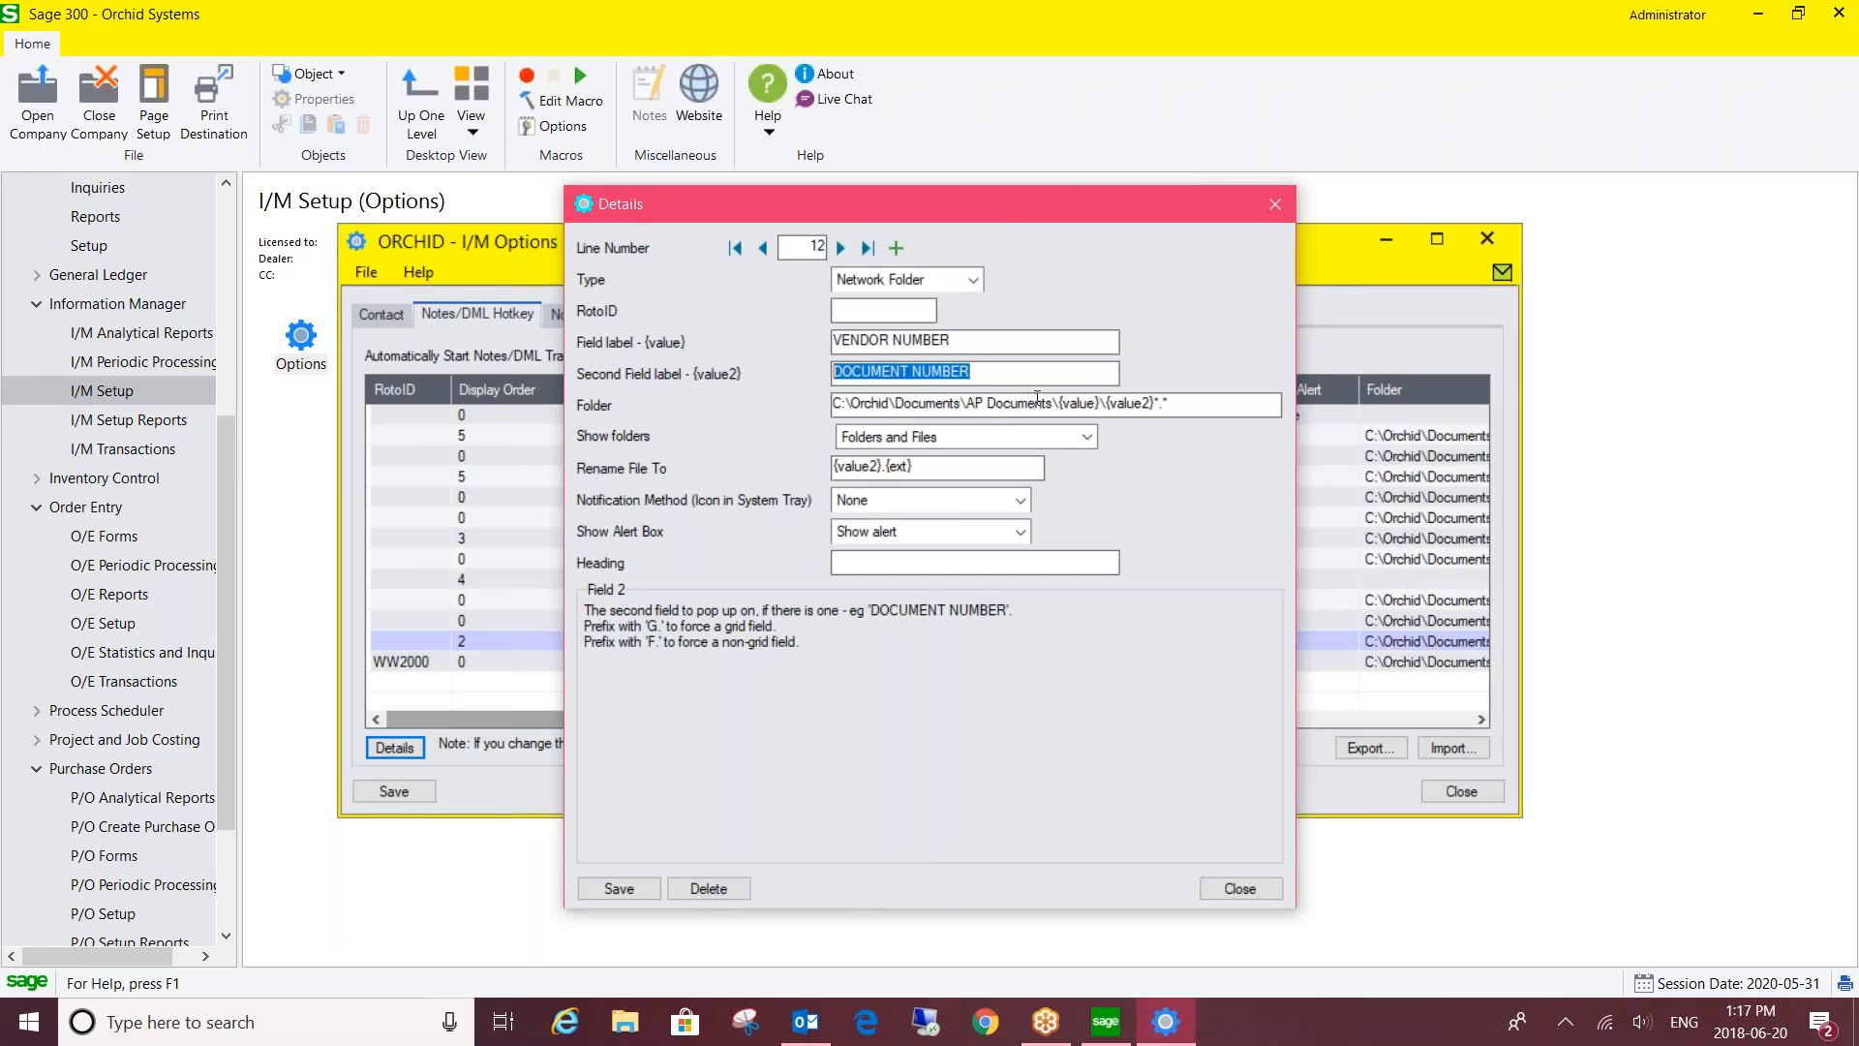
drag(1058, 402, 1107, 402)
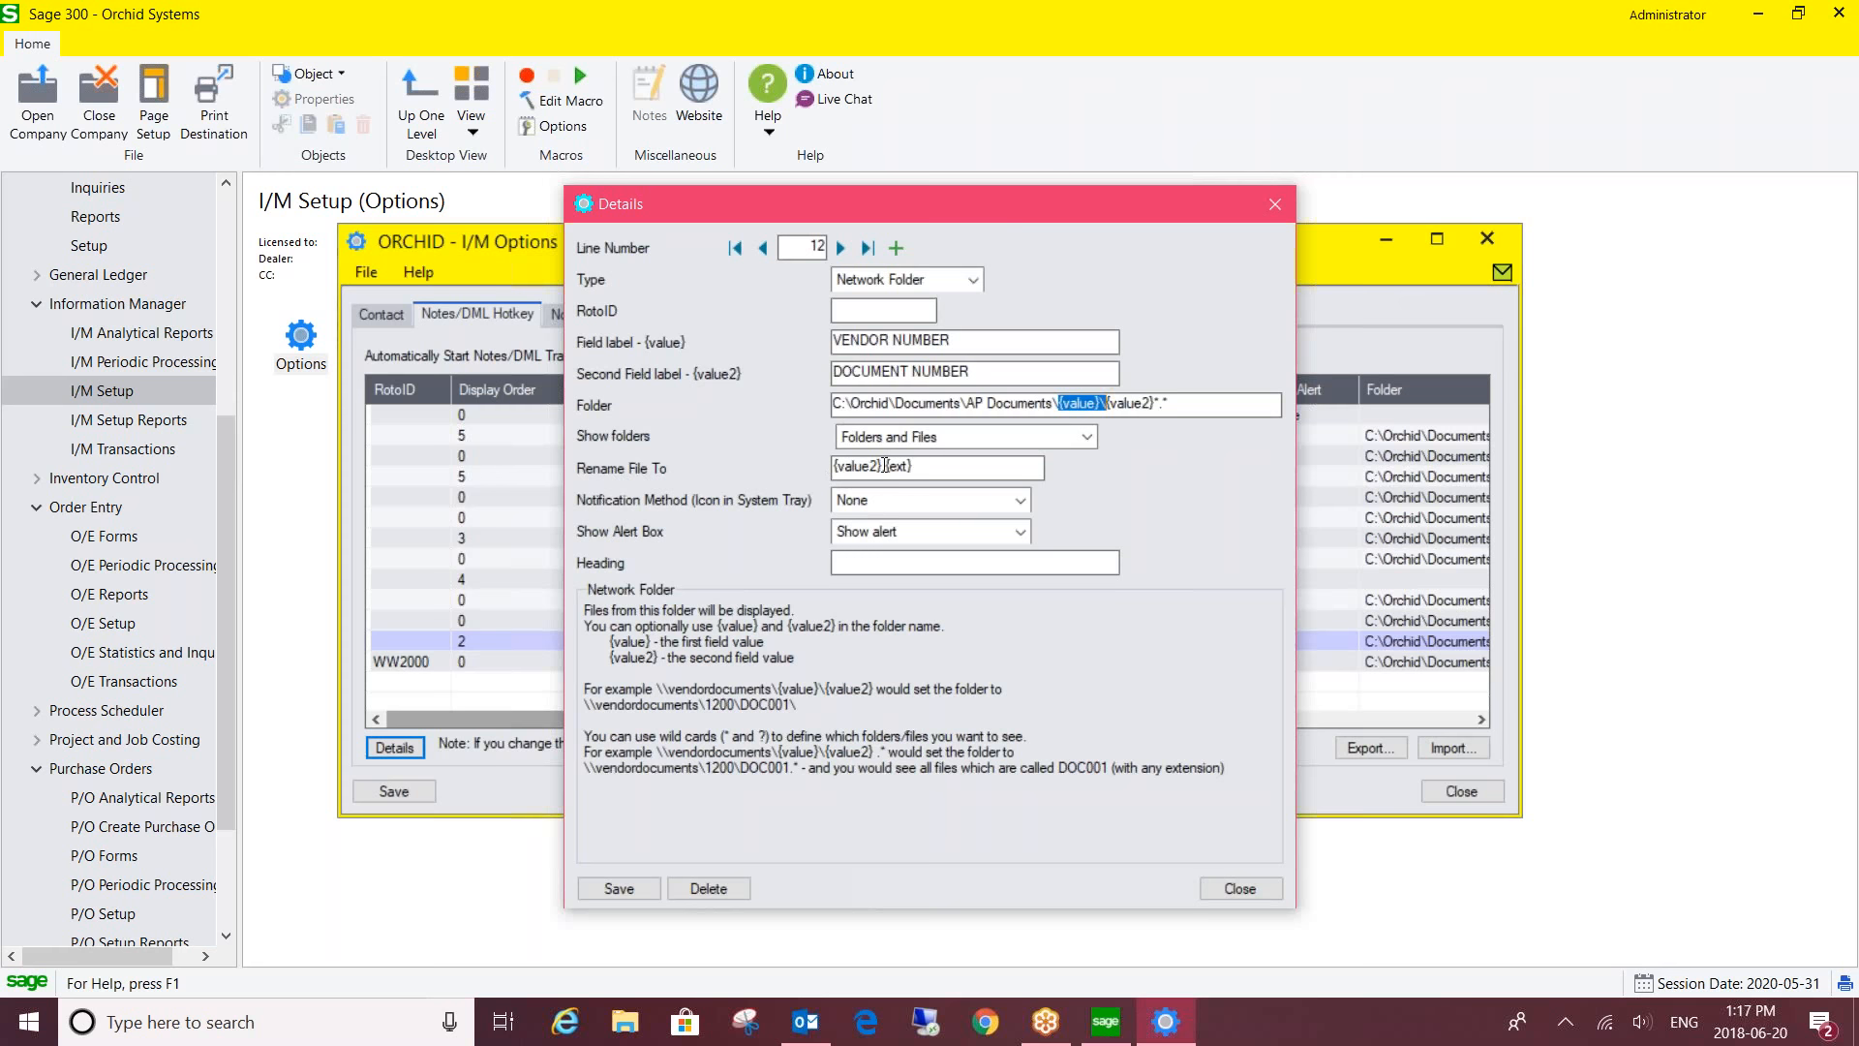
- Review the {value2}.{ext} rename-file pattern, then close line 12's Details dialog
drag(884, 466, 805, 469)
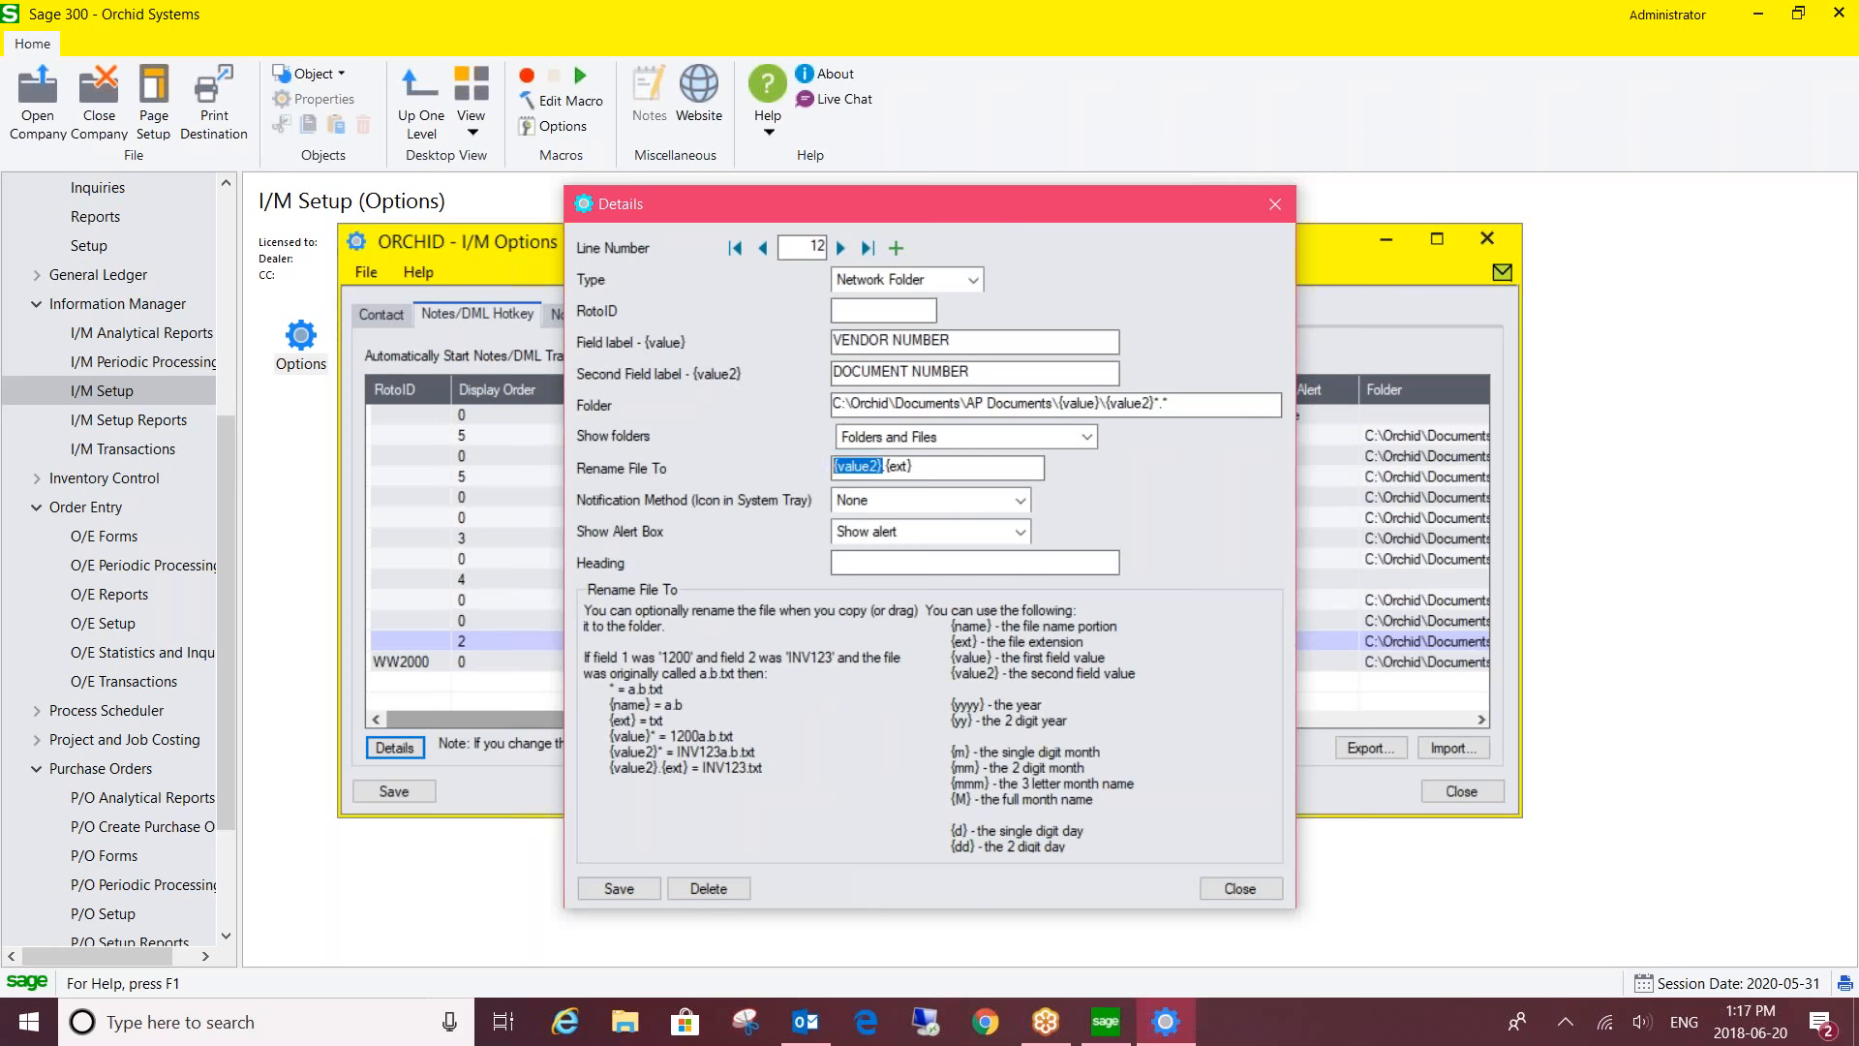
drag(885, 465, 989, 476)
click(1278, 205)
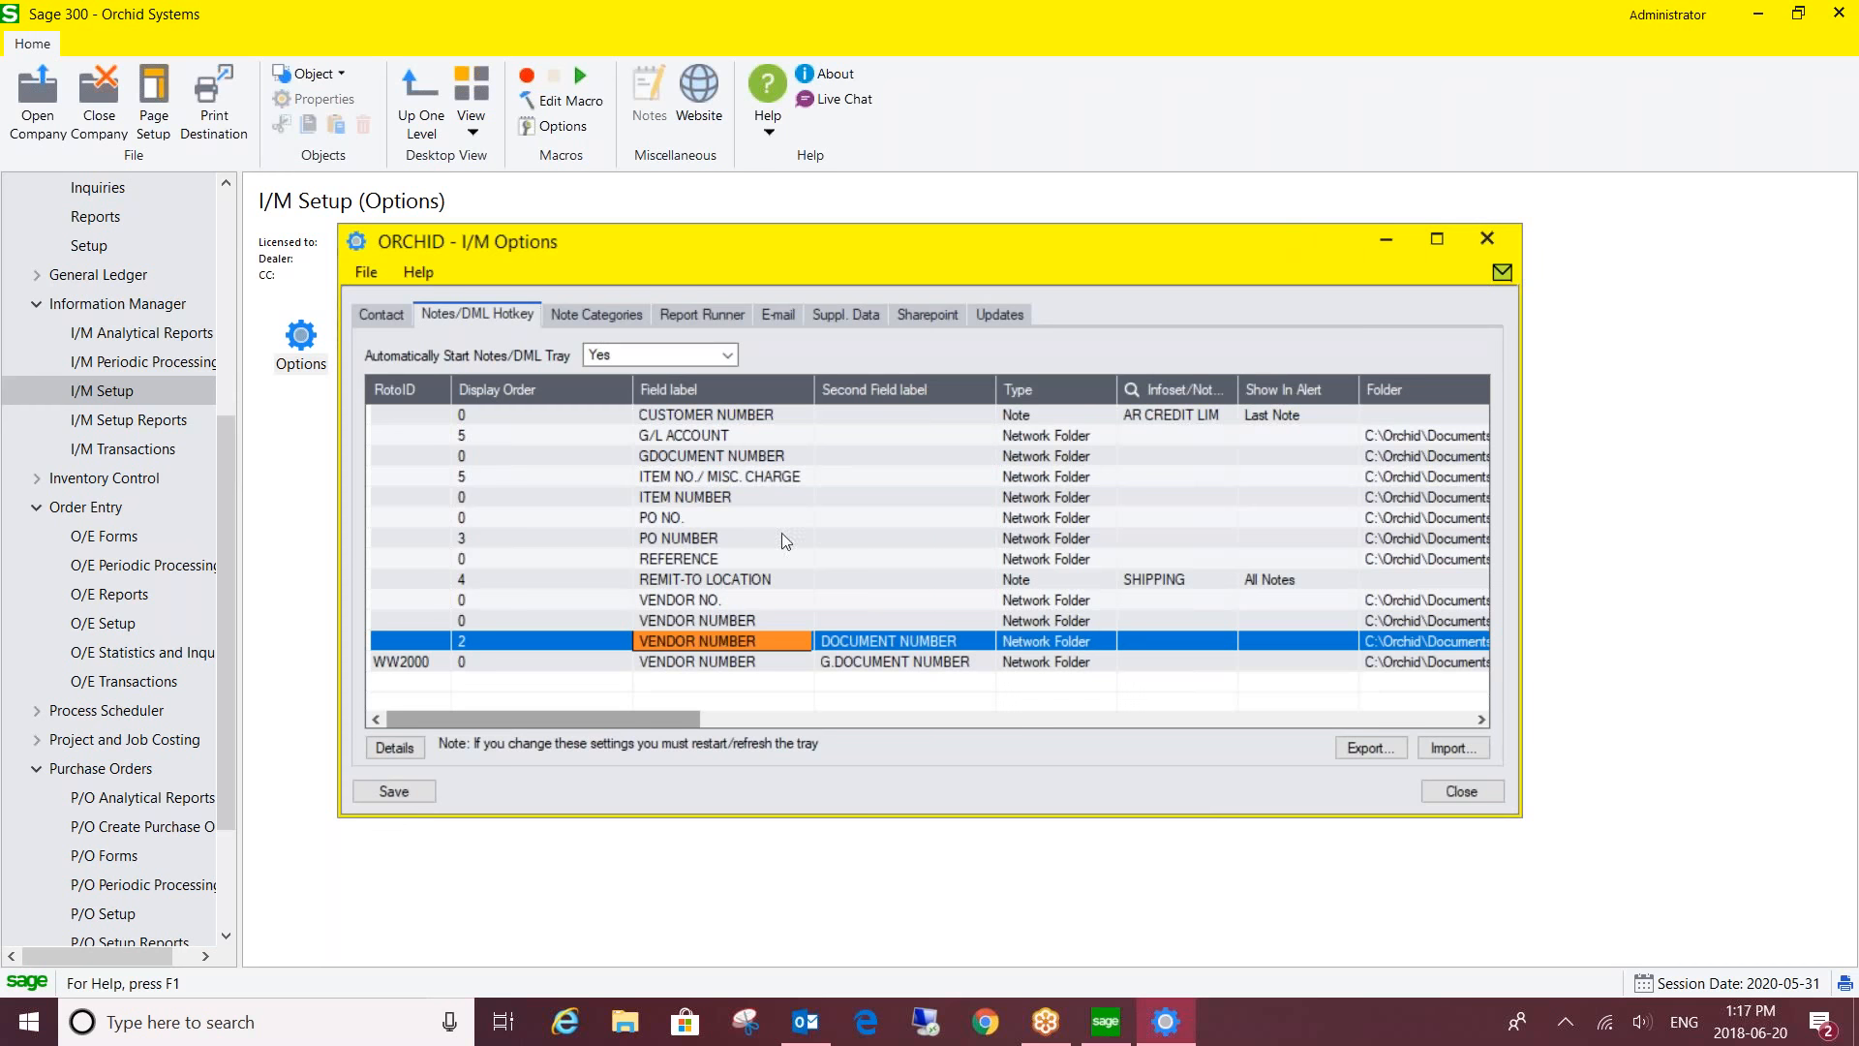
- Select the PO NUMBER hotkey line, then close the I/M Options window
click(649, 542)
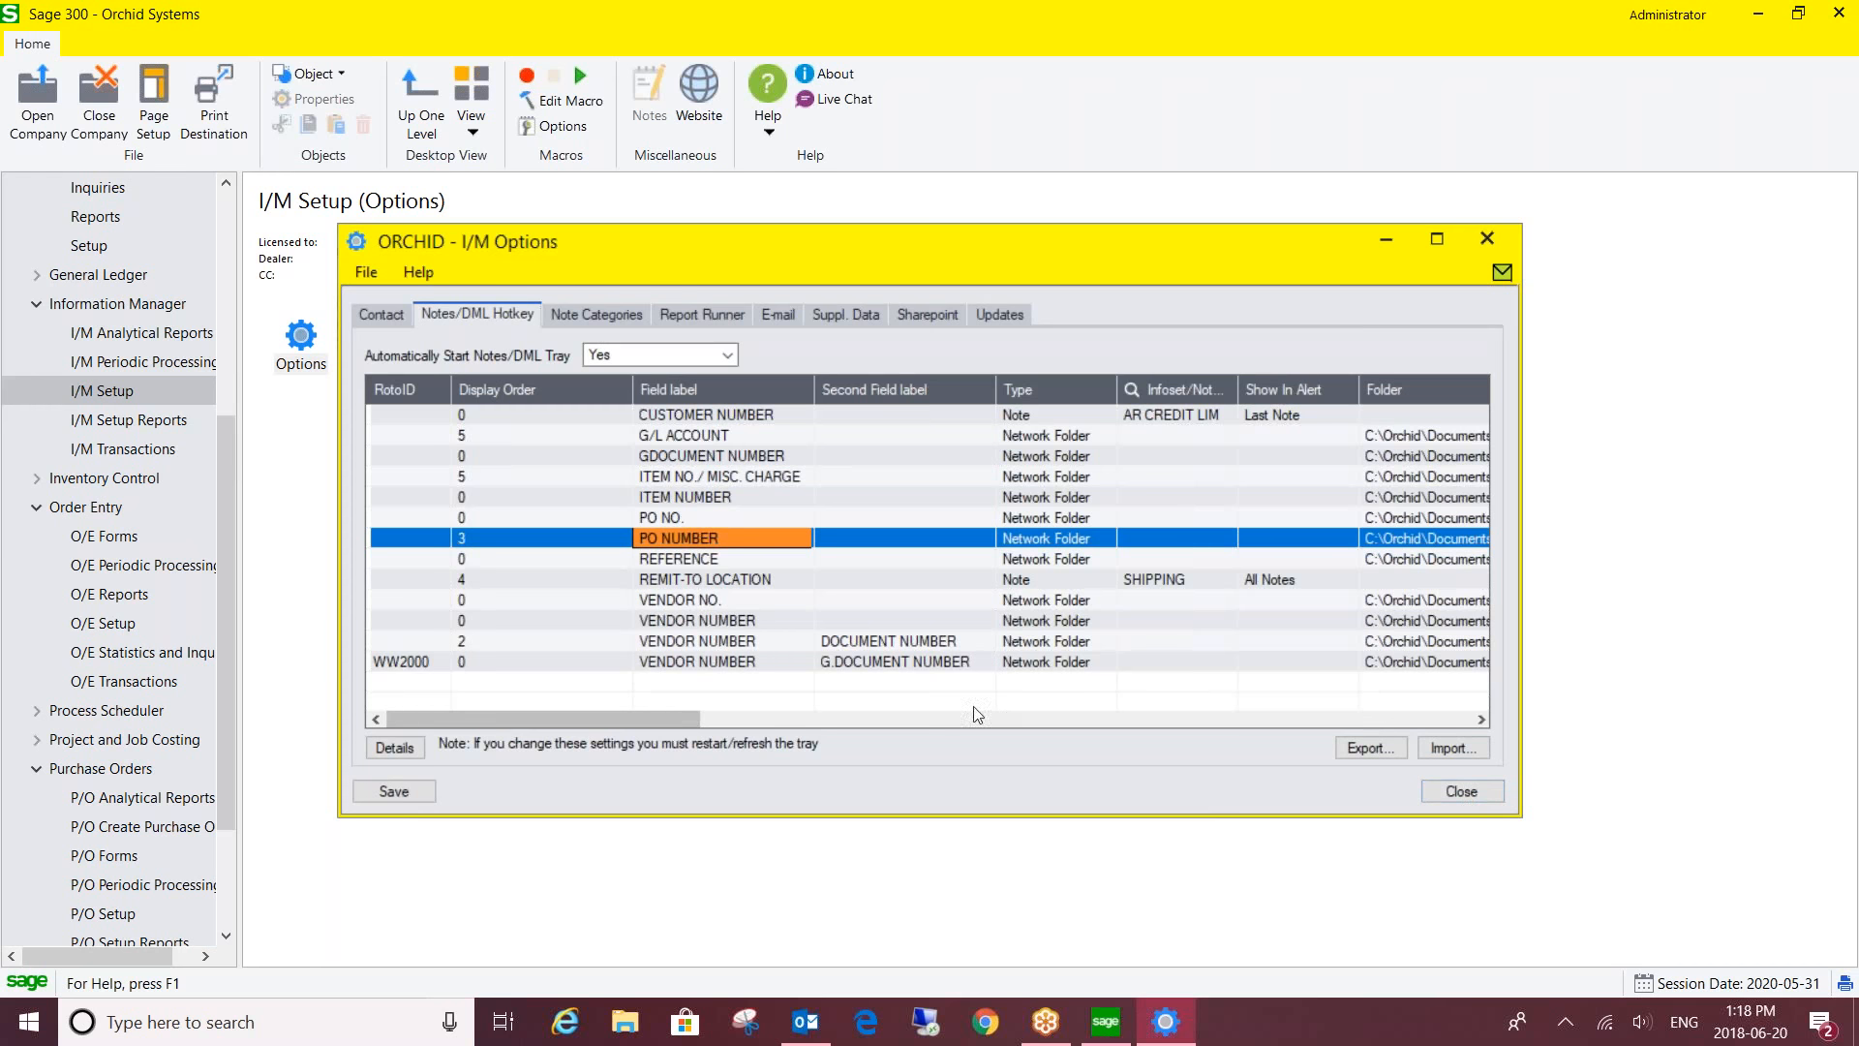
click(1462, 792)
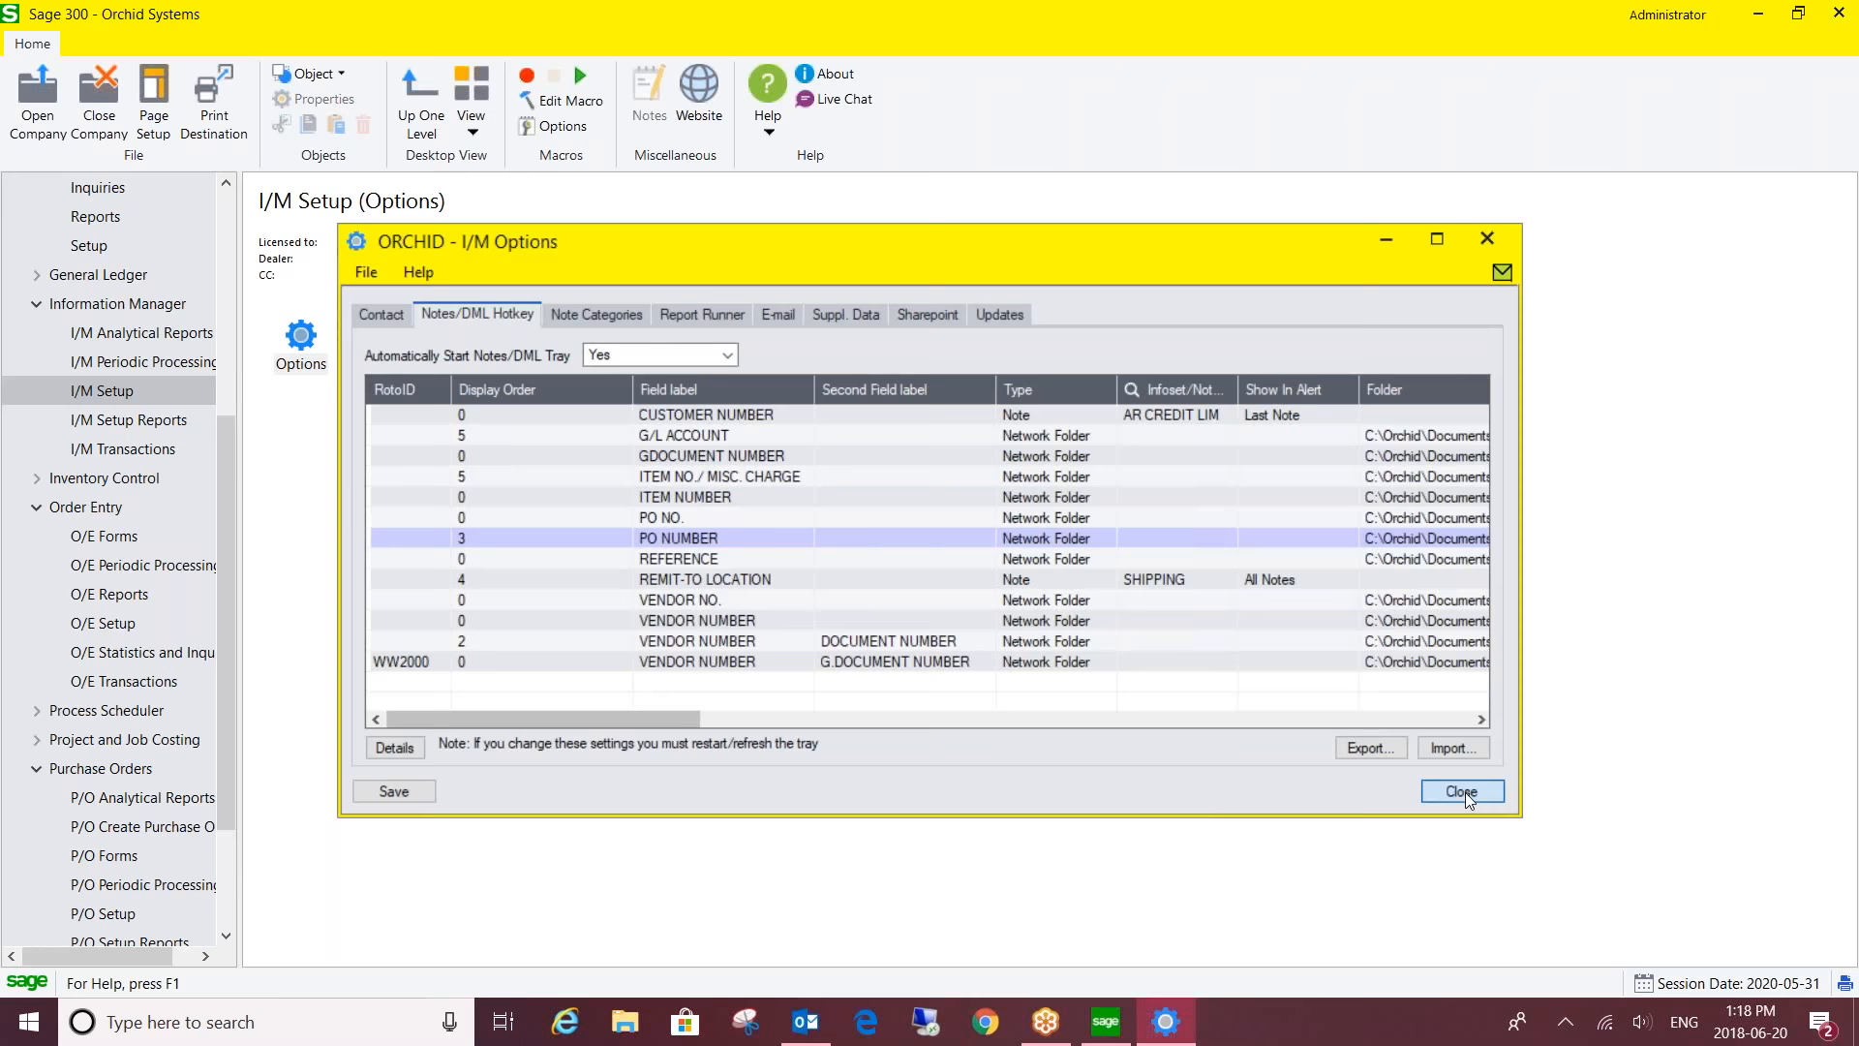
drag(230, 443, 212, 215)
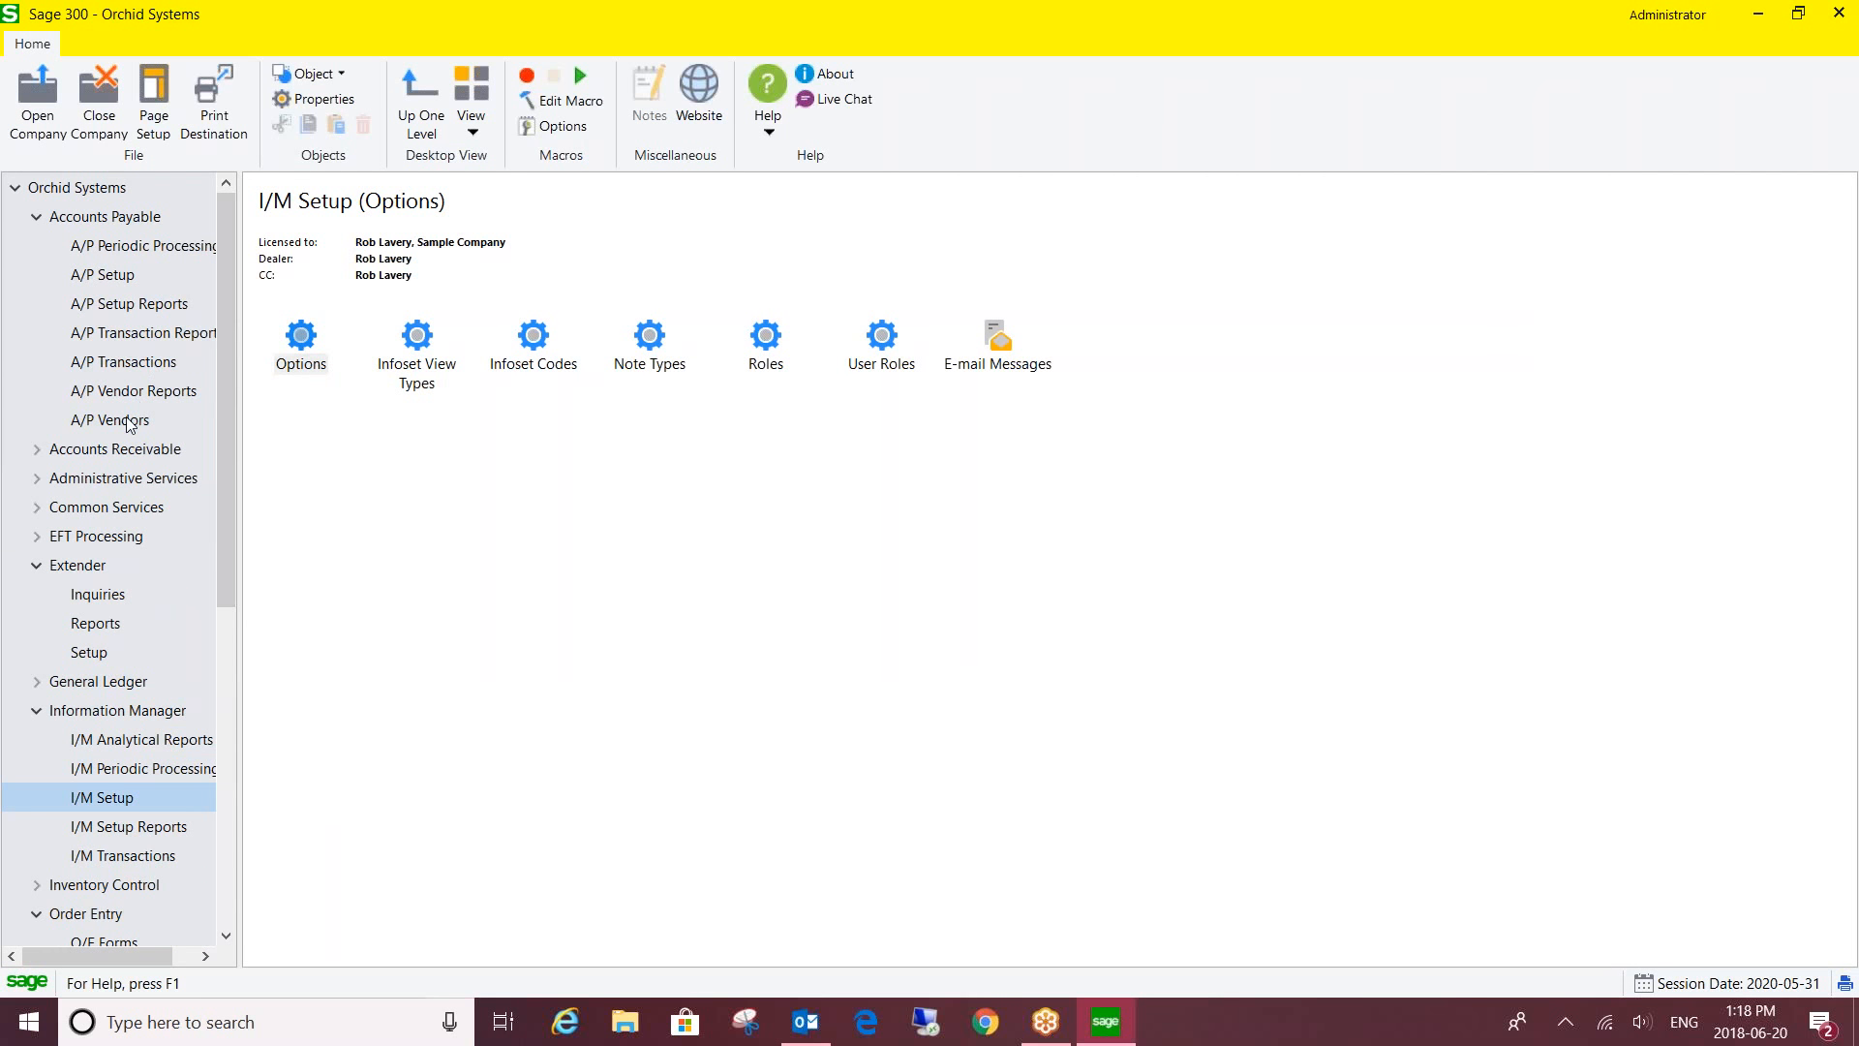
- Open Vendor Activity from A/P Vendors, view vendor 1200's activity and documents, then close it
click(127, 418)
double_click(651, 341)
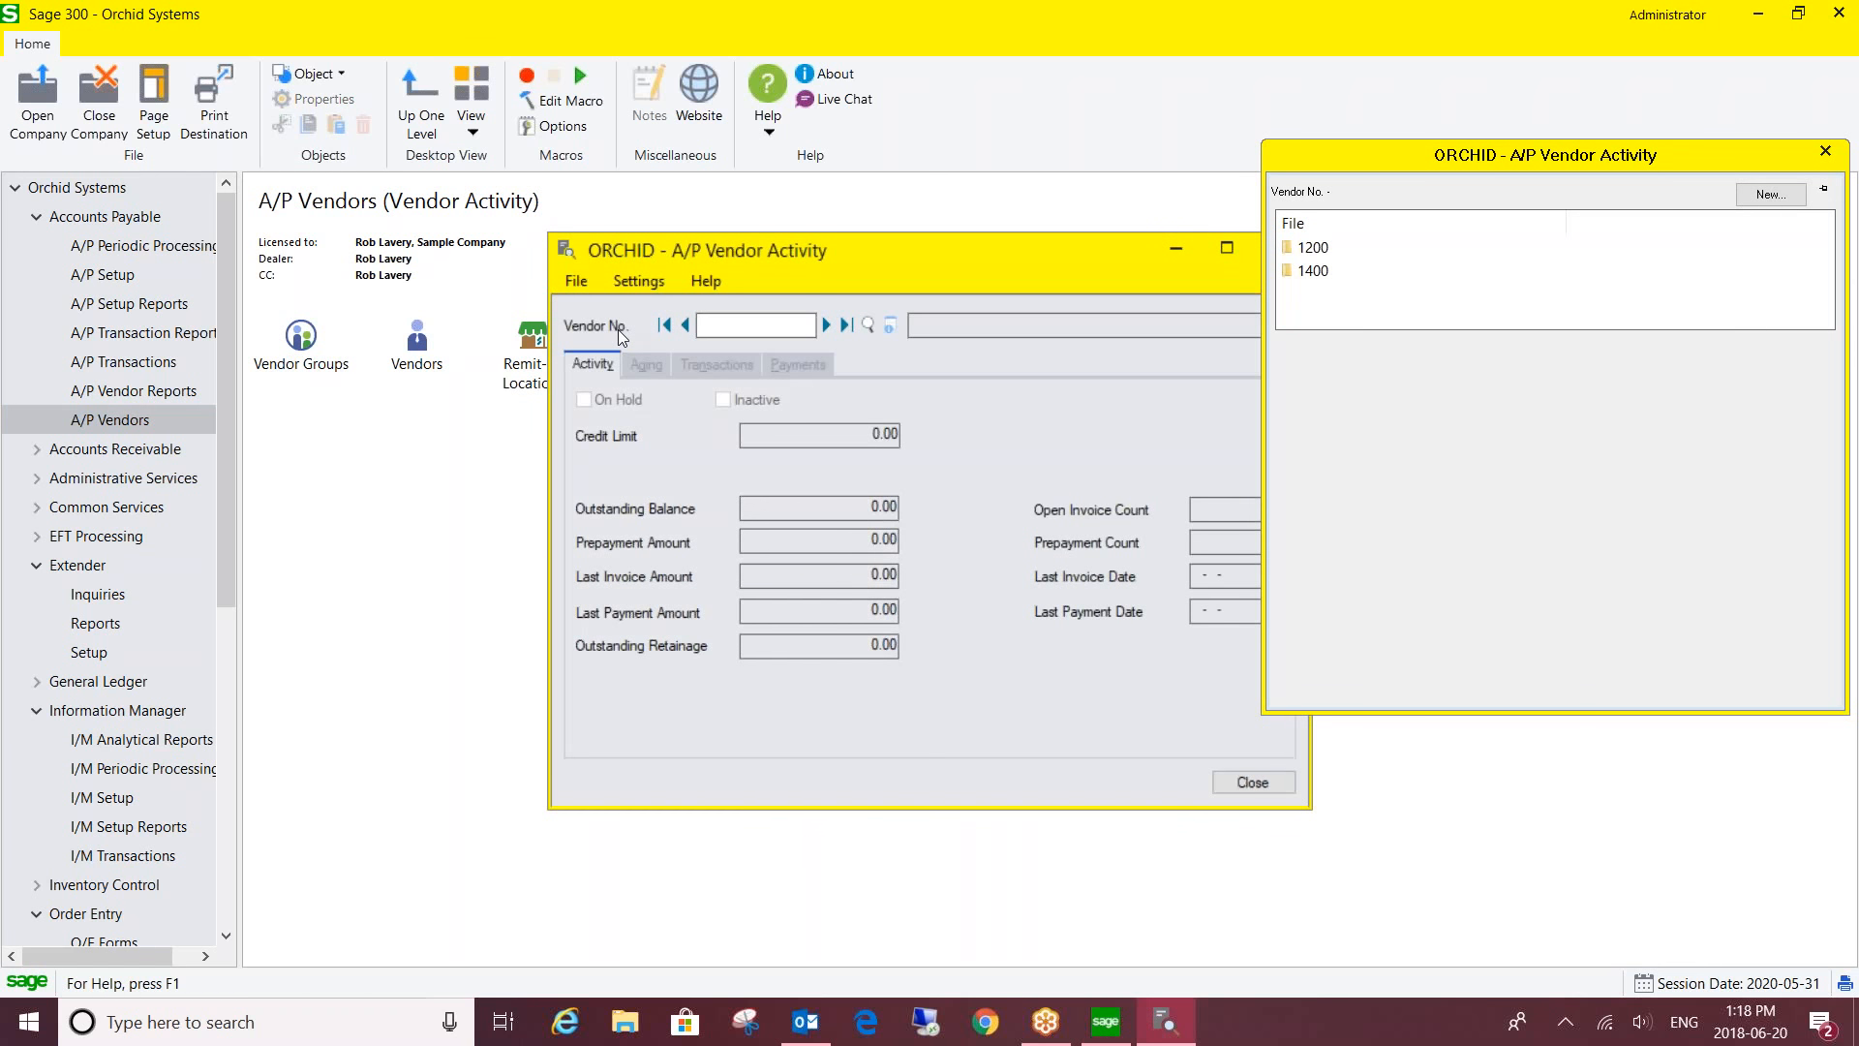
click(824, 326)
drag(797, 244, 691, 152)
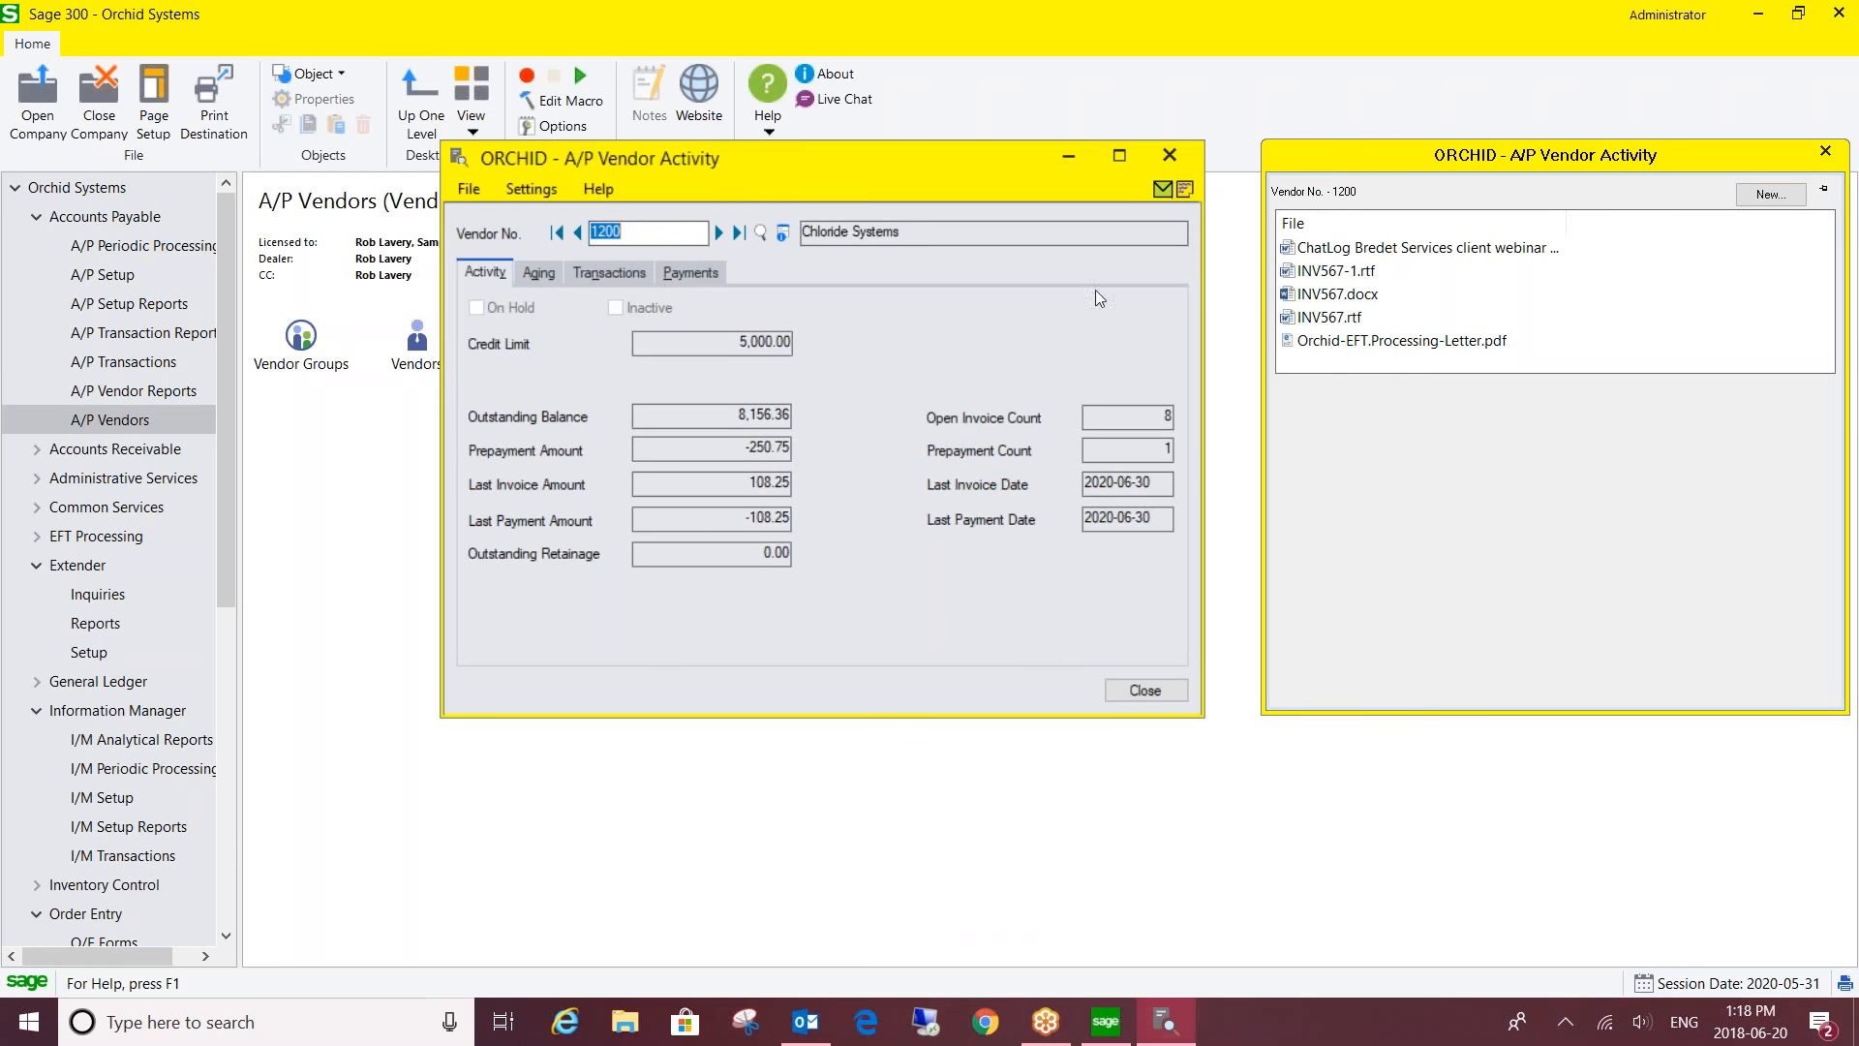
mouse_move(1367, 273)
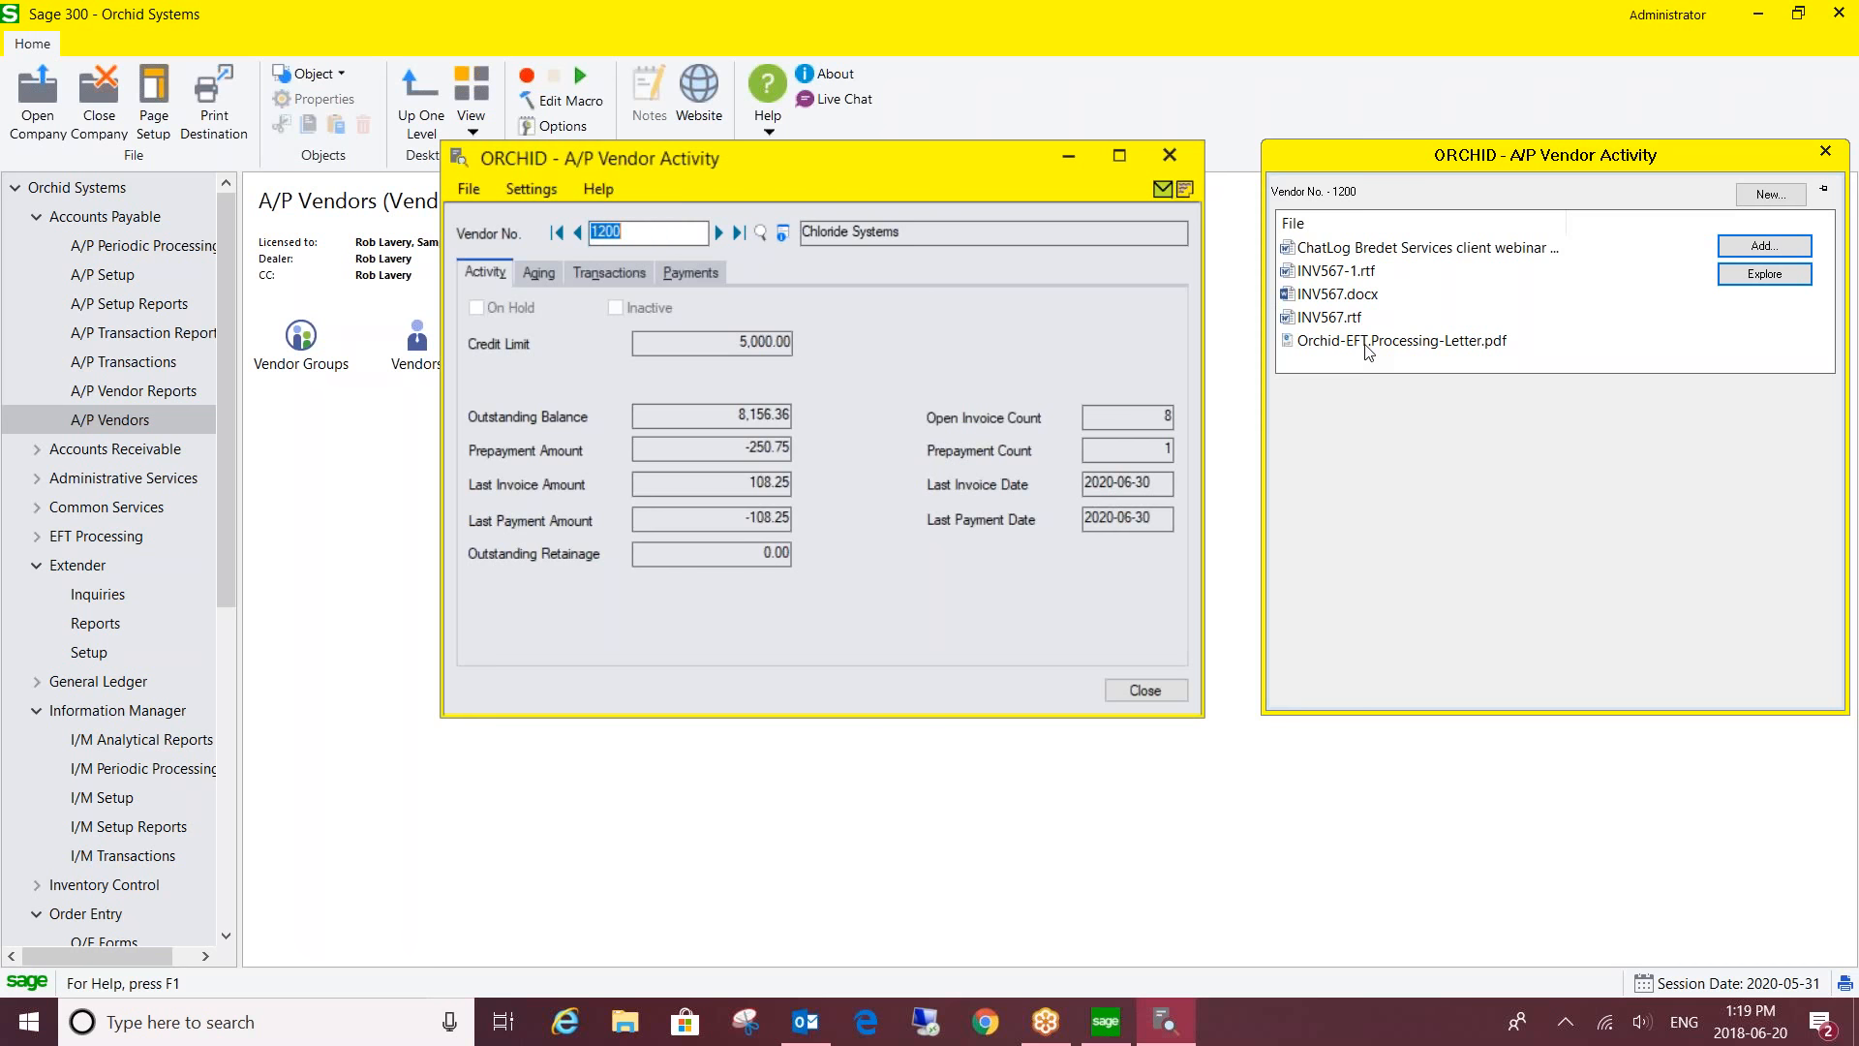
click(1172, 155)
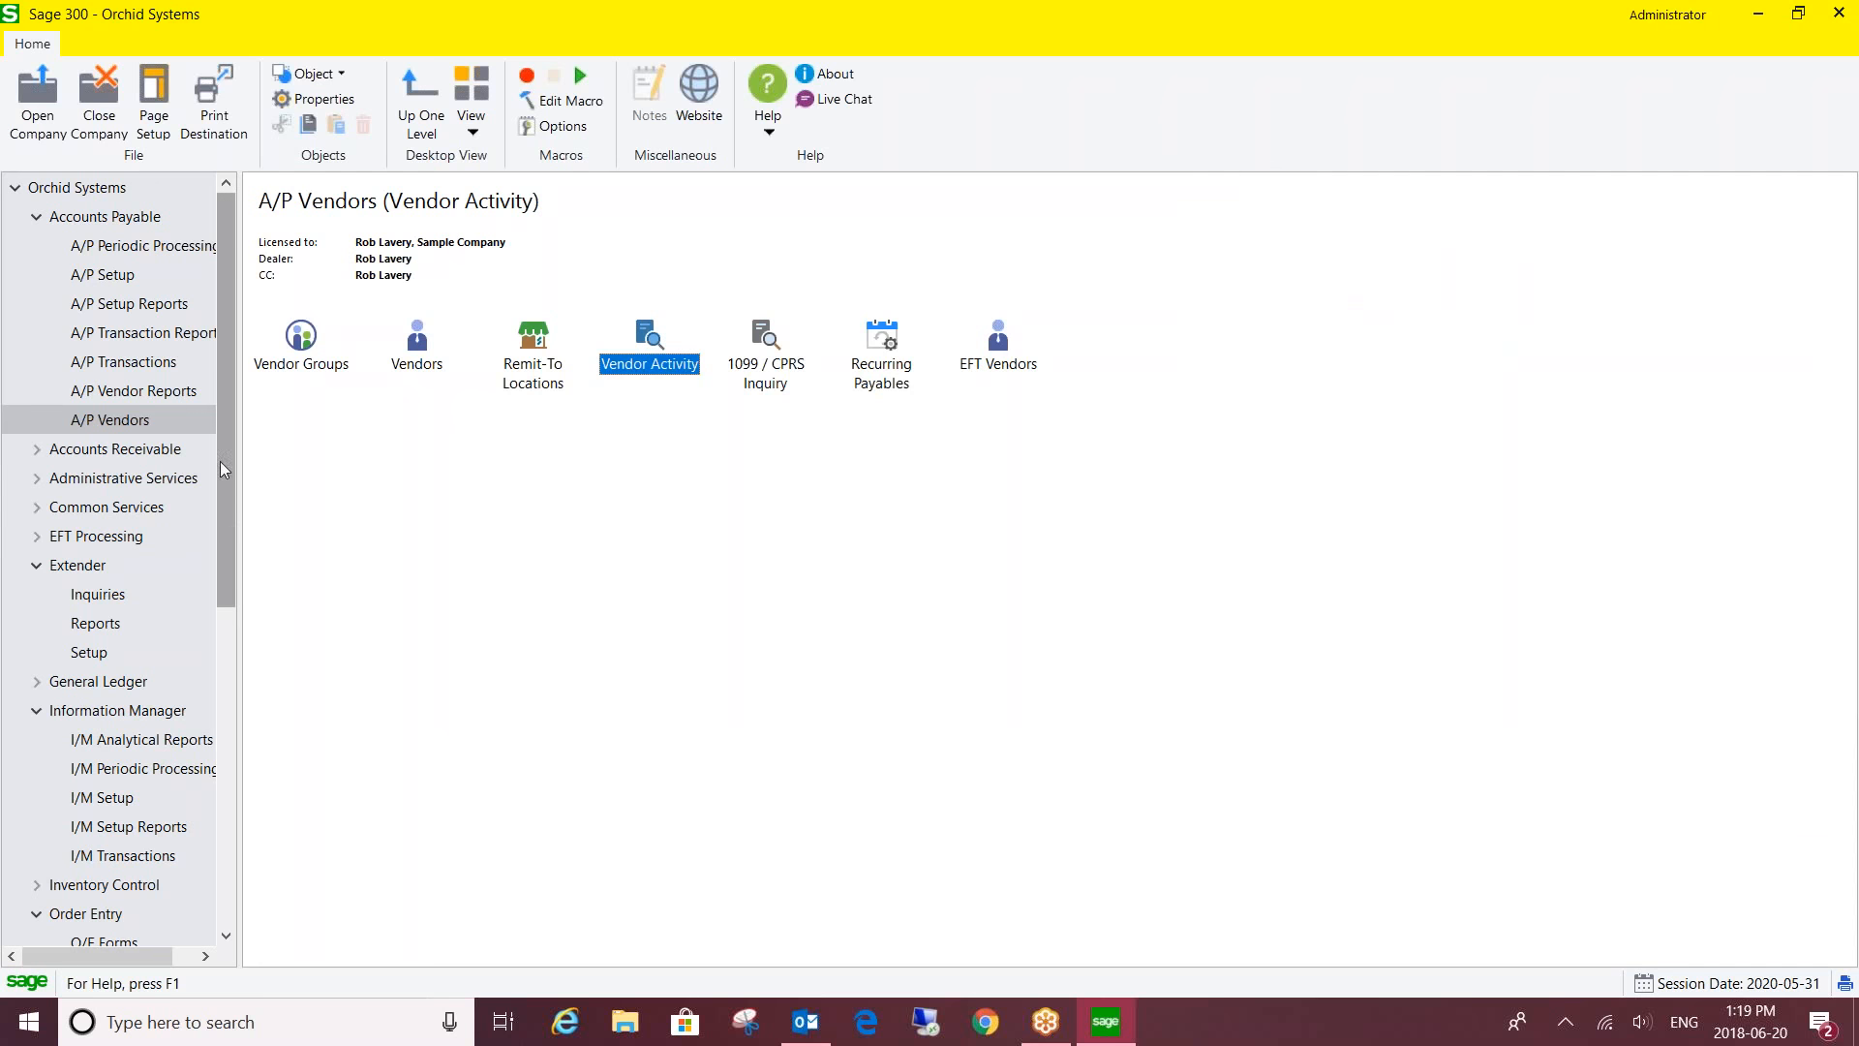
- Open the A/P Invoice Batch List from A/P Transactions and select batch 26, the DML Batch
click(150, 362)
double_click(310, 341)
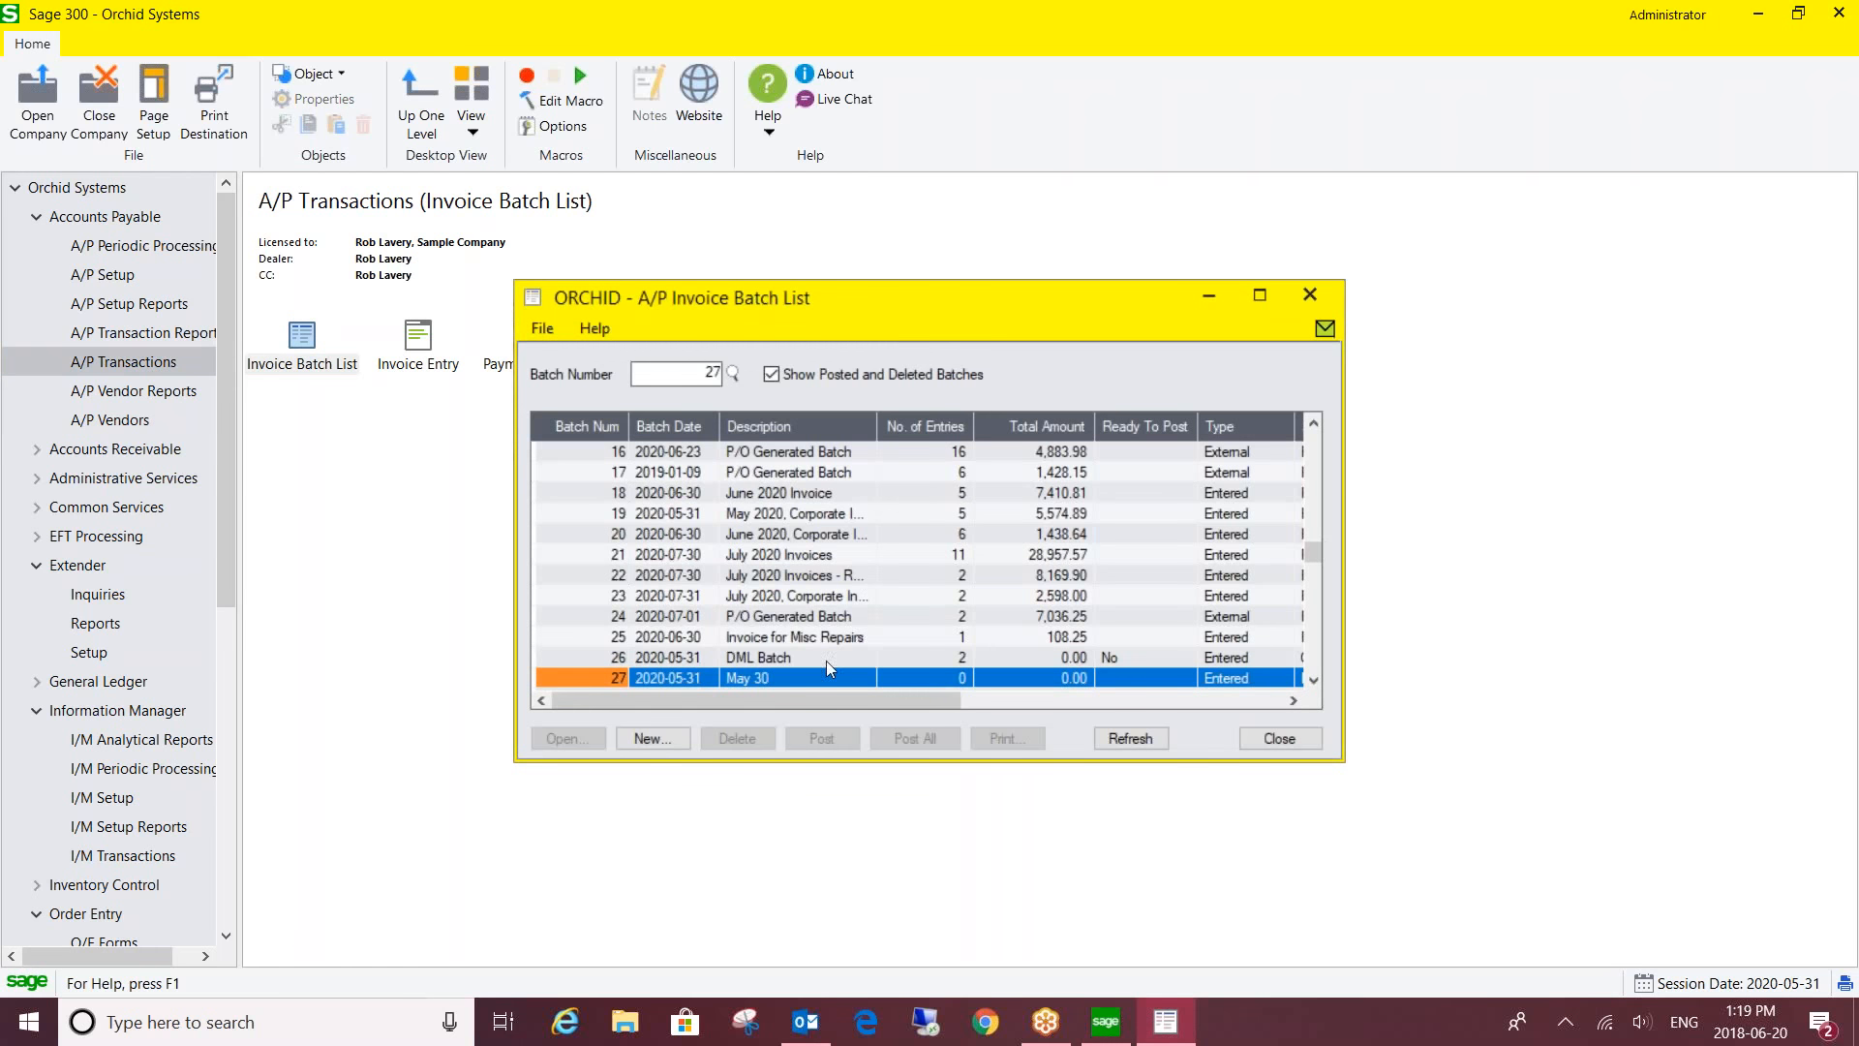
click(799, 658)
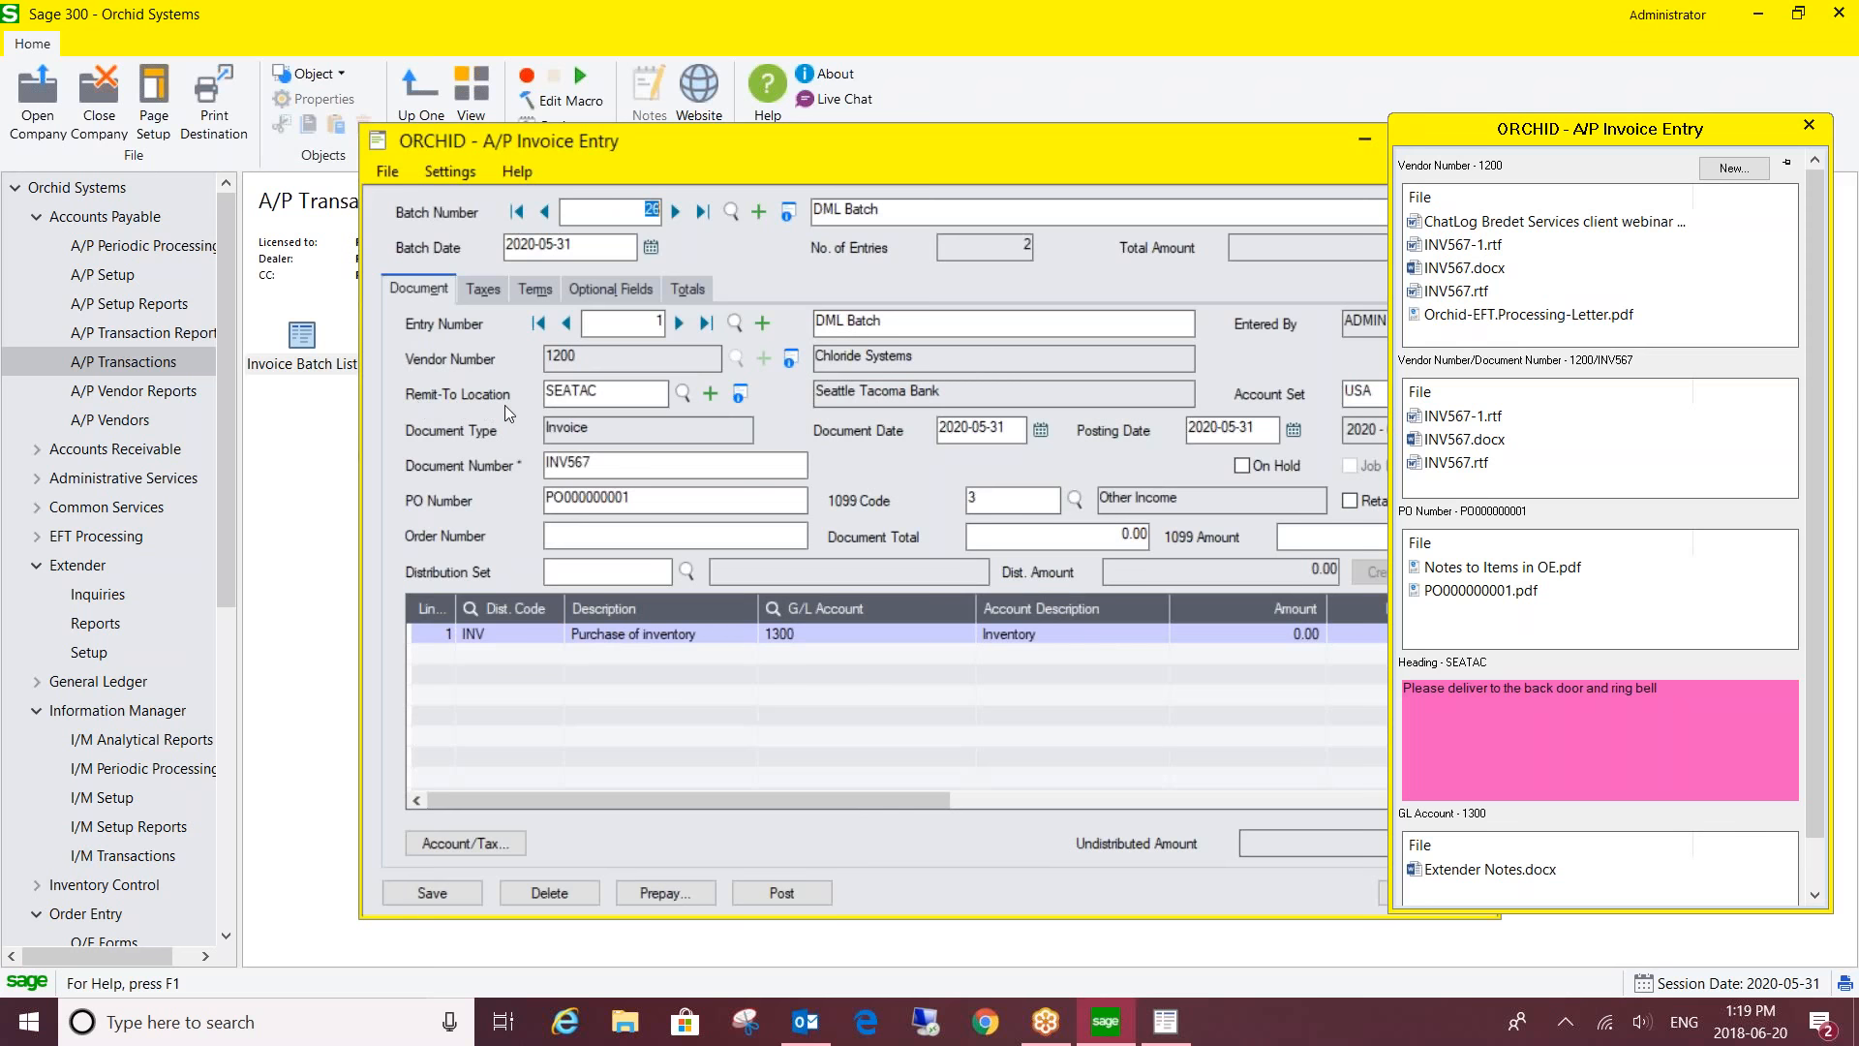
click(682, 393)
click(316, 345)
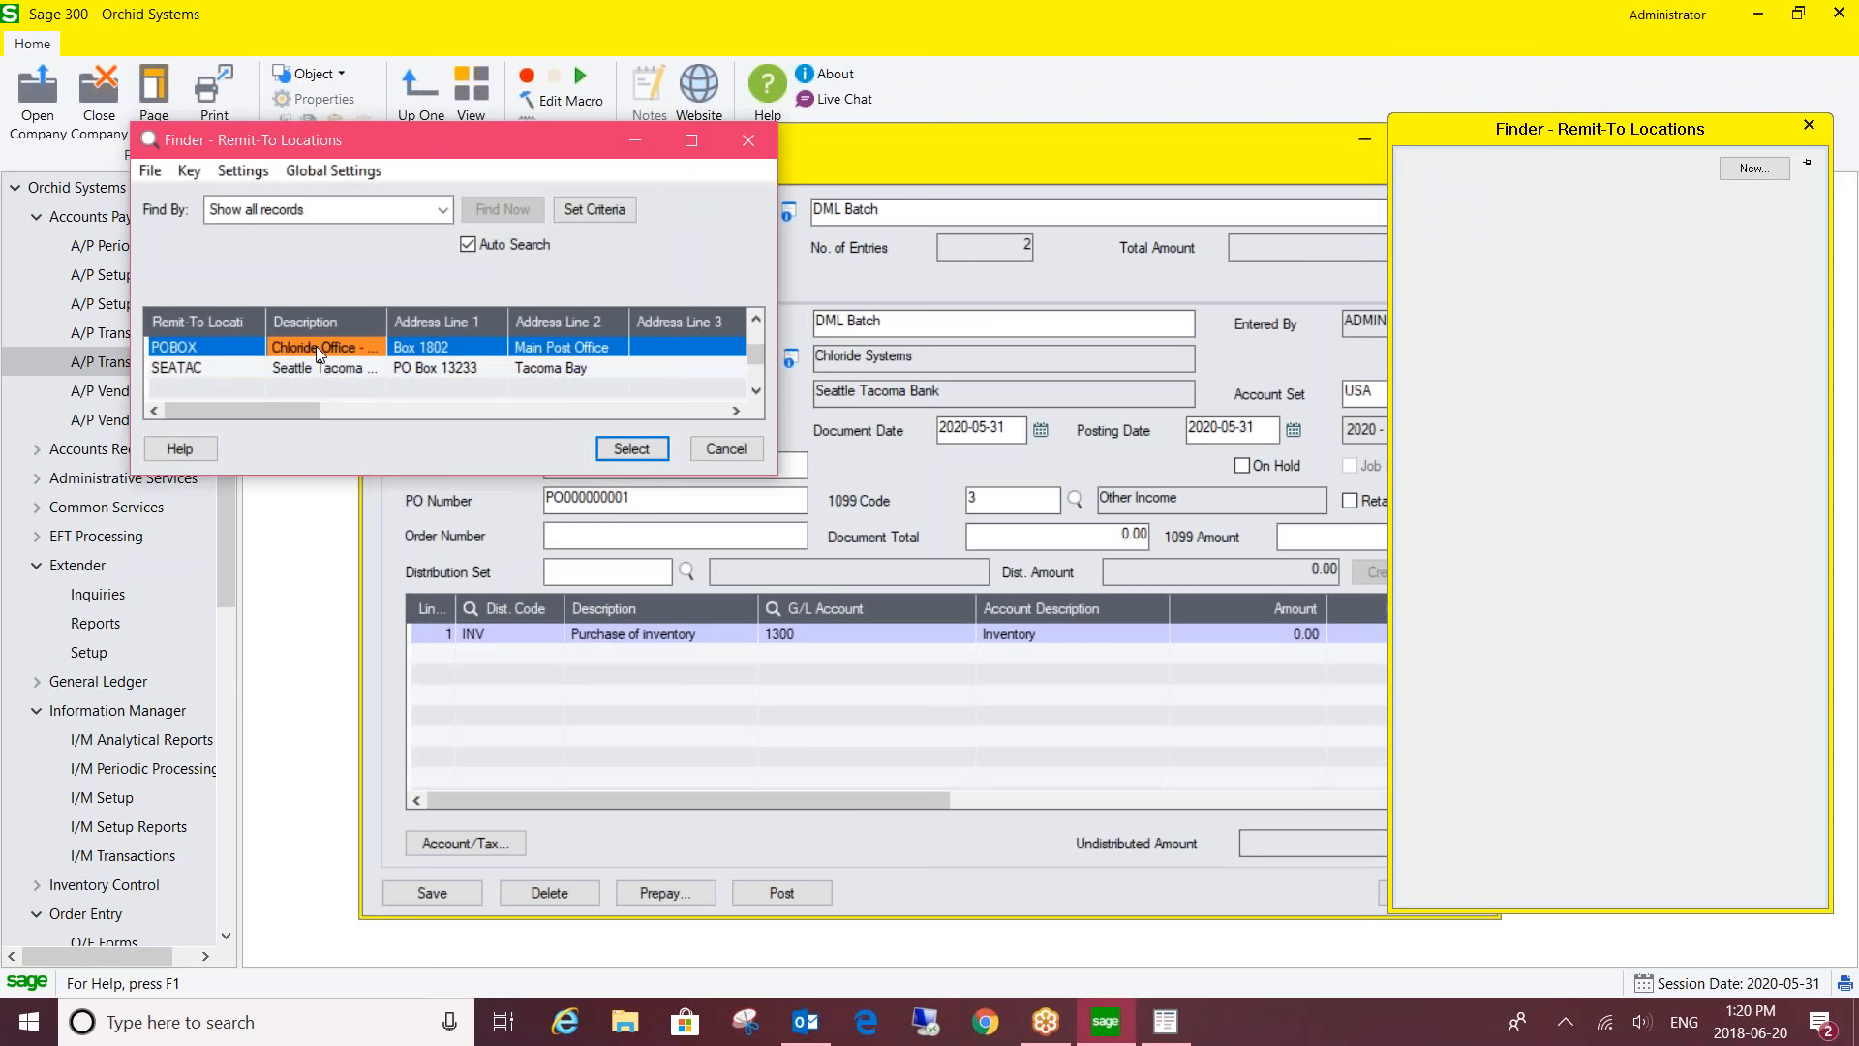
click(181, 370)
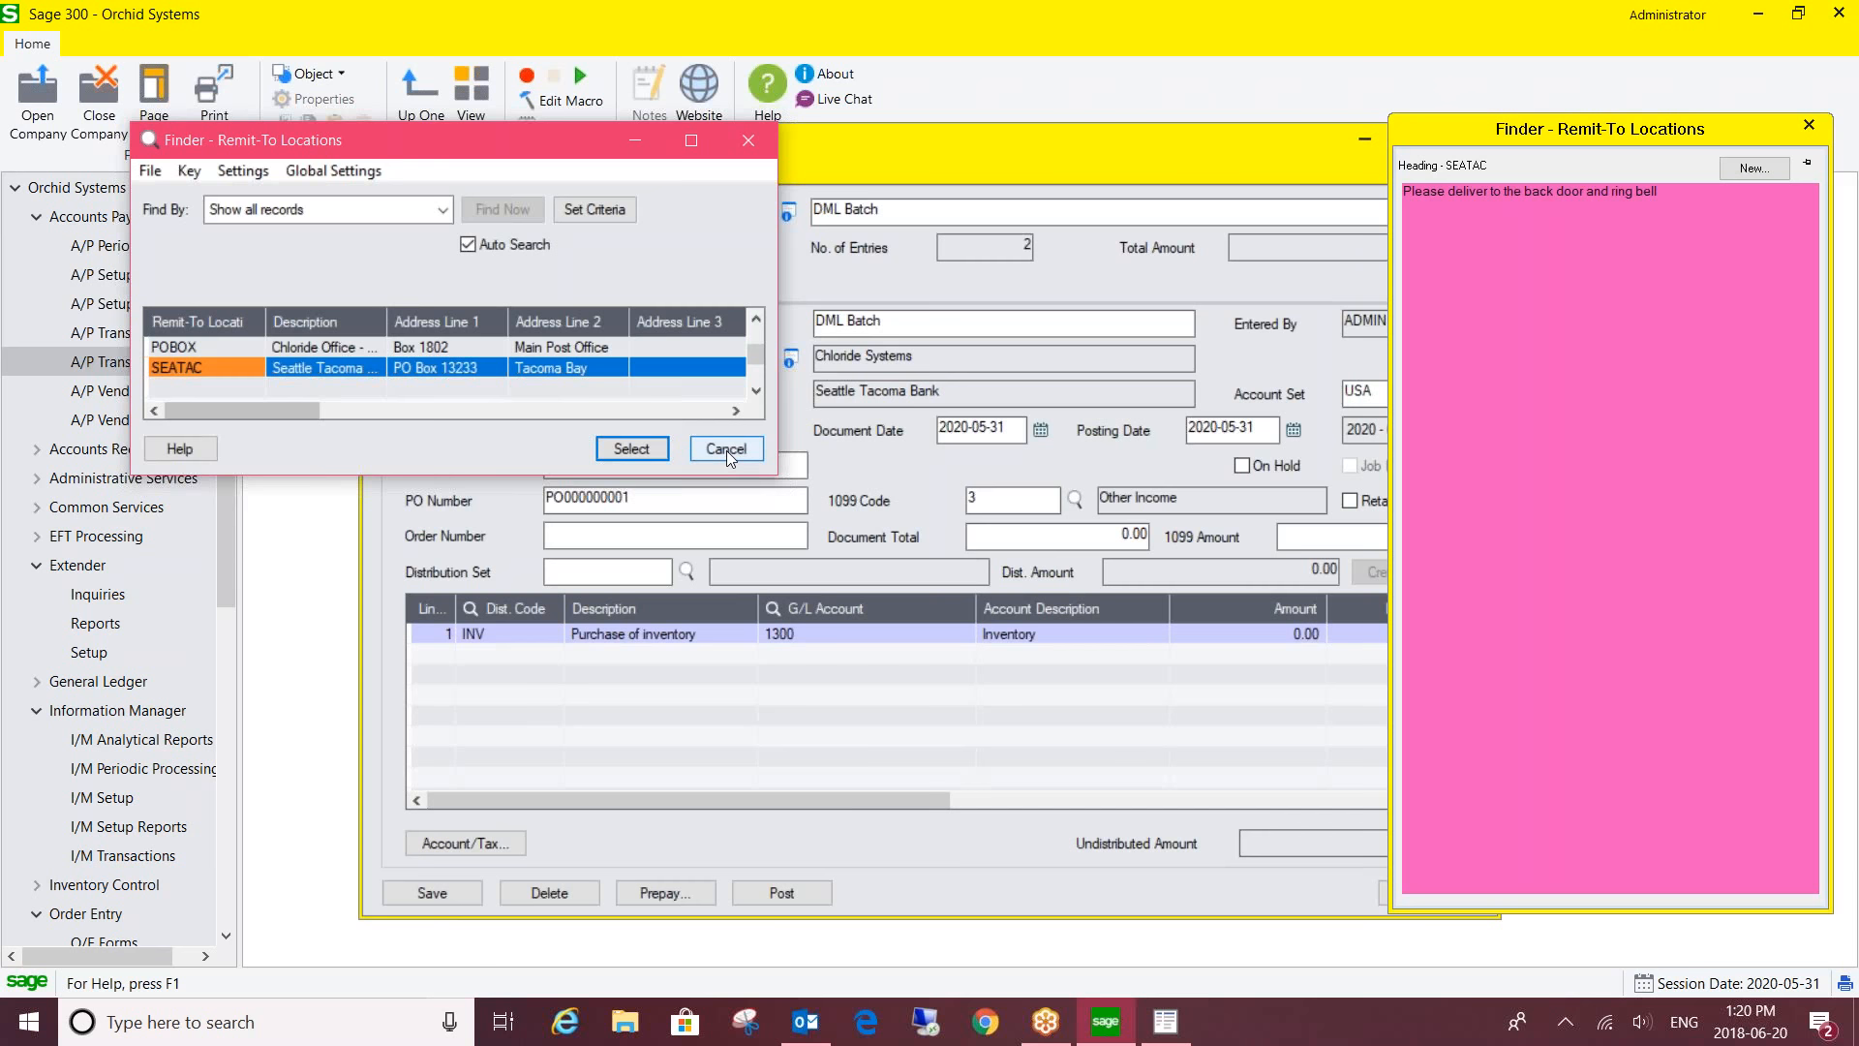
click(726, 449)
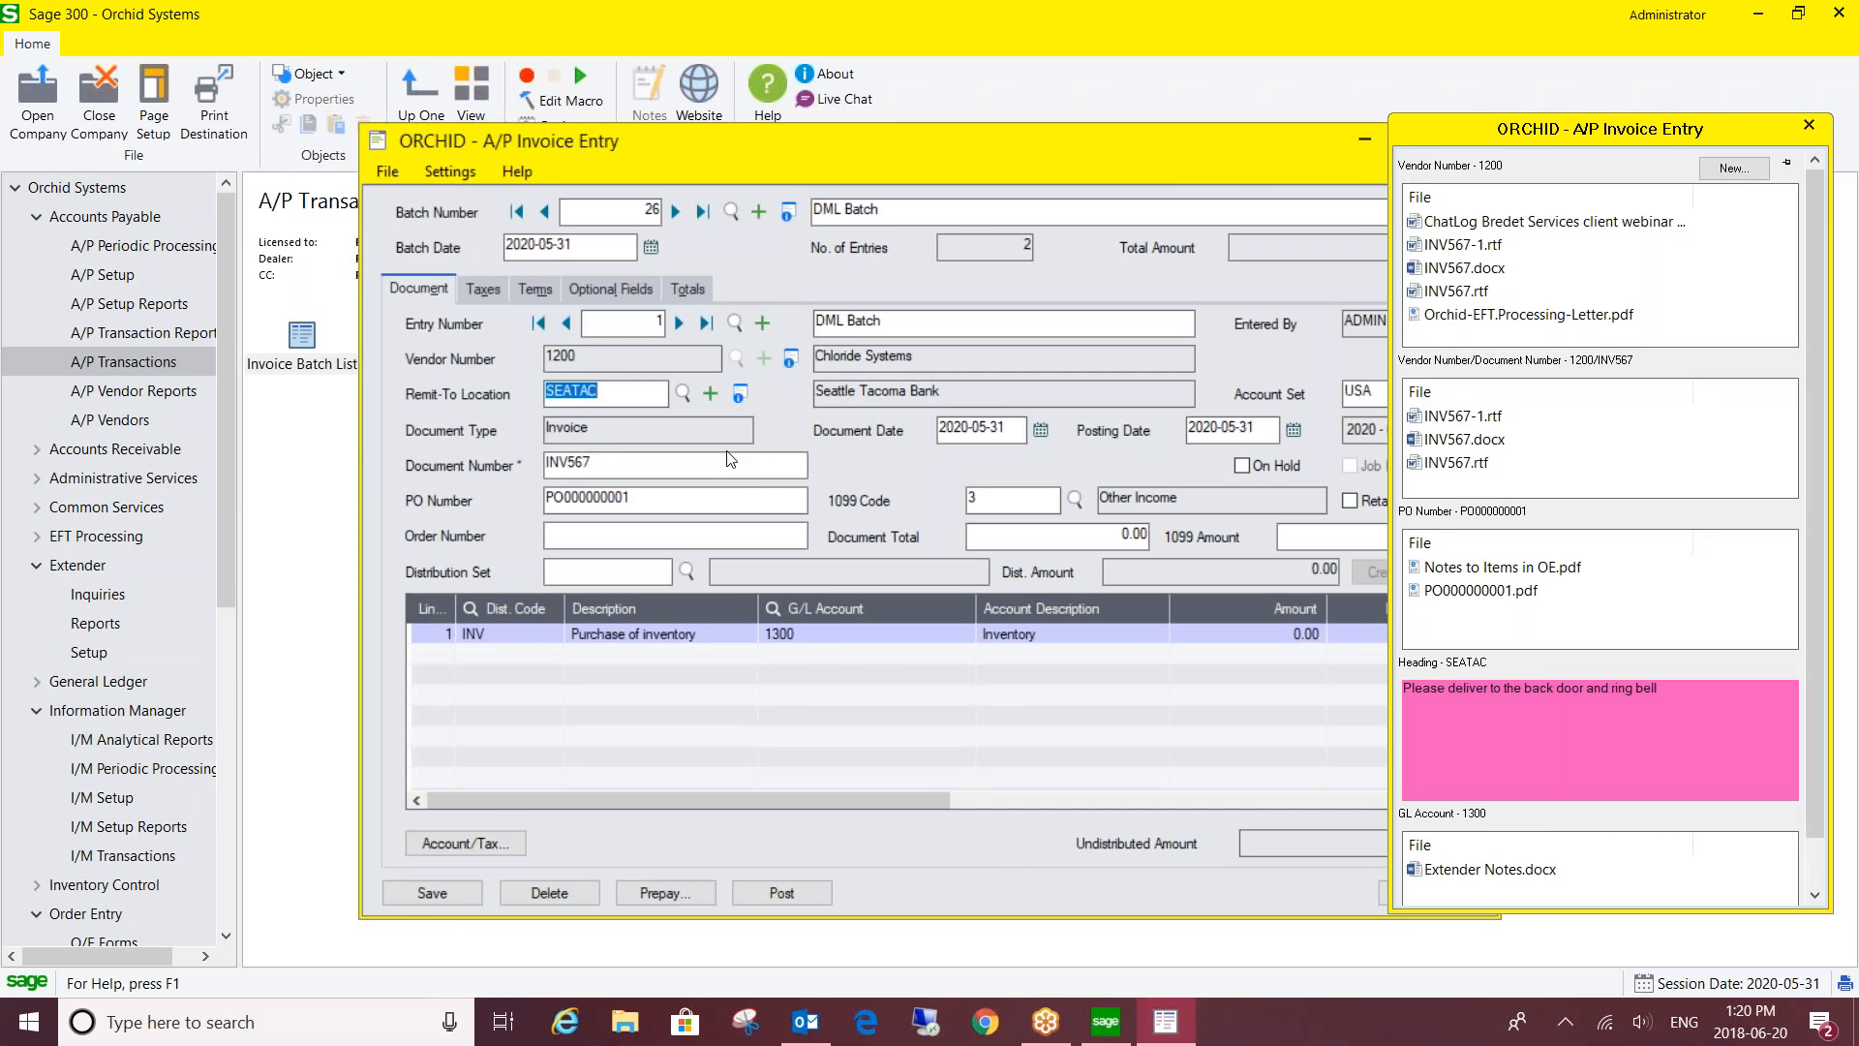
- Close A/P Invoice Entry and the Invoice Batch List, then open I/M Note Types from I/M Setup
mouse_move(1566, 771)
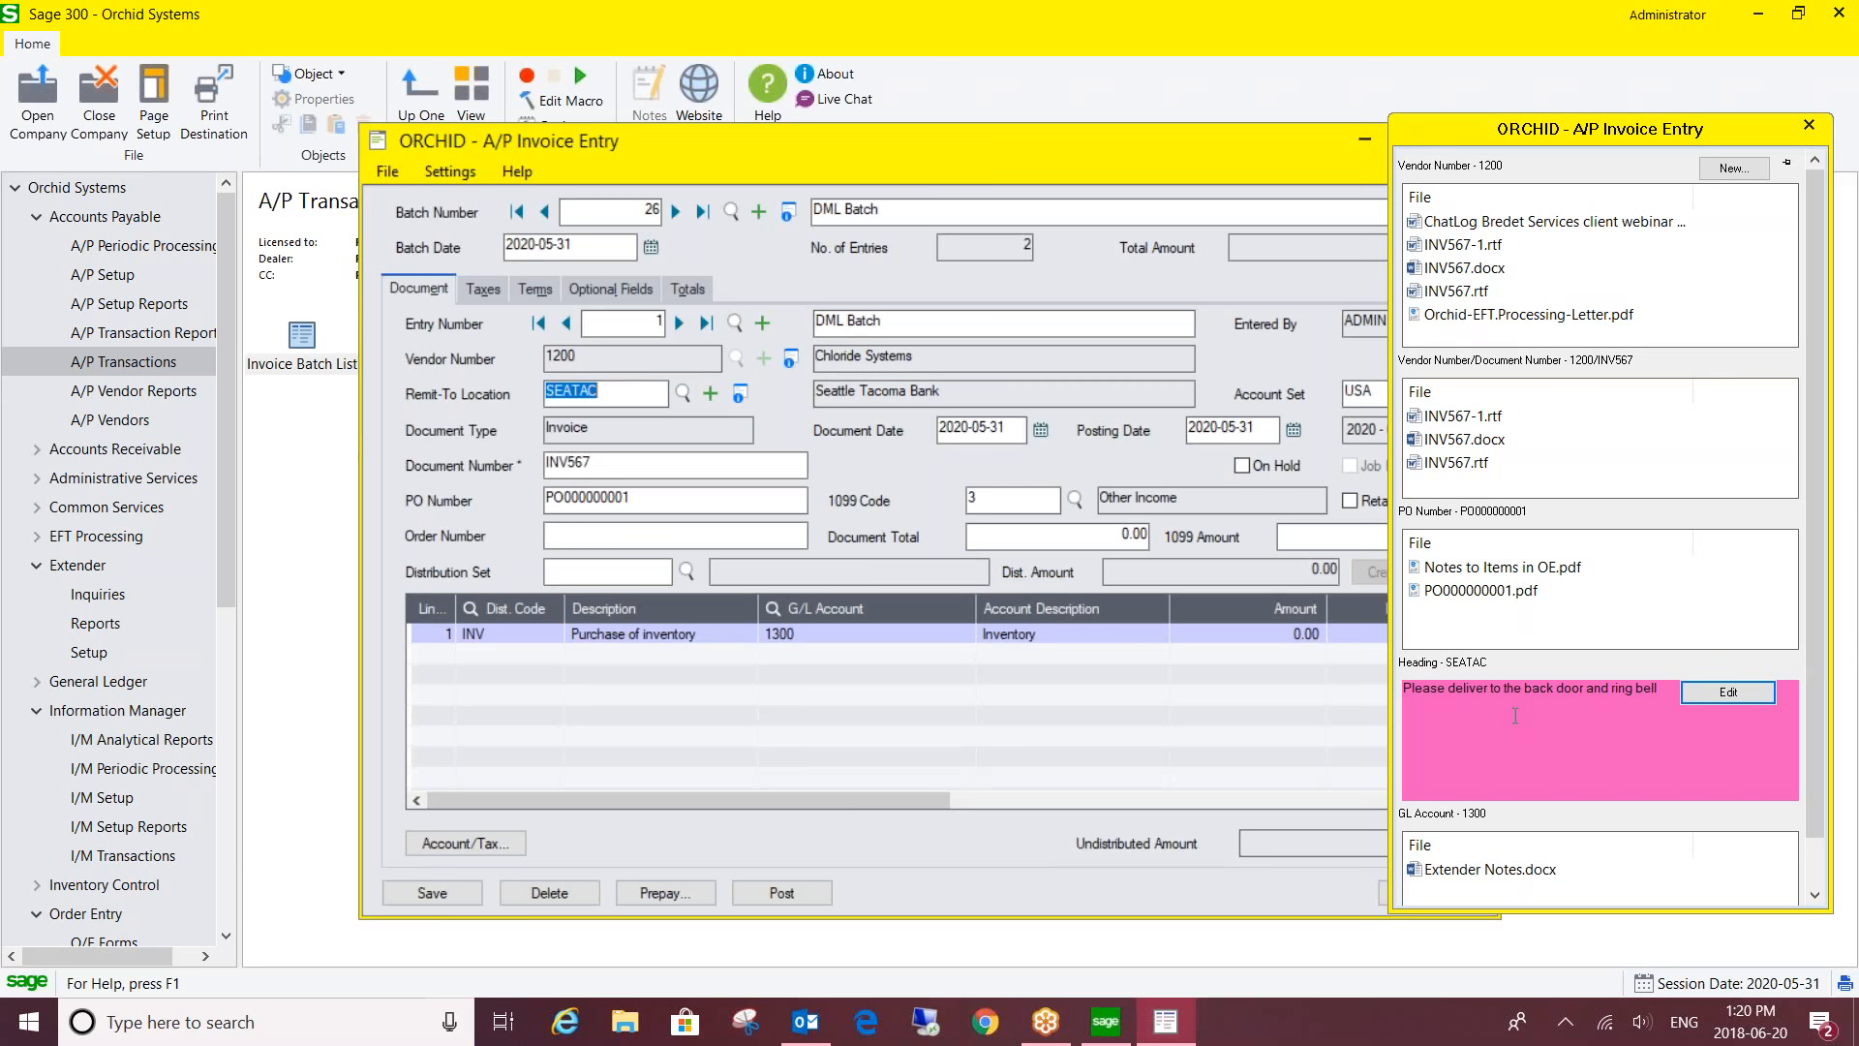
drag(1295, 148, 1106, 159)
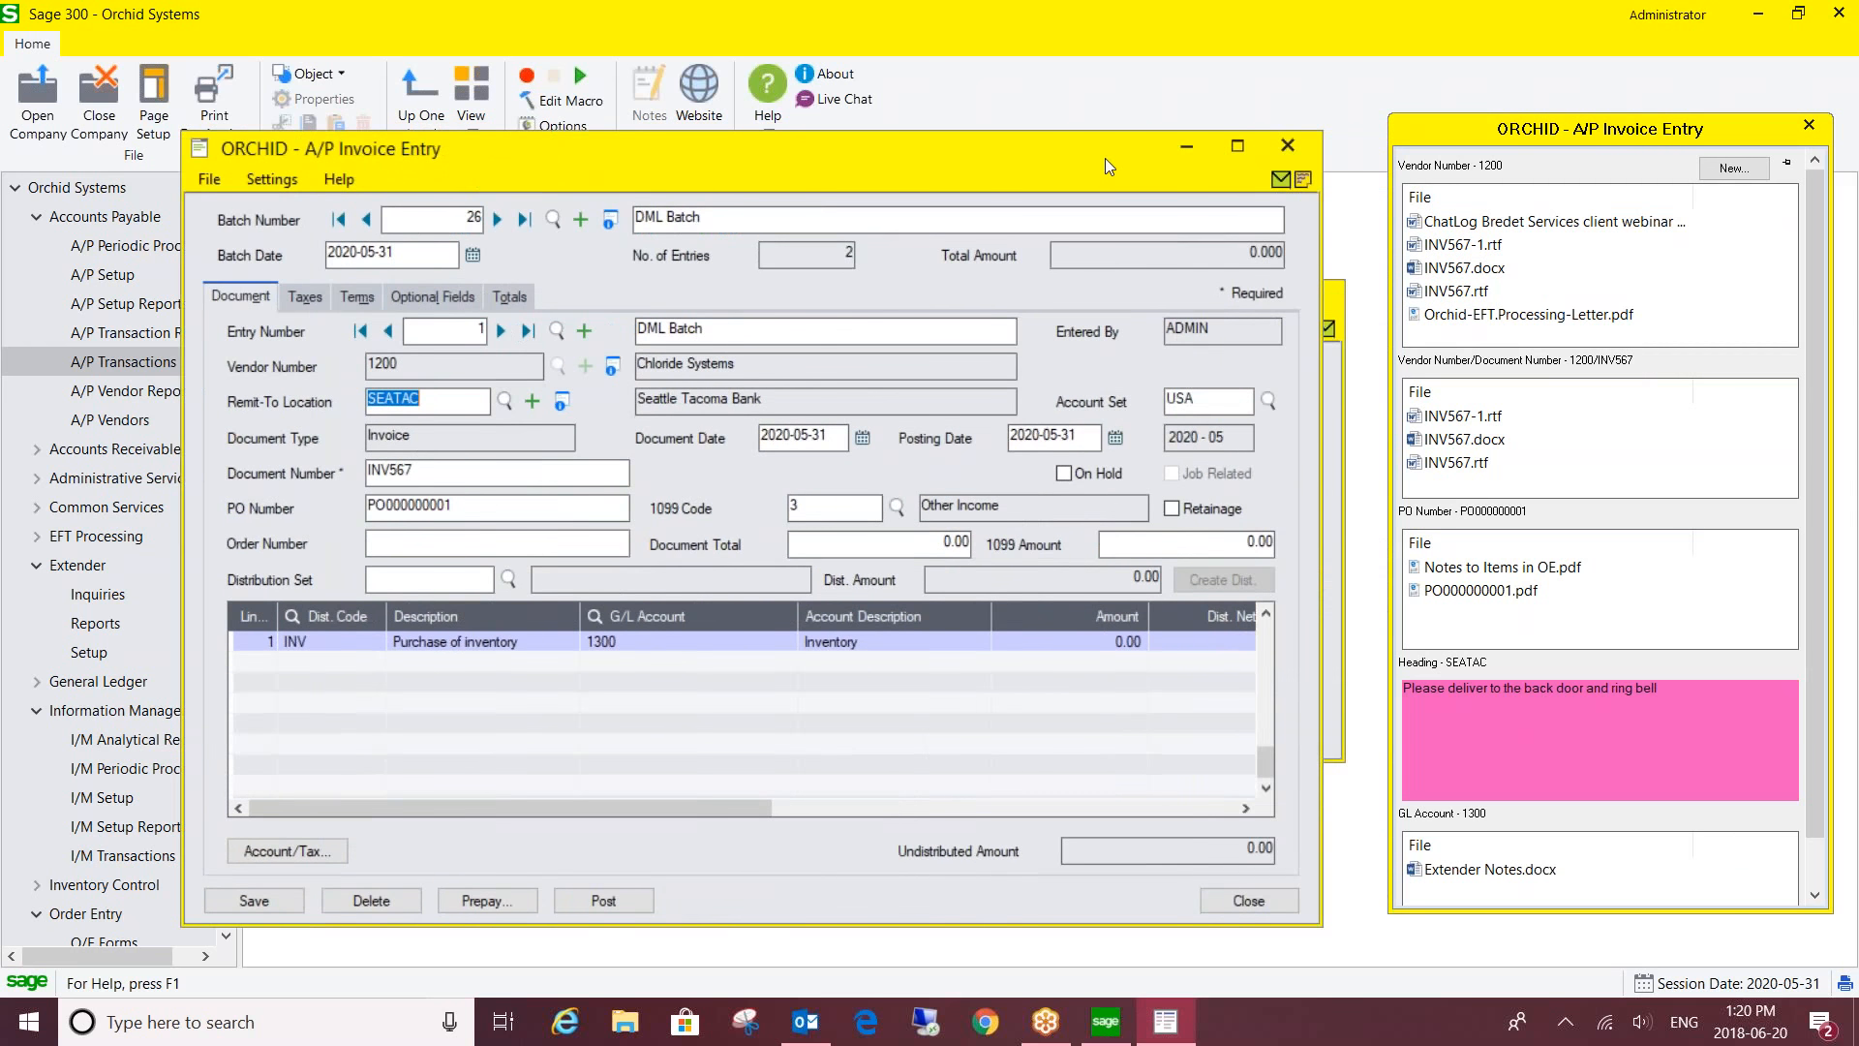
click(1288, 146)
click(1320, 295)
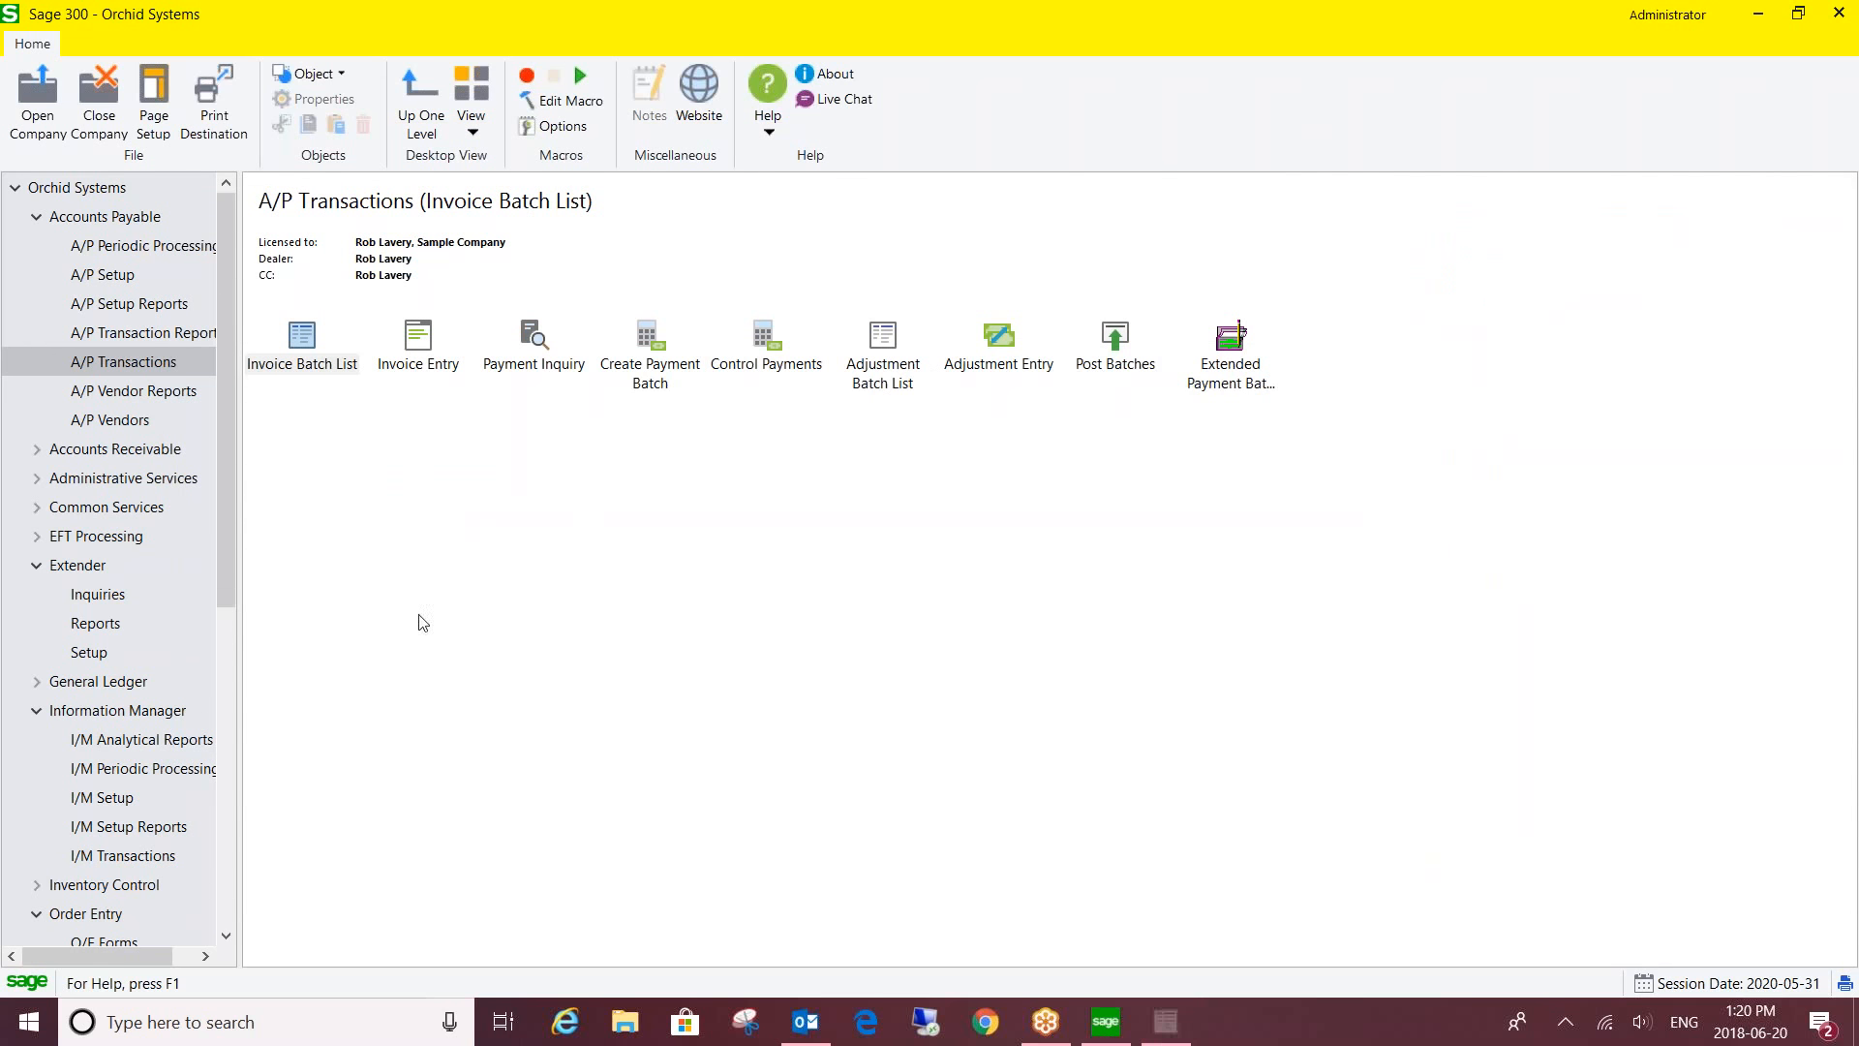
click(135, 800)
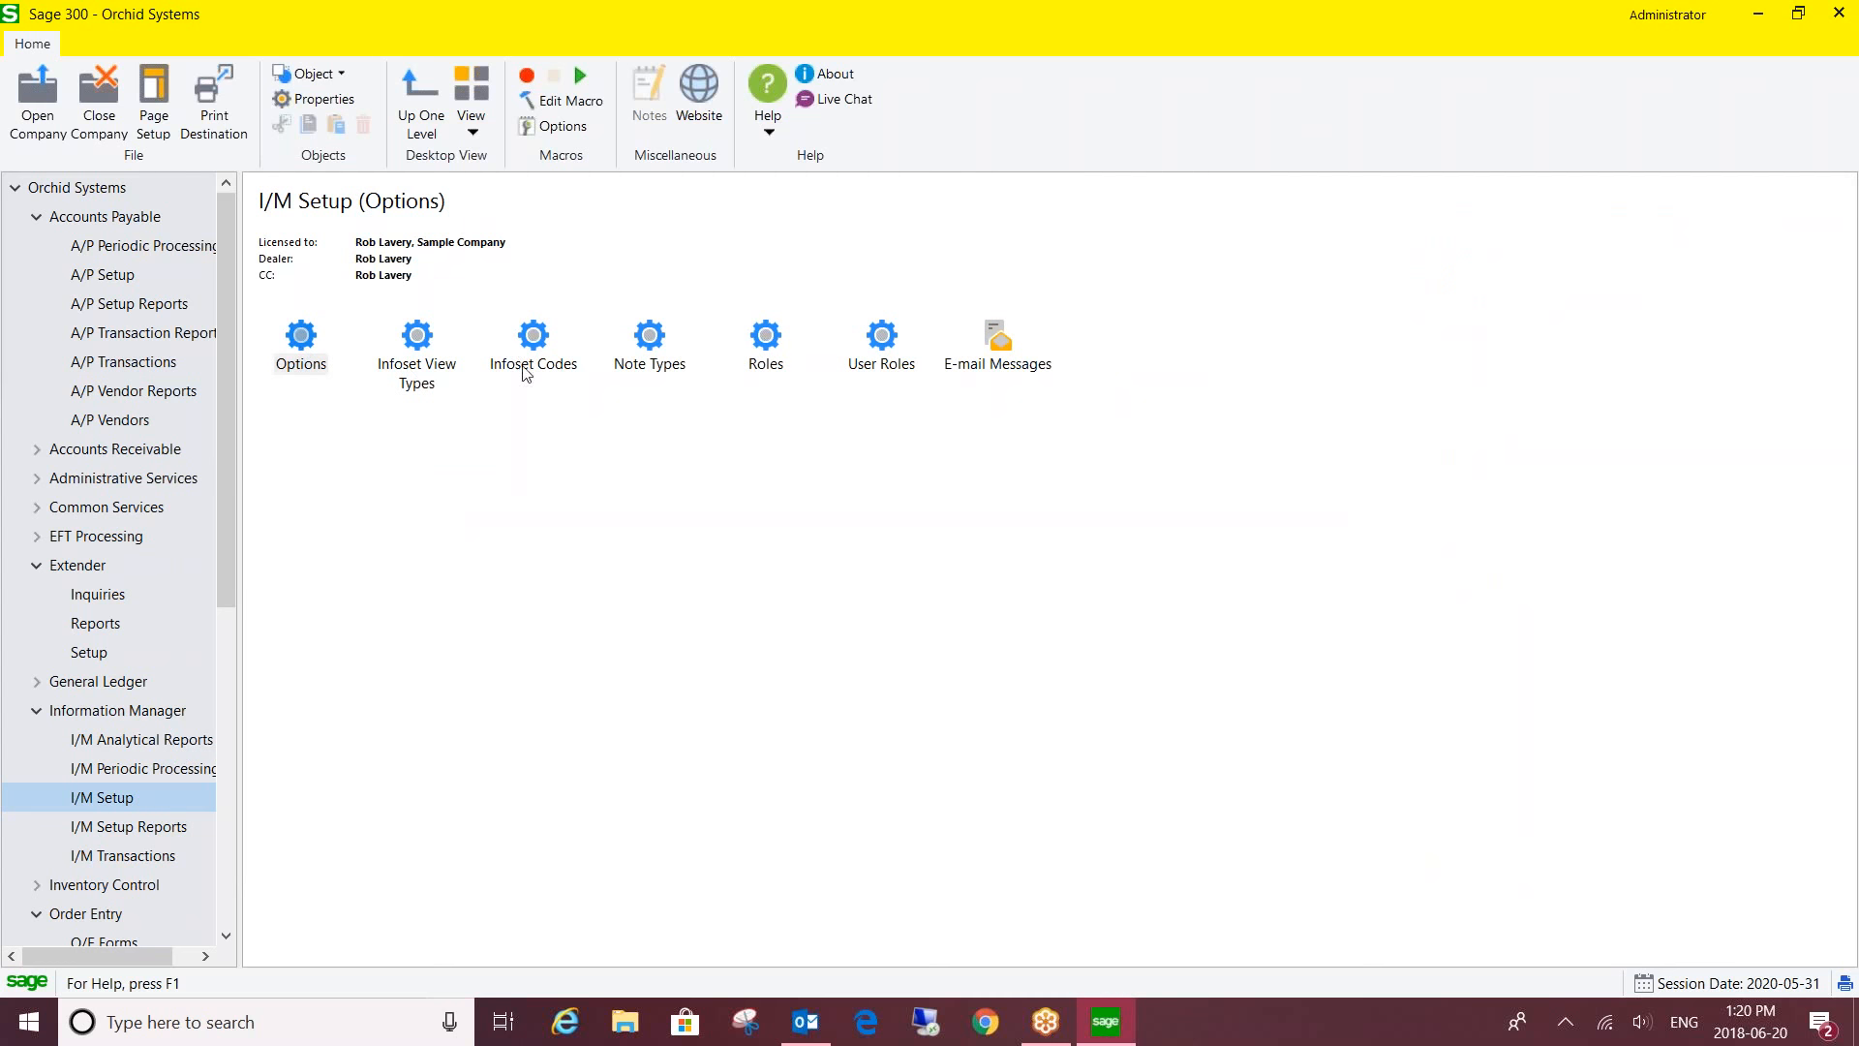
double_click(649, 339)
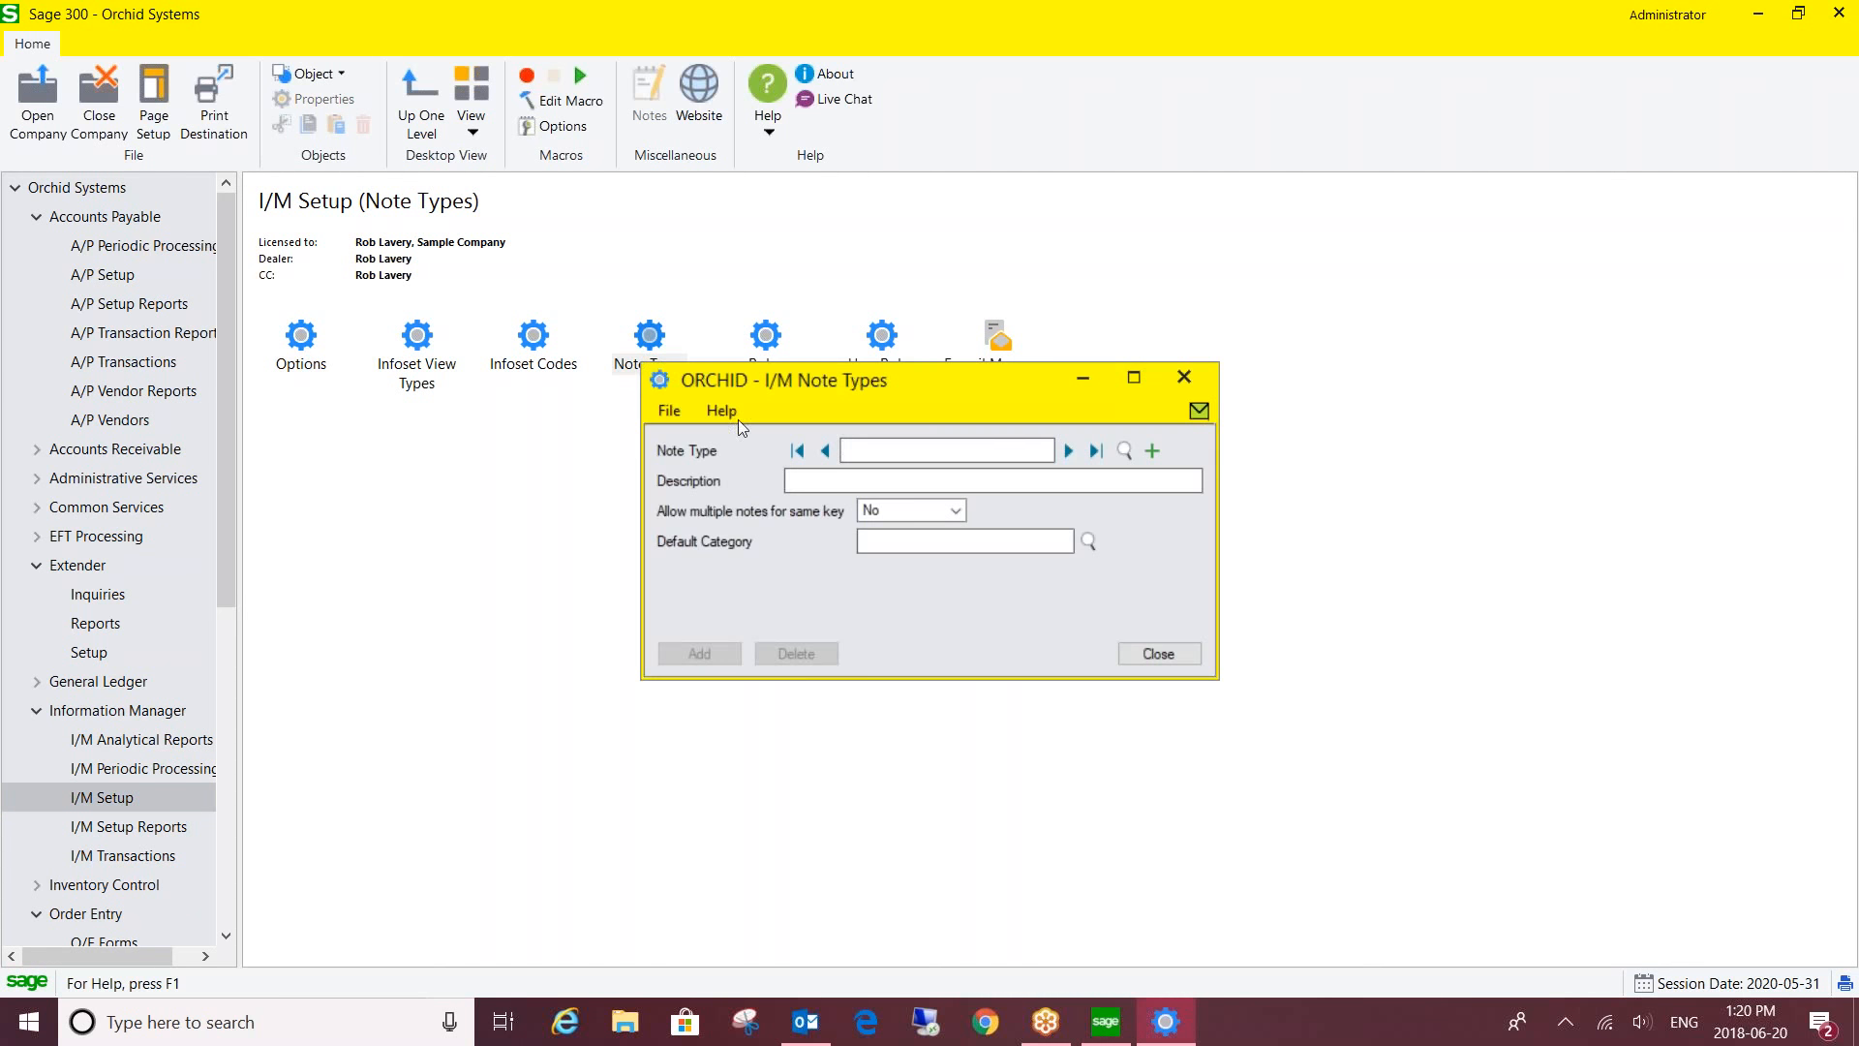
- Load the ADMIN note type, browse the Note Type finder list, then close Note Types
click(1066, 450)
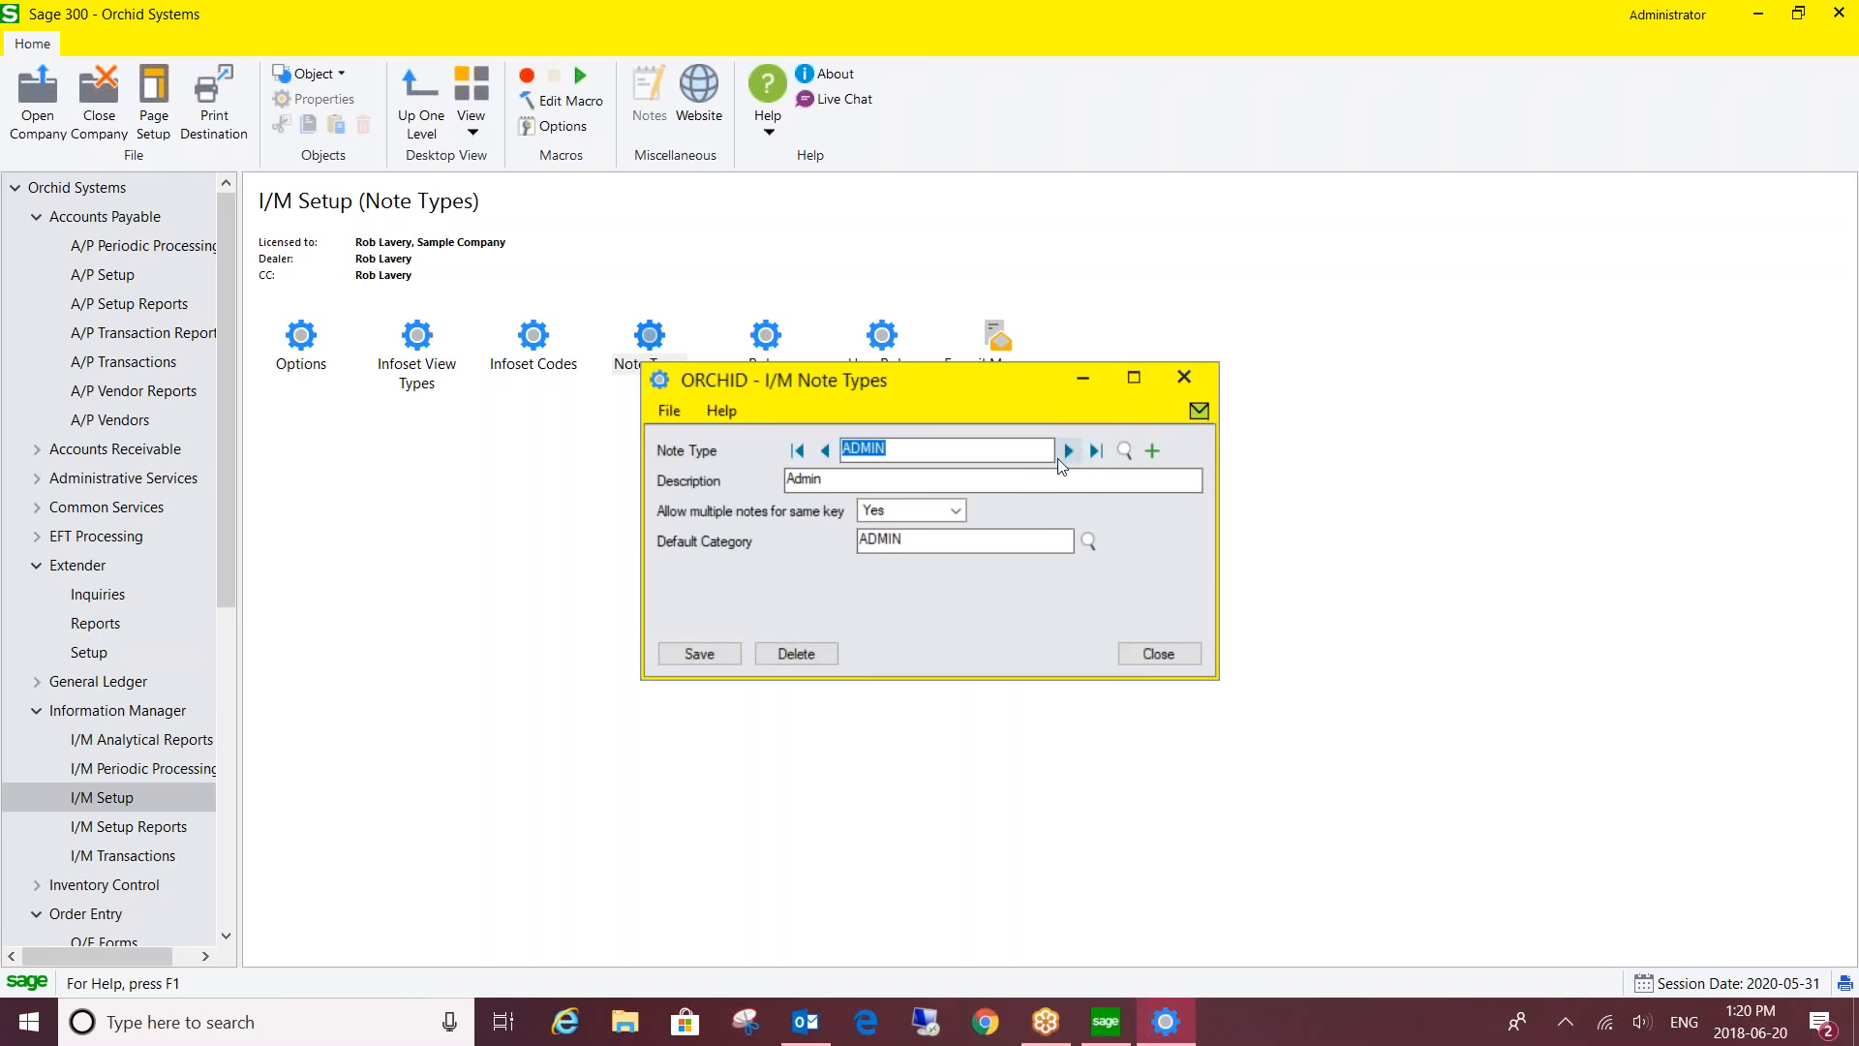
click(1124, 450)
drag(393, 475, 376, 593)
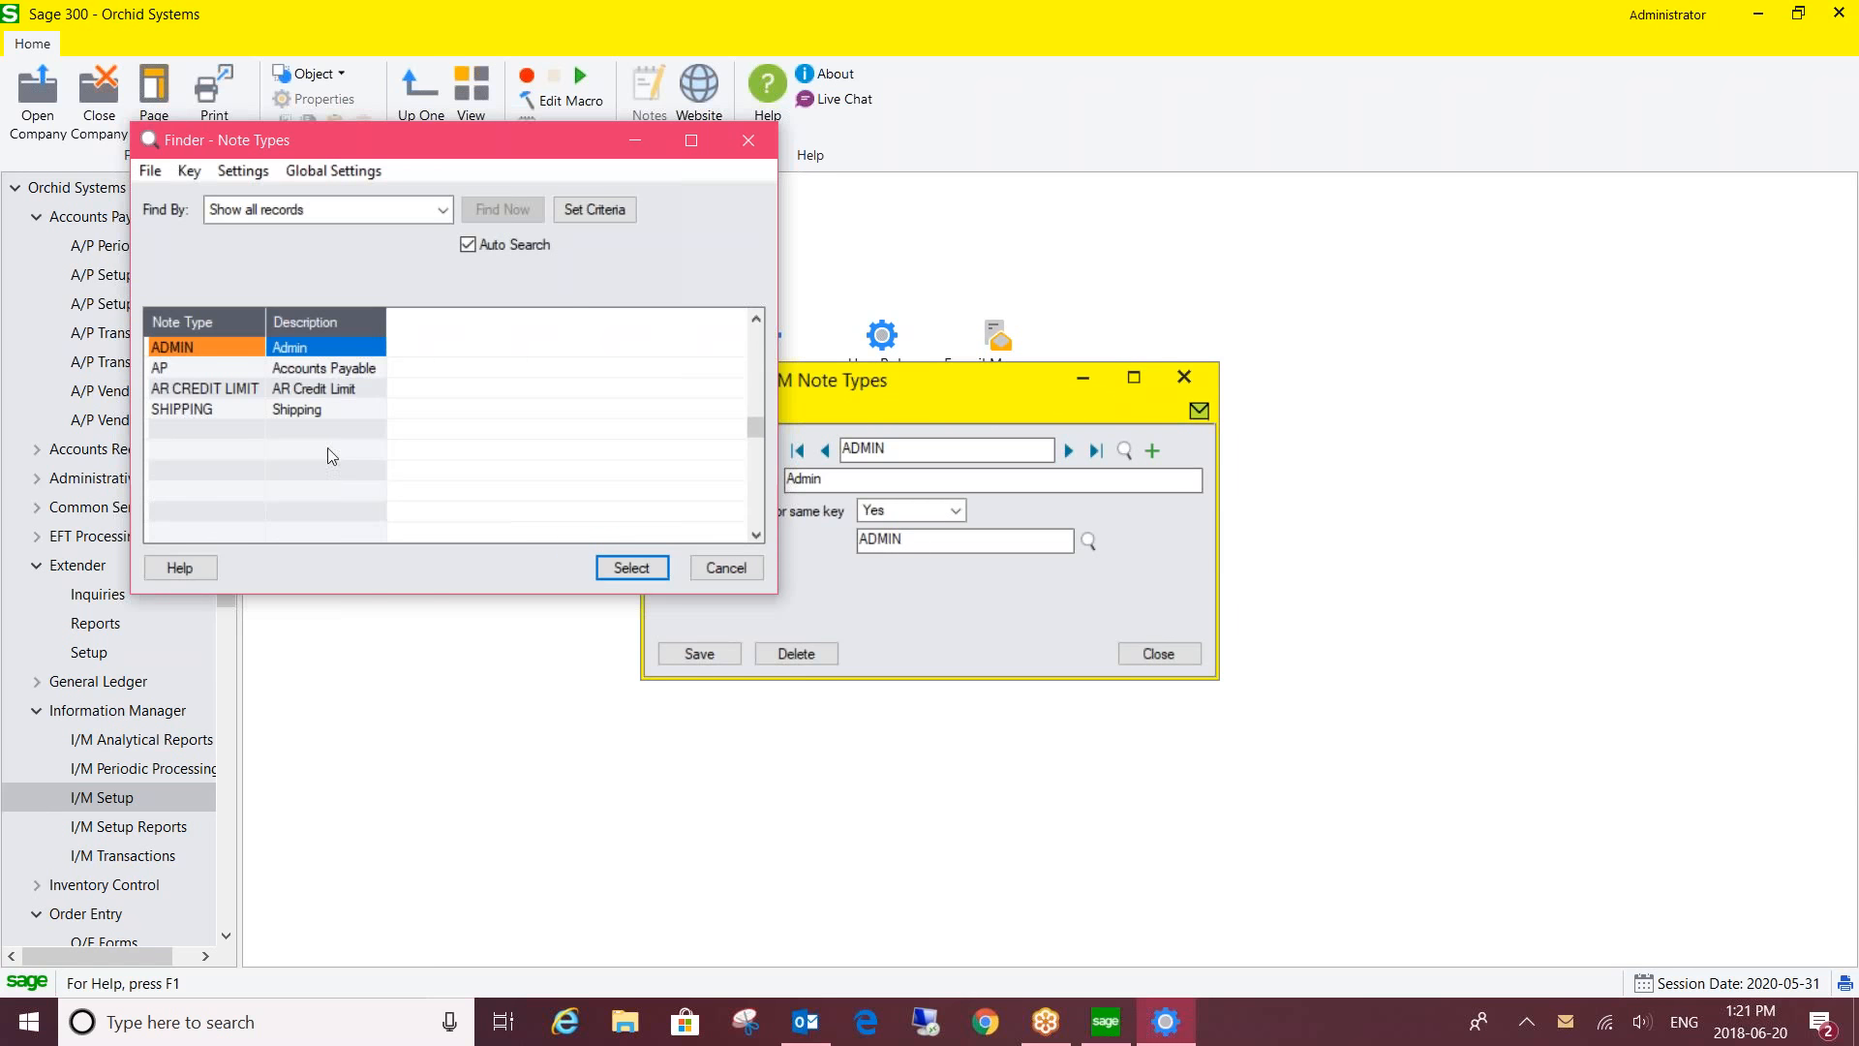
click(718, 568)
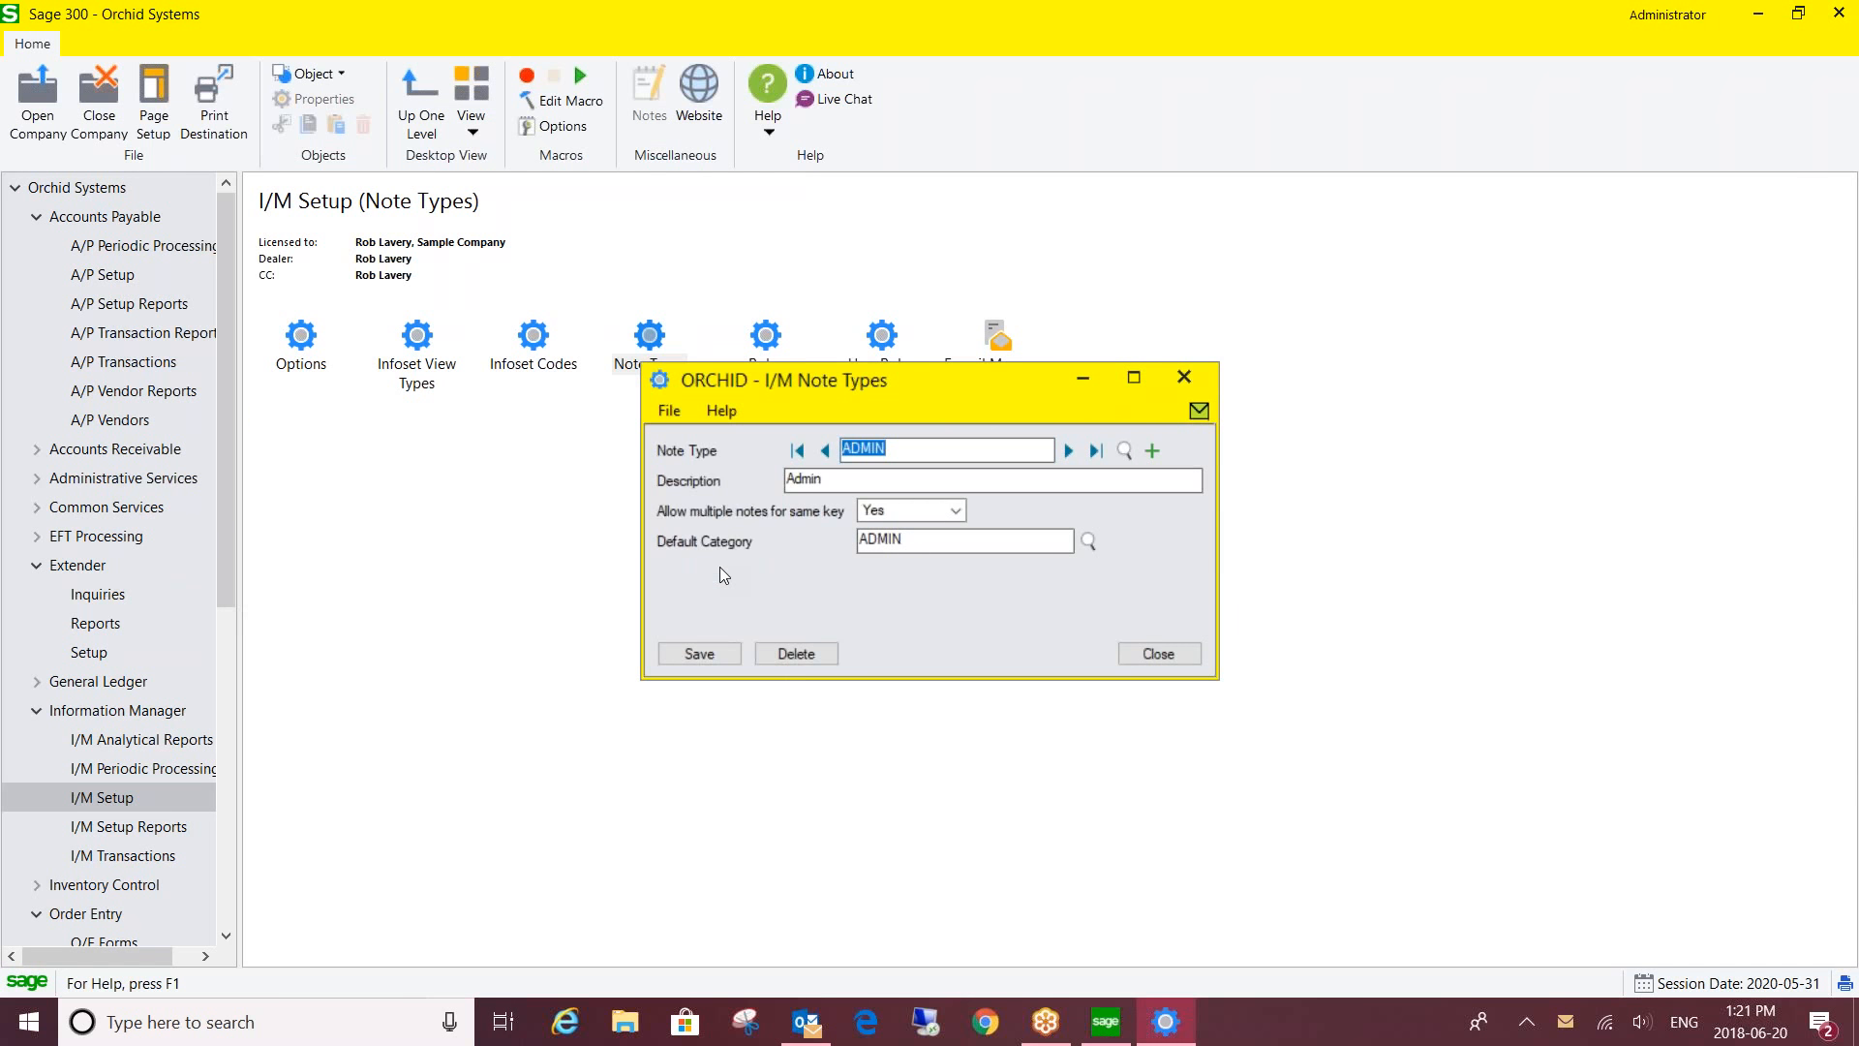
click(1184, 379)
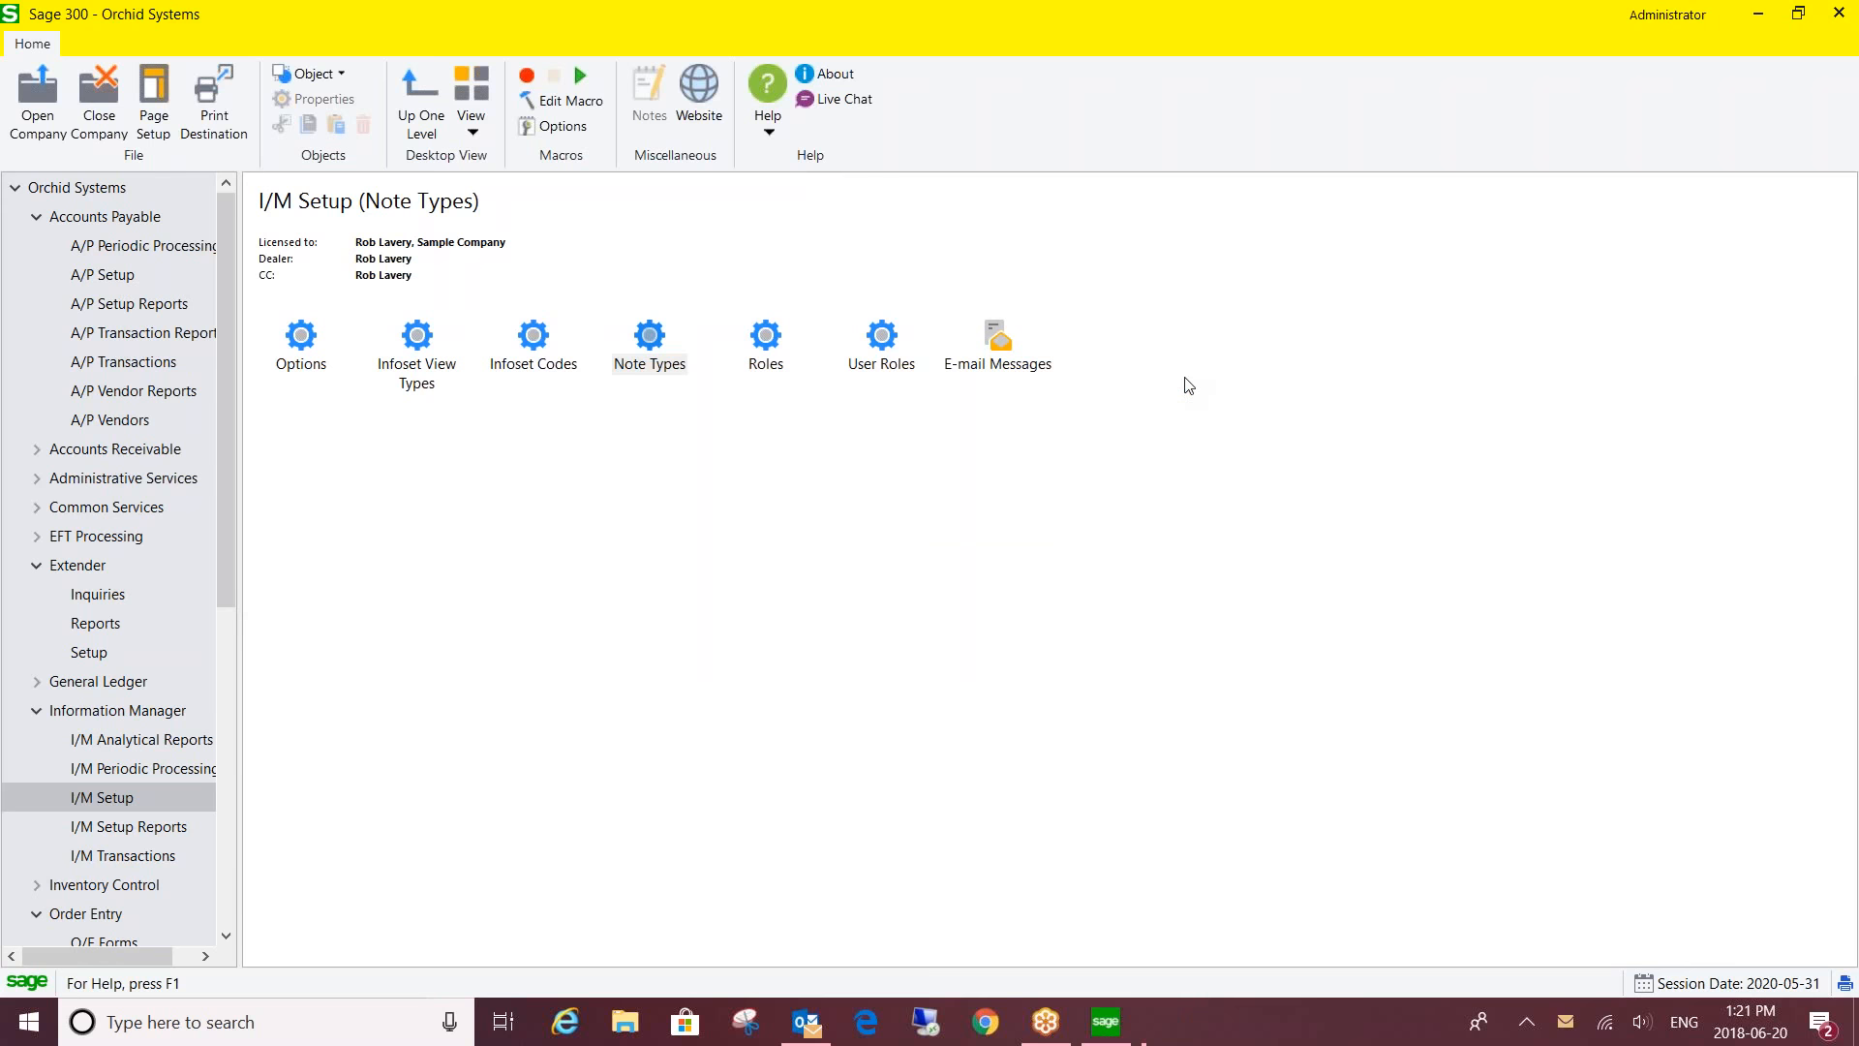
- Open I/M Roles, compare the ADMIN and AP note-type rights grids, then close the window
double_click(764, 336)
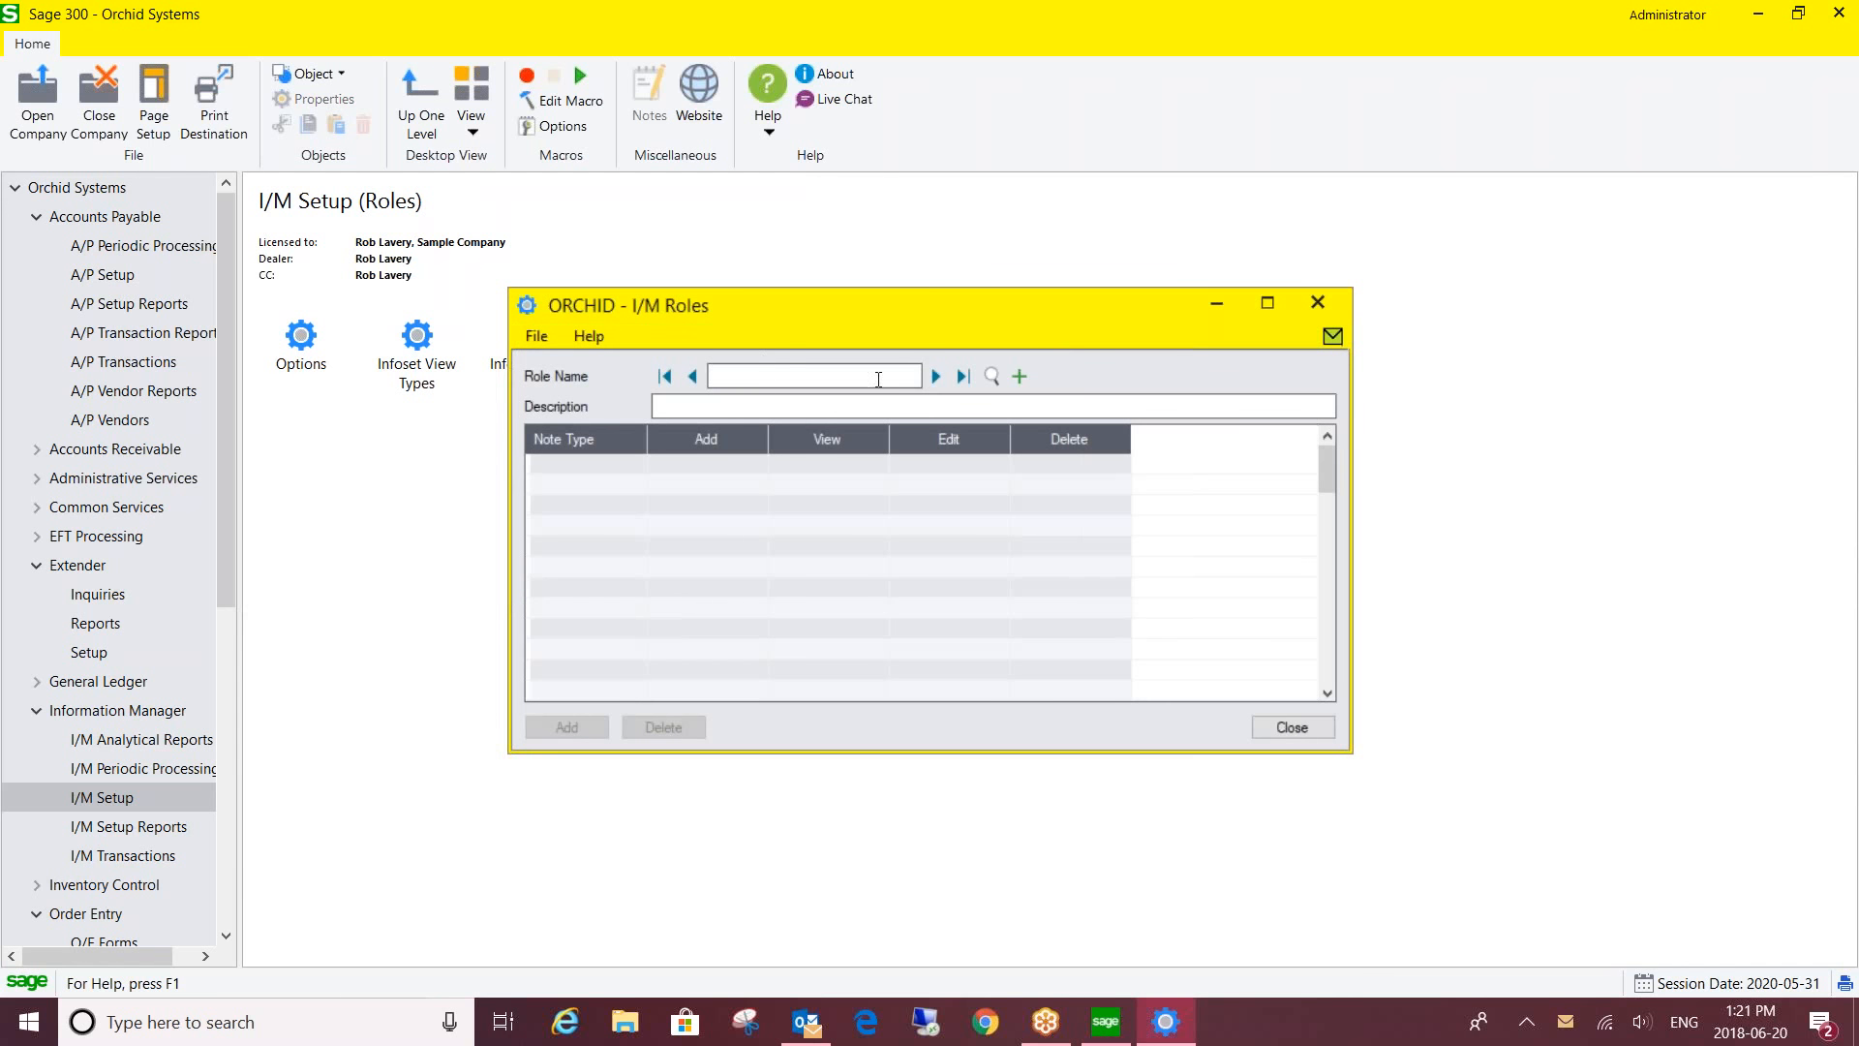
click(934, 373)
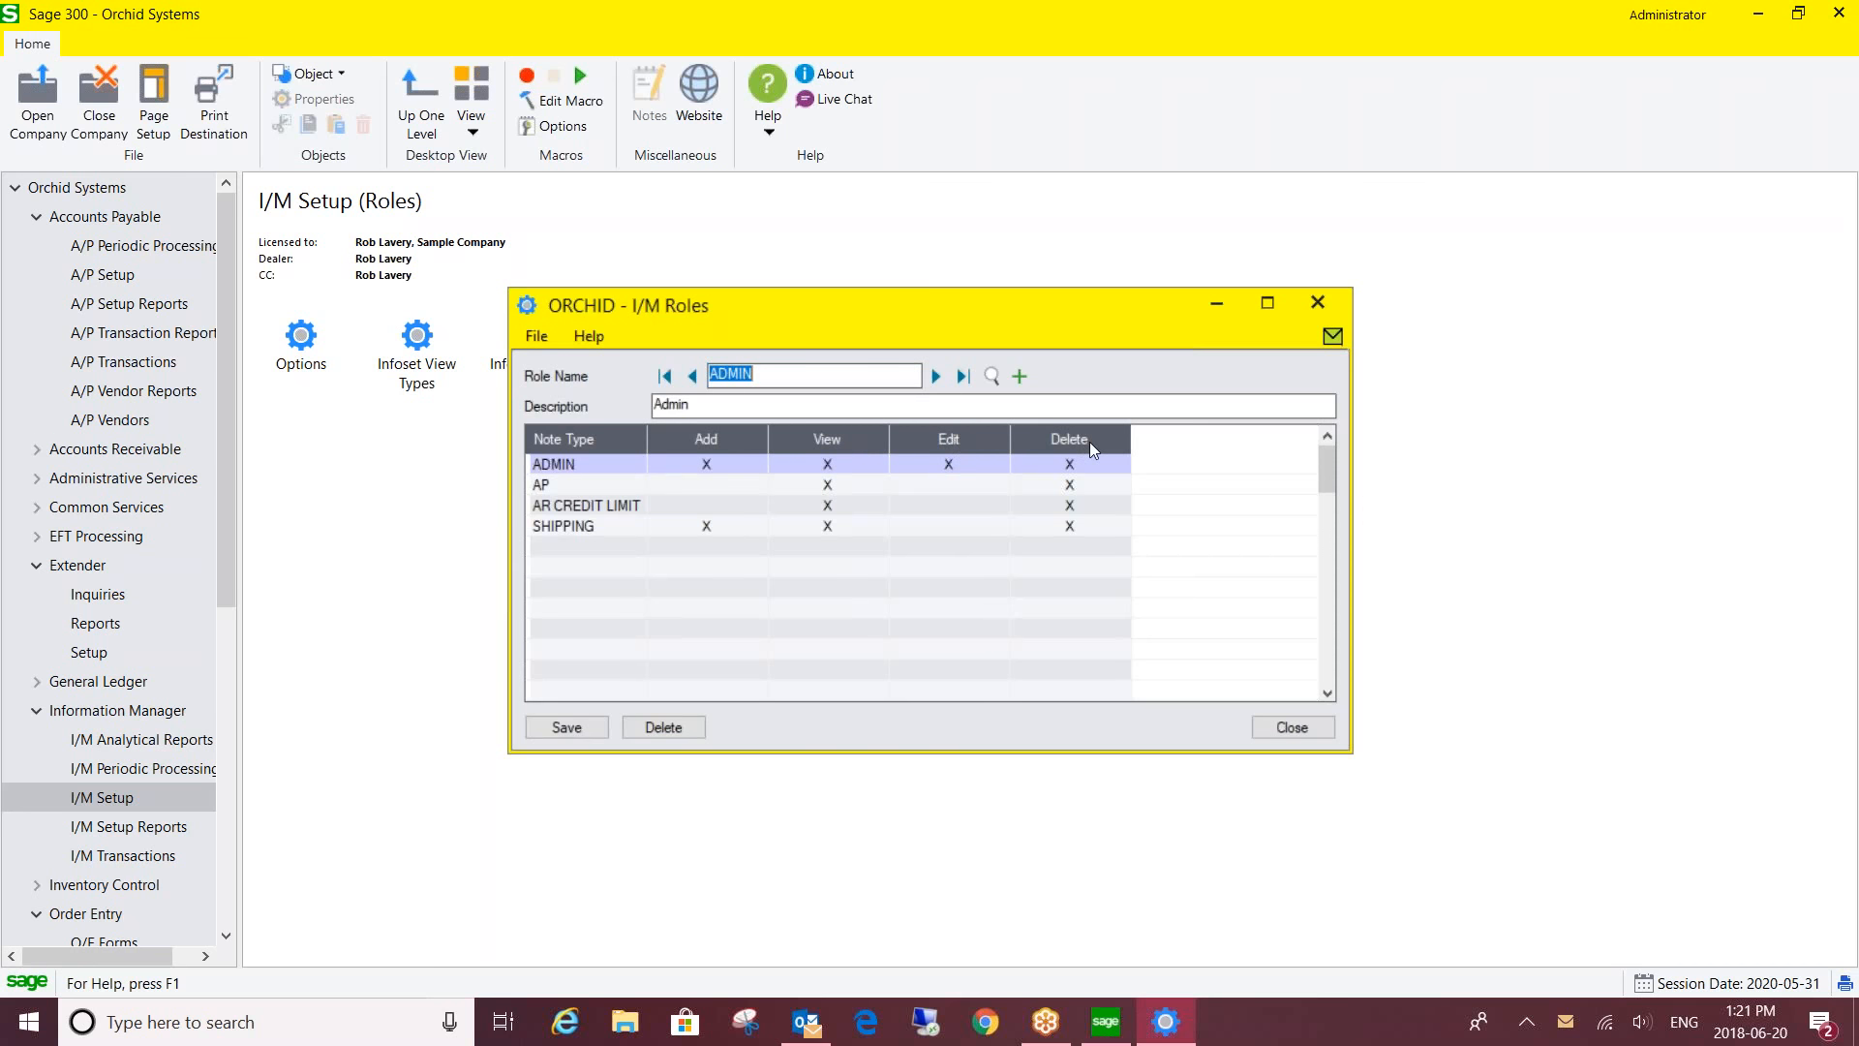
click(789, 377)
click(936, 375)
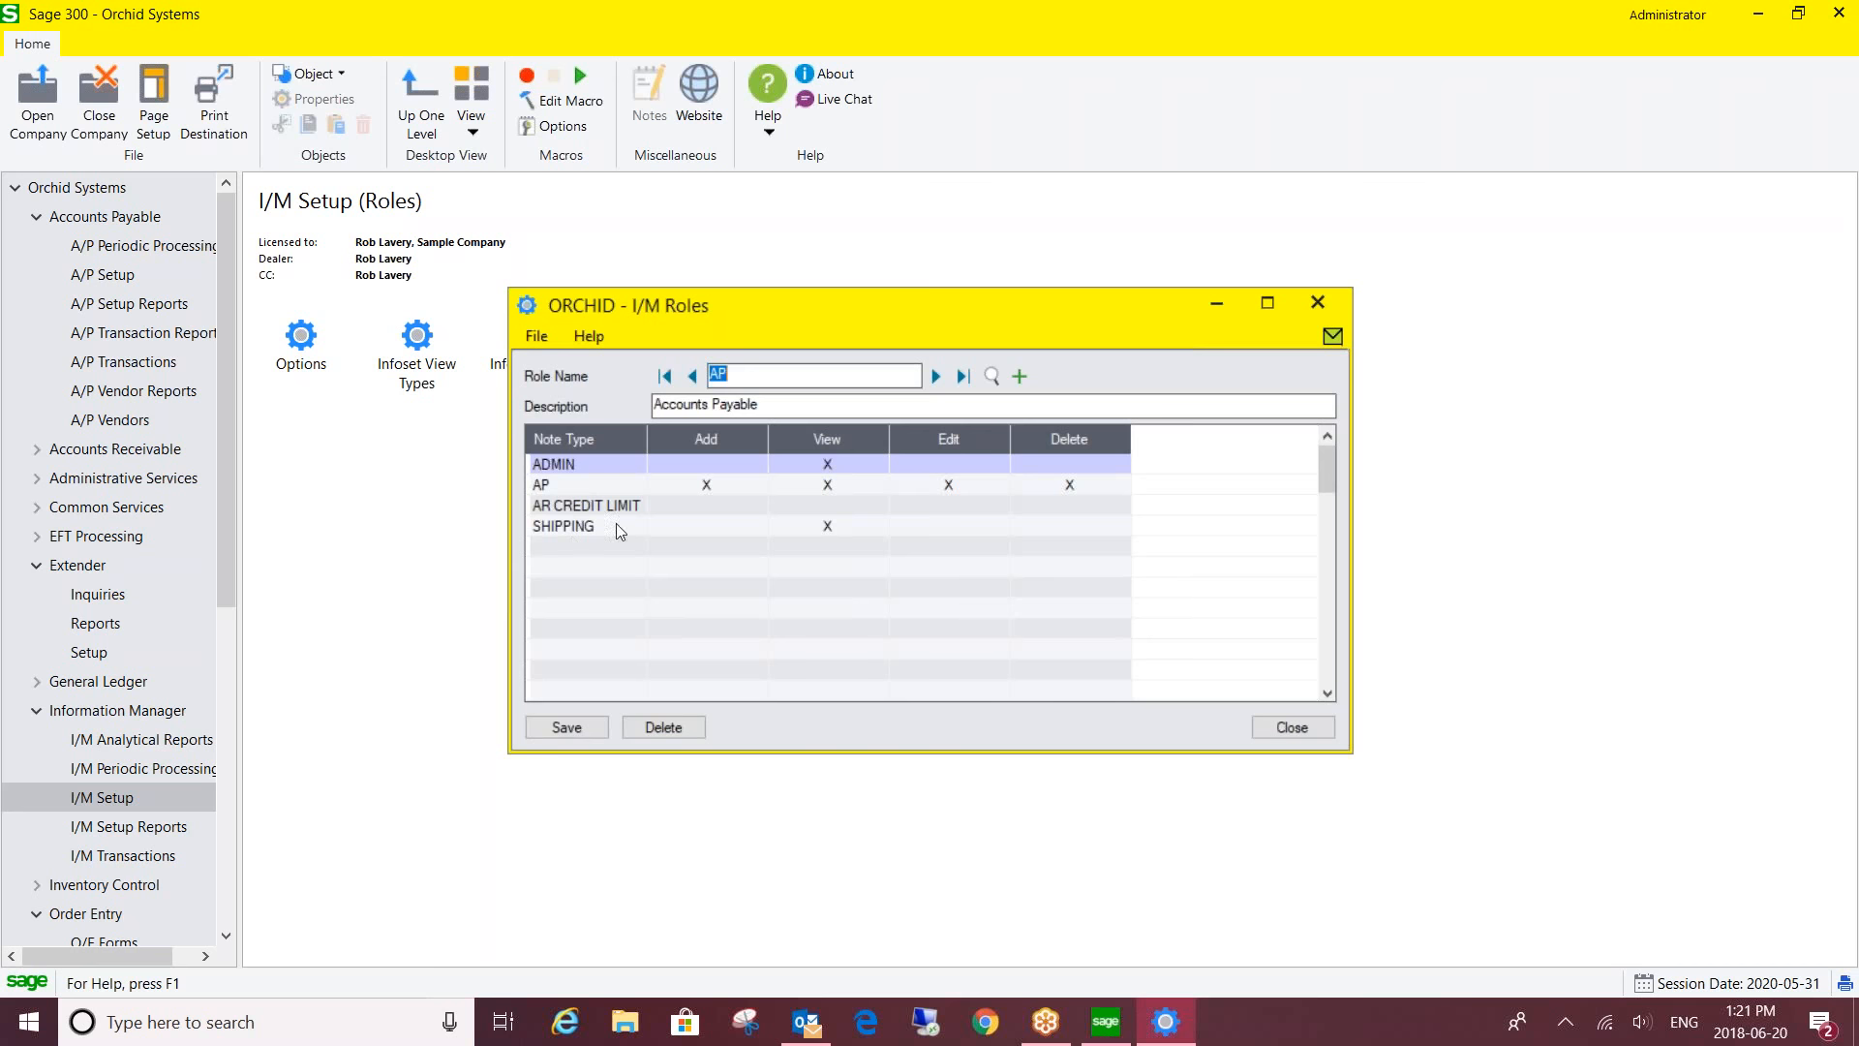
click(1317, 302)
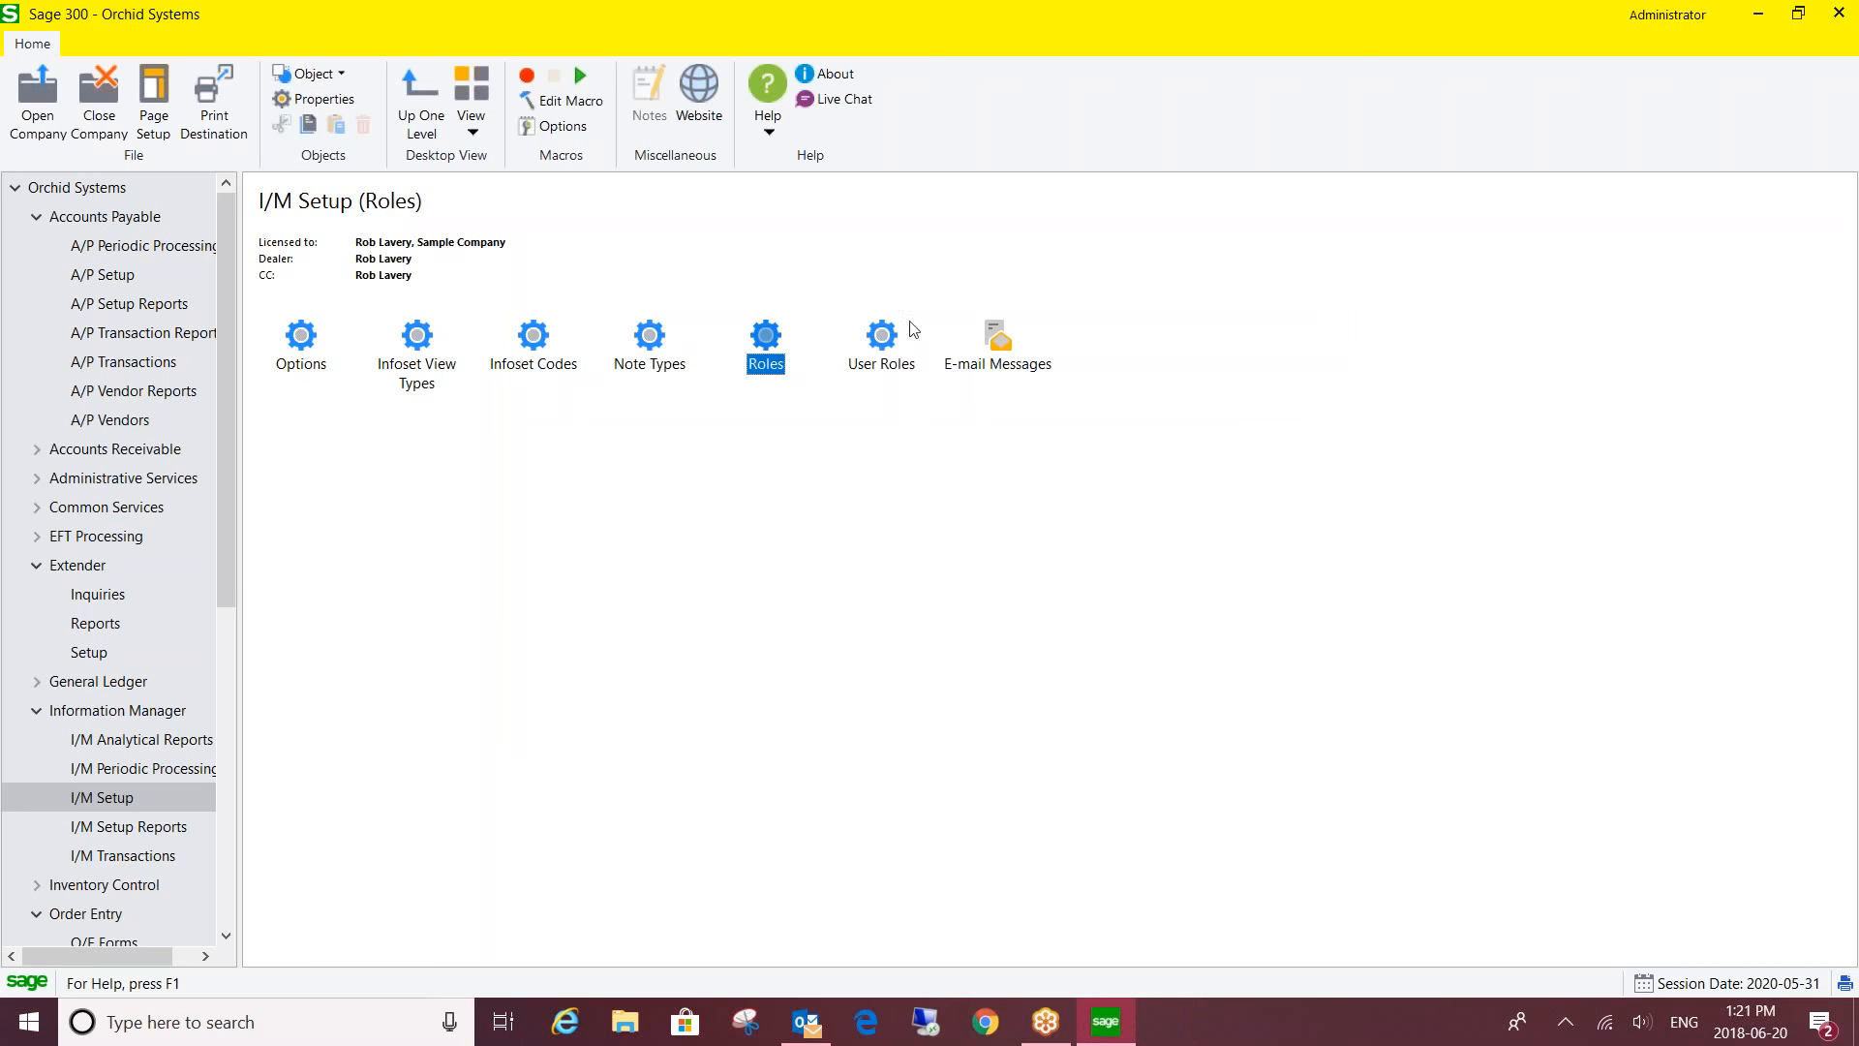
double_click(881, 343)
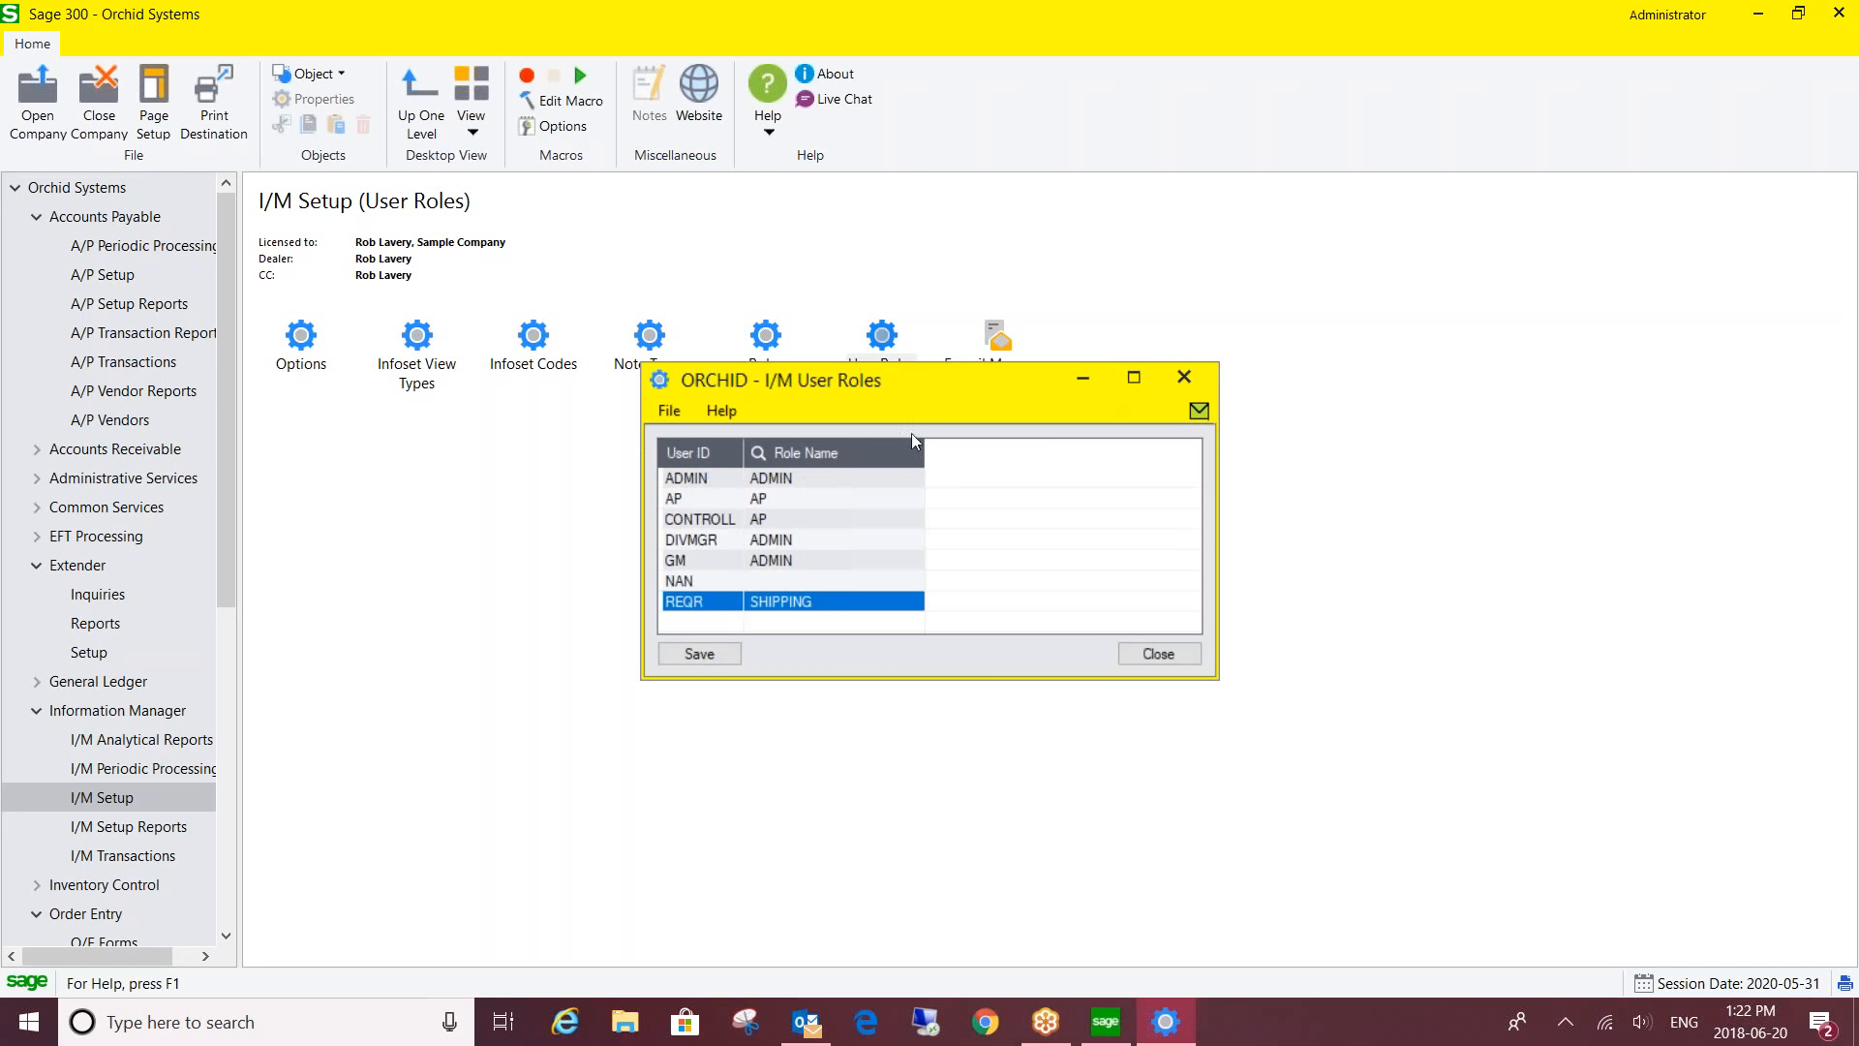
click(1183, 376)
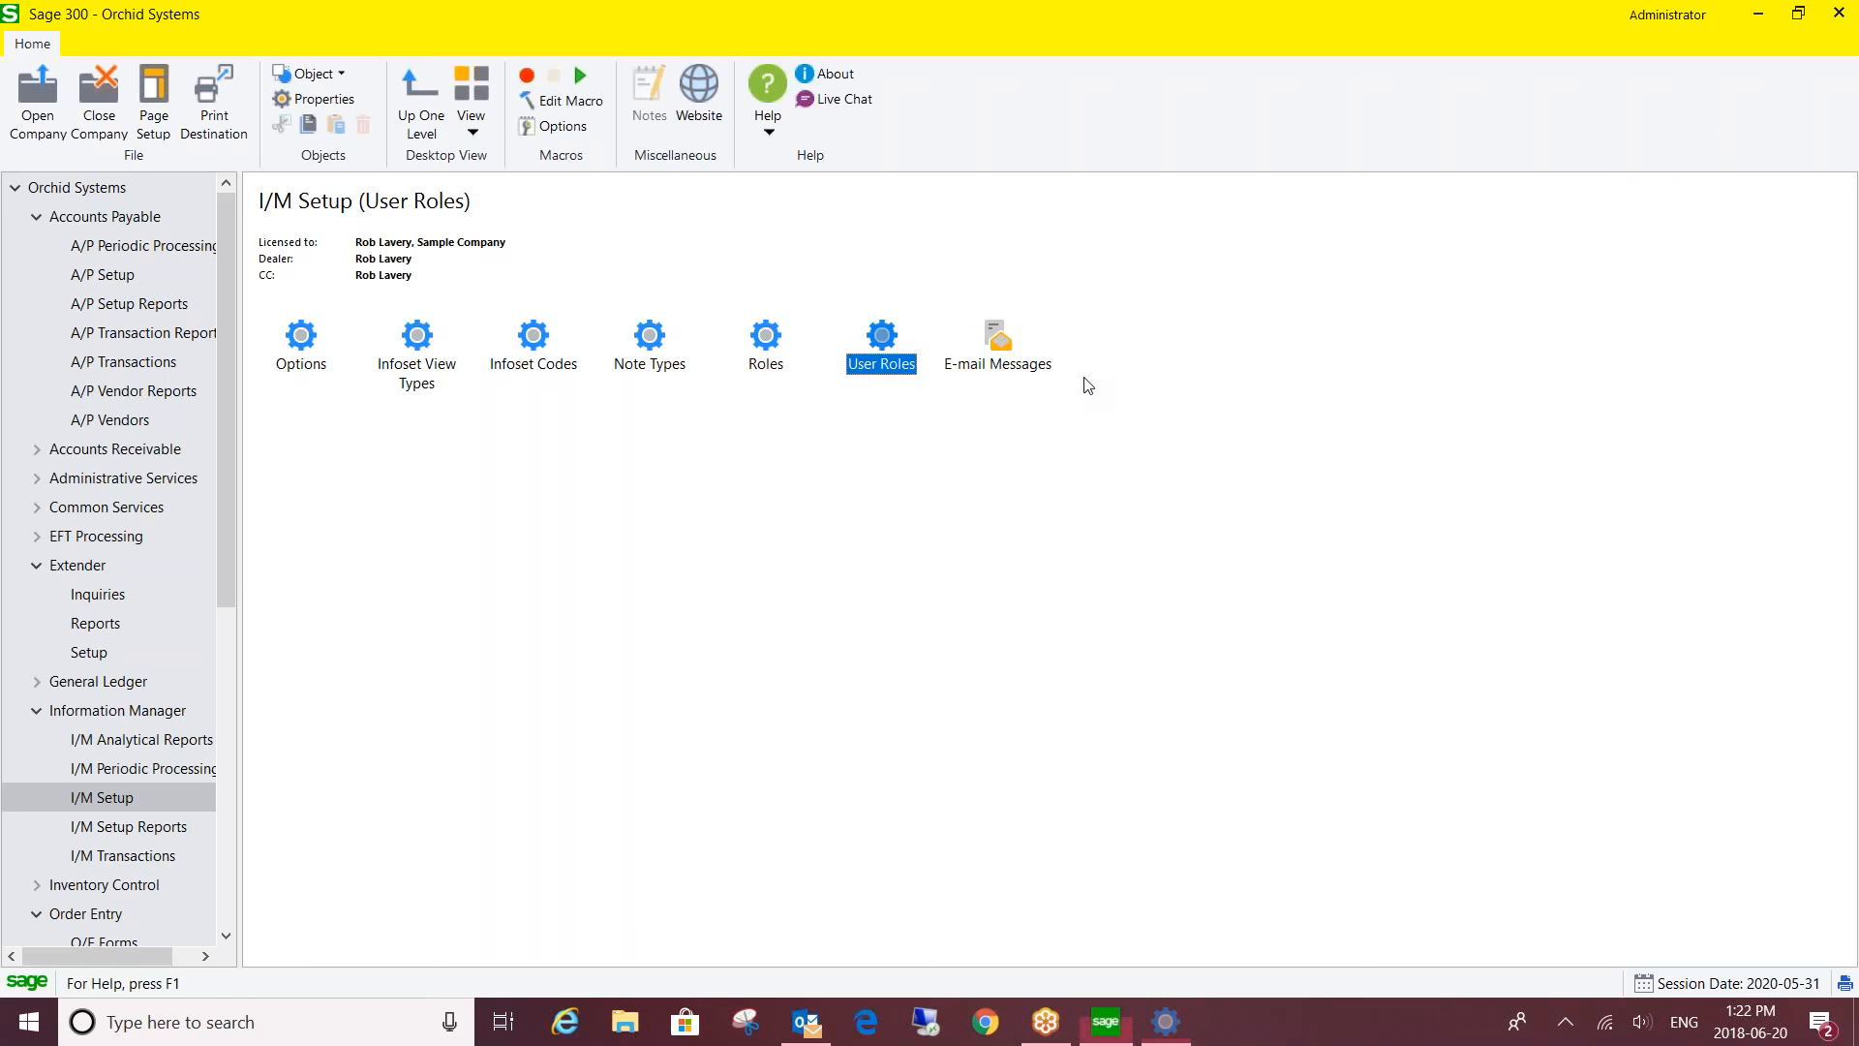
- Open I/M Options and view the Note Categories, then the Notes/DML Hotkey settings
double_click(308, 341)
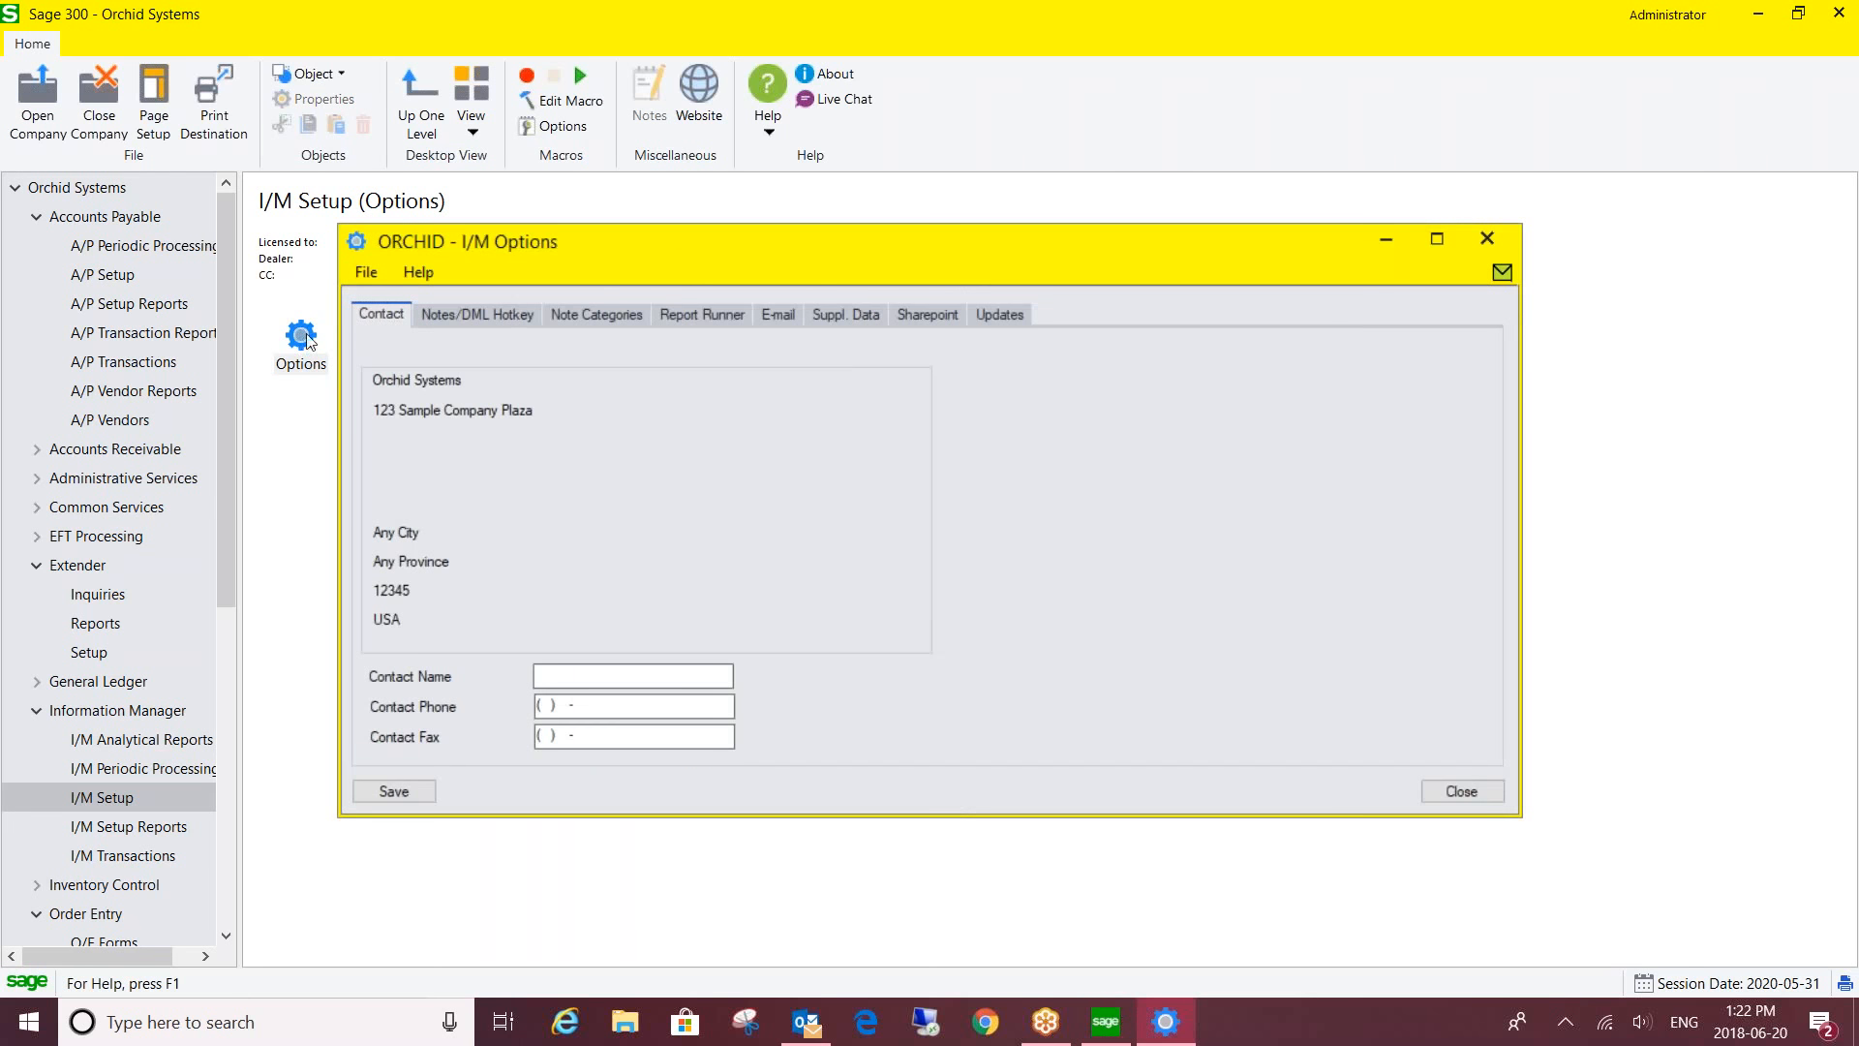
click(585, 311)
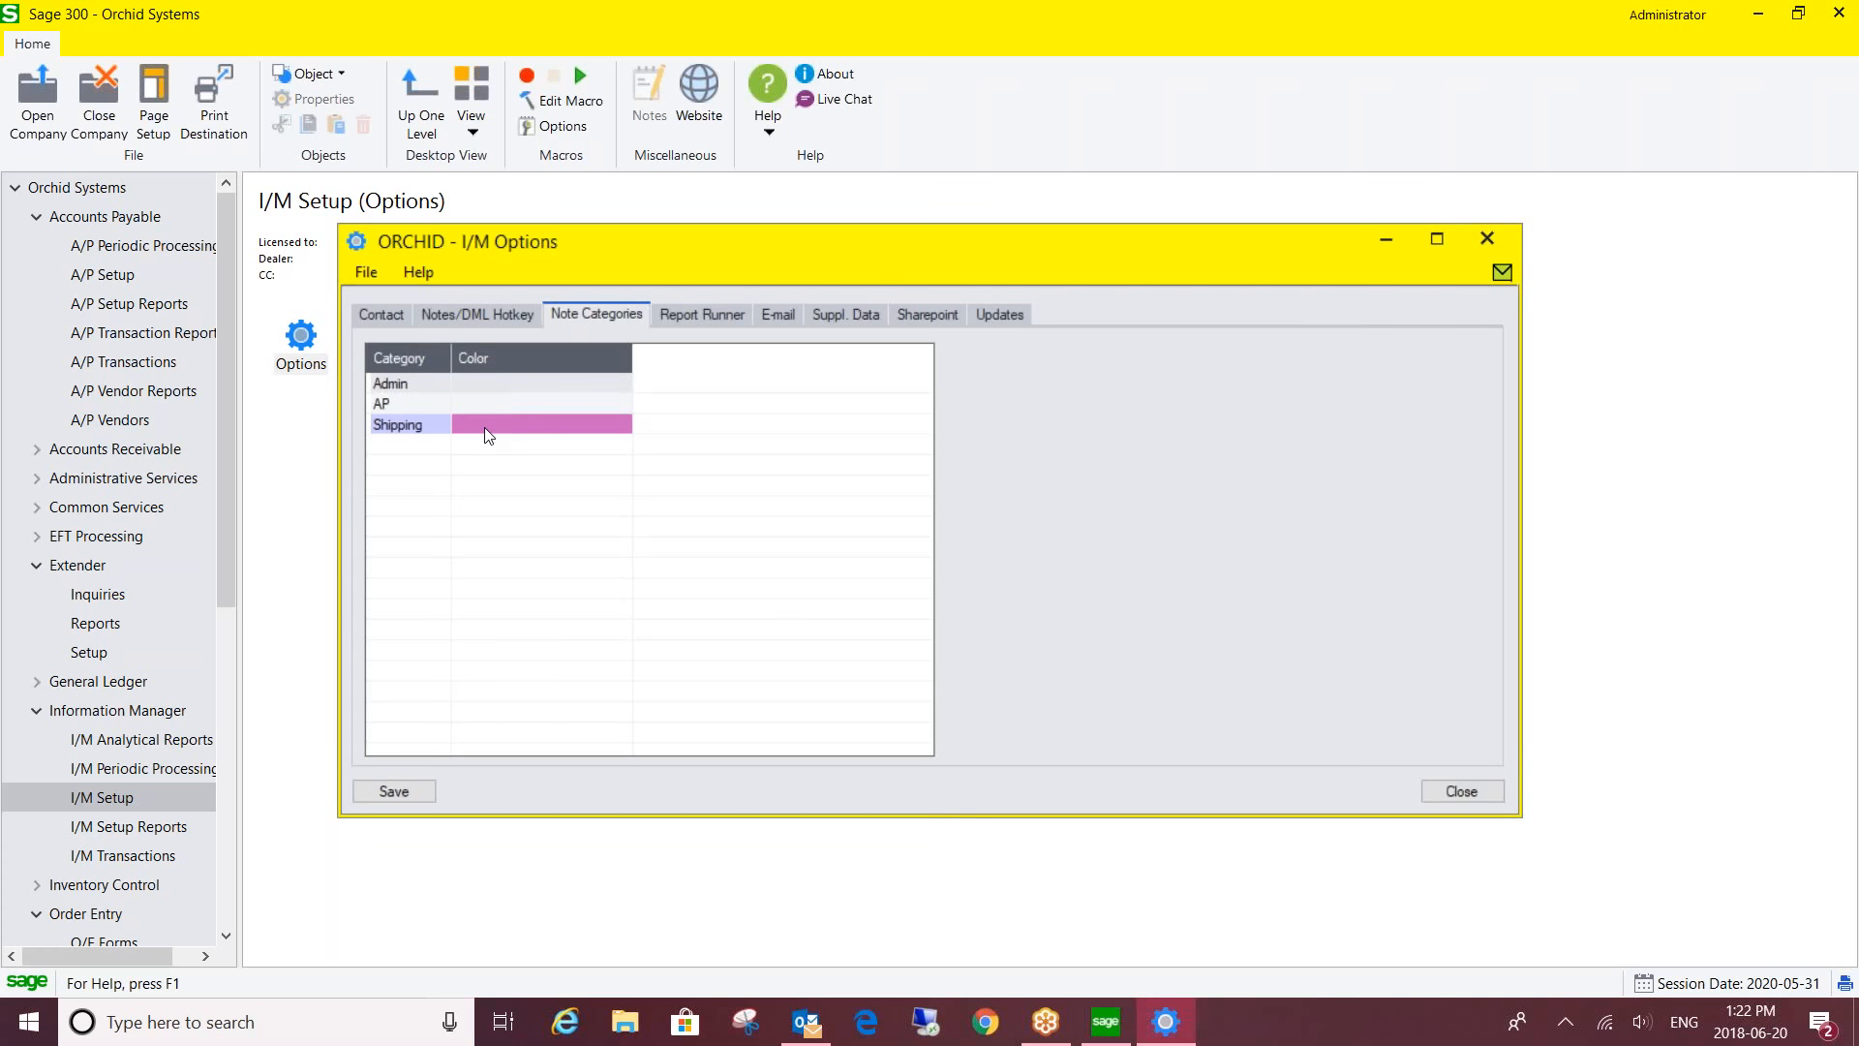
click(455, 315)
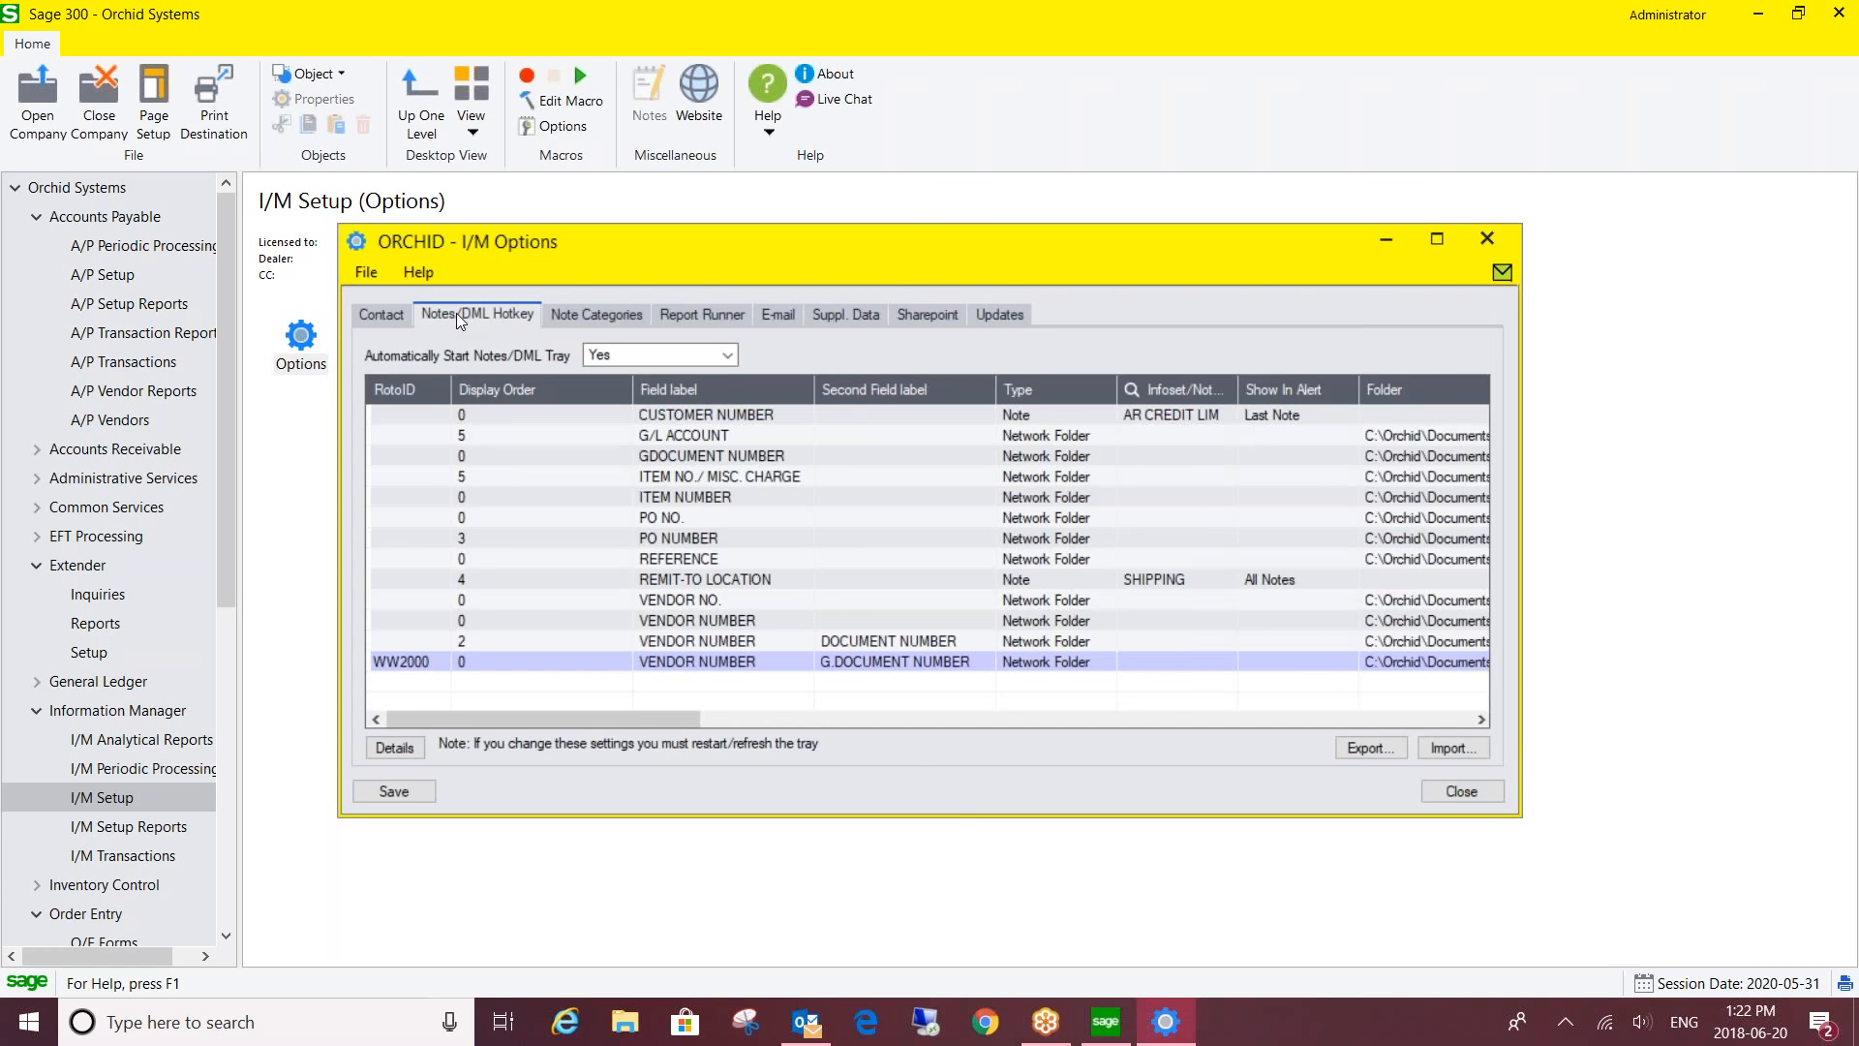
- Open the Details of line 9, REMIT-TO LOCATION, and view its line type choices
click(691, 579)
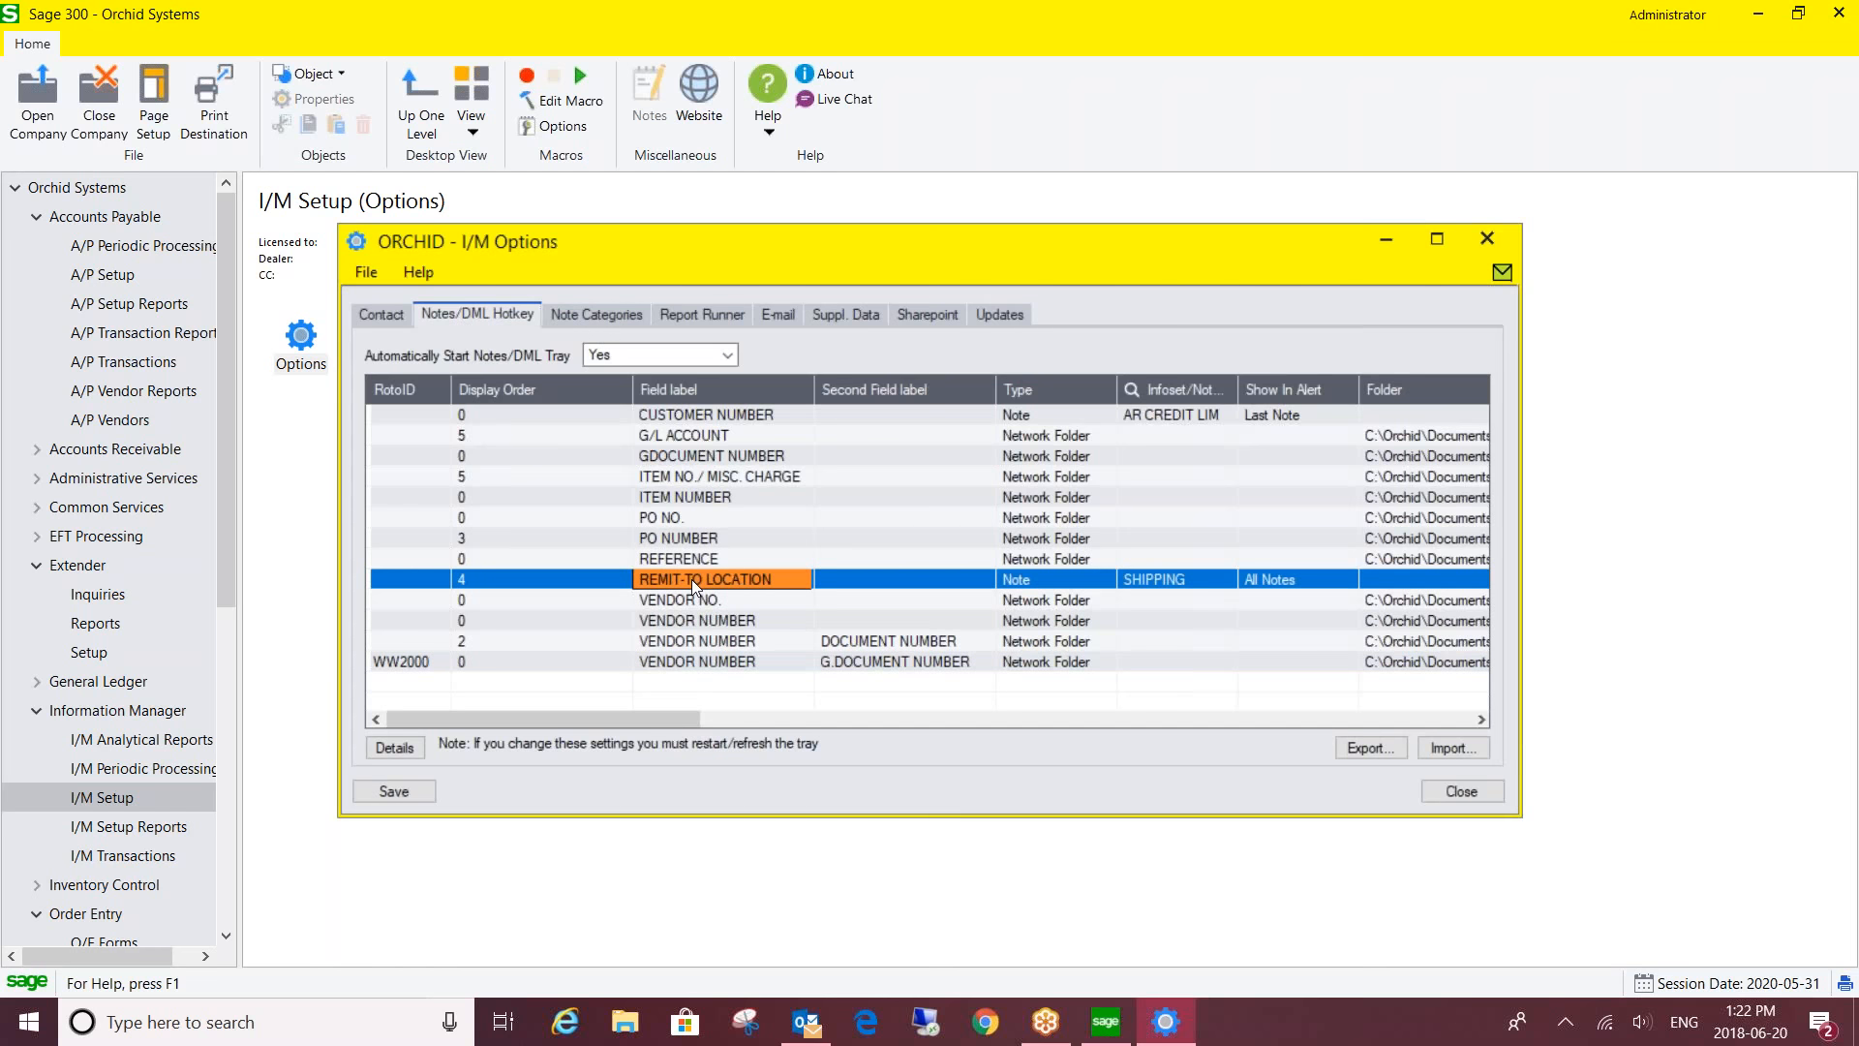
click(399, 748)
click(973, 280)
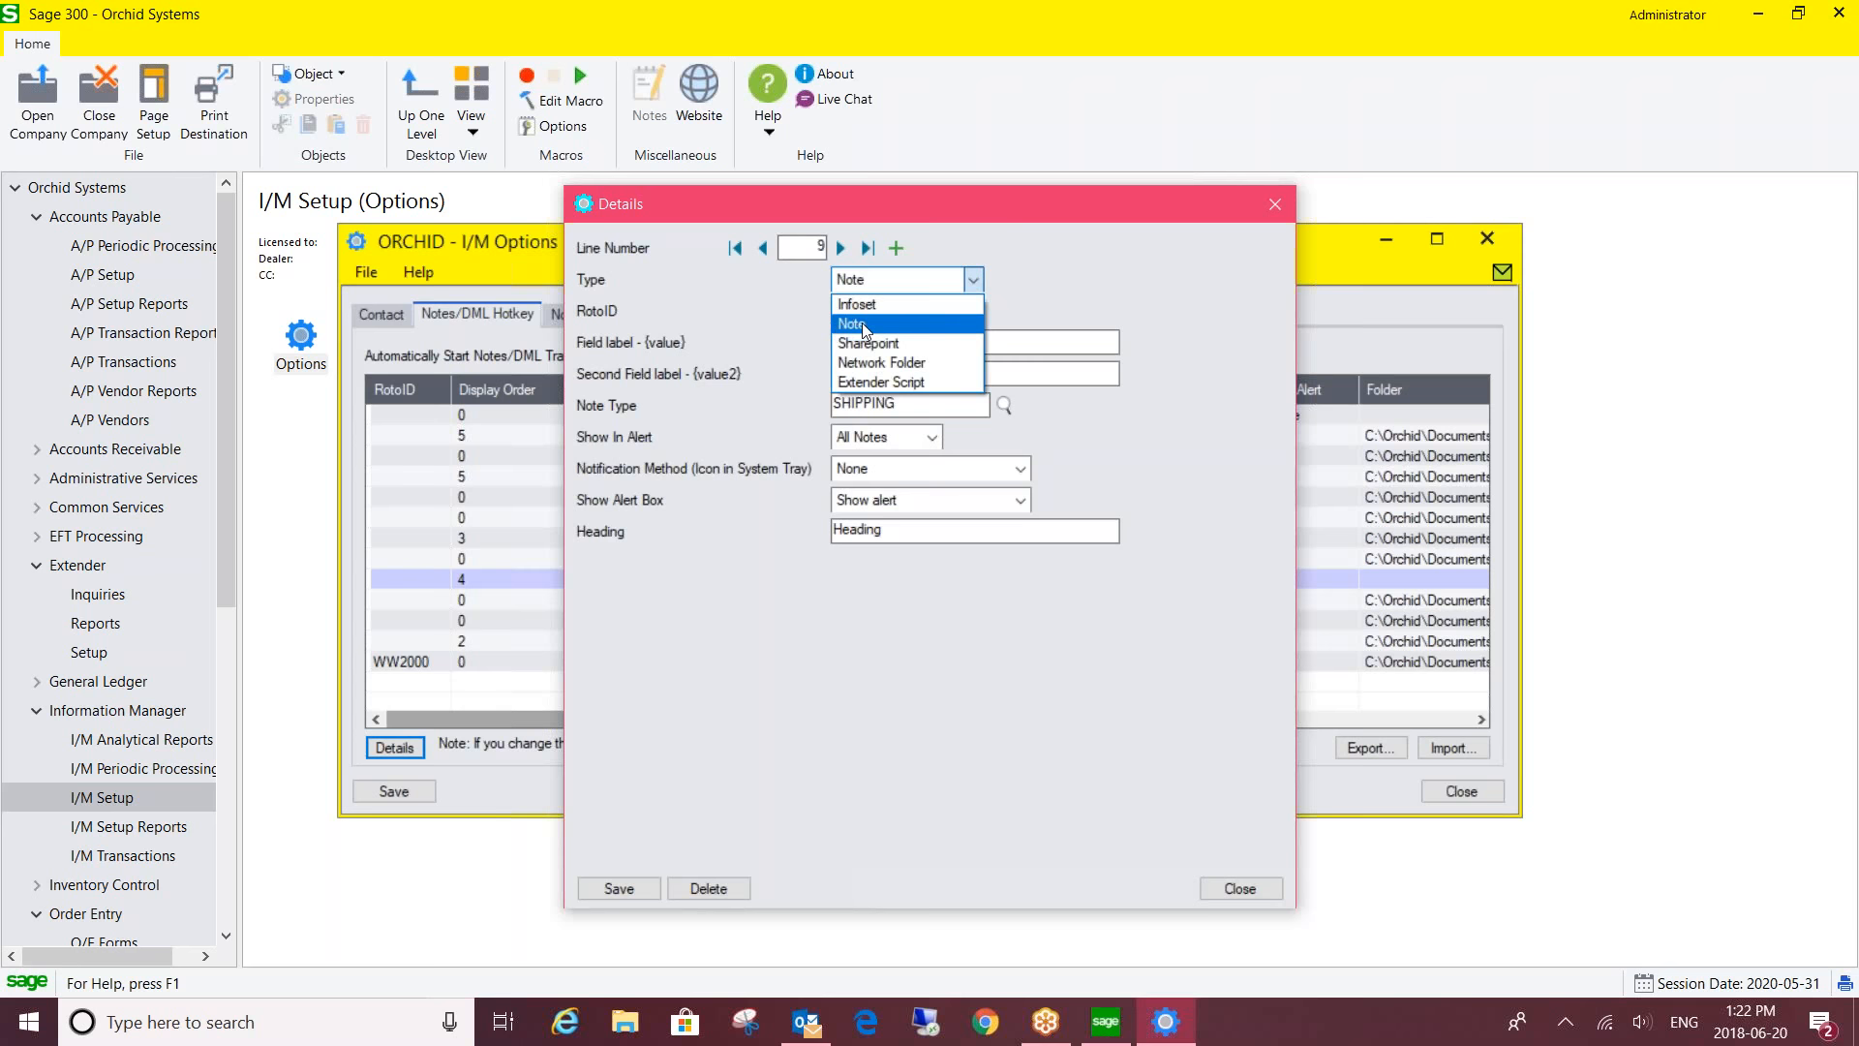
- Review line 9's options, keeping type Note and notification None, and leaving the alert box setting unchanged
click(871, 281)
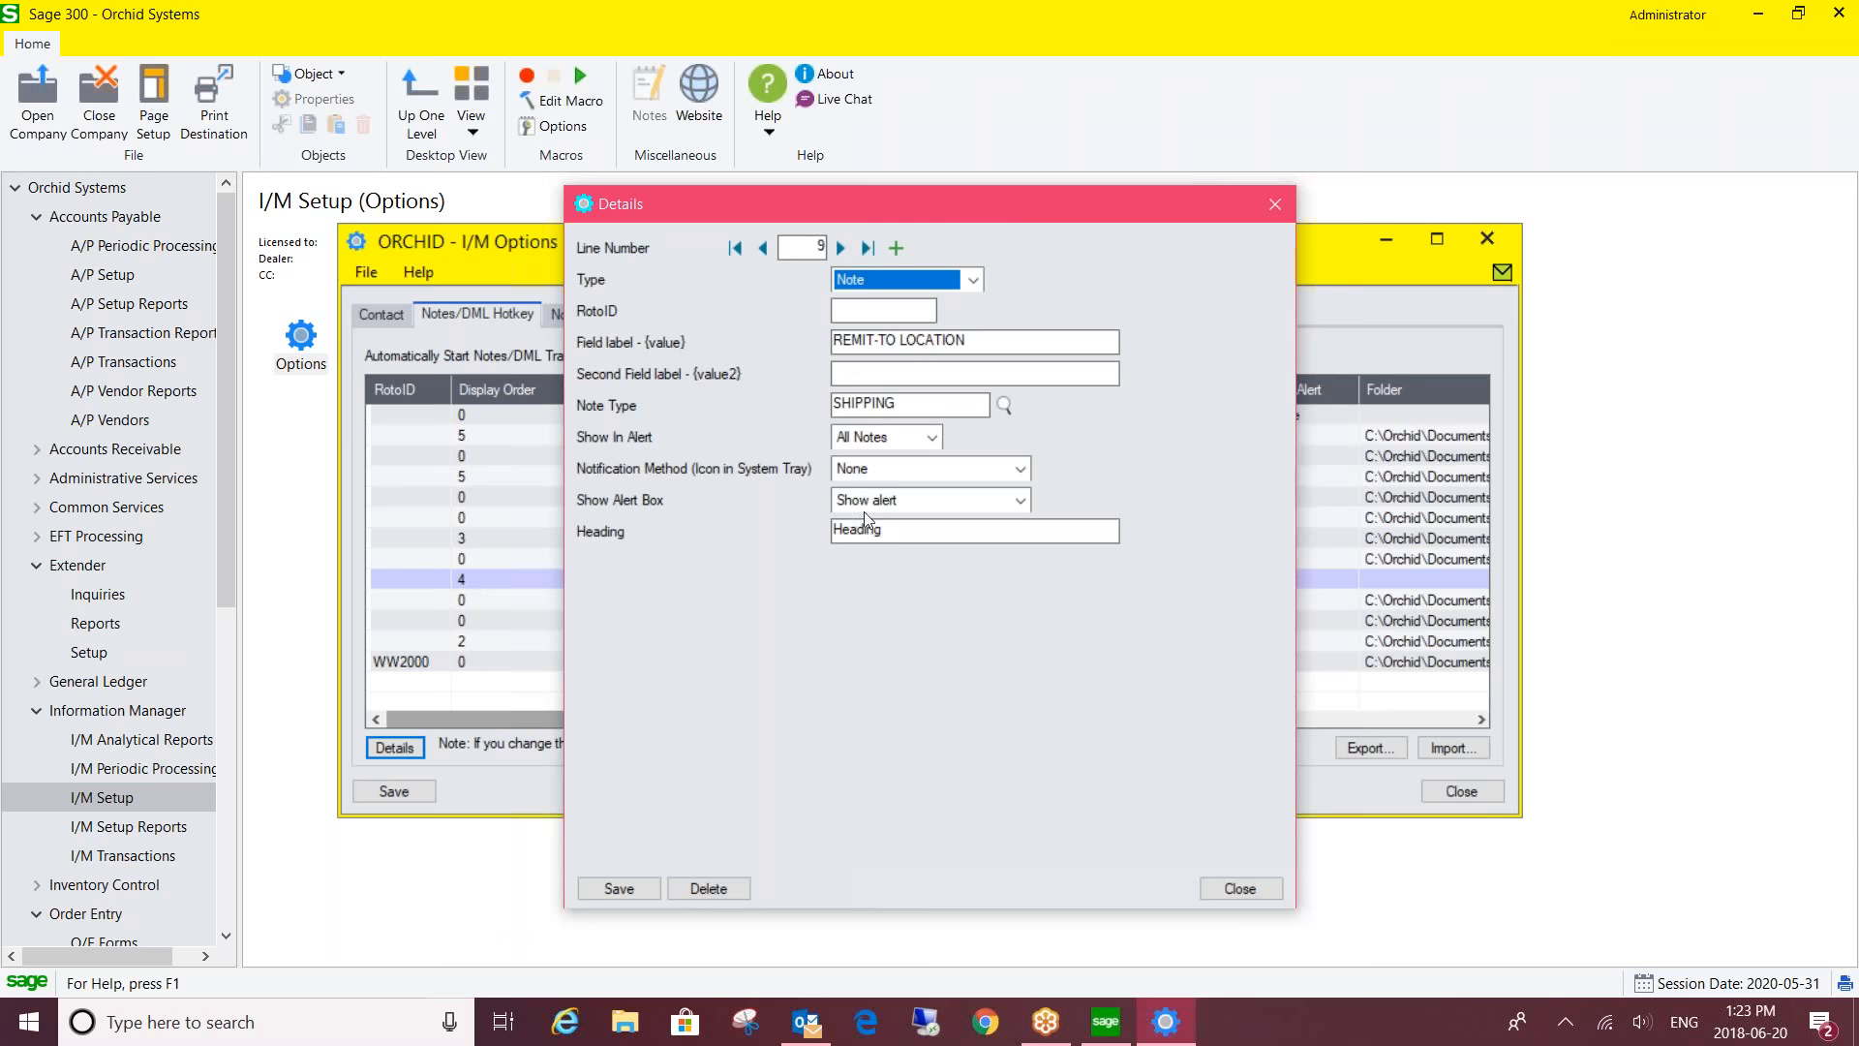
click(1021, 472)
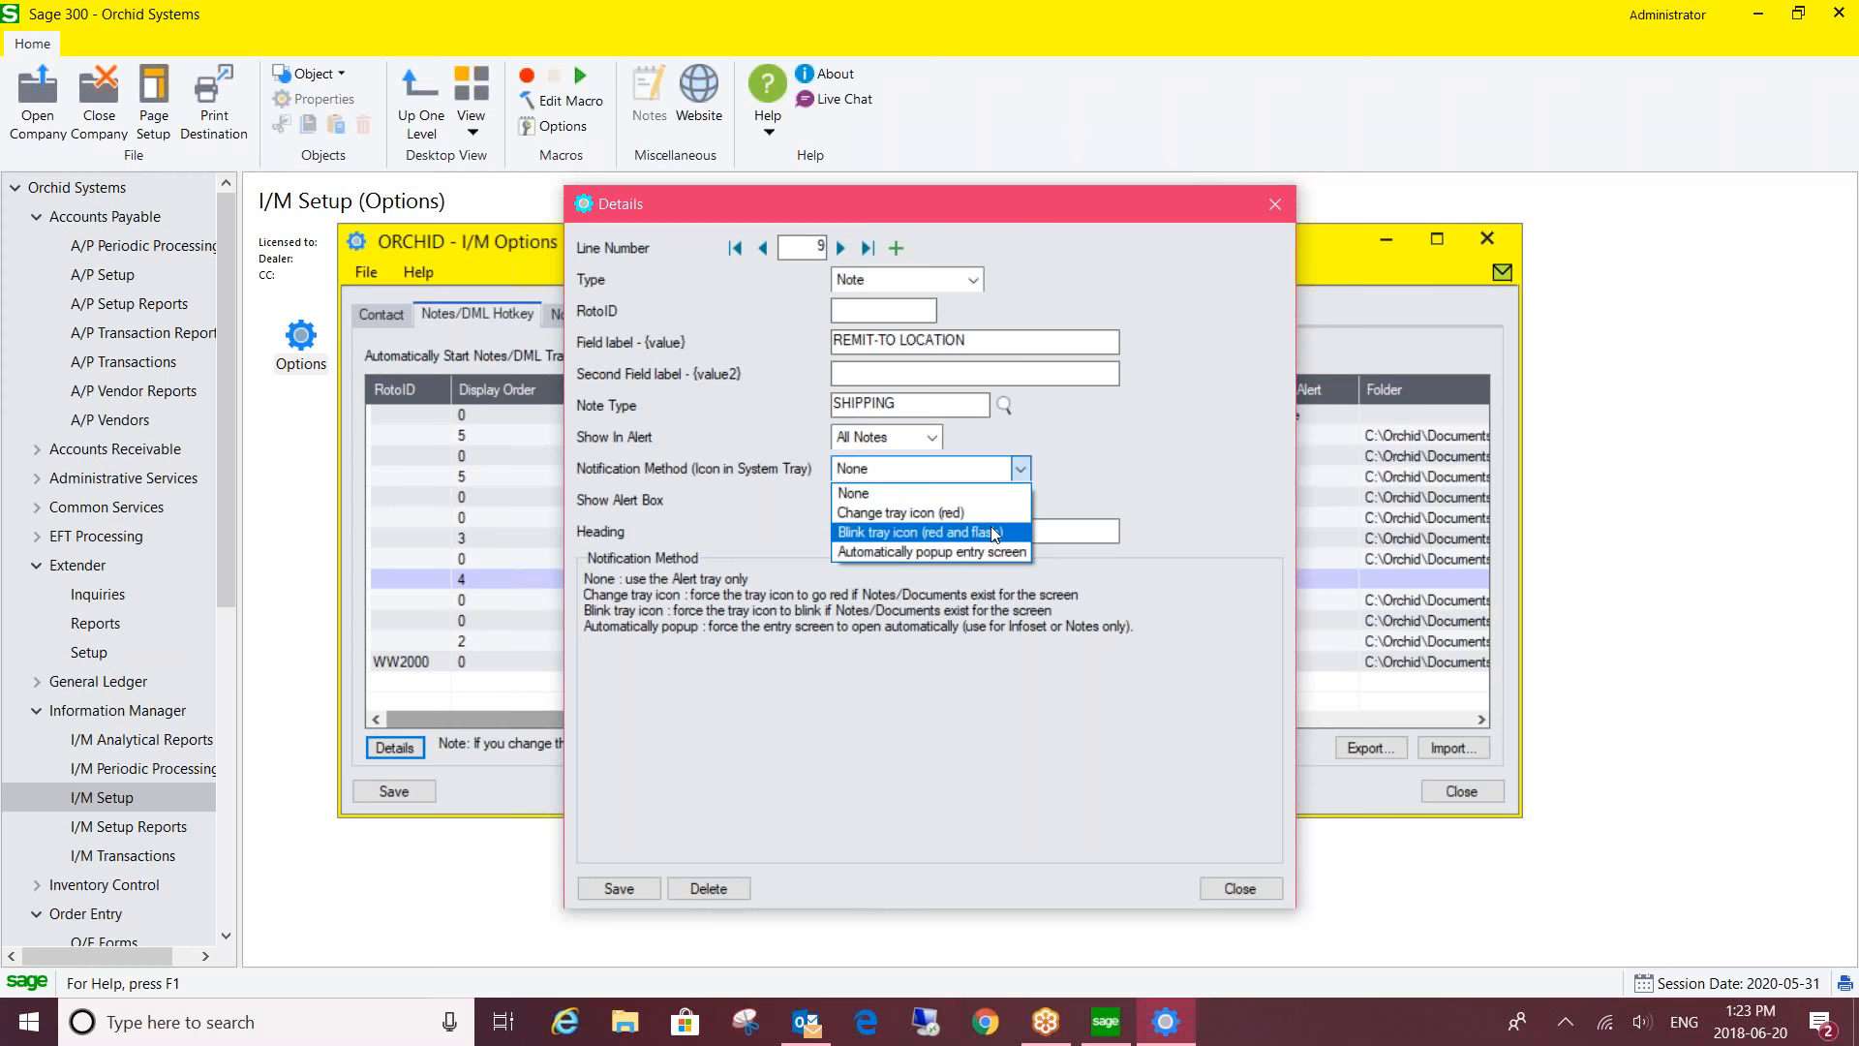
click(1020, 469)
click(1020, 501)
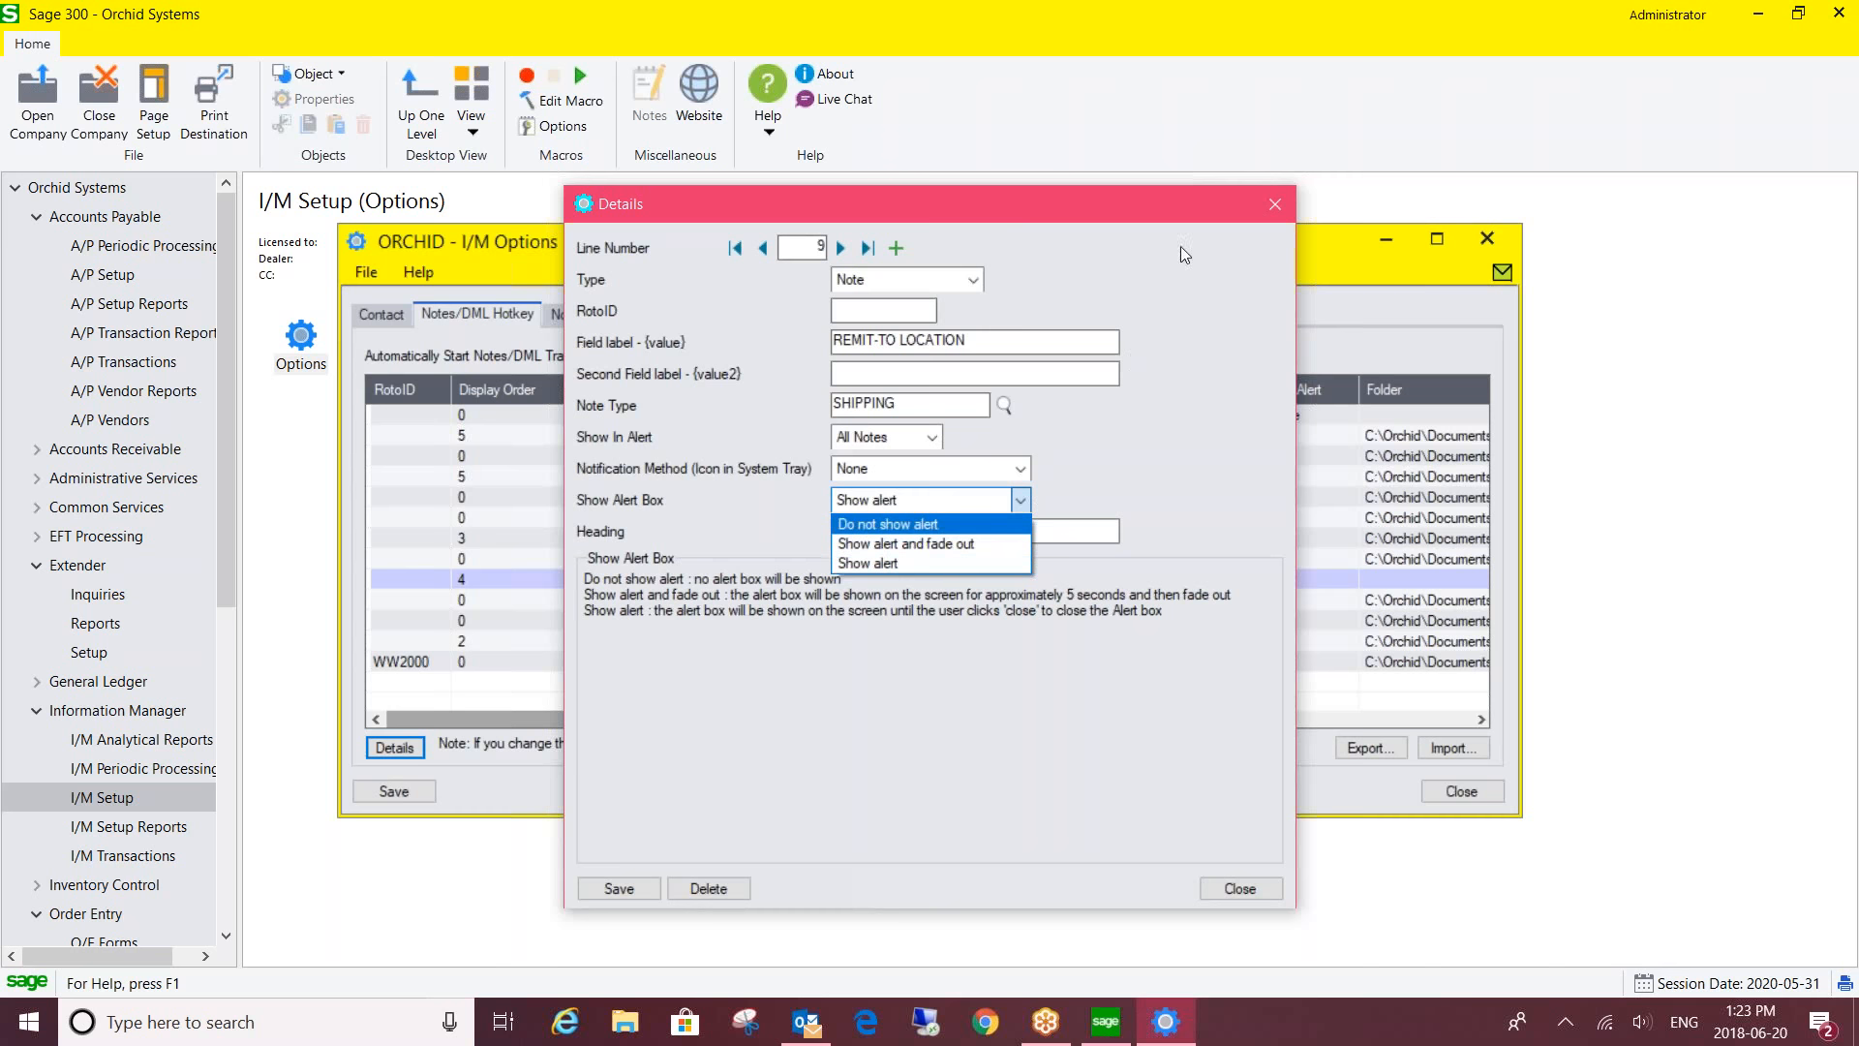
click(1275, 201)
- Email a link to line 9, then discard the Outlook message without saving
click(1275, 202)
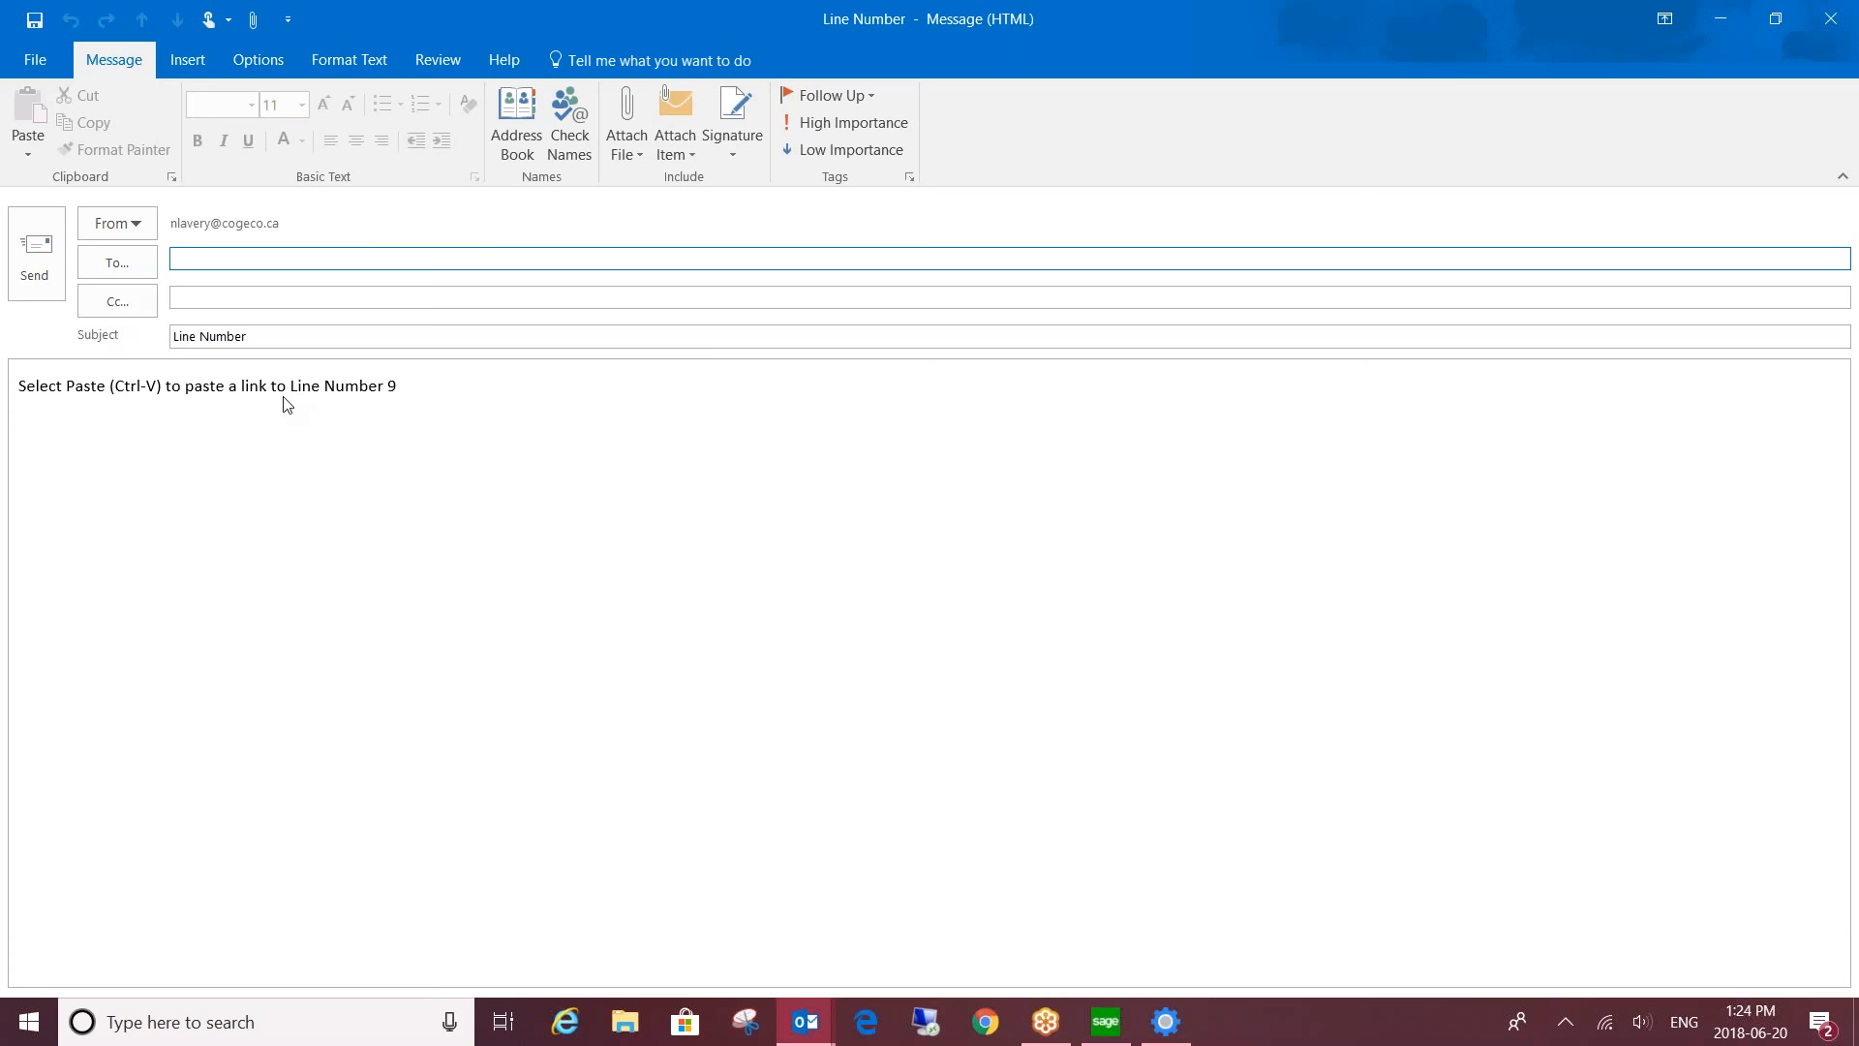
click(1837, 20)
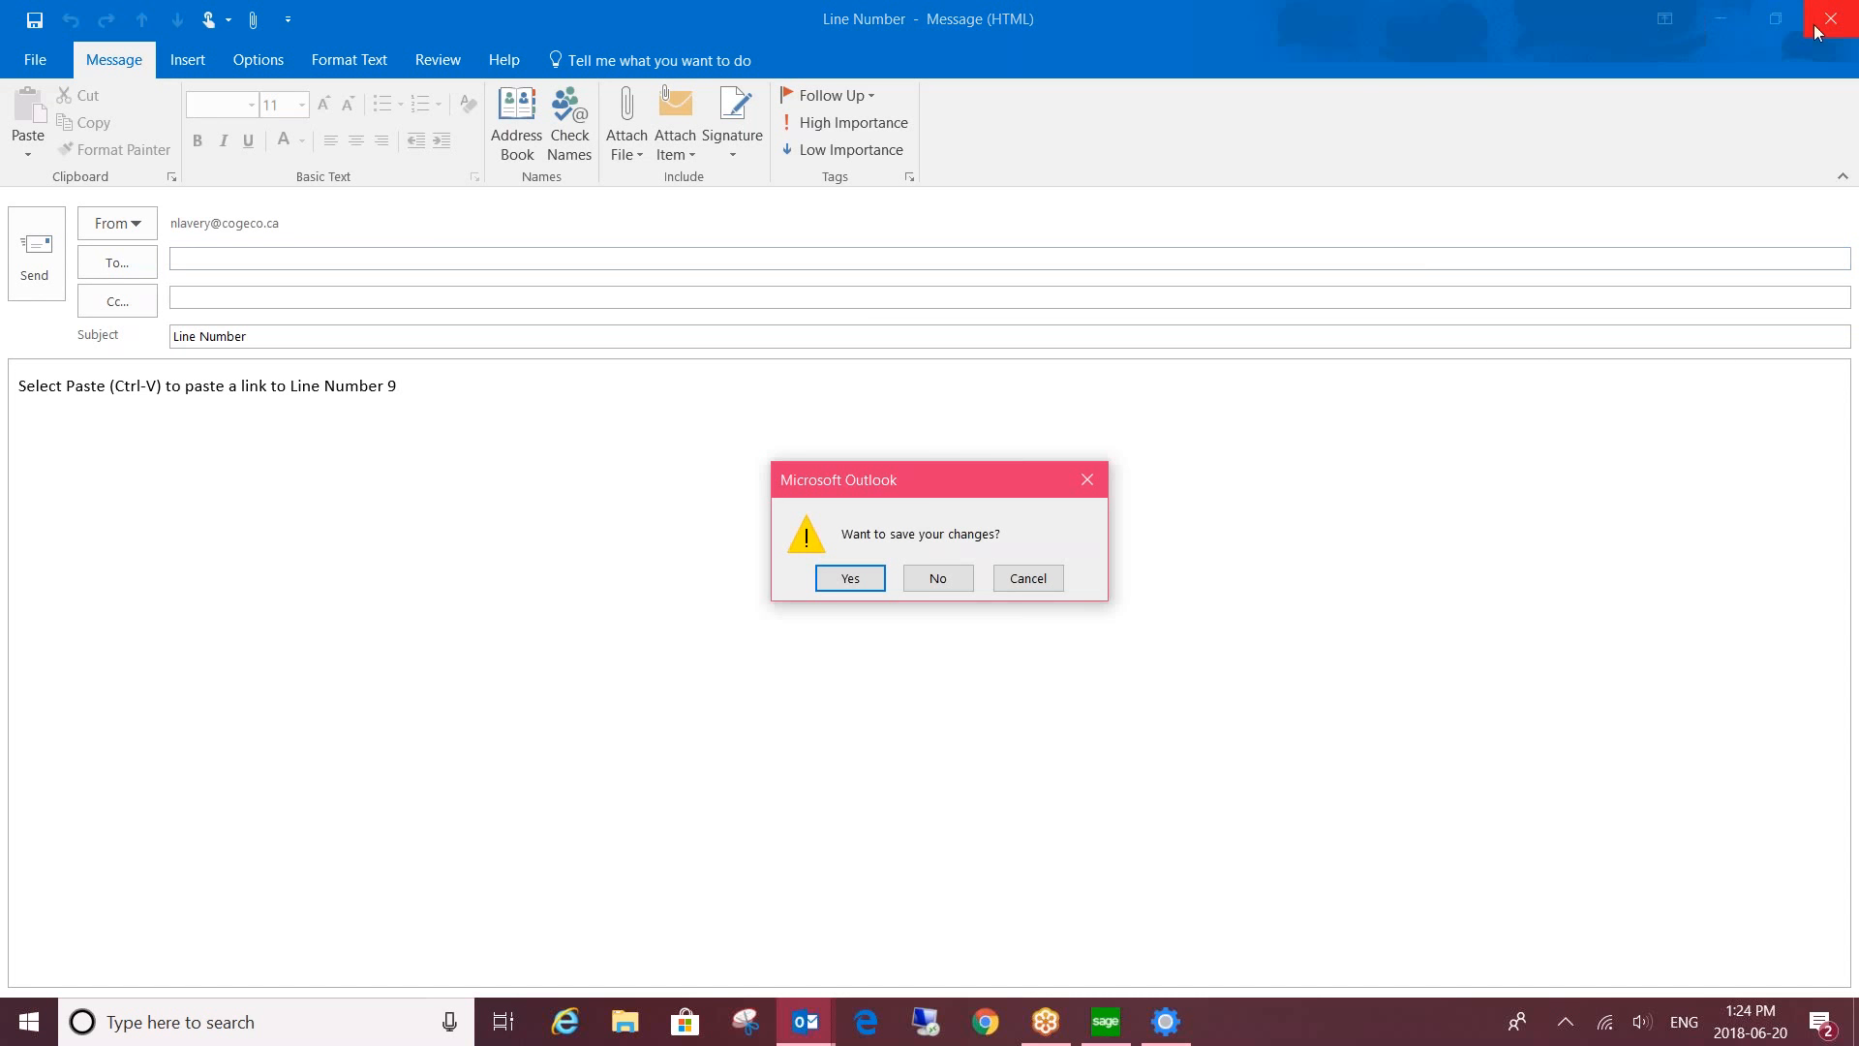
click(941, 580)
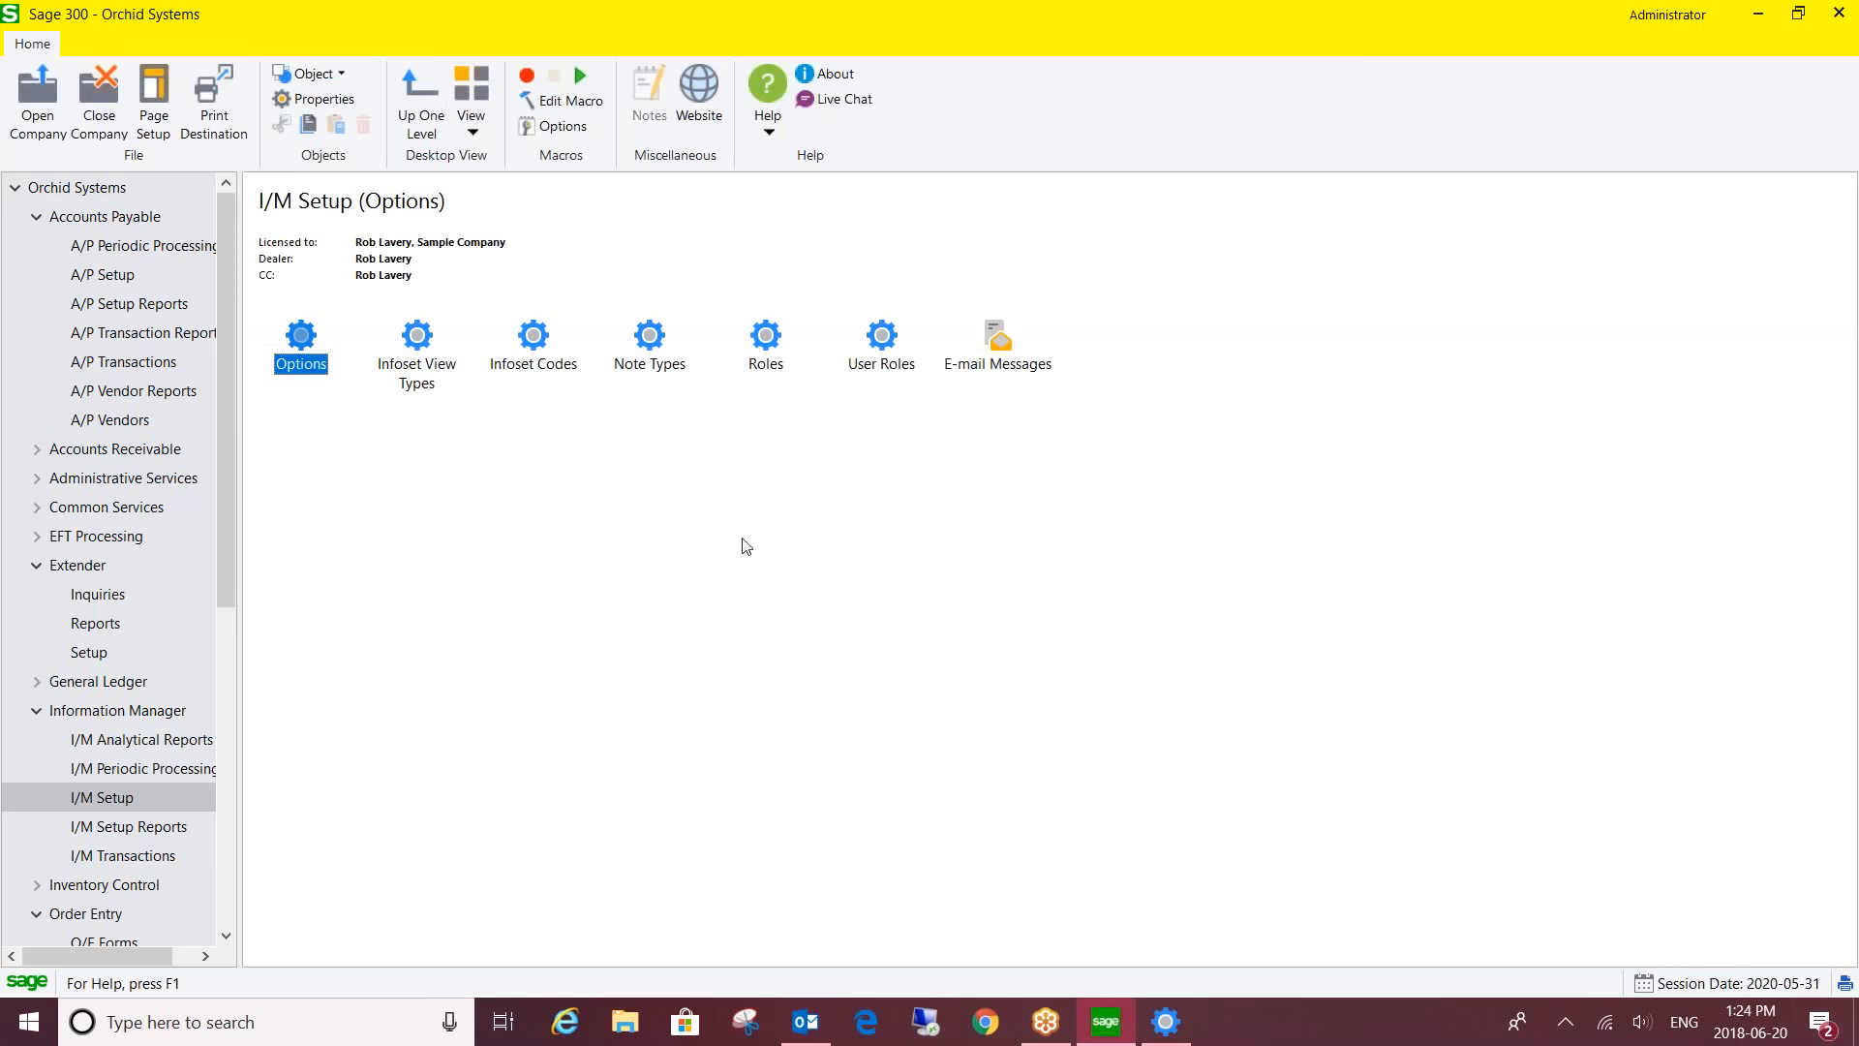
click(139, 362)
- Open batch 26, DML Batch, from the A/P Invoice Batch List into Invoice Entry
double_click(307, 346)
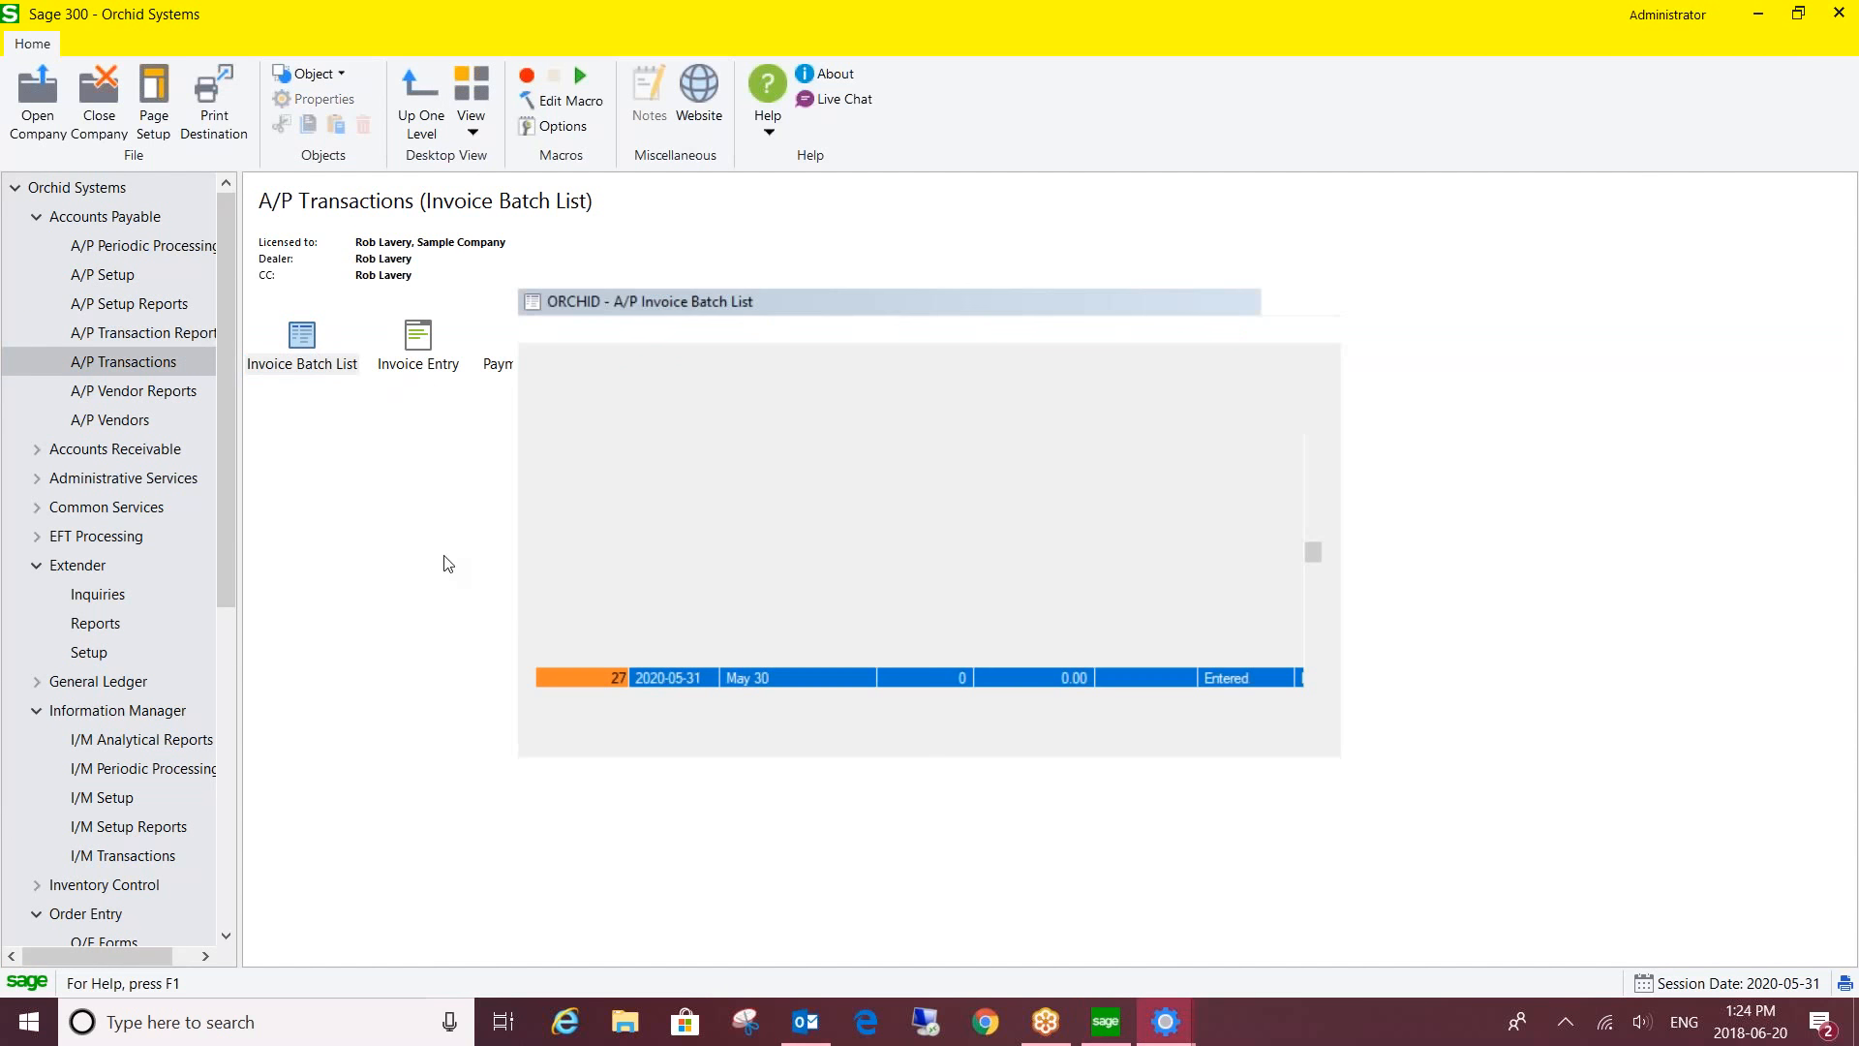
click(745, 657)
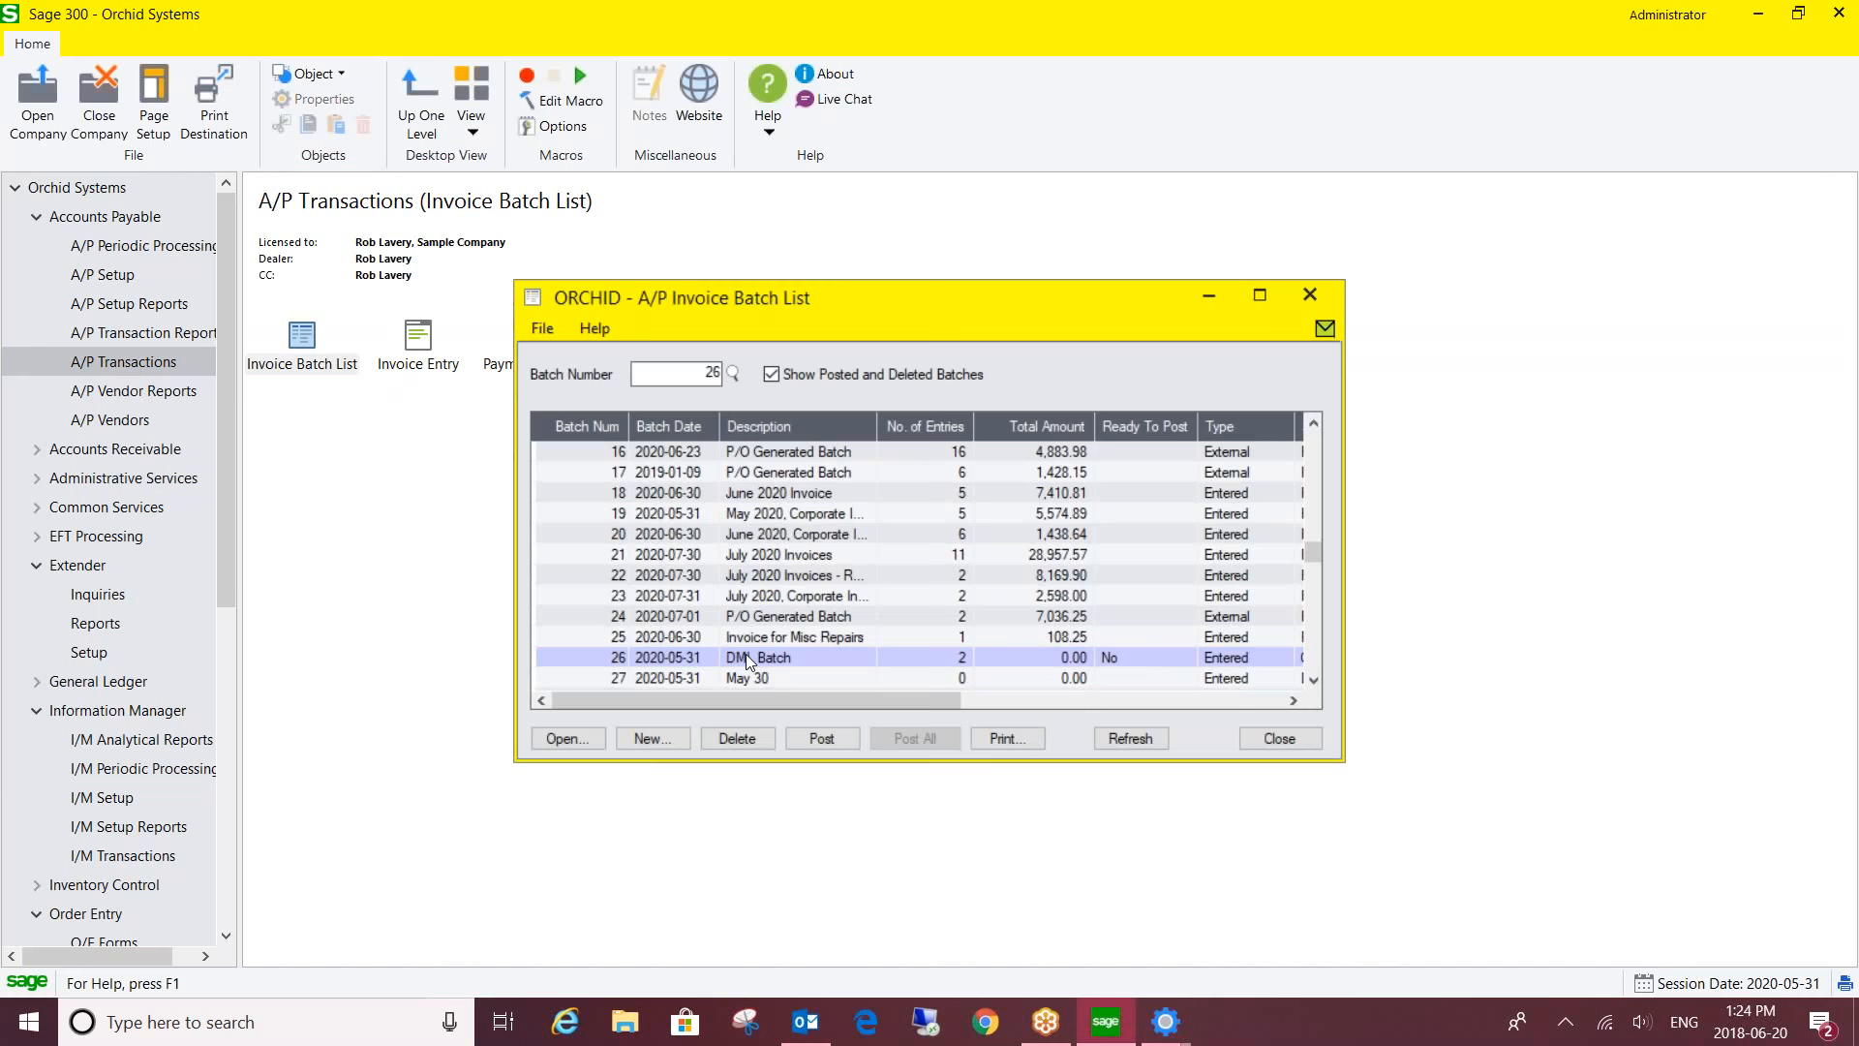
double_click(746, 654)
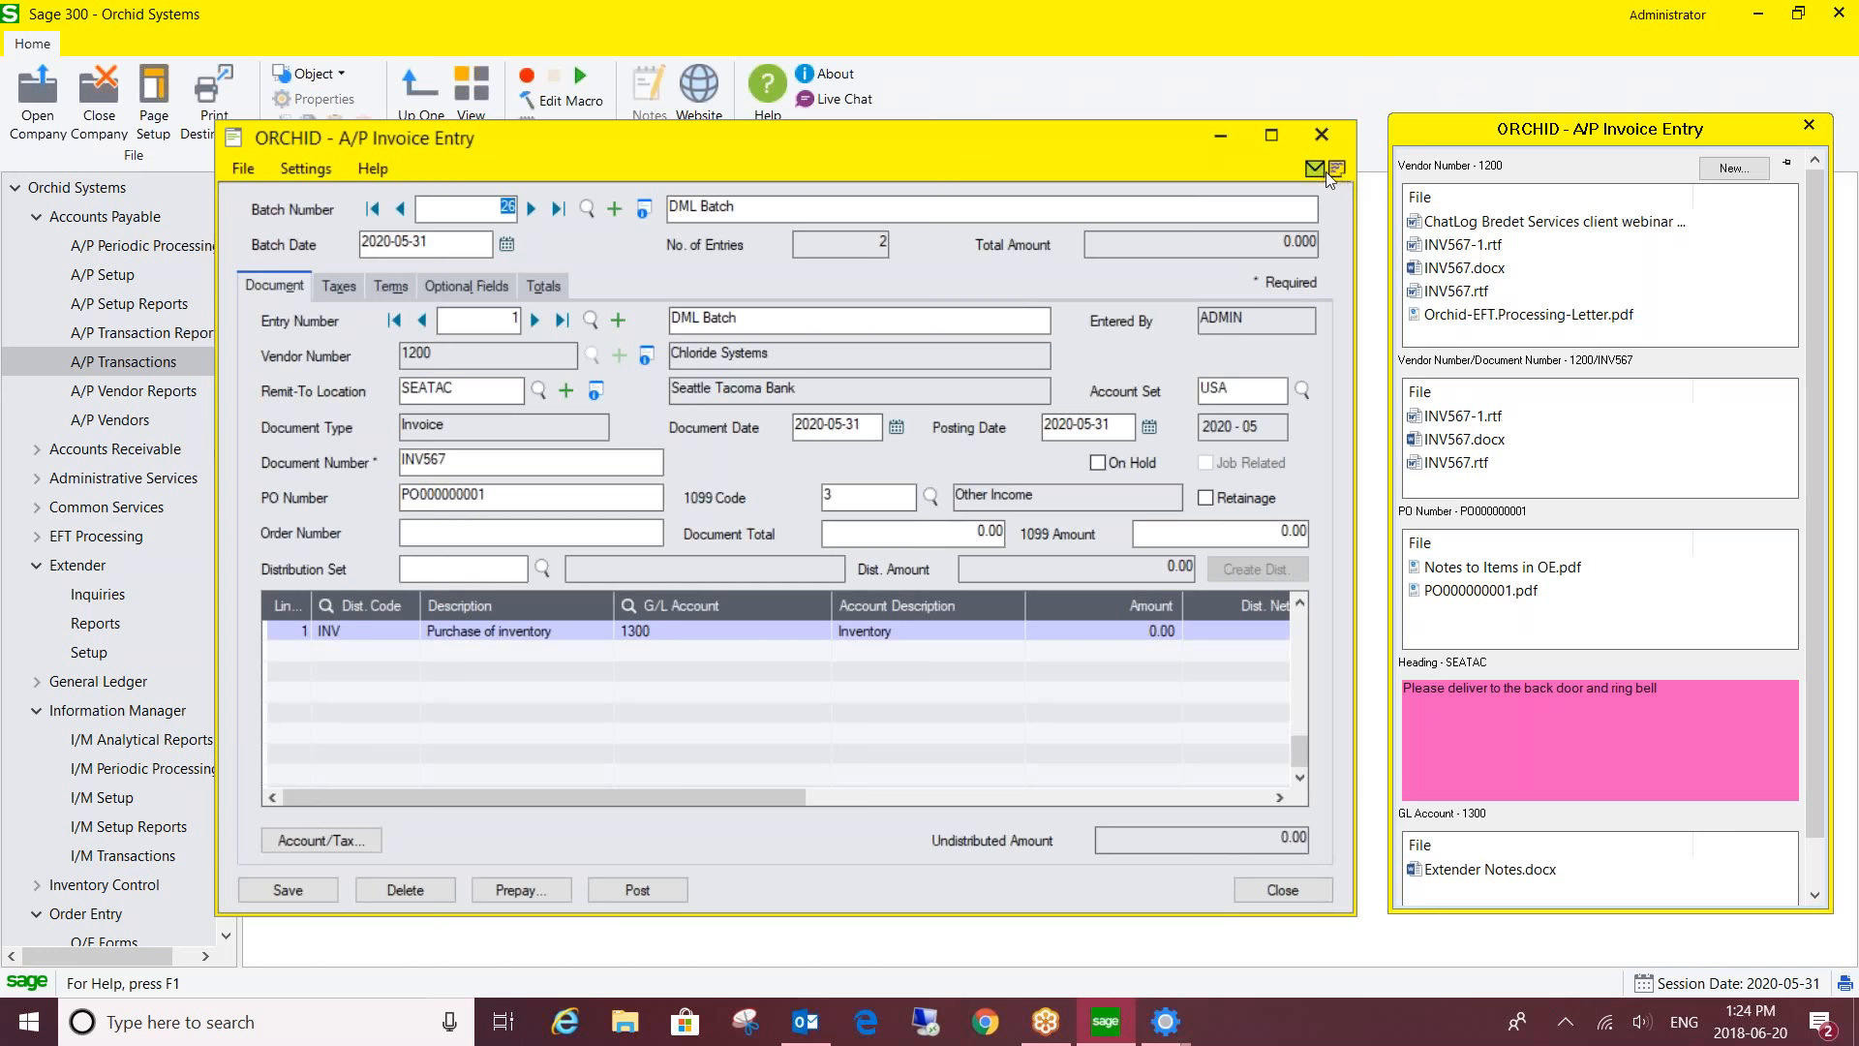
- Email a link to the Batch Number 26:1 invoice, then discard the Outlook message unsaved
click(1313, 169)
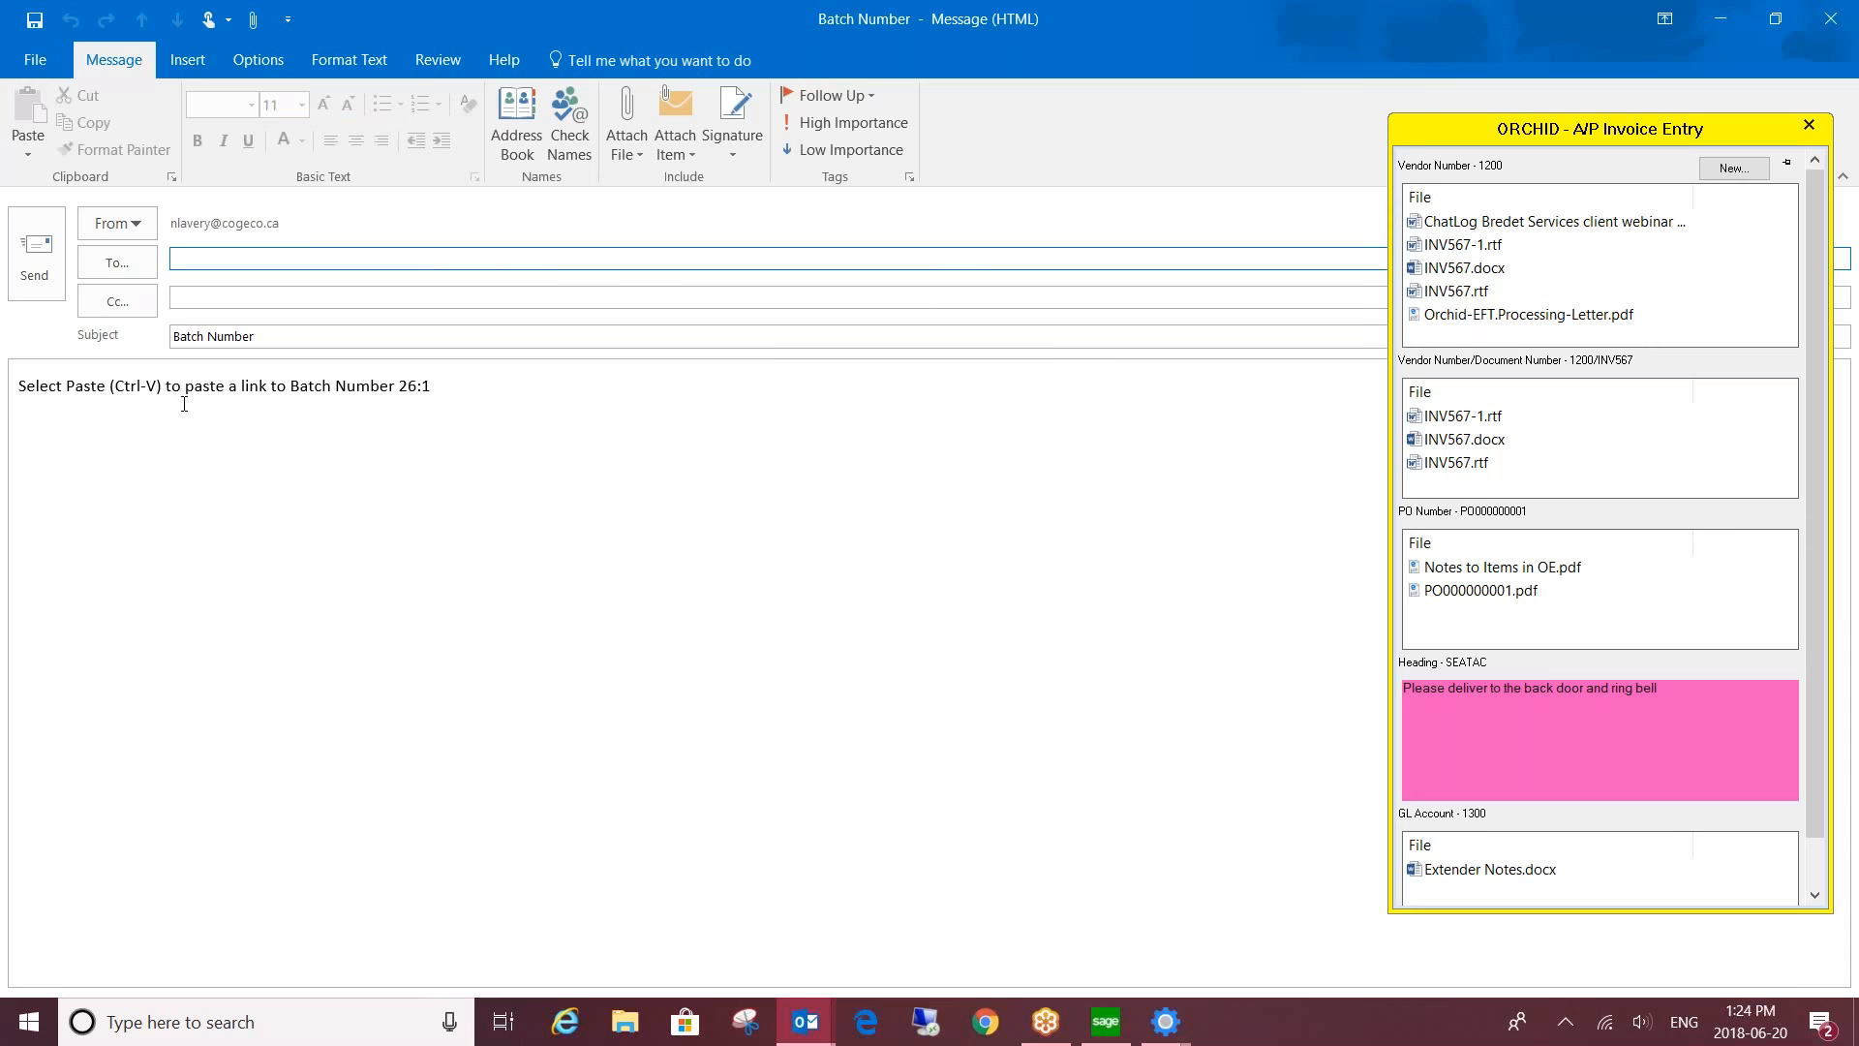
click(1831, 21)
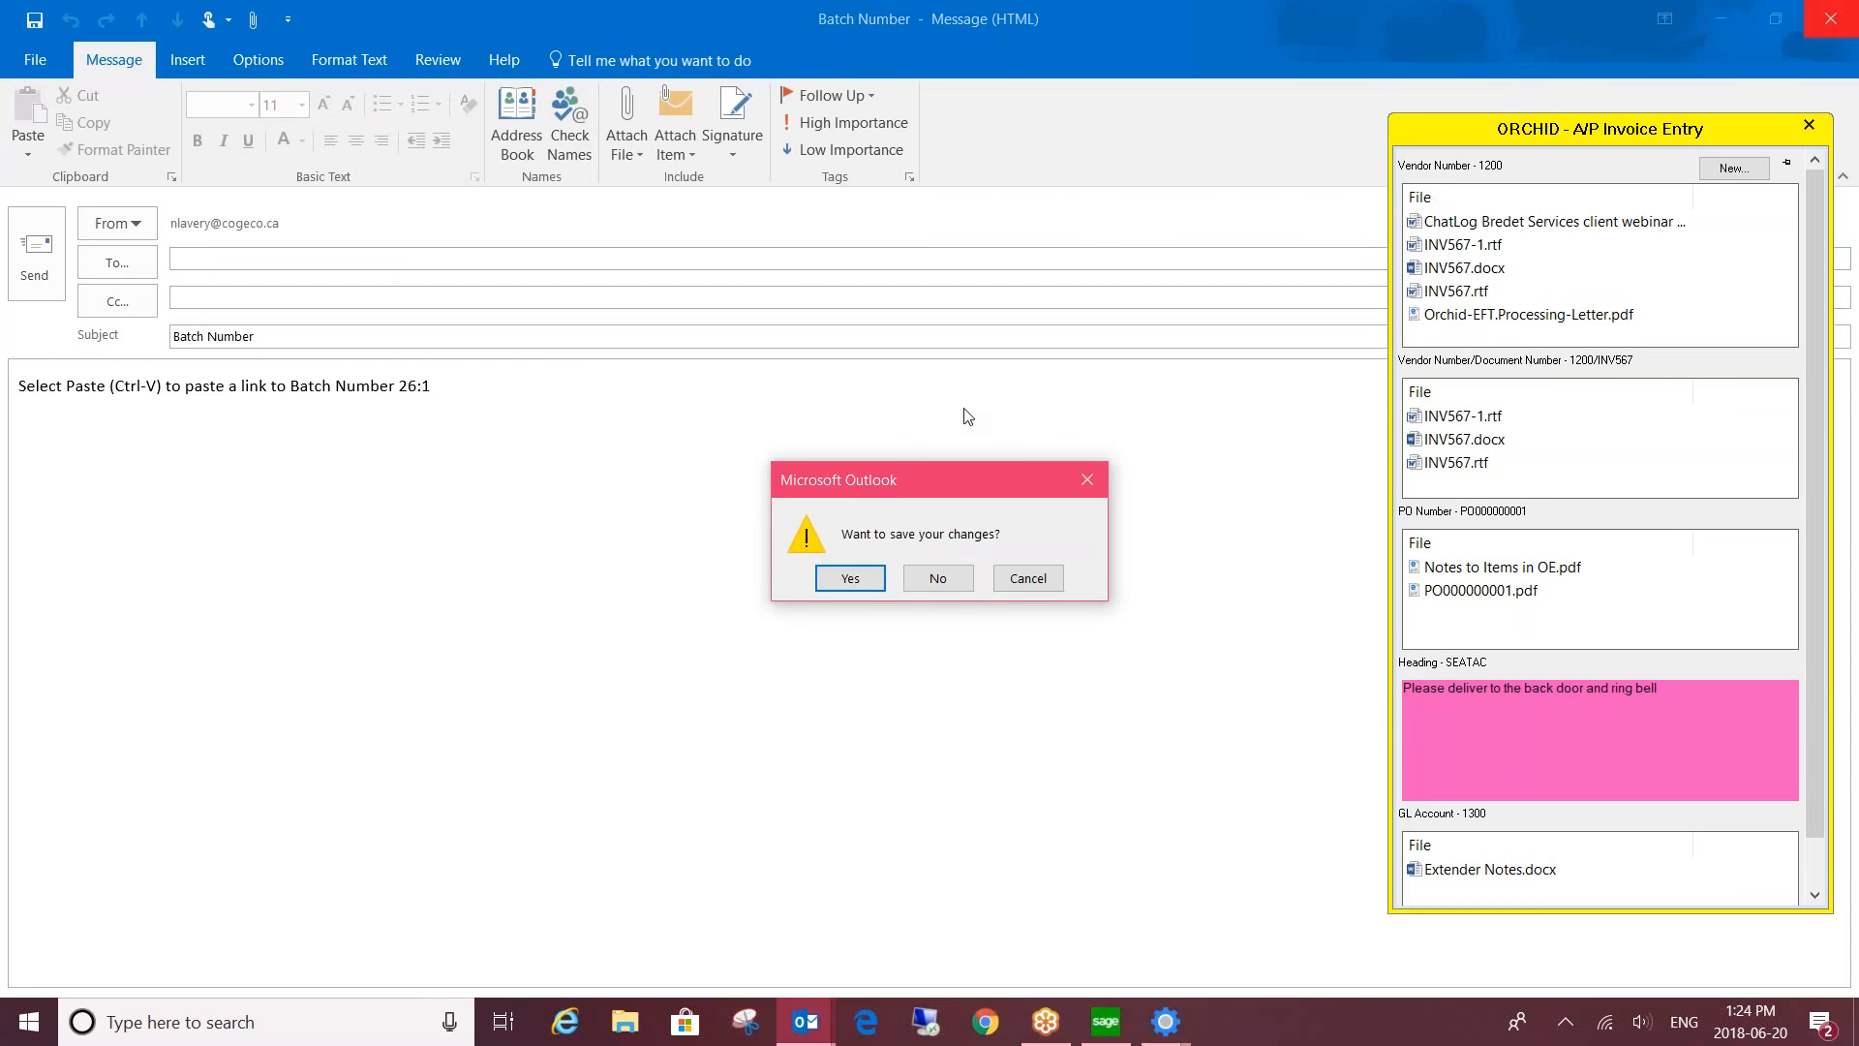
click(939, 578)
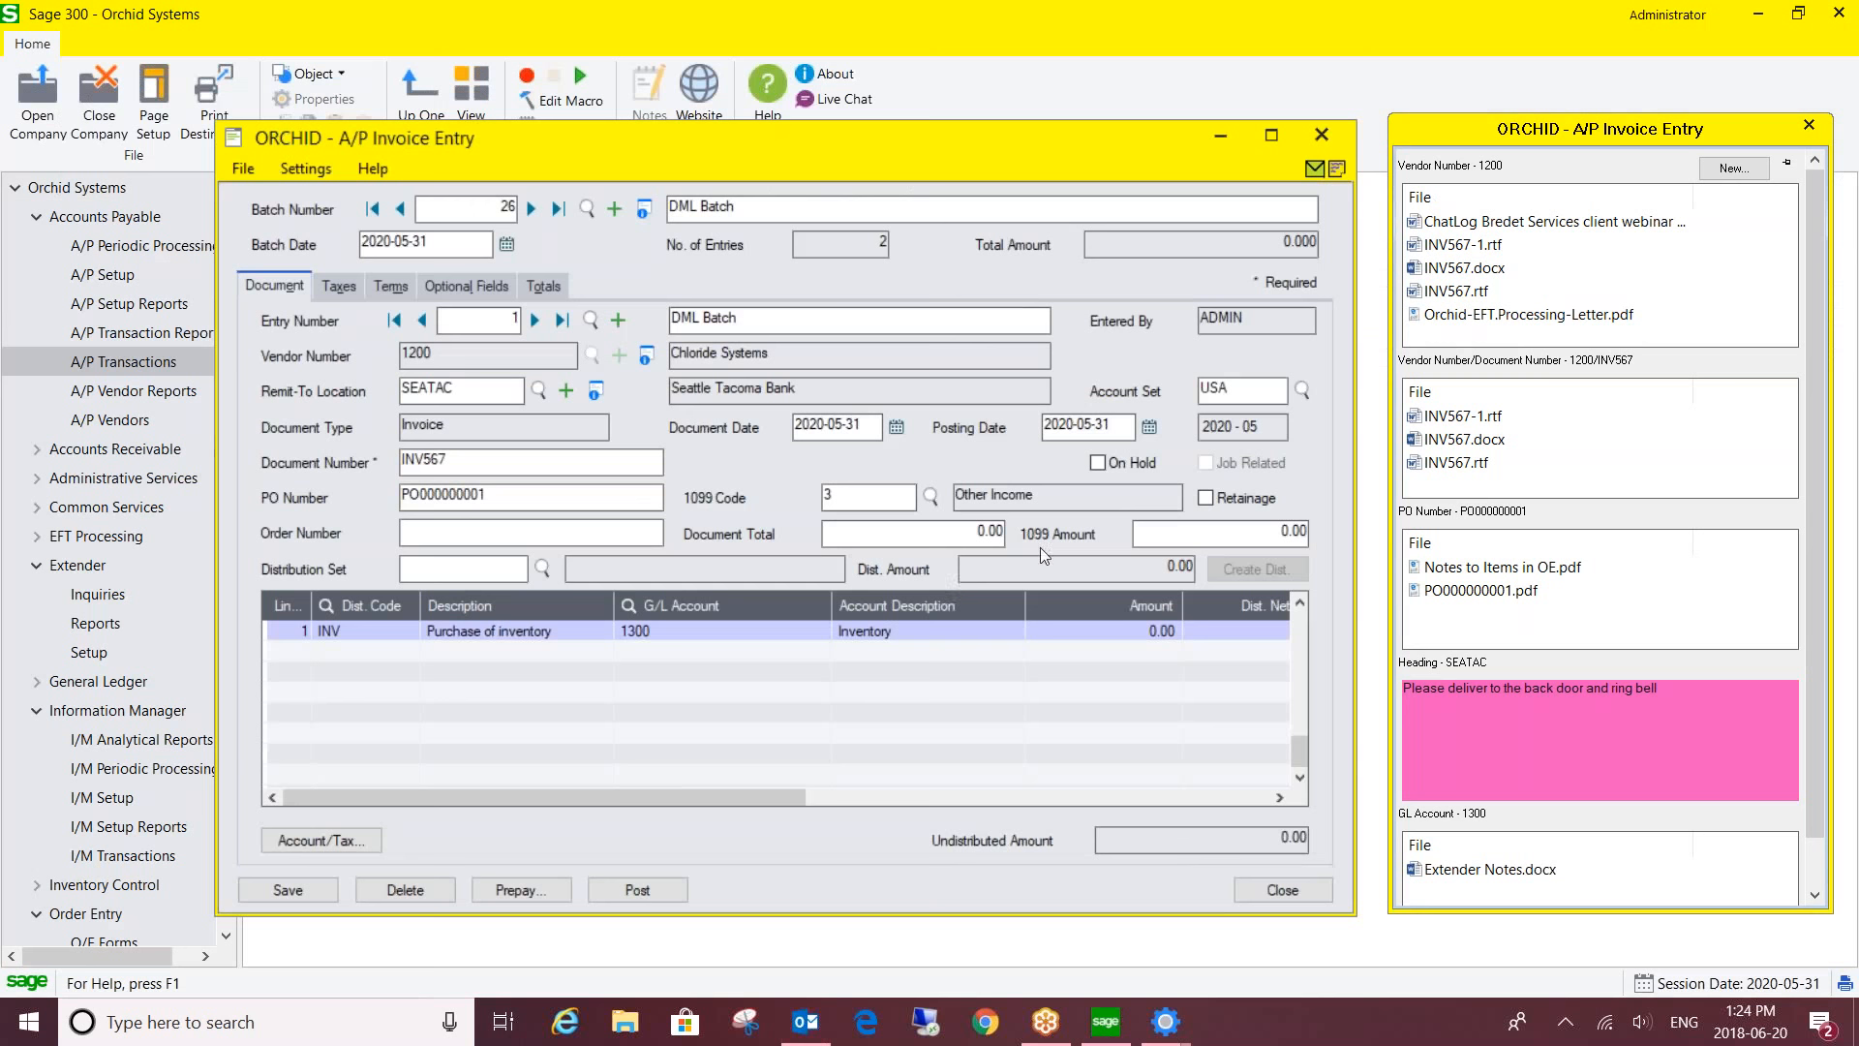
- Open vendor 1200's AP Documents folder via the side panel's Vendor Number (Folder) option
click(1743, 170)
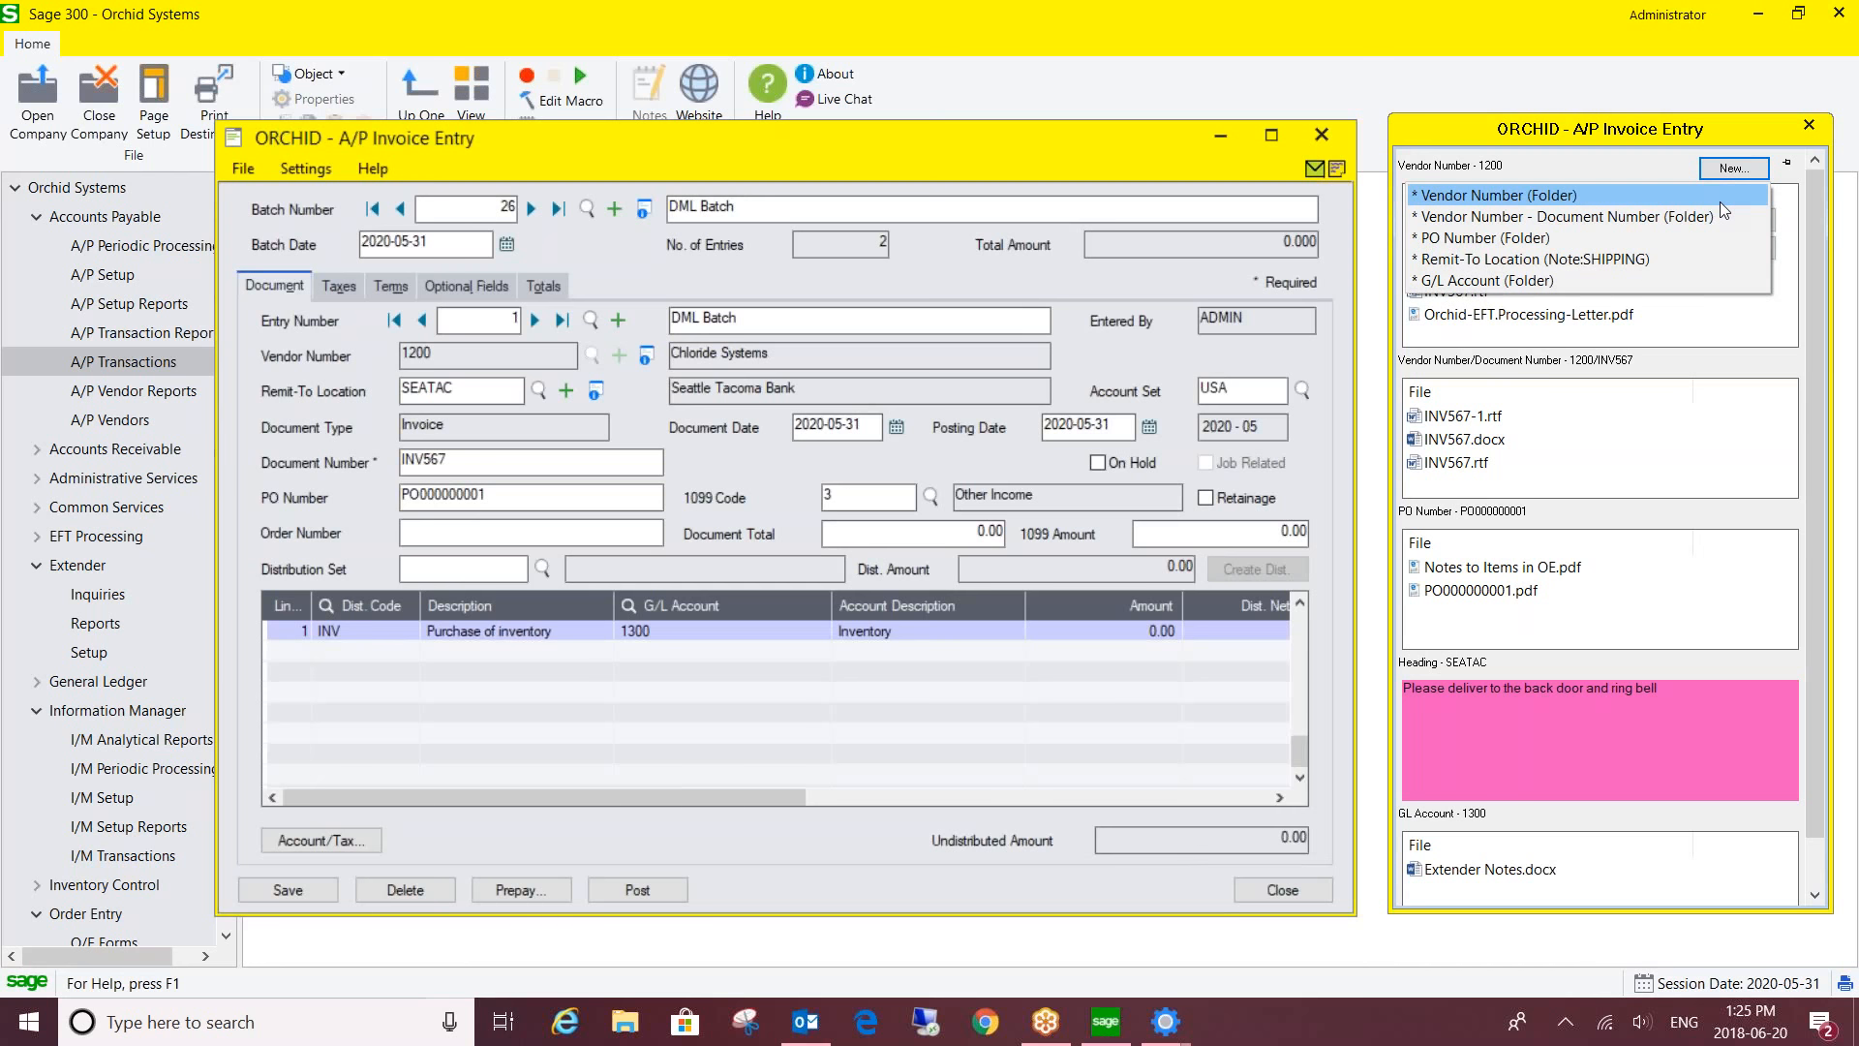
click(1545, 196)
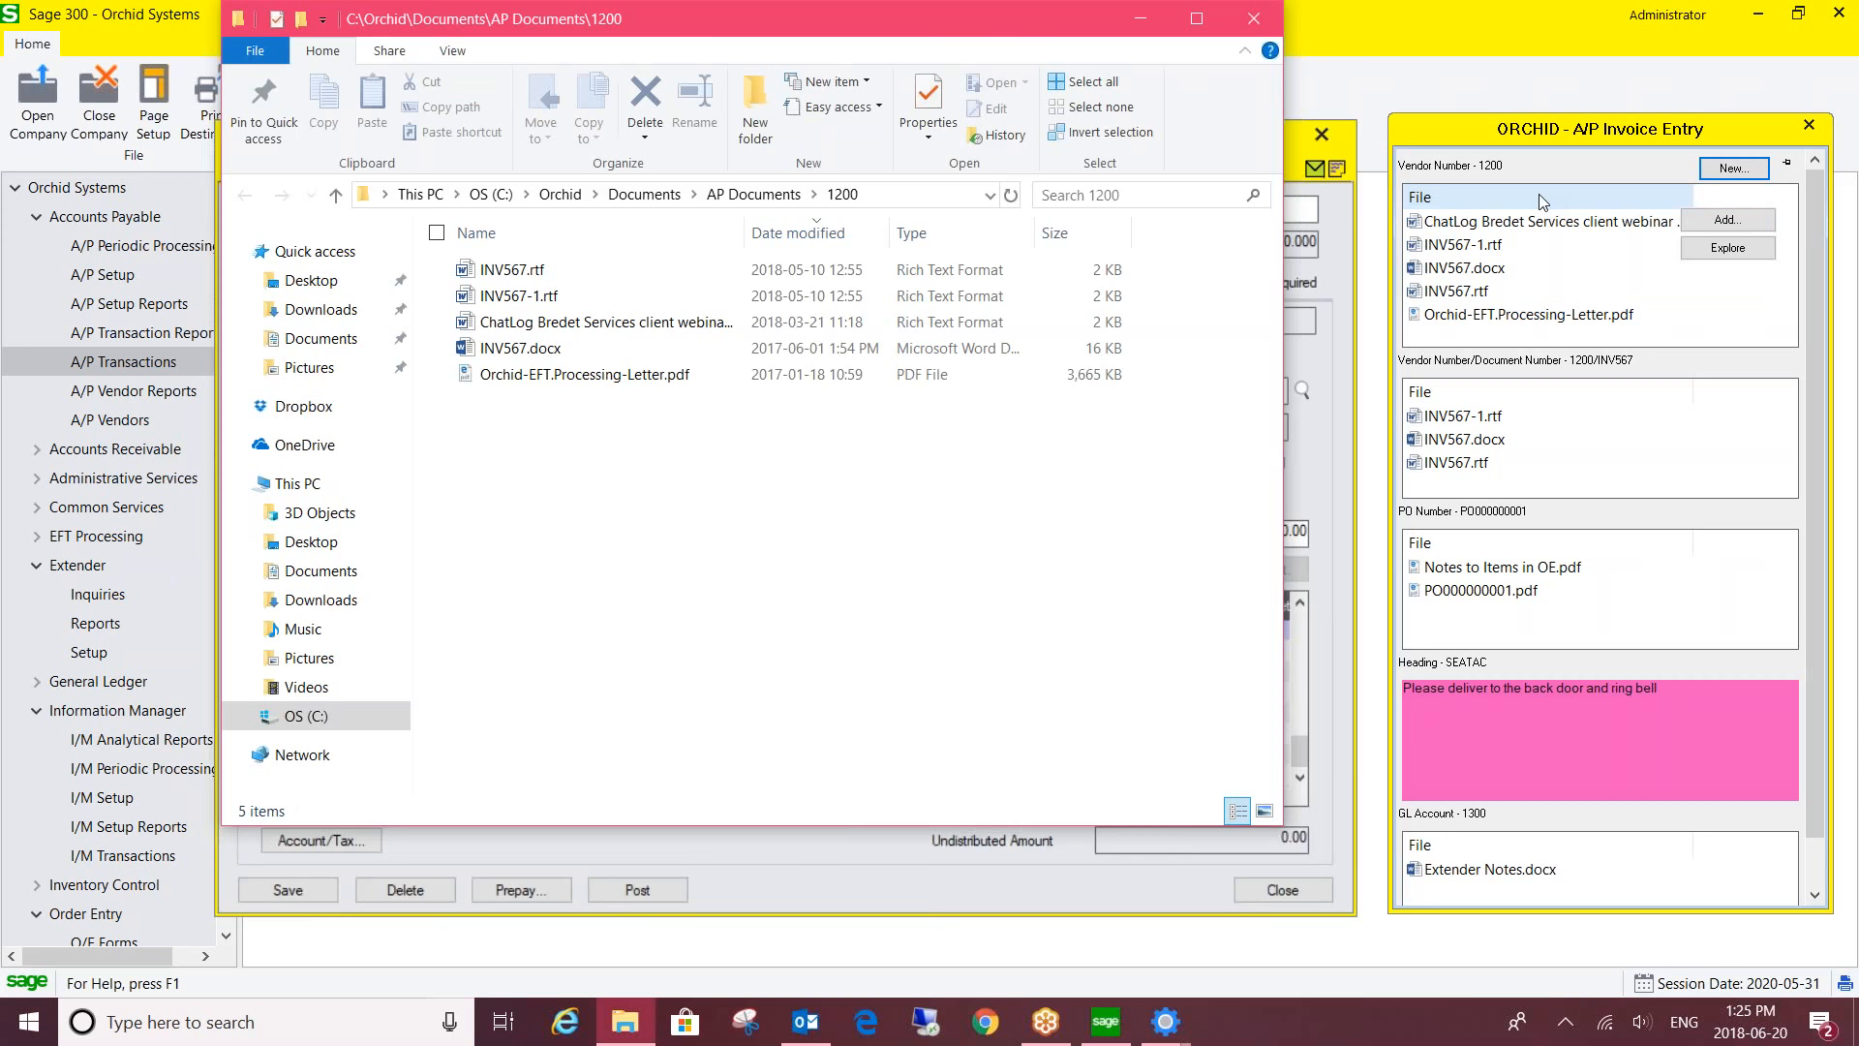
click(1085, 195)
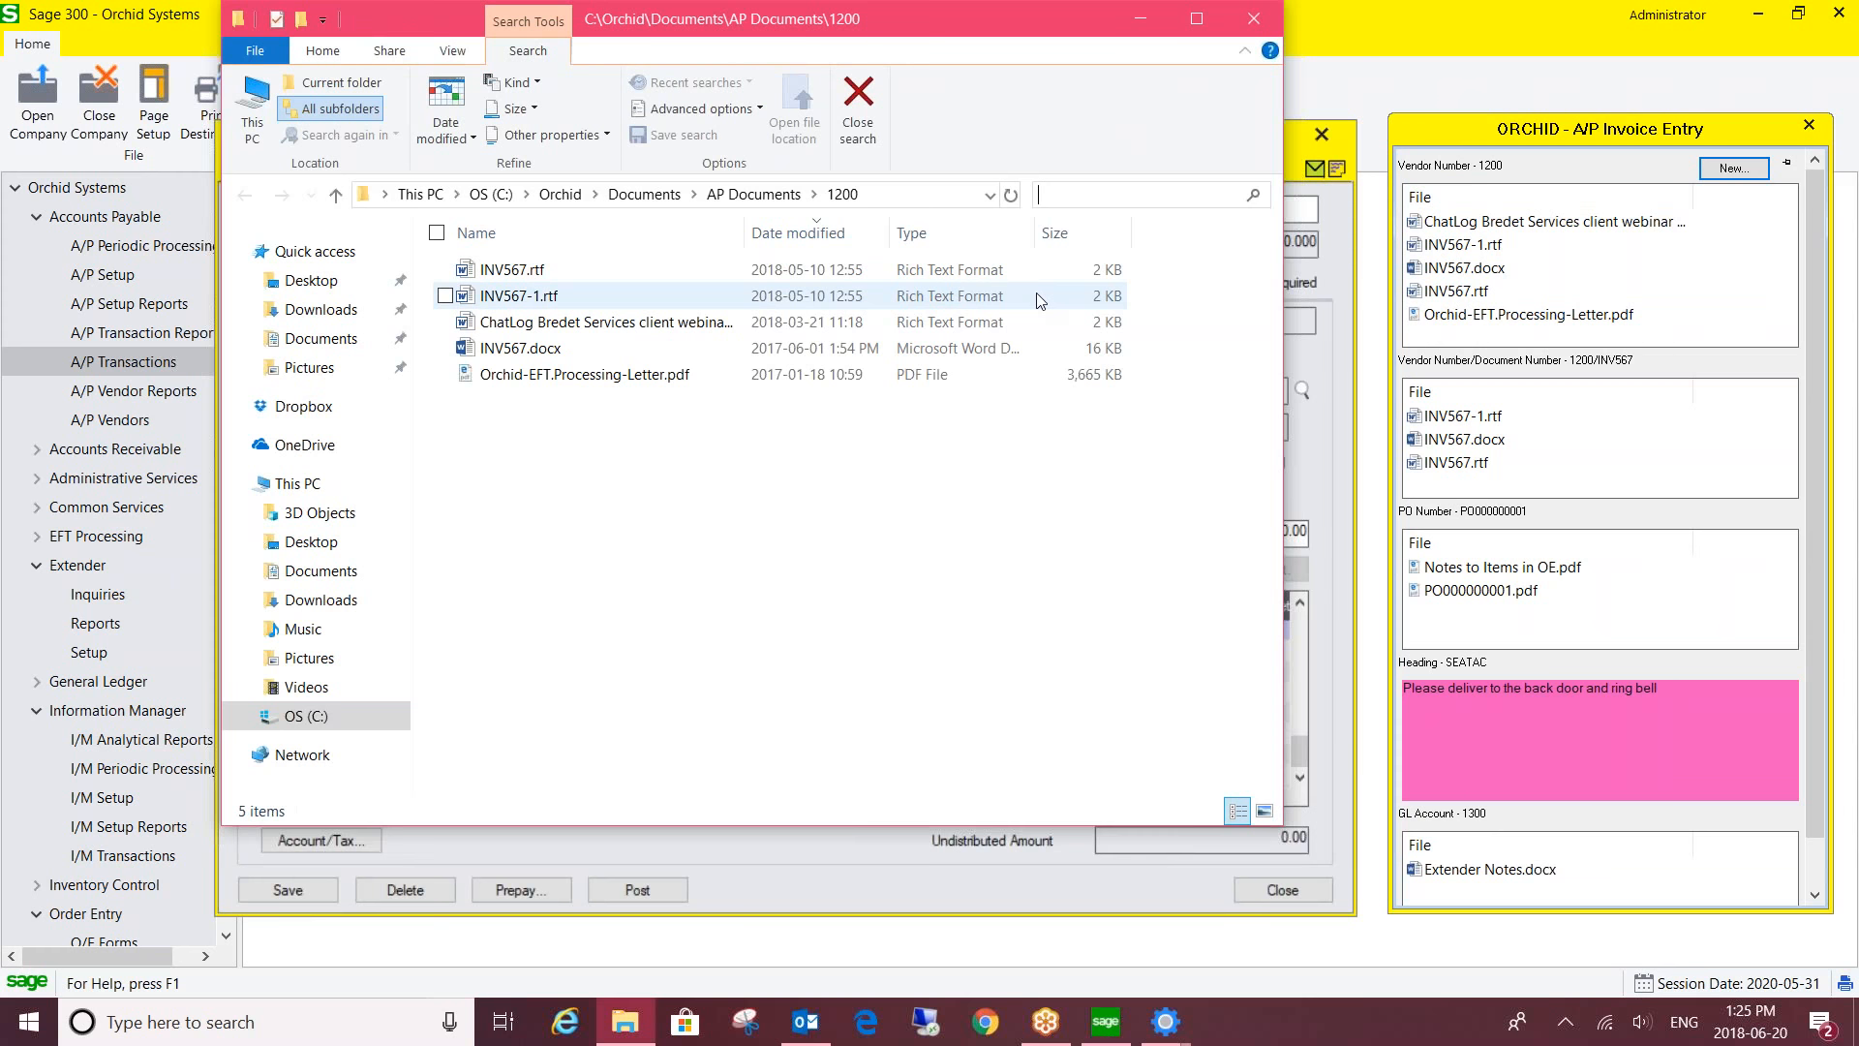